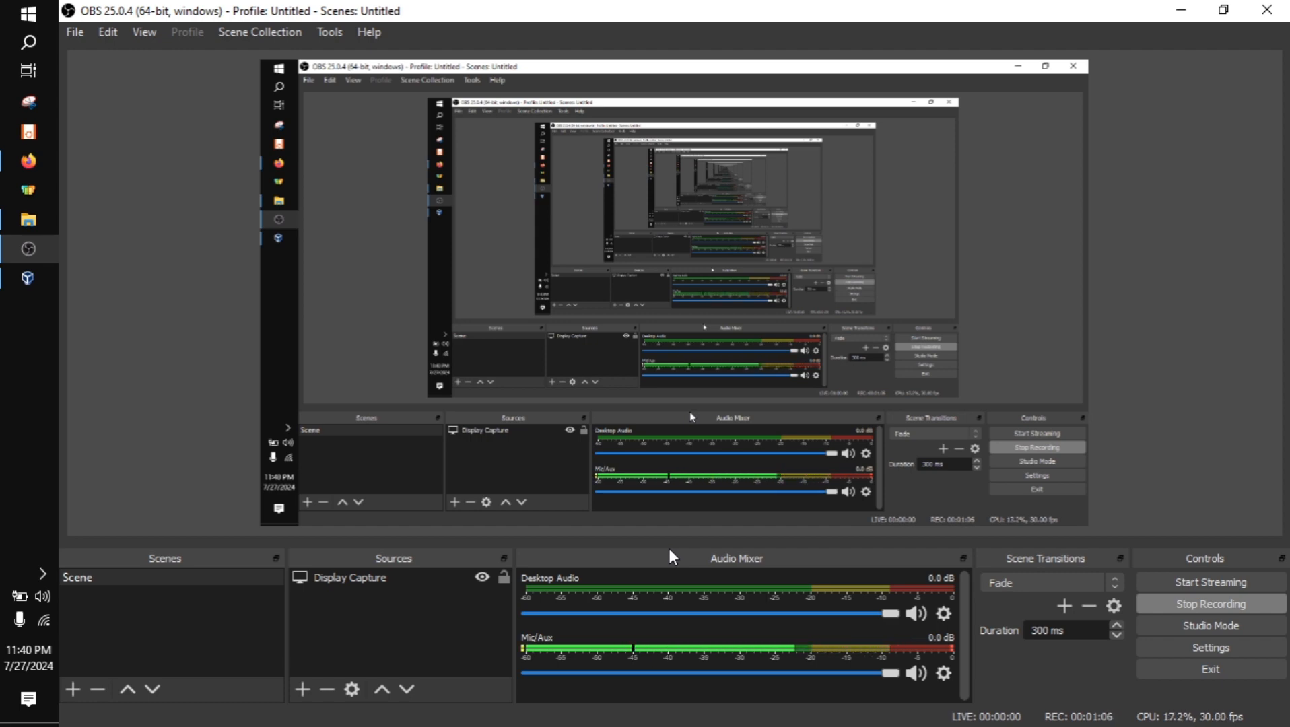
Switch to Firefox and search Google for "download virtualbox"
{"action": "left_click", "coordinate": [28, 276]}
{"action": "left_click", "coordinate": [47, 165]}
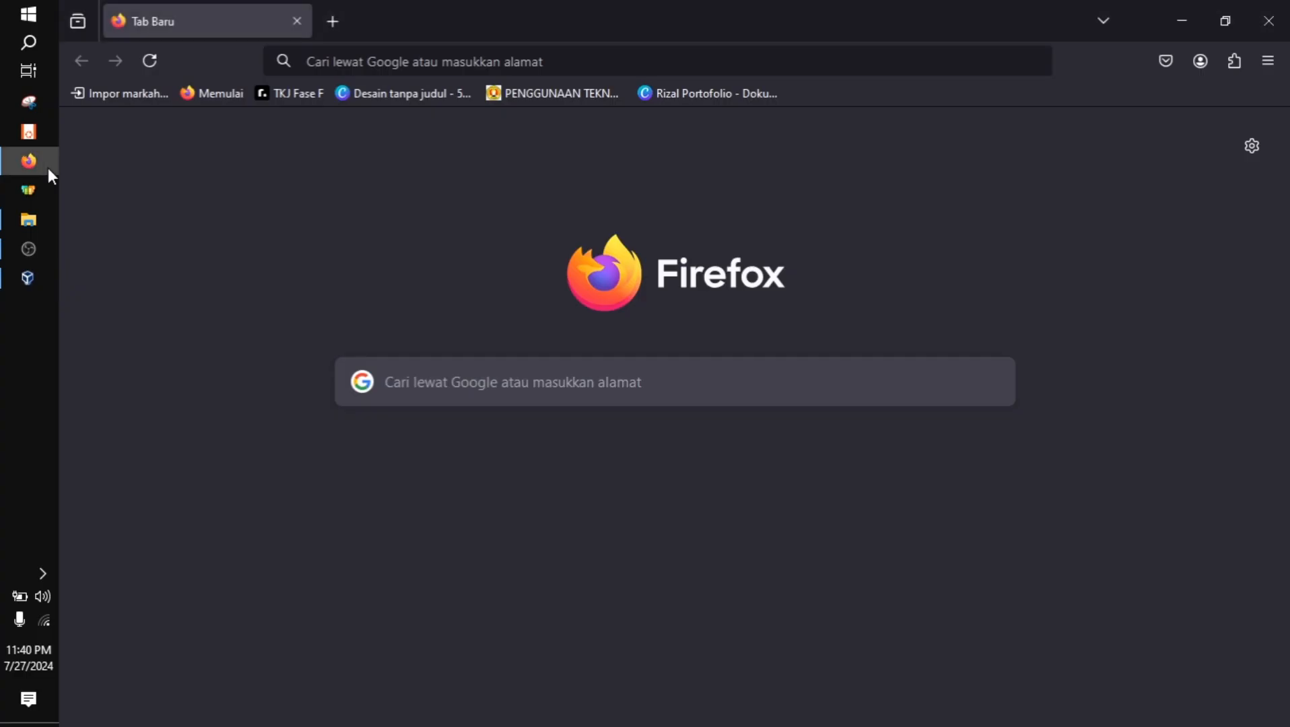
{"action": "left_click", "coordinate": [413, 61]}
{"action": "type", "text": "downloa"}
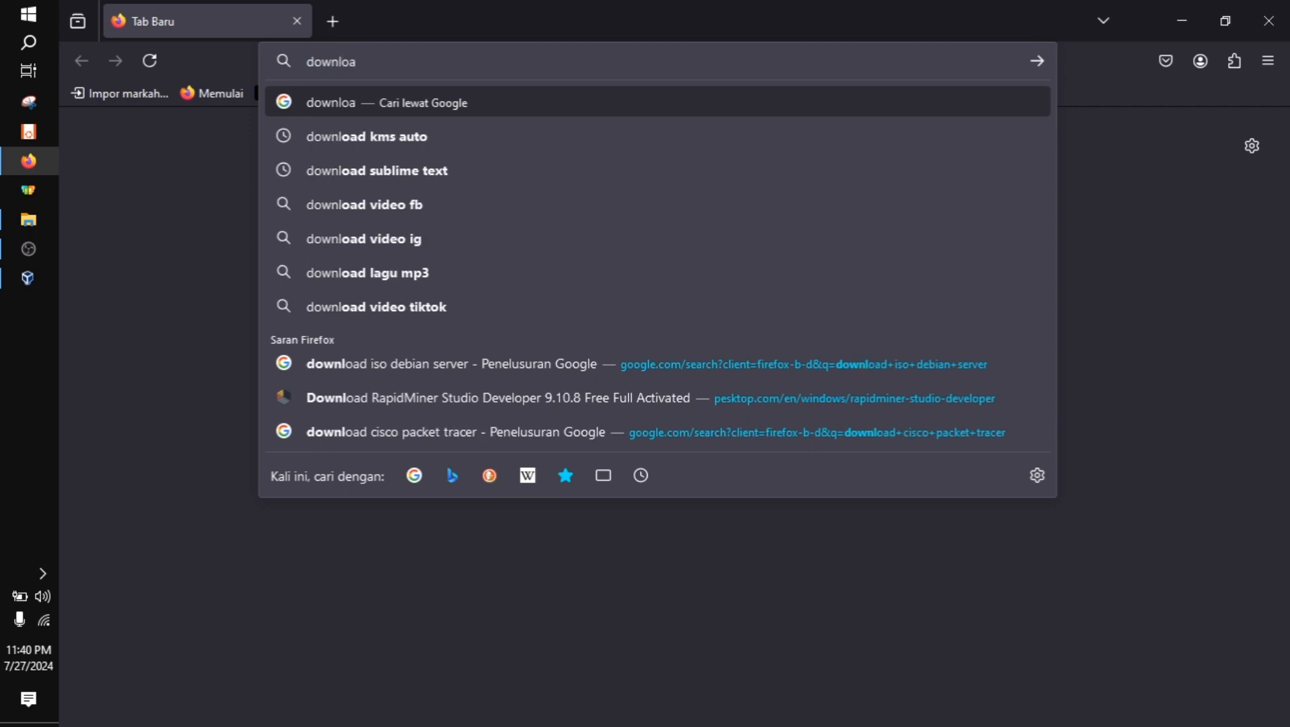
{"action": "type", "text": "d virtua"}
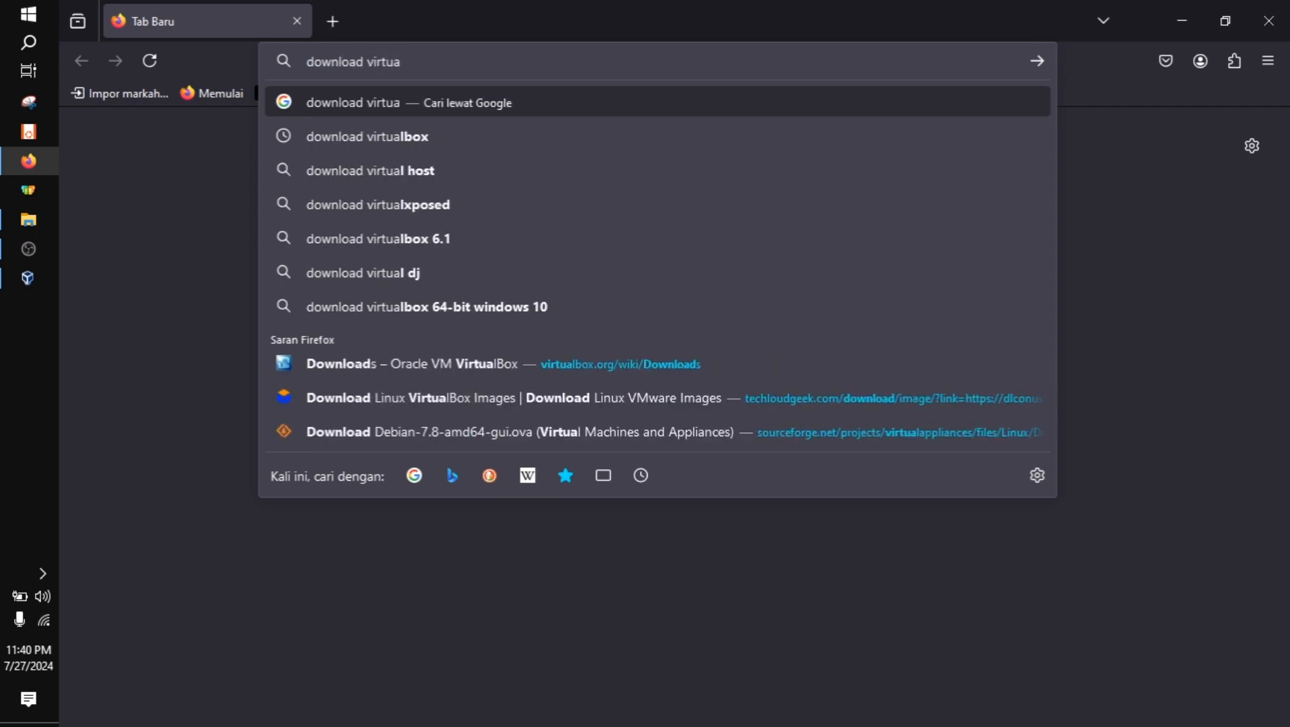
{"action": "key", "text": "Down"}
{"action": "key", "text": "Return"}
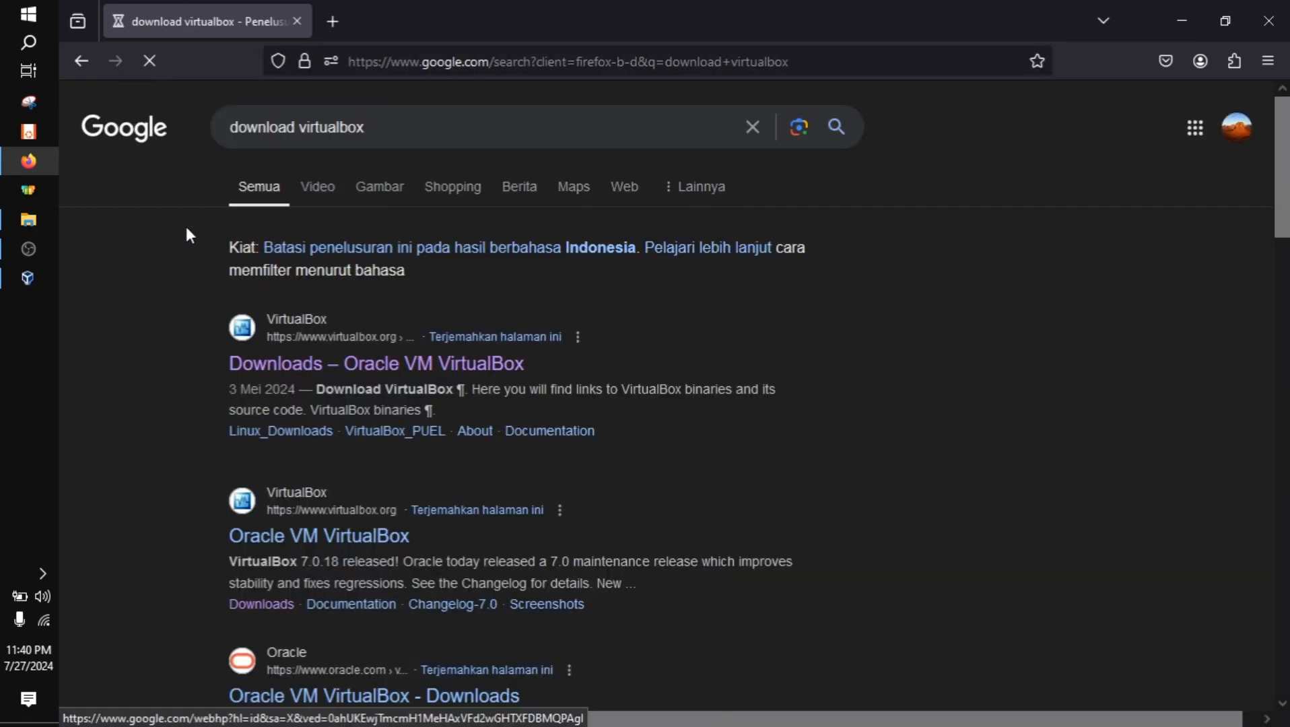
Open the official VirtualBox Downloads search result in a new tab and bring that tab to the front
{"action": "right_click", "coordinate": [319, 366]}
{"action": "left_click", "coordinate": [379, 285]}
{"action": "left_click", "coordinate": [443, 10]}
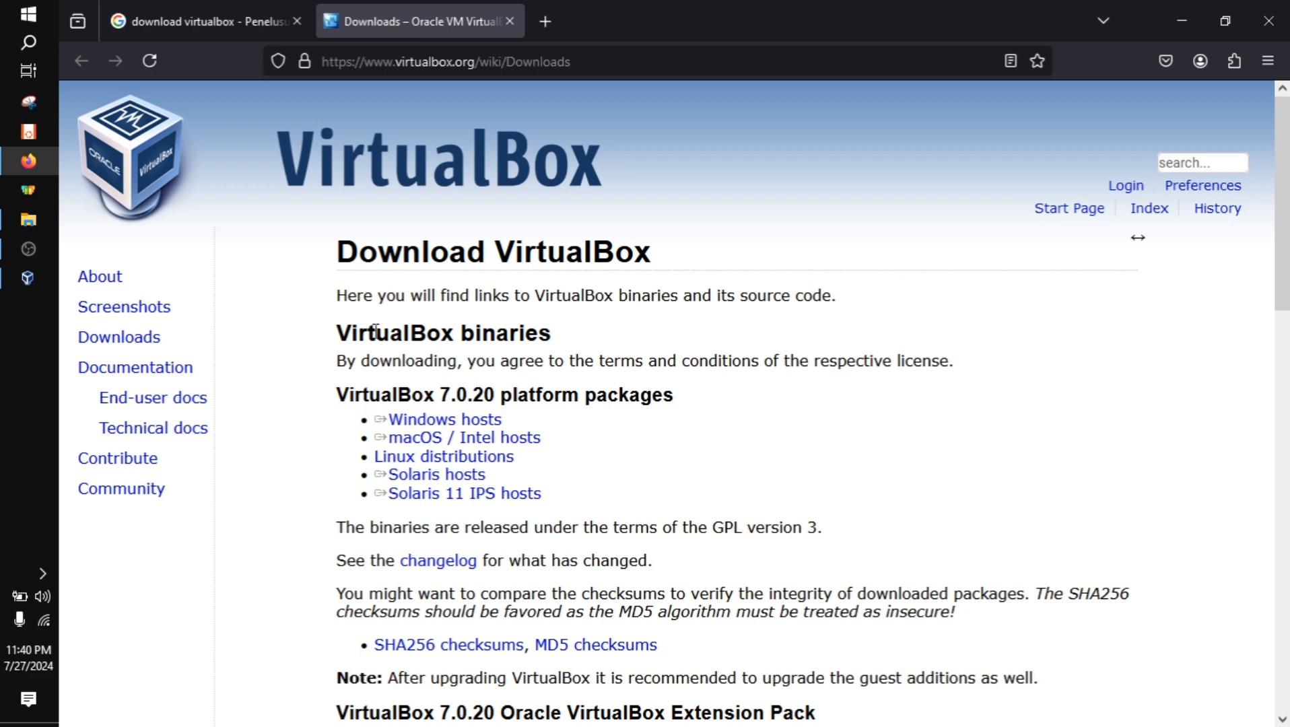
Request the VirtualBox 7.0.20 package for Windows hosts and cancel the duplicate download
{"action": "triple_click", "coordinate": [388, 411]}
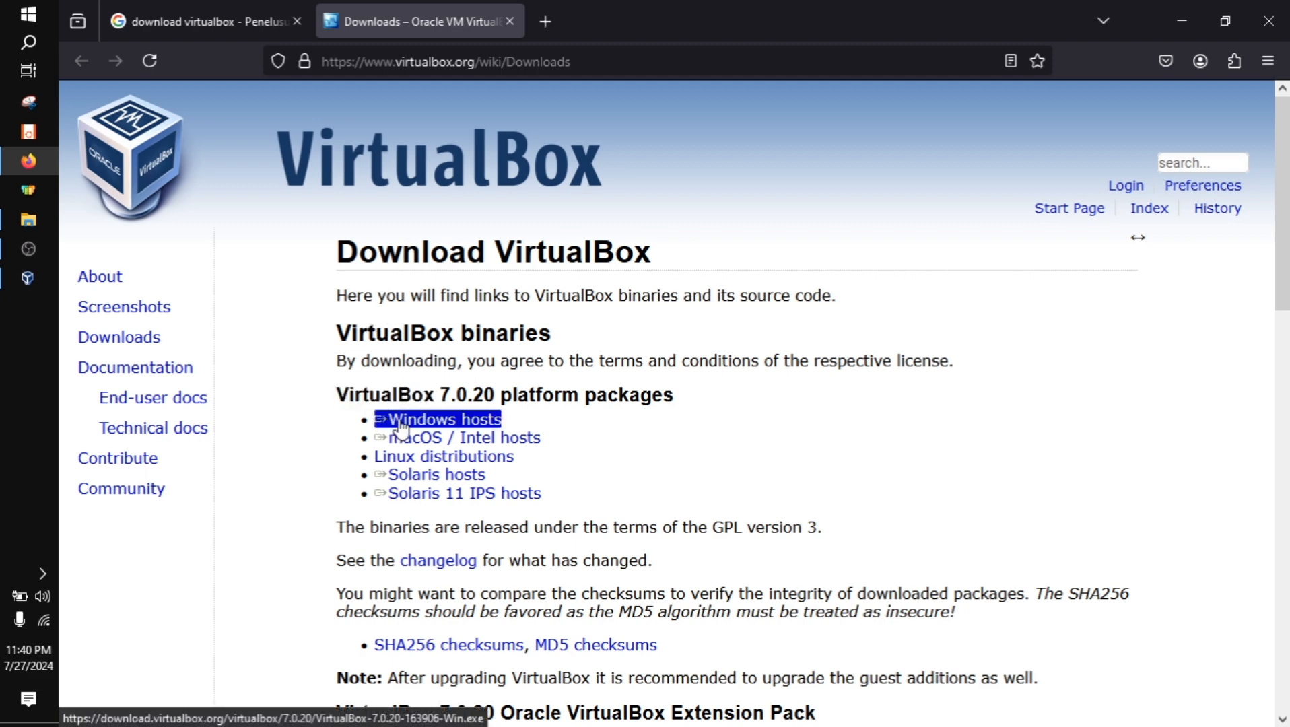
{"action": "left_click", "coordinate": [402, 428]}
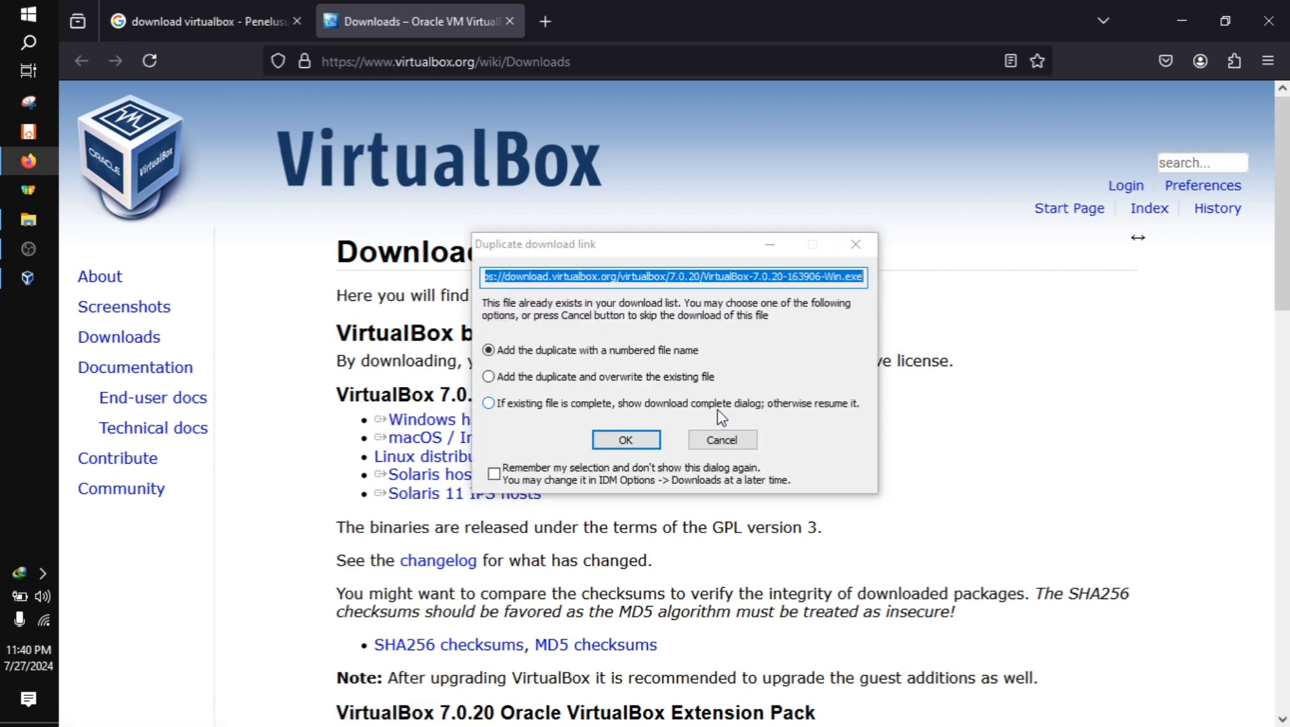
{"action": "left_click", "coordinate": [714, 445]}
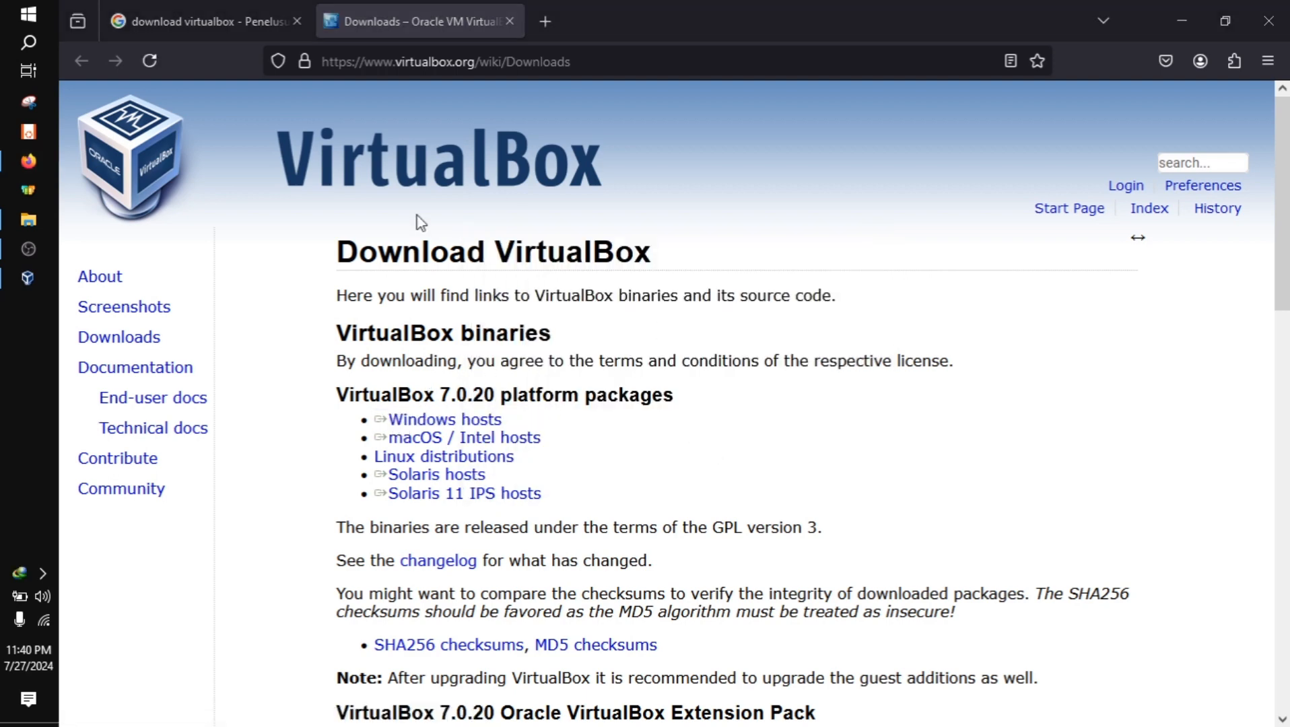
Search for "download iso debian server" in the tab showing the VirtualBox downloads page
{"action": "left_click", "coordinate": [187, 17]}
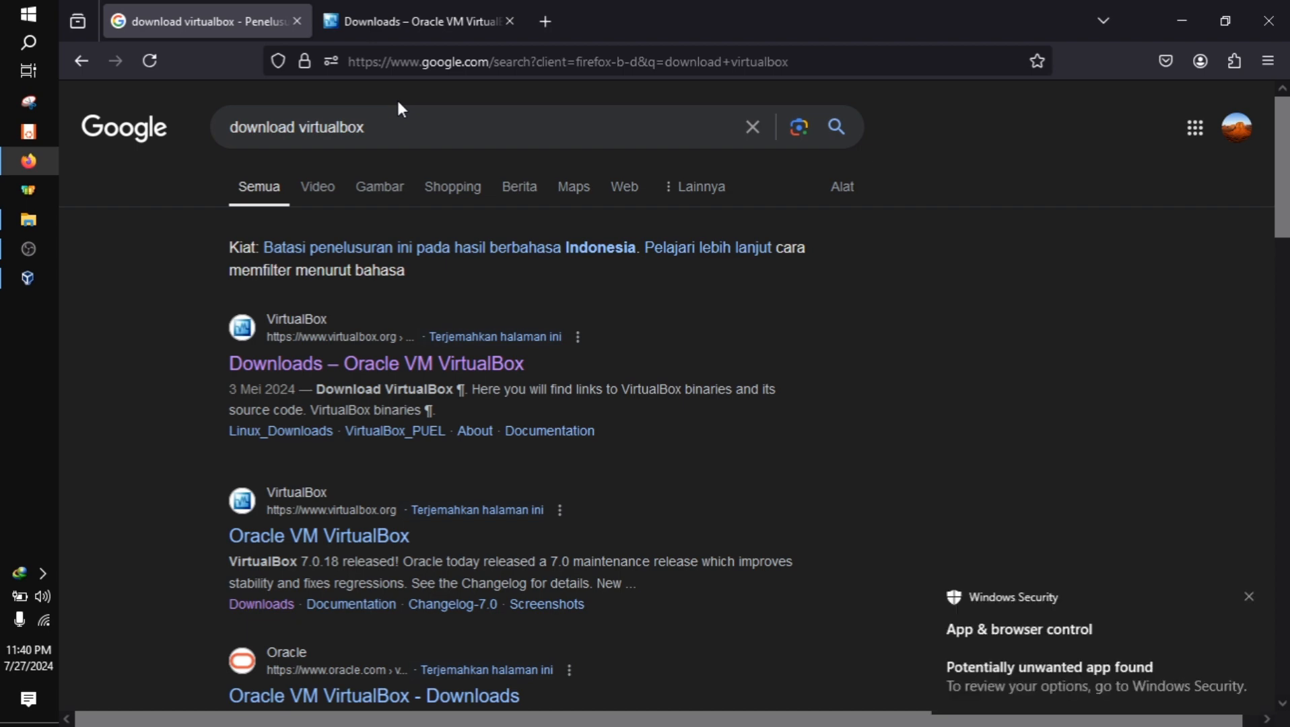
{"action": "left_click", "coordinate": [382, 9]}
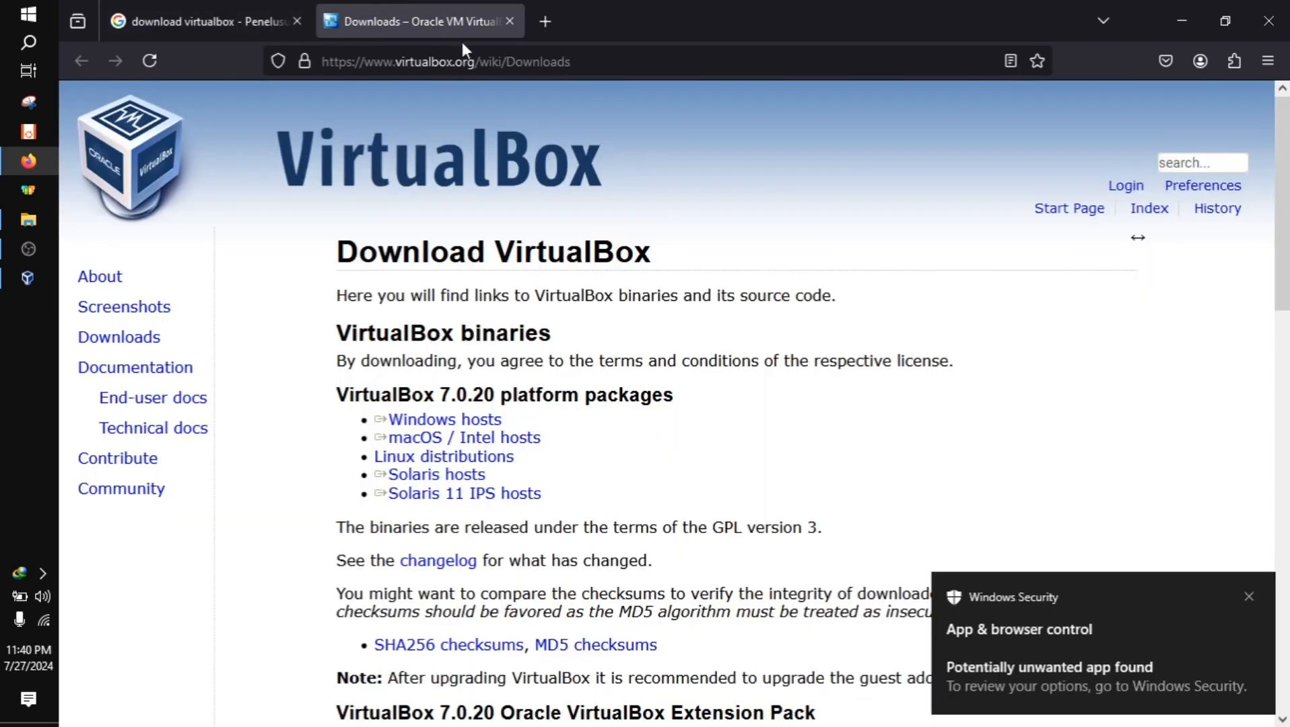
{"action": "left_click", "coordinate": [465, 60]}
{"action": "type", "text": "dow"}
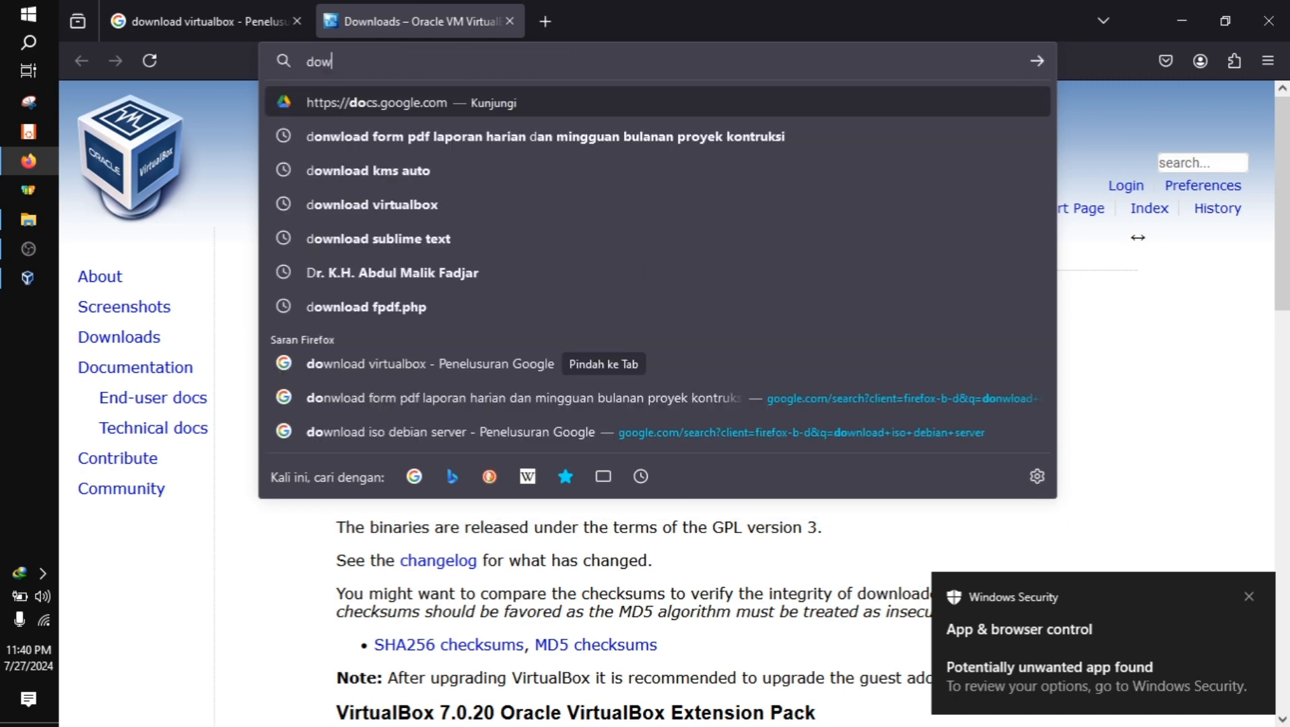
{"action": "type", "text": "nload iso"}
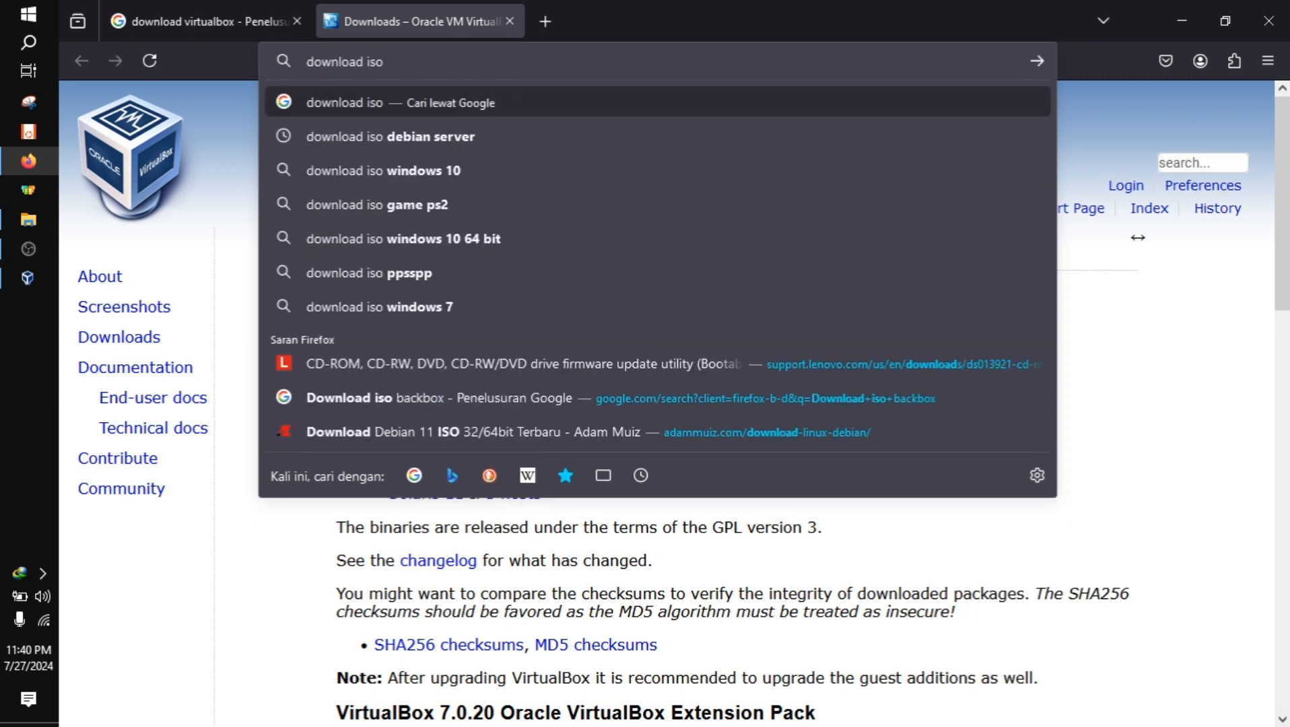
{"action": "key", "text": "Down"}
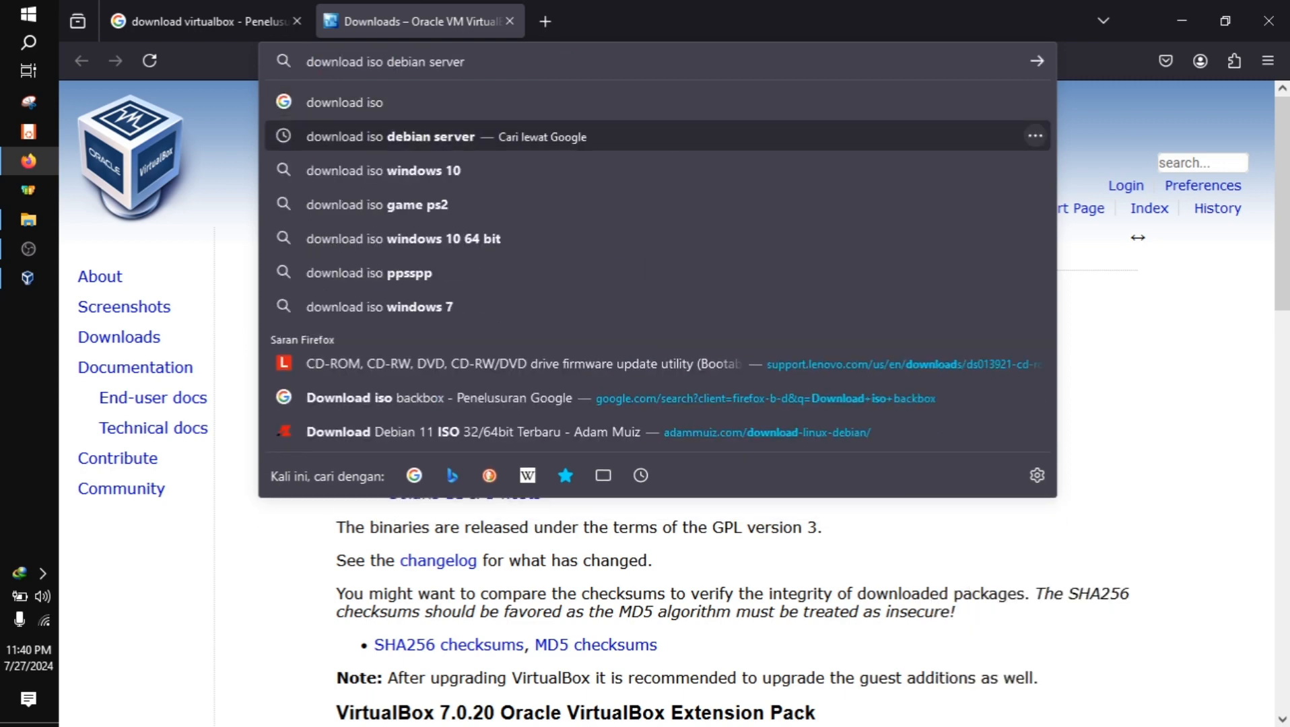
{"action": "key", "text": "Return"}
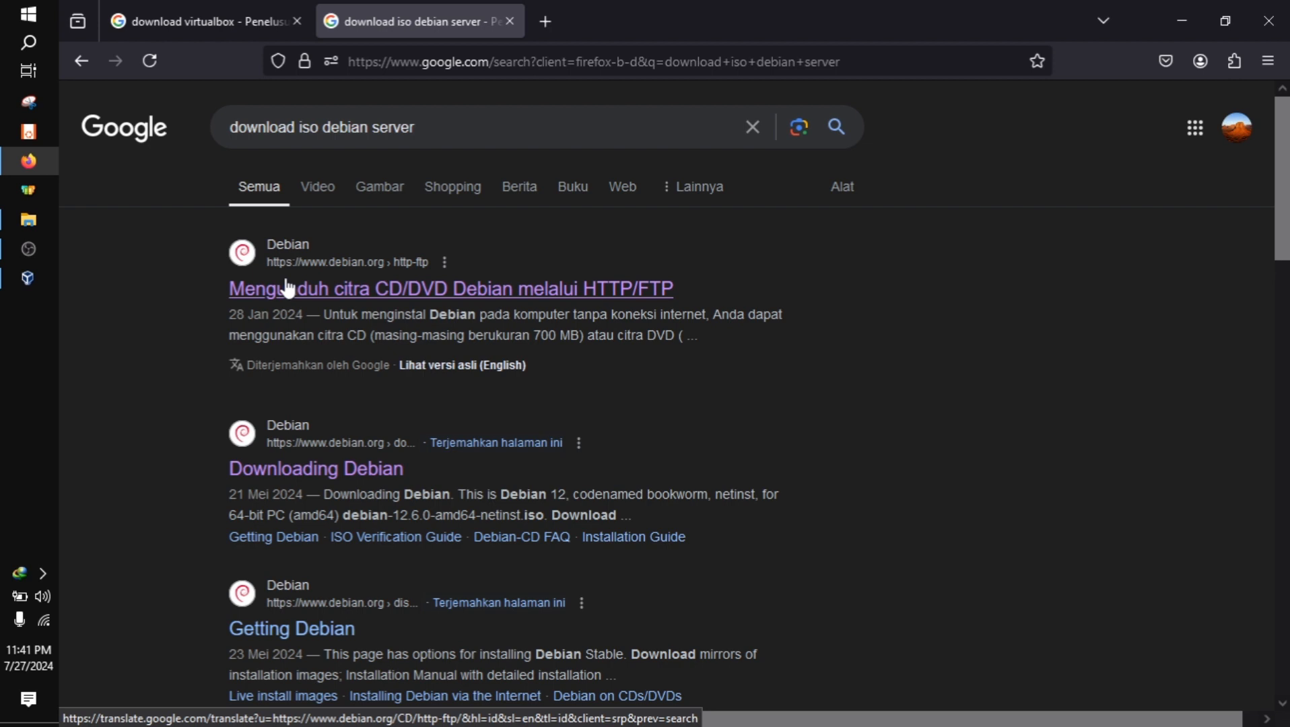
Open the Debian CD/DVD via HTTP/FTP search result in a new tab and go to its amd64 CD image directory
{"action": "right_click", "coordinate": [288, 290]}
{"action": "left_click", "coordinate": [309, 274]}
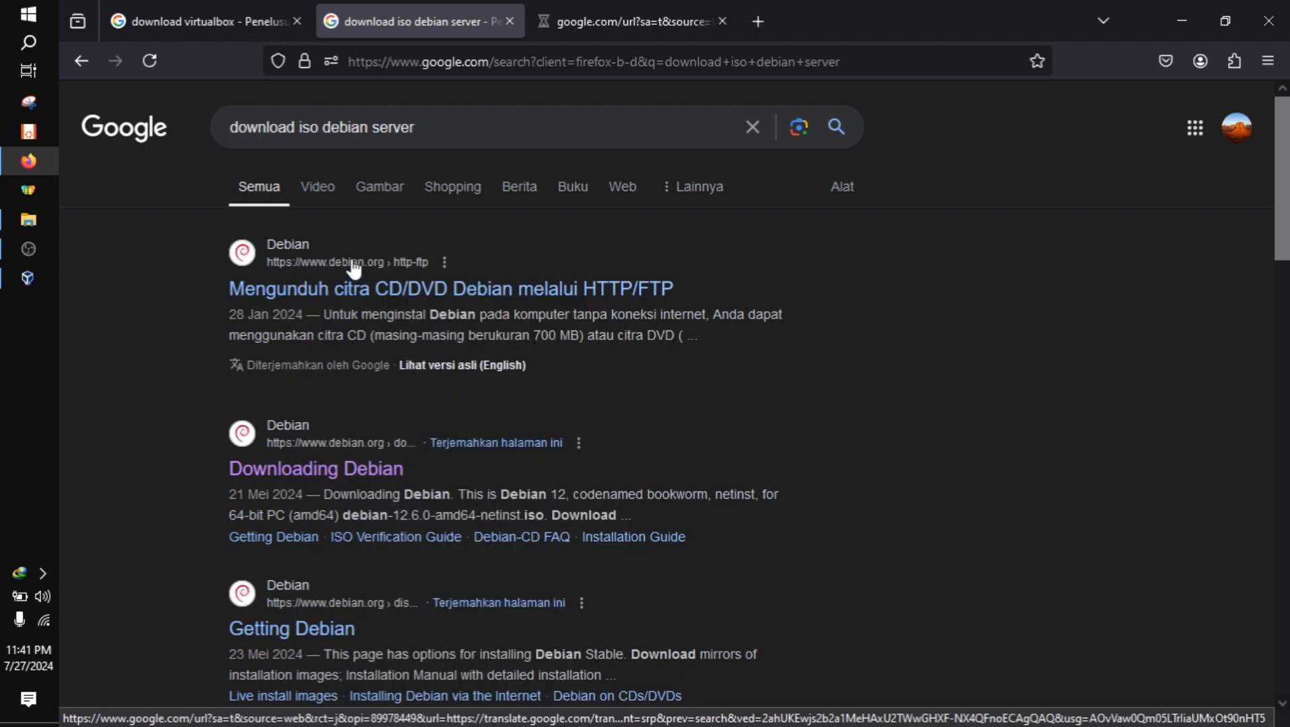
{"action": "left_click", "coordinate": [663, 9]}
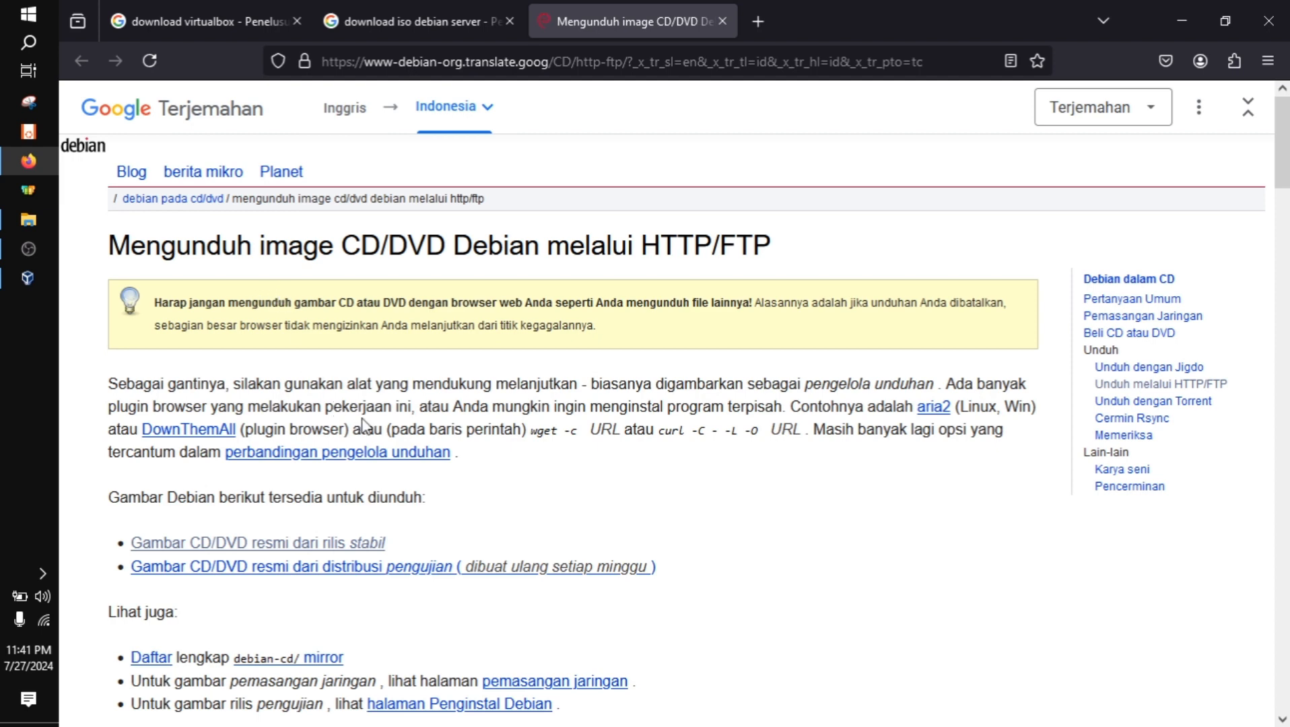
{"action": "scroll", "coordinate": [363, 424], "scroll_direction": "down", "scroll_amount": 9}
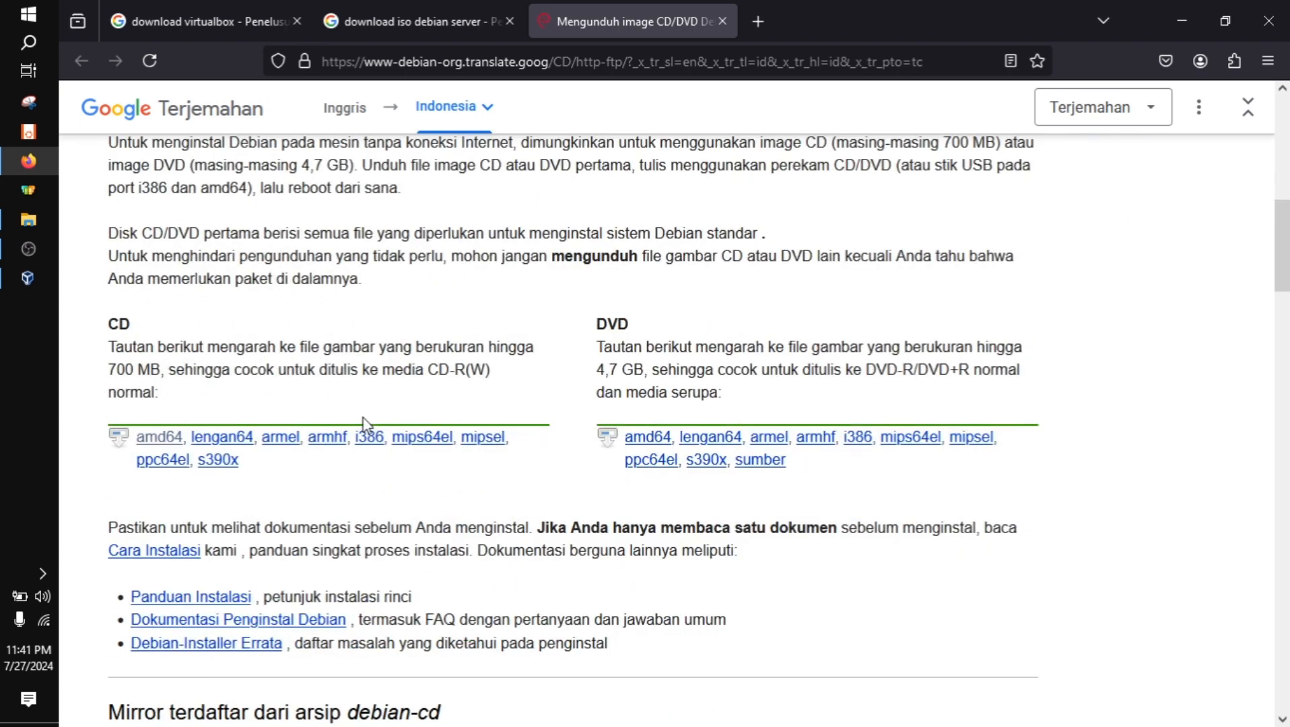
{"action": "scroll", "coordinate": [364, 424], "scroll_direction": "down", "scroll_amount": 2}
{"action": "scroll", "coordinate": [363, 424], "scroll_direction": "up", "scroll_amount": 2}
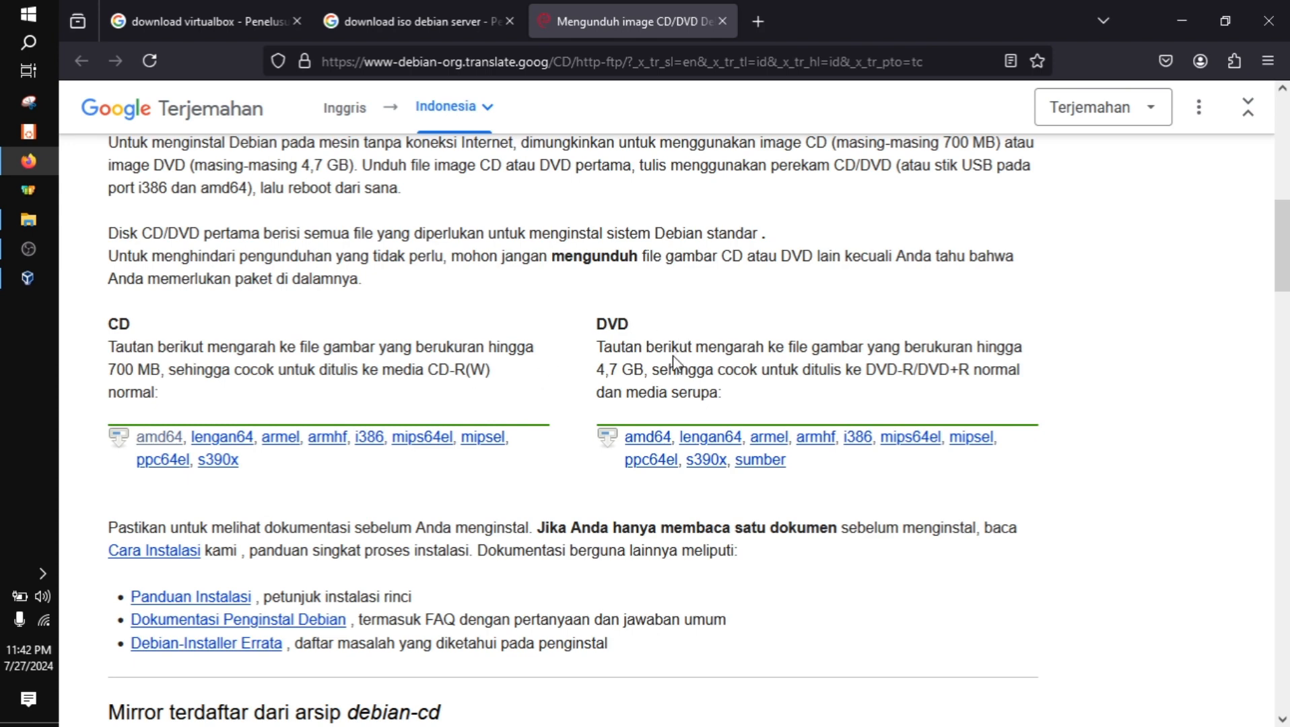
{"action": "left_click", "coordinate": [162, 437]}
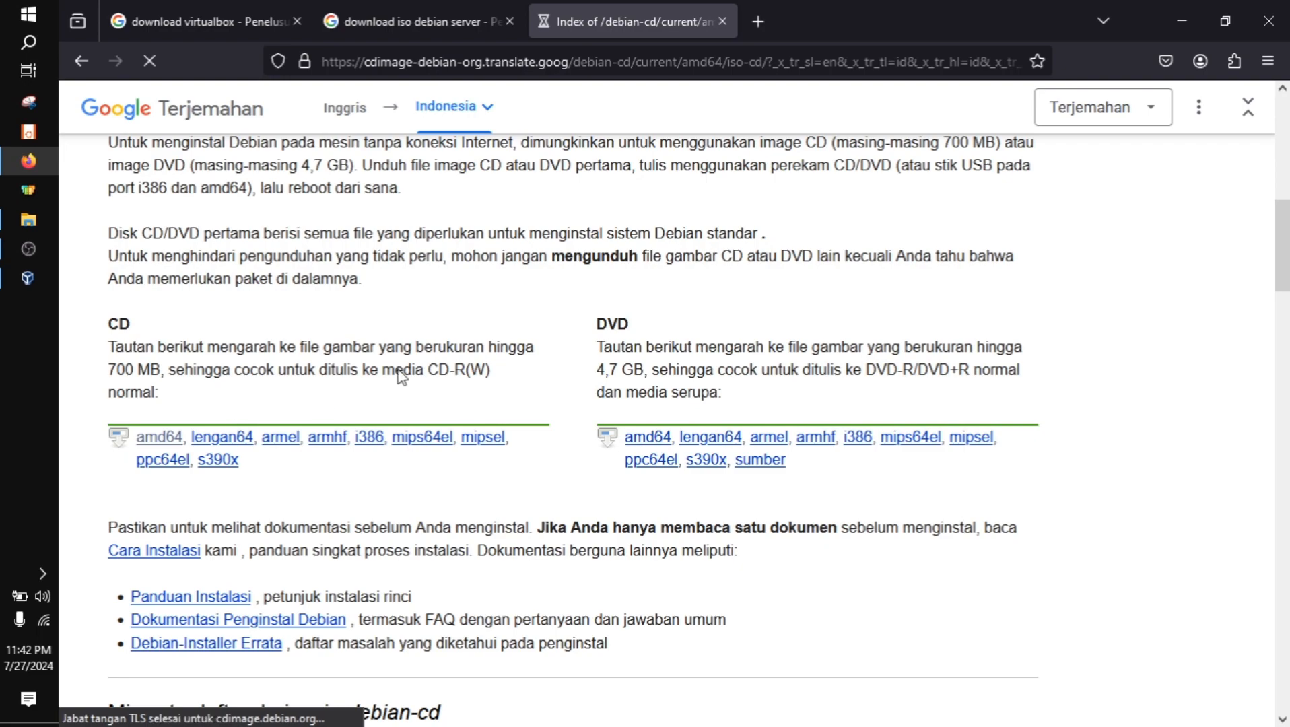
Request debian-12.6.0-amd64-netinst.iso from the directory's file list and cancel the duplicate download
{"action": "scroll", "coordinate": [376, 390], "scroll_direction": "down", "scroll_amount": 10}
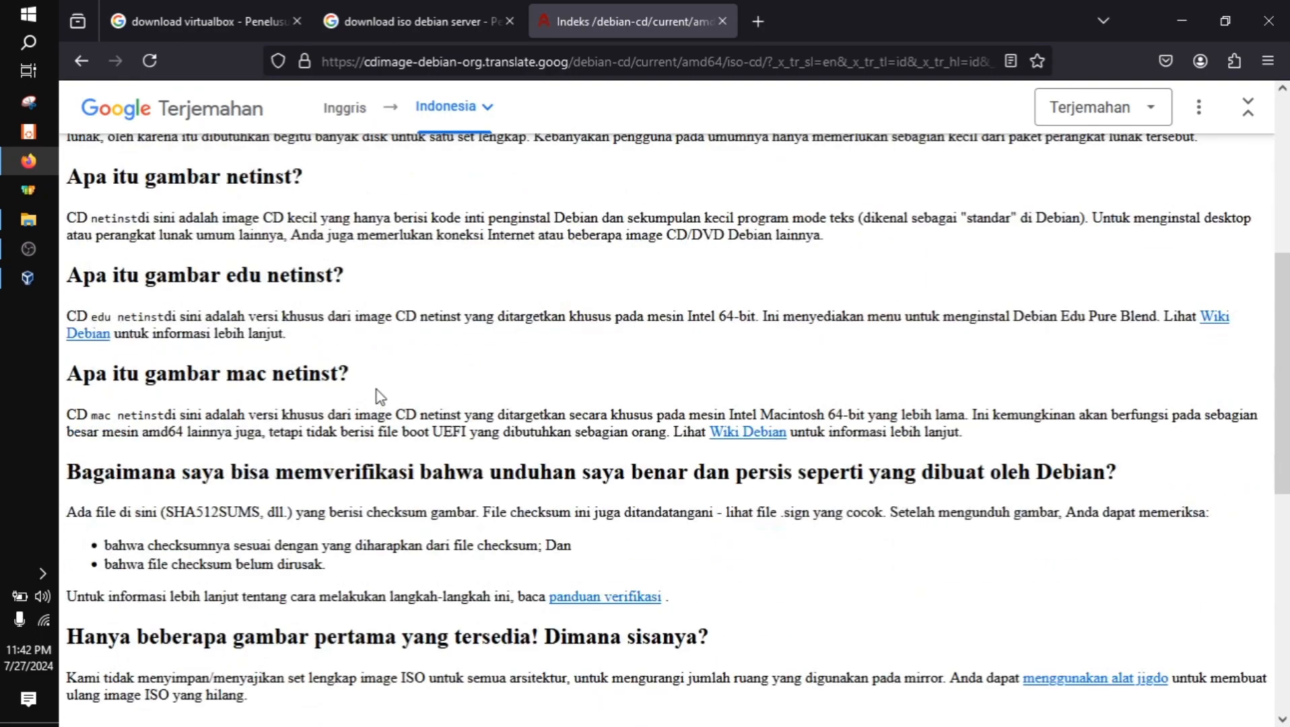
{"action": "scroll", "coordinate": [377, 388], "scroll_direction": "up", "scroll_amount": 10}
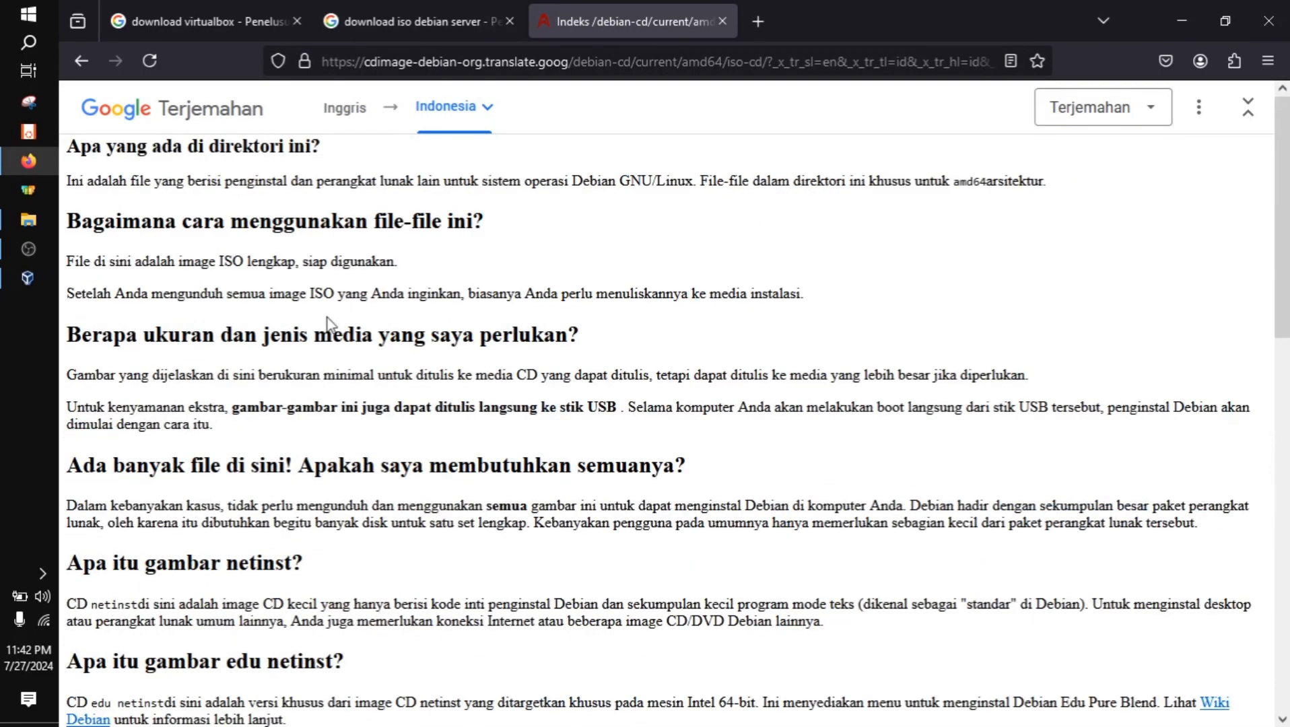
{"action": "scroll", "coordinate": [471, 320], "scroll_direction": "down", "scroll_amount": 12}
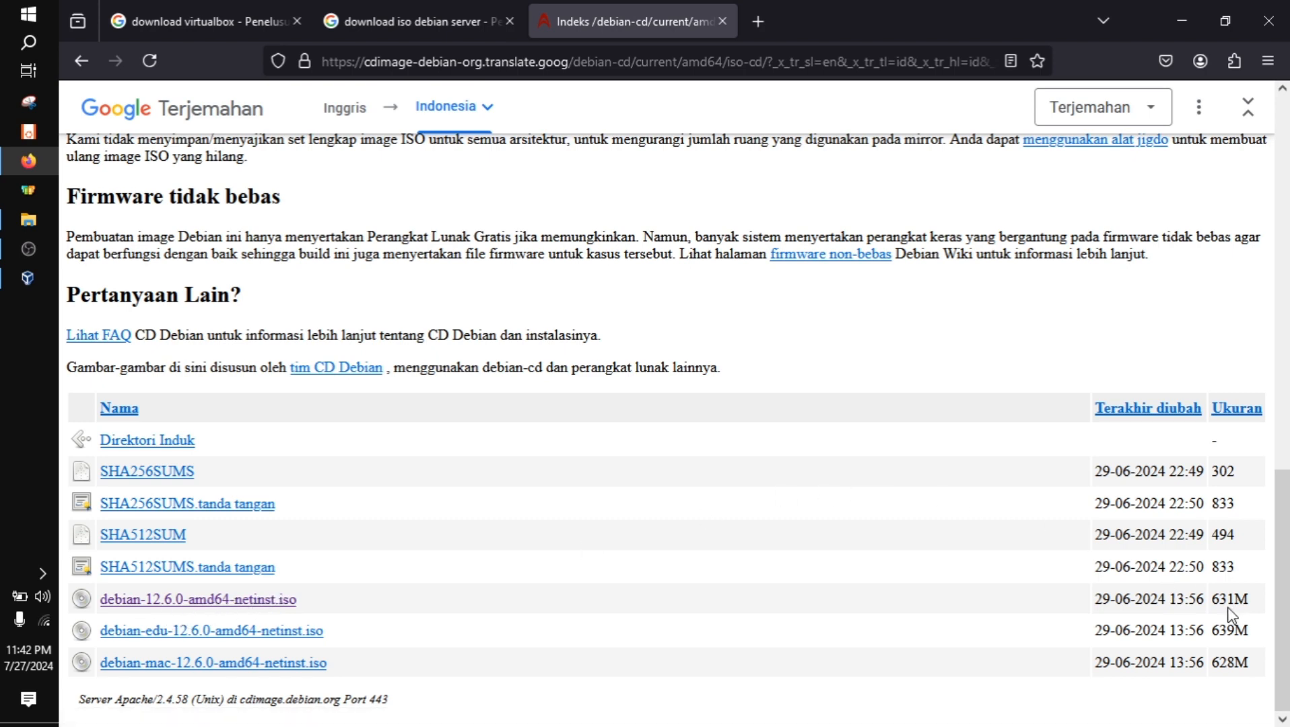
{"action": "left_click", "coordinate": [255, 603]}
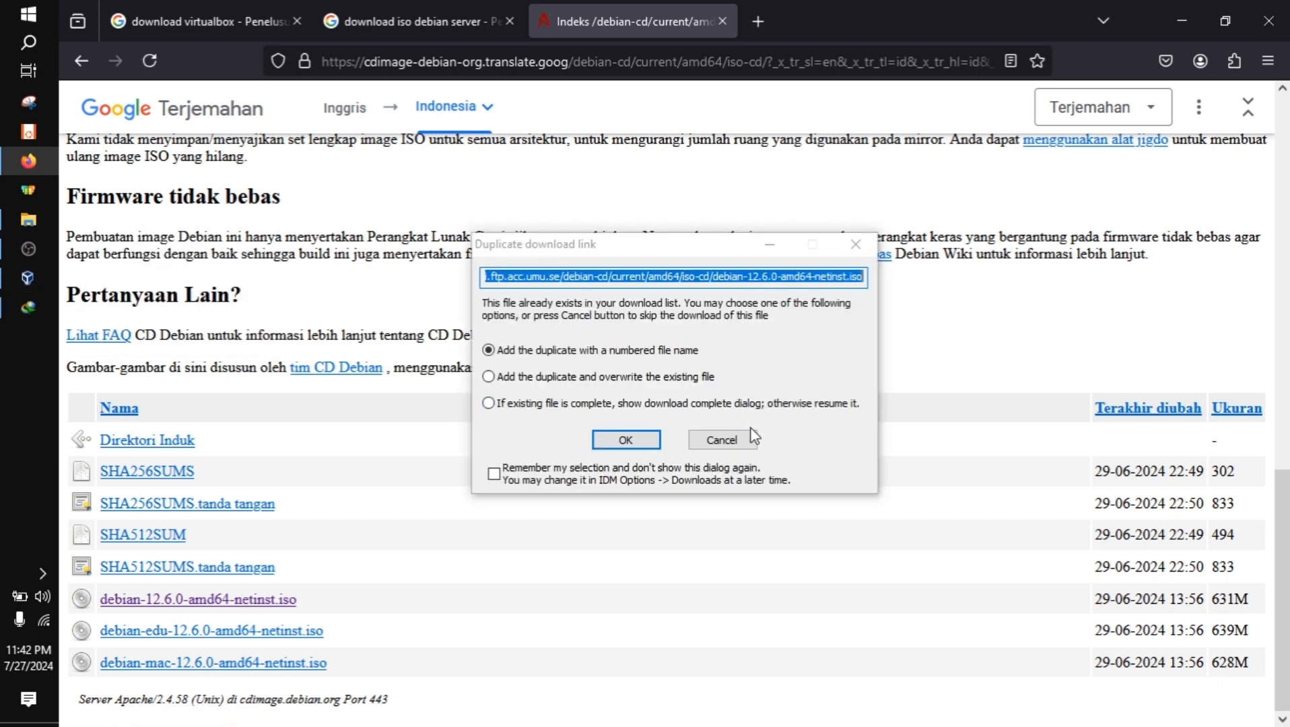
{"action": "left_click", "coordinate": [752, 437]}
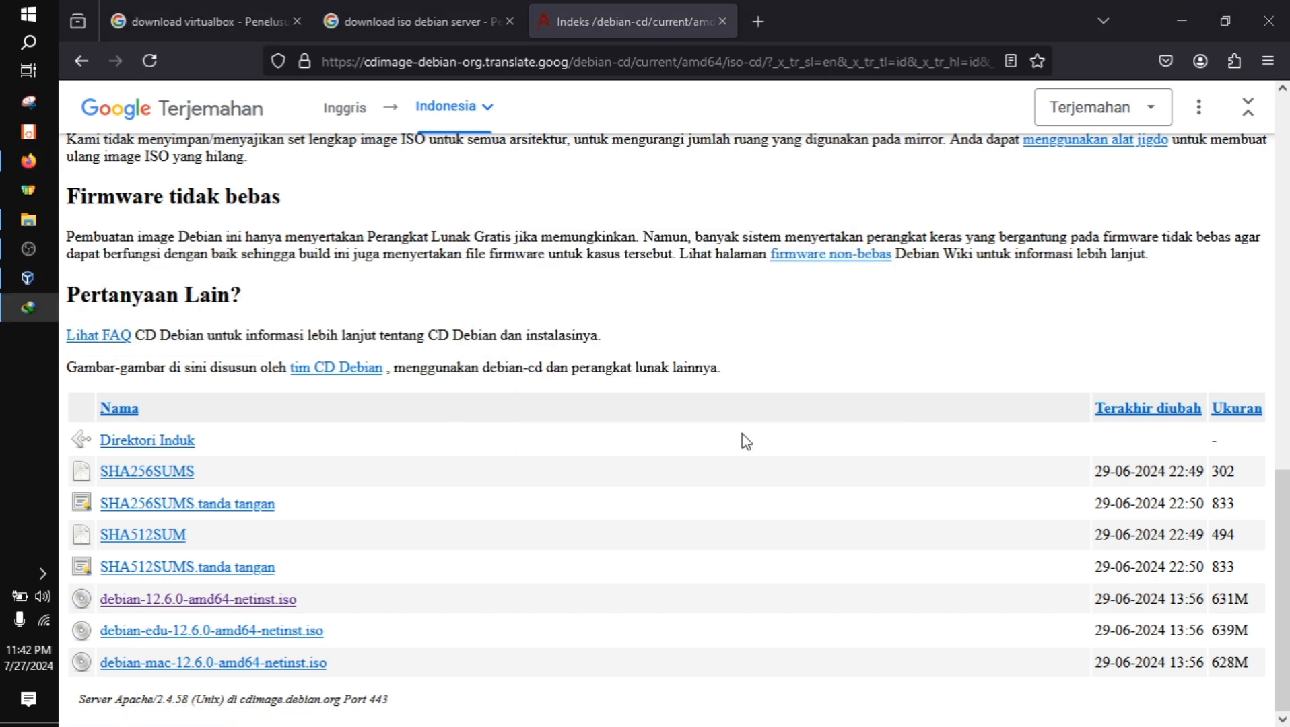
Switch to VirtualBox Manager and look through the Preferences pages, from General and Input to Proxy and Interface, without changing anything
{"action": "left_click", "coordinate": [12, 291]}
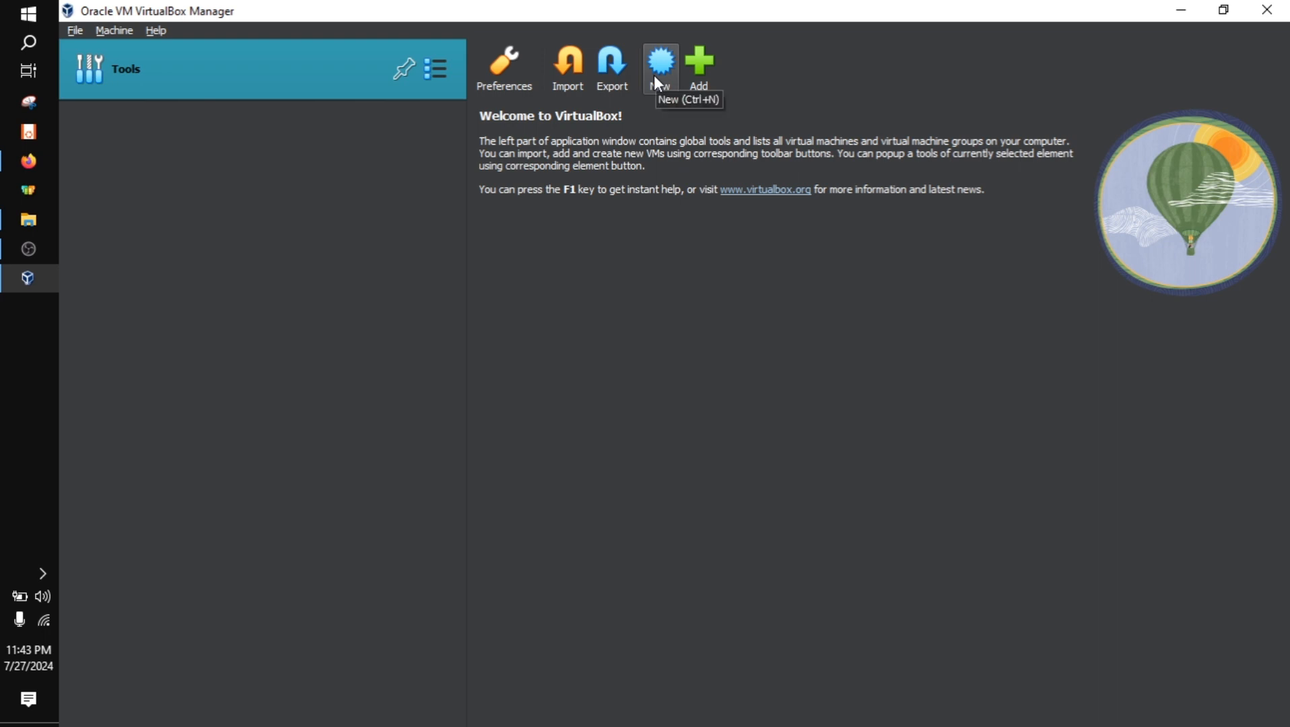
{"action": "left_click", "coordinate": [506, 87]}
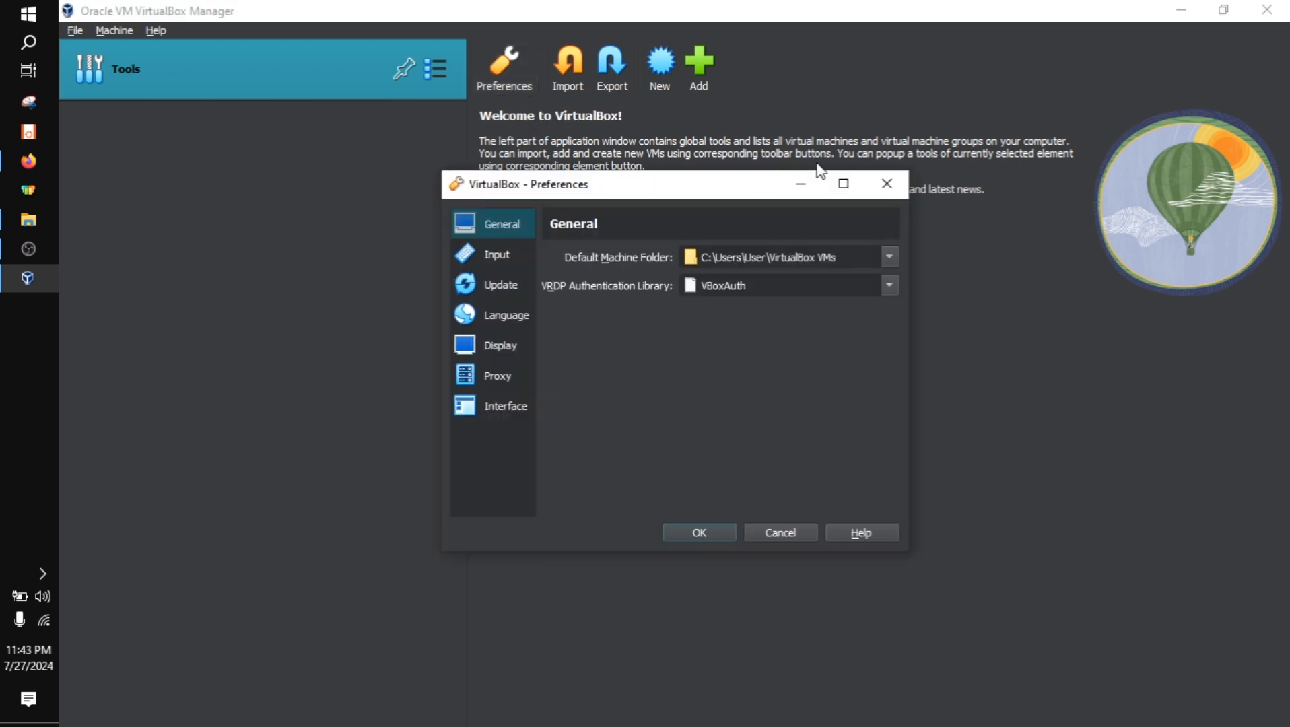
{"action": "left_click", "coordinate": [843, 183]}
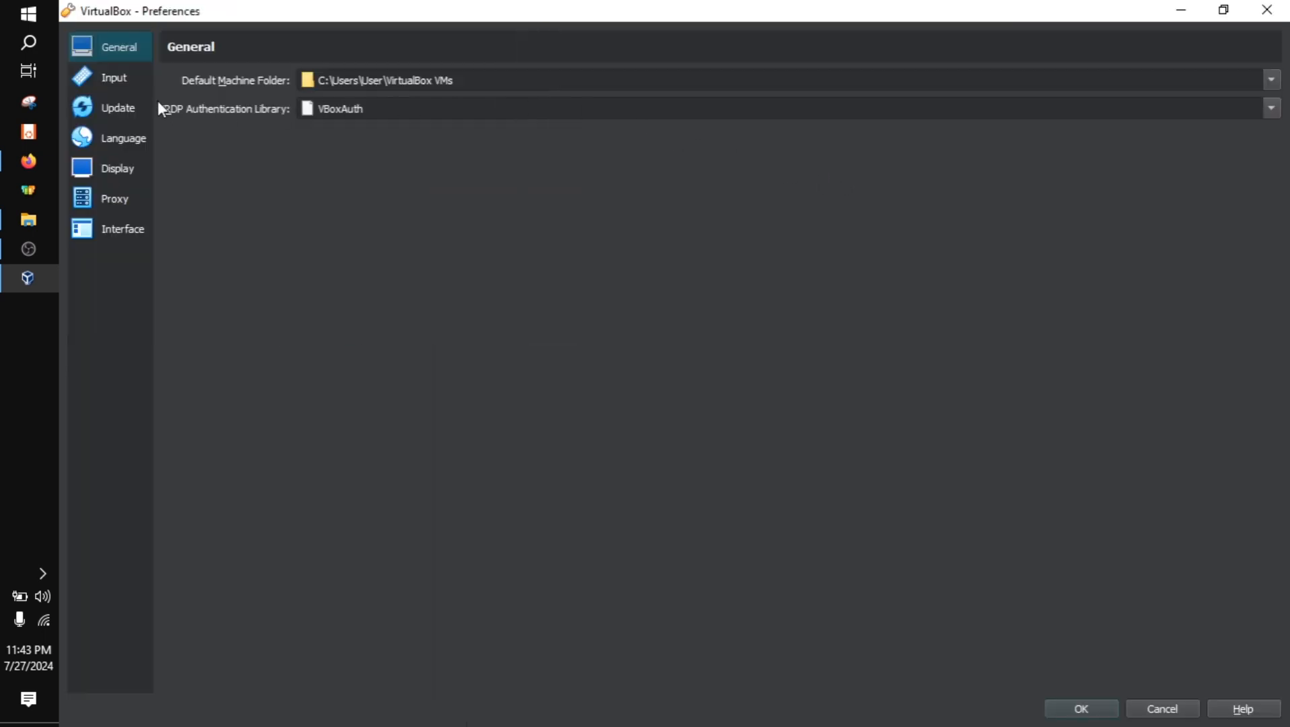
{"action": "left_click", "coordinate": [92, 82]}
{"action": "left_click", "coordinate": [107, 56]}
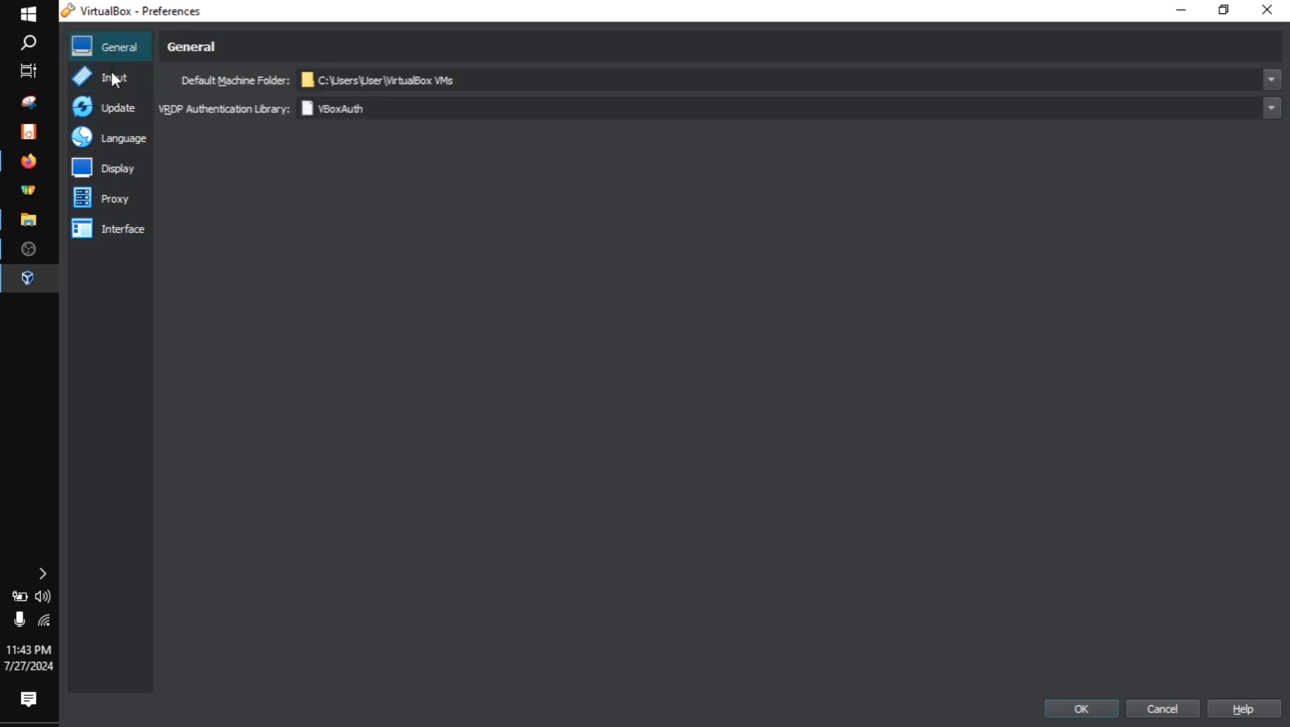
{"action": "left_click", "coordinate": [110, 108]}
{"action": "left_click", "coordinate": [109, 156]}
{"action": "left_click", "coordinate": [111, 130]}
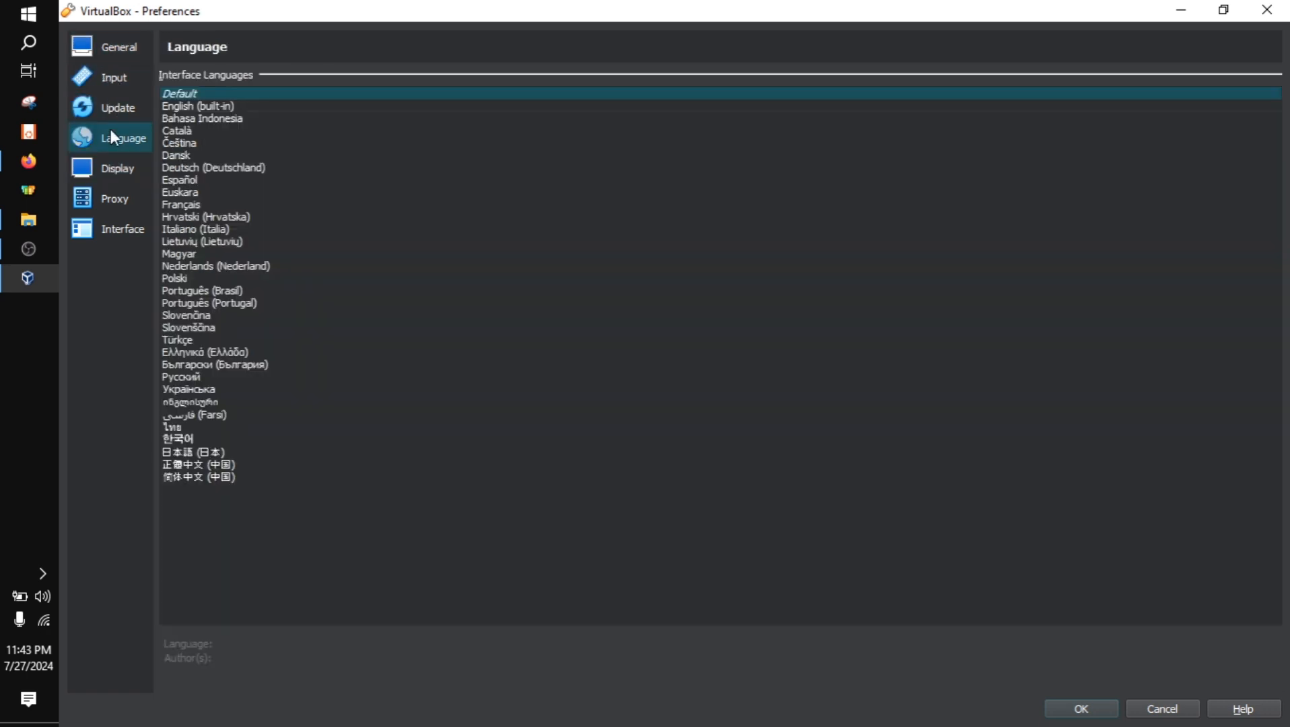
{"action": "left_click", "coordinate": [111, 171]}
{"action": "left_click", "coordinate": [106, 209]}
{"action": "left_click", "coordinate": [111, 237]}
{"action": "left_click", "coordinate": [116, 208]}
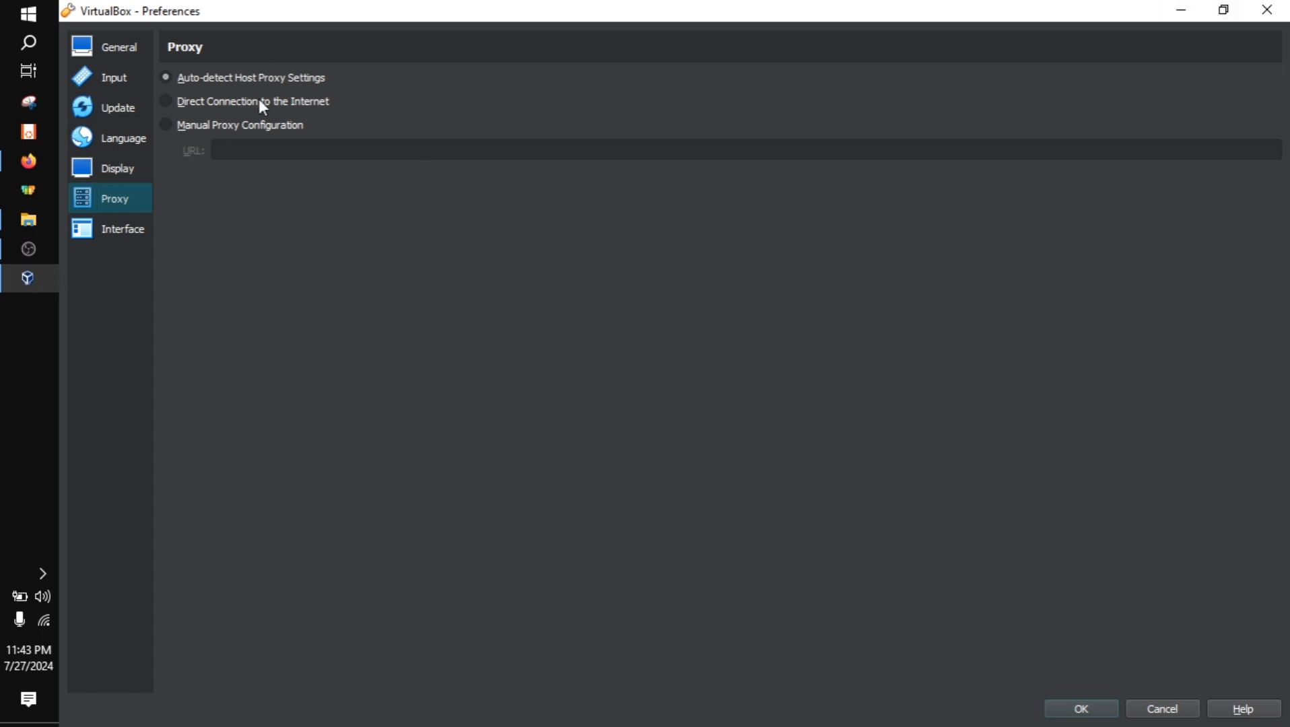
{"action": "left_click", "coordinate": [1267, 10]}
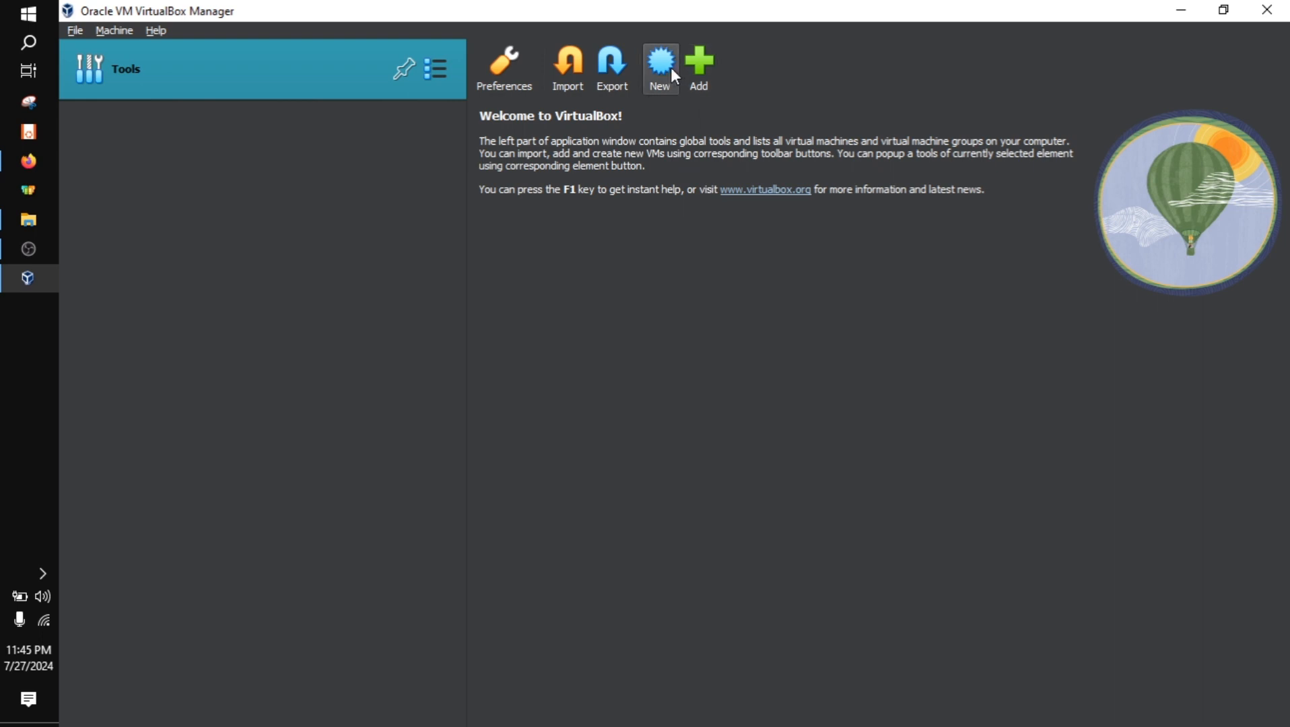
Look at the file selection dialog for adding an existing virtual machine and leave it without choosing a file
{"action": "left_click", "coordinate": [704, 73]}
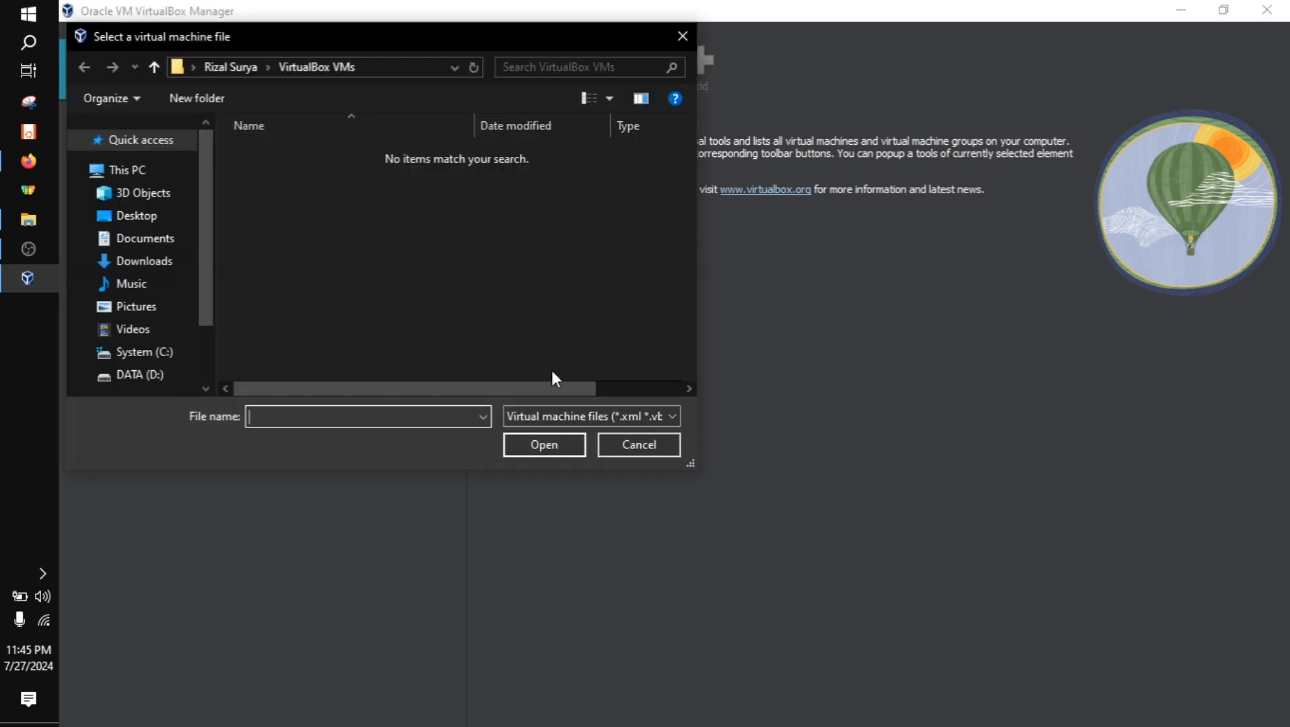
{"action": "left_click", "coordinate": [649, 444]}
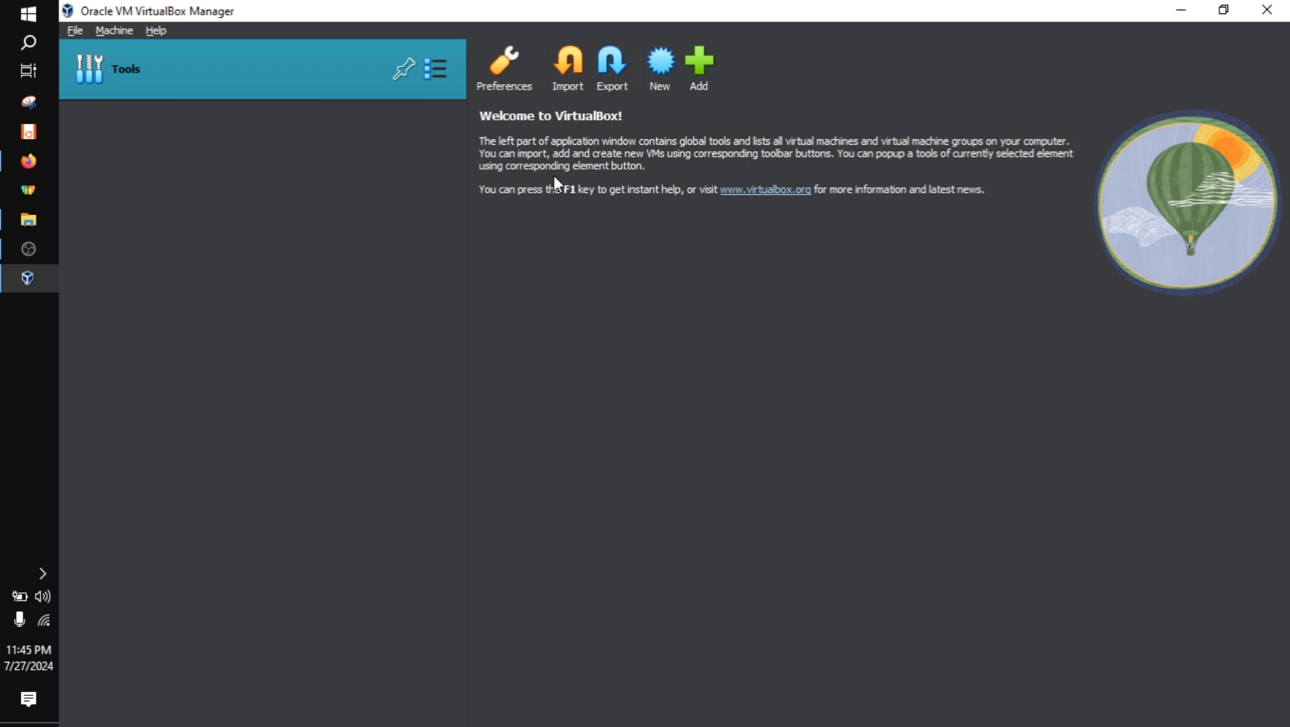
{"action": "left_click", "coordinate": [704, 73]}
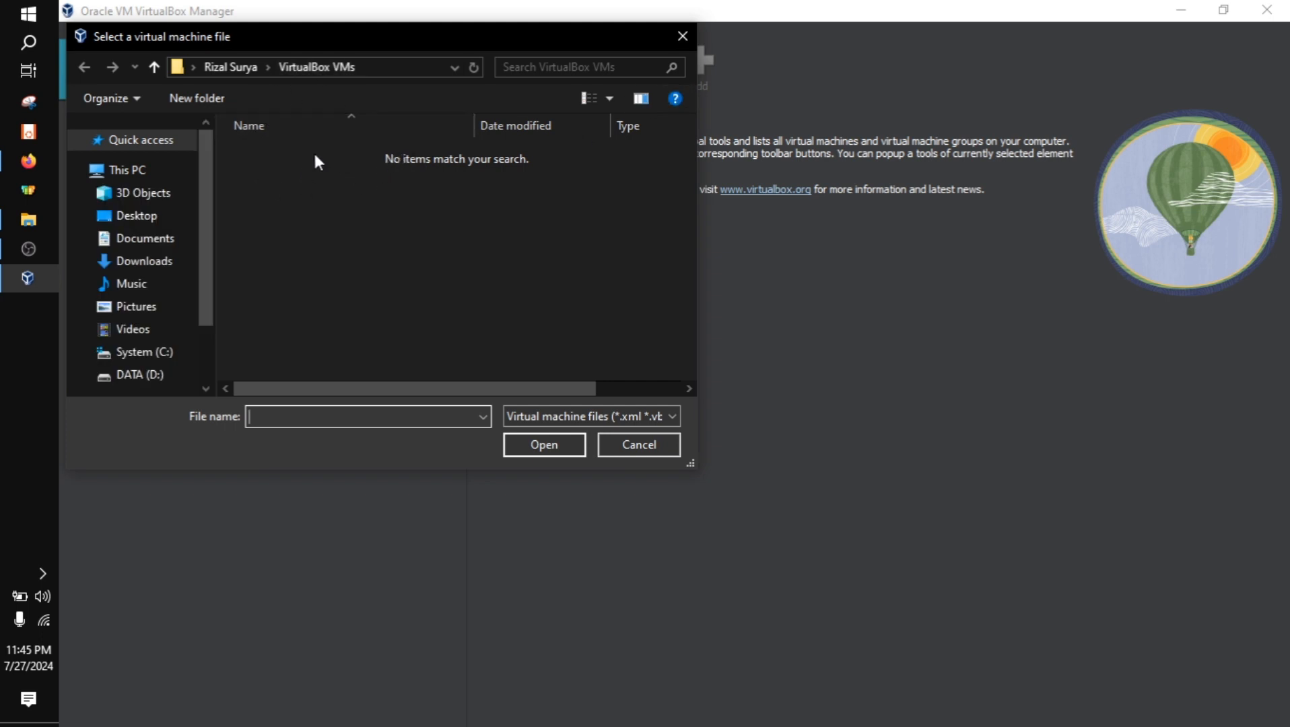
{"action": "left_click", "coordinate": [681, 36]}
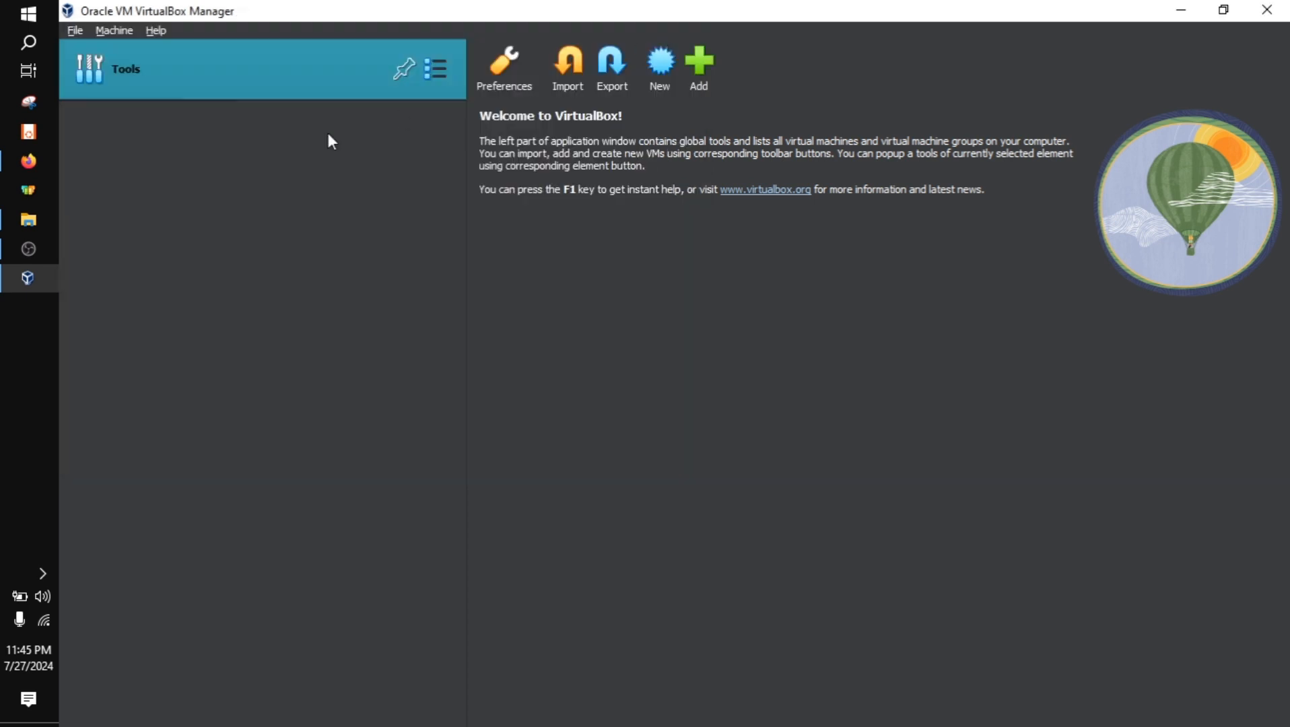
{"action": "left_click", "coordinate": [699, 59]}
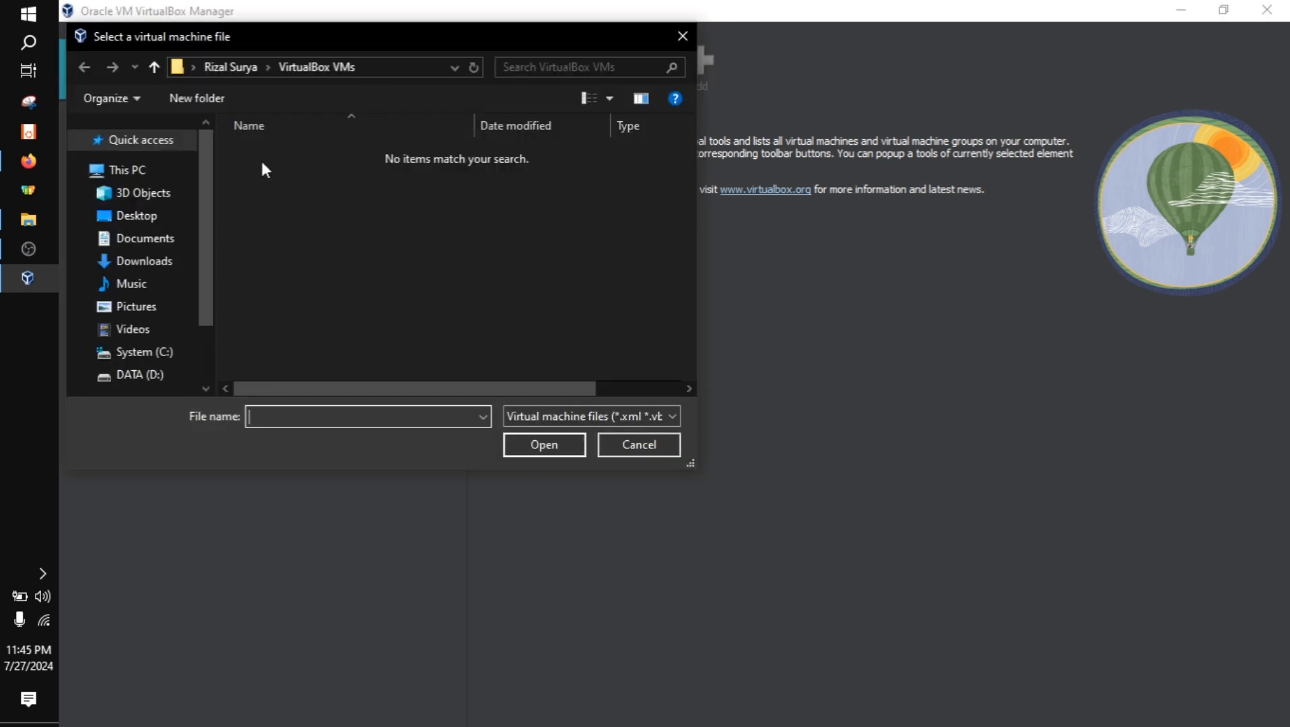
{"action": "left_click", "coordinate": [630, 443]}
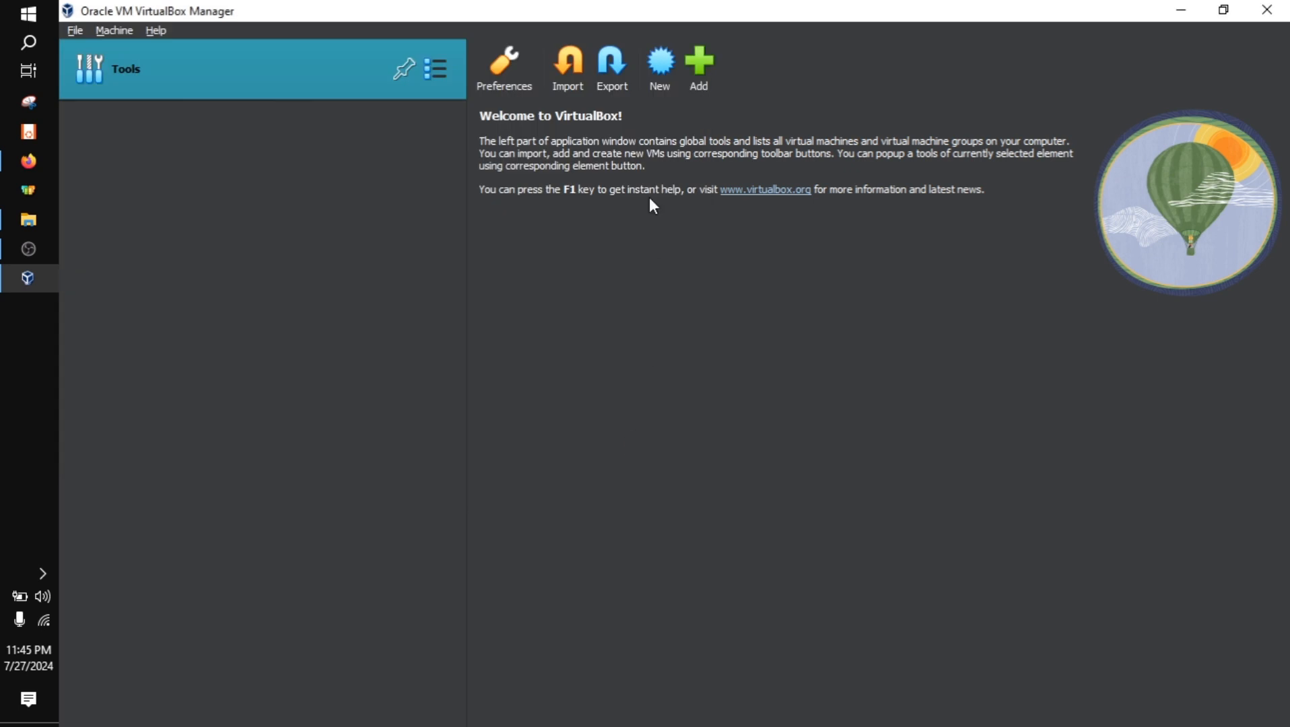
Begin creating a new virtual machine and enter the owner's first name as the machine name
{"action": "left_click", "coordinate": [659, 86]}
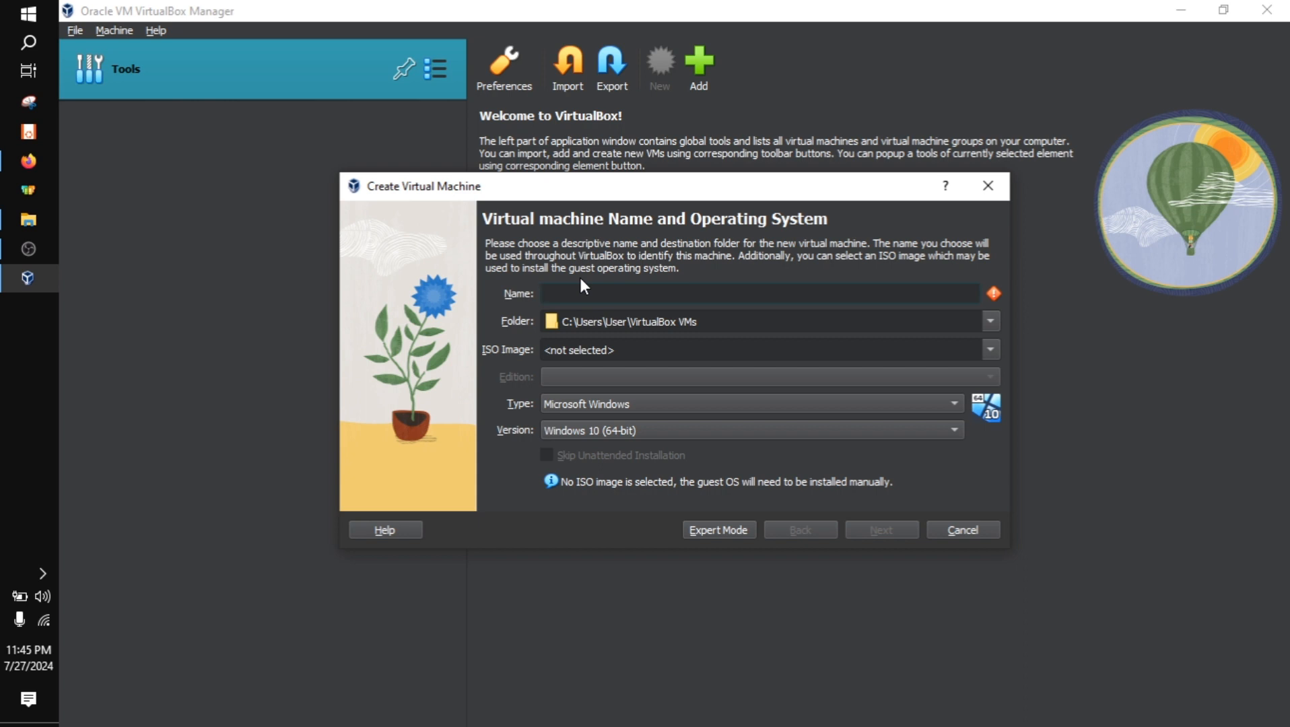
{"action": "type", "text": "Rizal"}
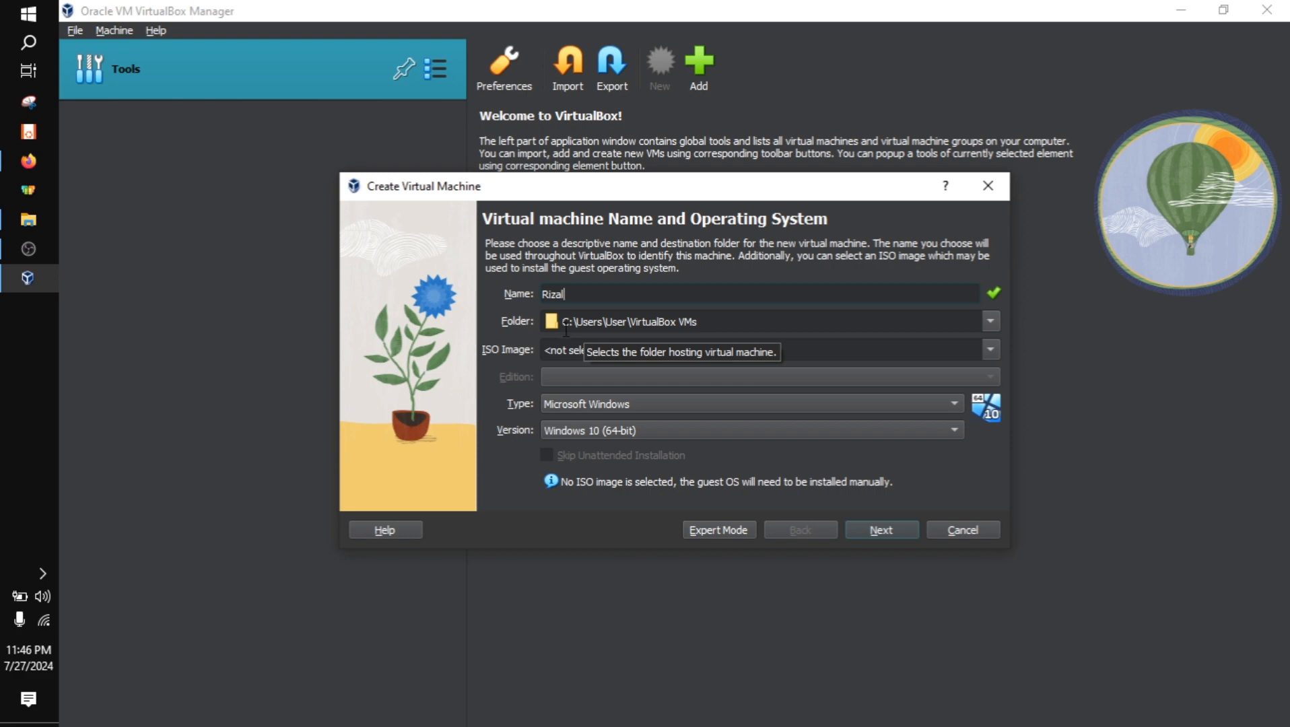
Switch to File Explorer, inspect the machine folder C:\Users\User\VirtualBox VMs, and return to the Create Virtual Machine wizard
{"action": "left_click", "coordinate": [28, 219]}
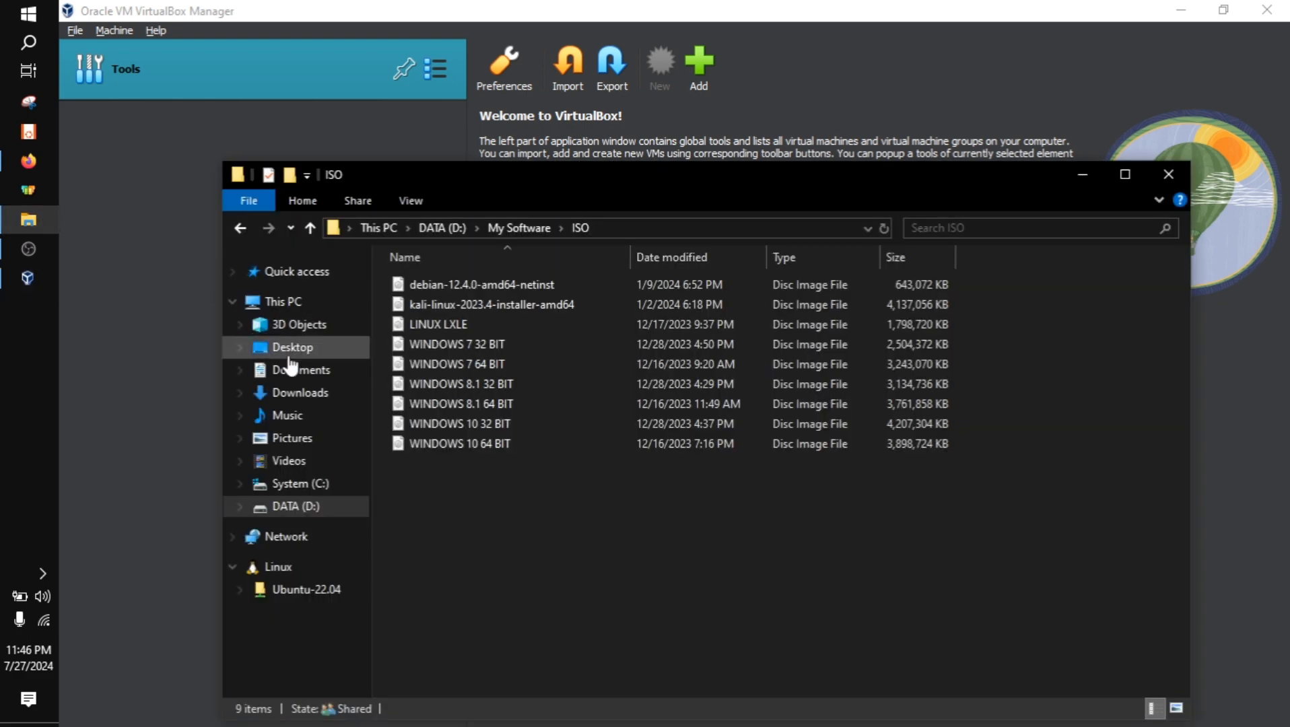
{"action": "left_click", "coordinate": [282, 301]}
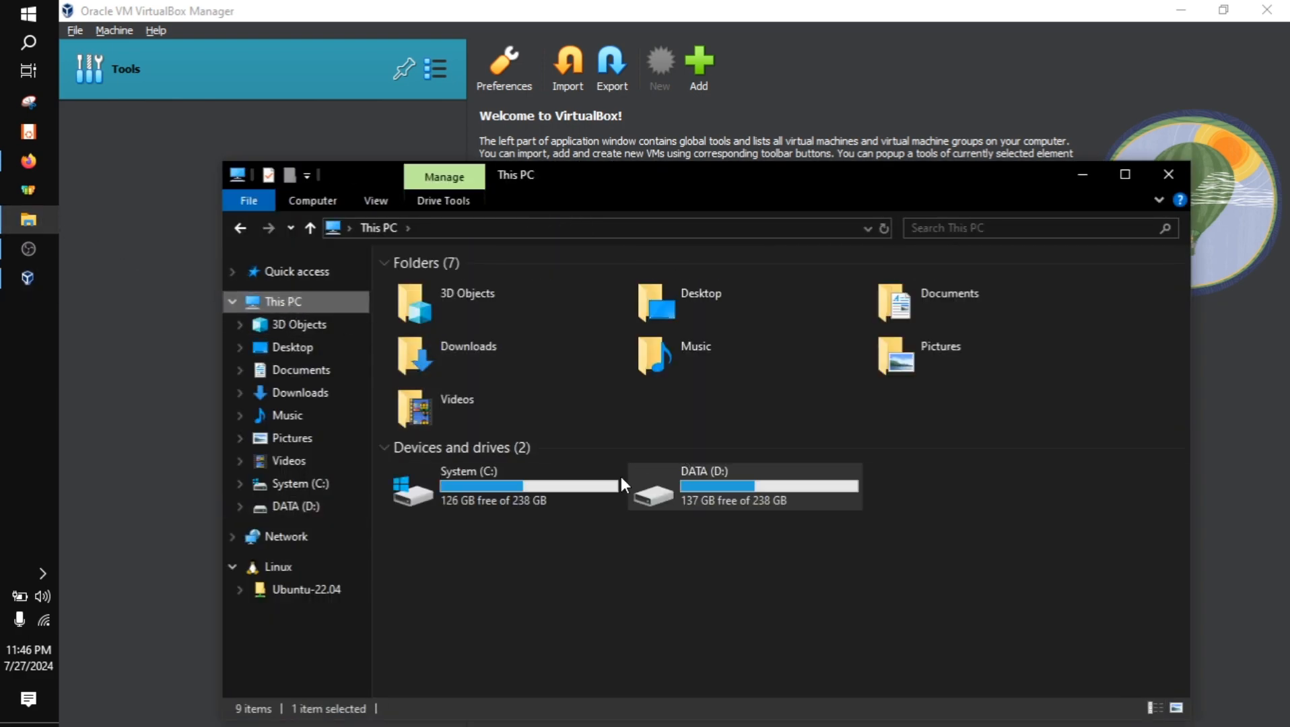
{"action": "double_click", "coordinate": [520, 485]}
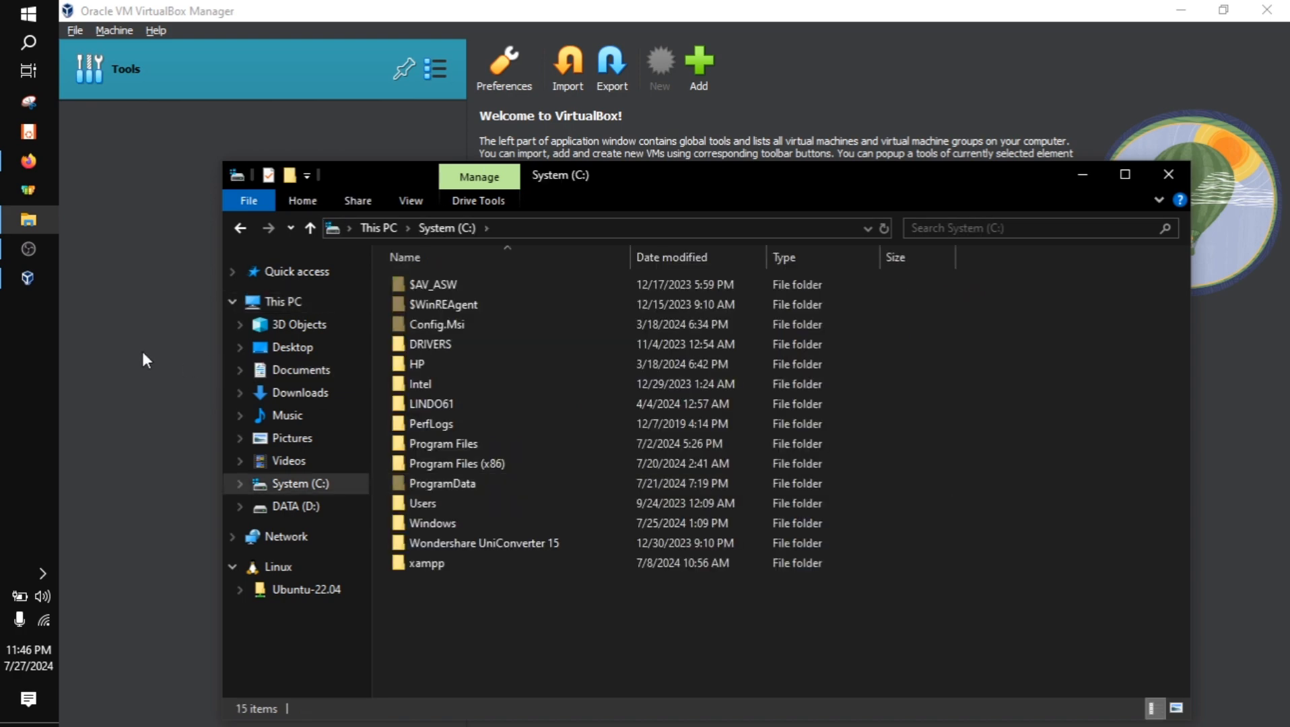
{"action": "left_click", "coordinate": [142, 348]}
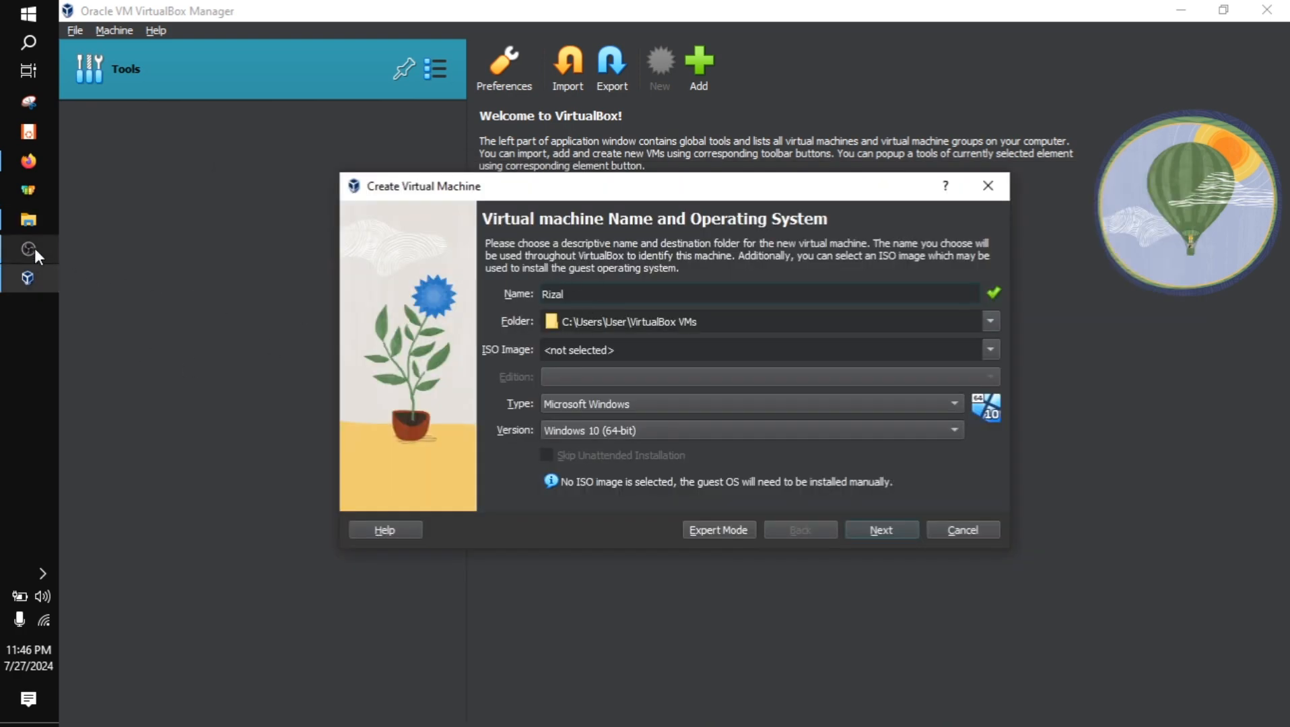
{"action": "left_click", "coordinate": [29, 229]}
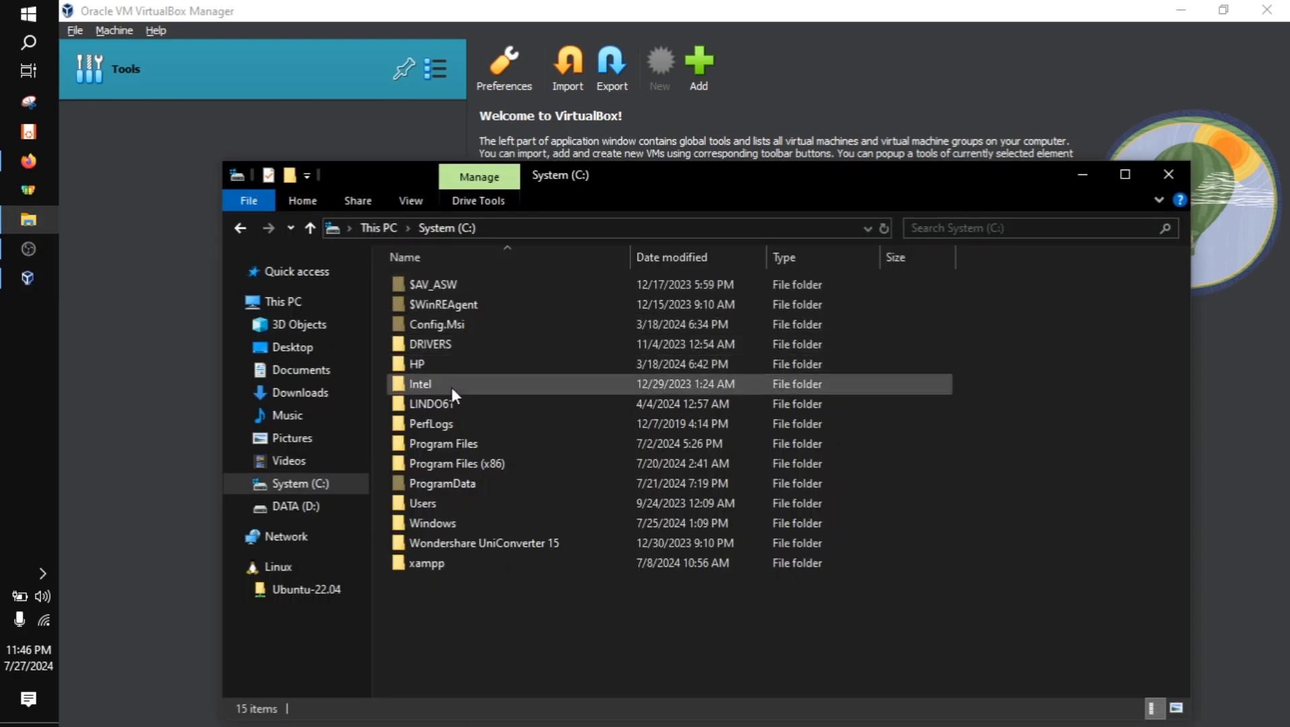
{"action": "double_click", "coordinate": [446, 504]}
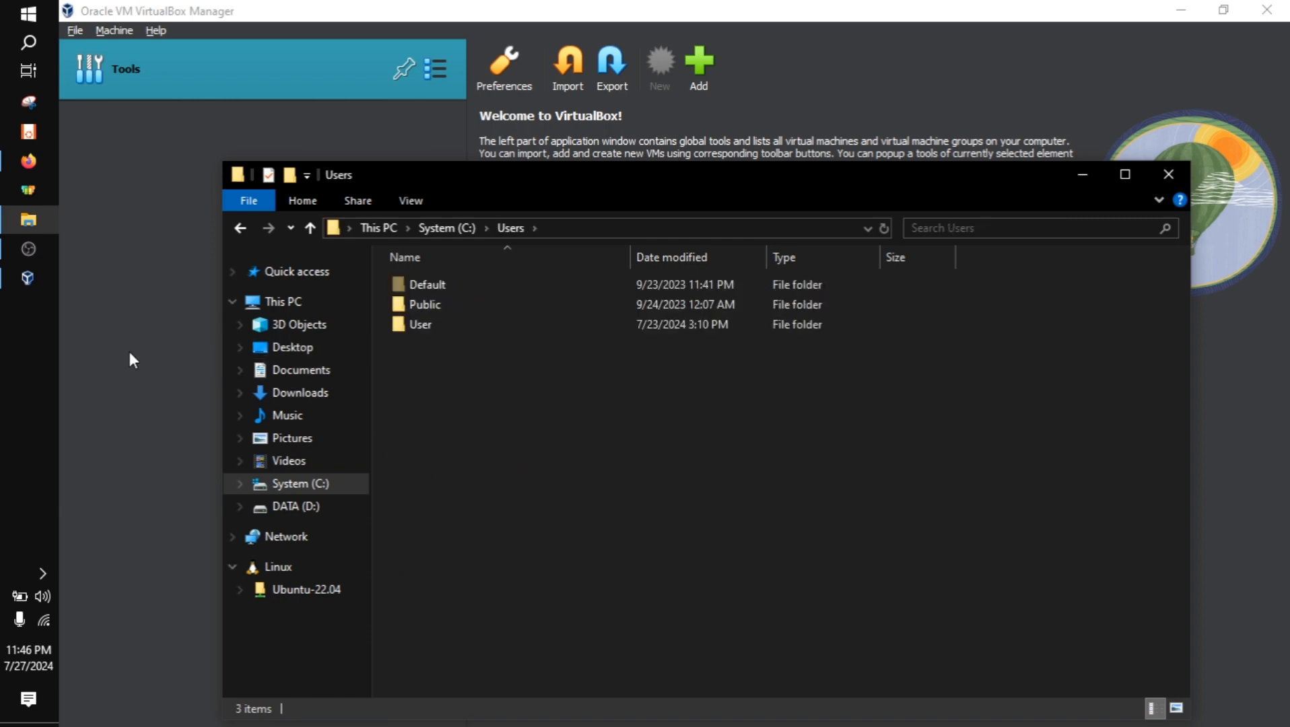
{"action": "key", "text": "alt+Tab"}
{"action": "left_click", "coordinate": [37, 226]}
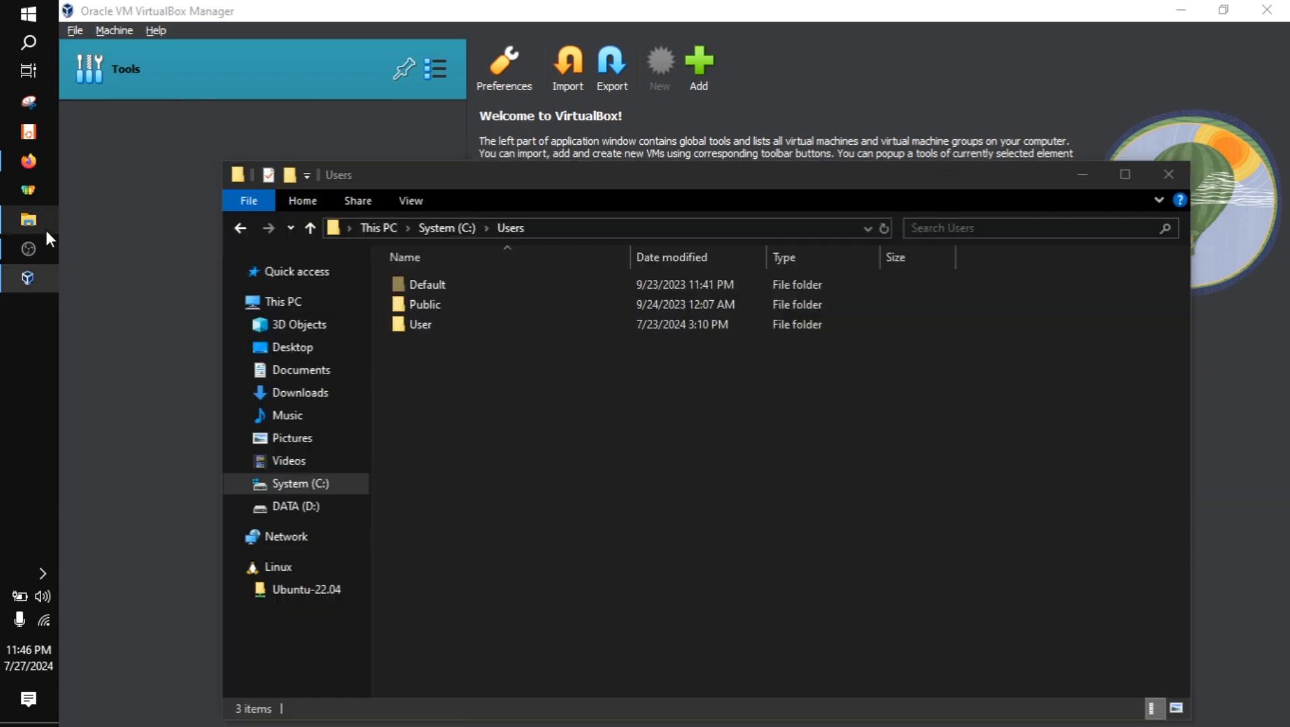
{"action": "double_click", "coordinate": [447, 324]}
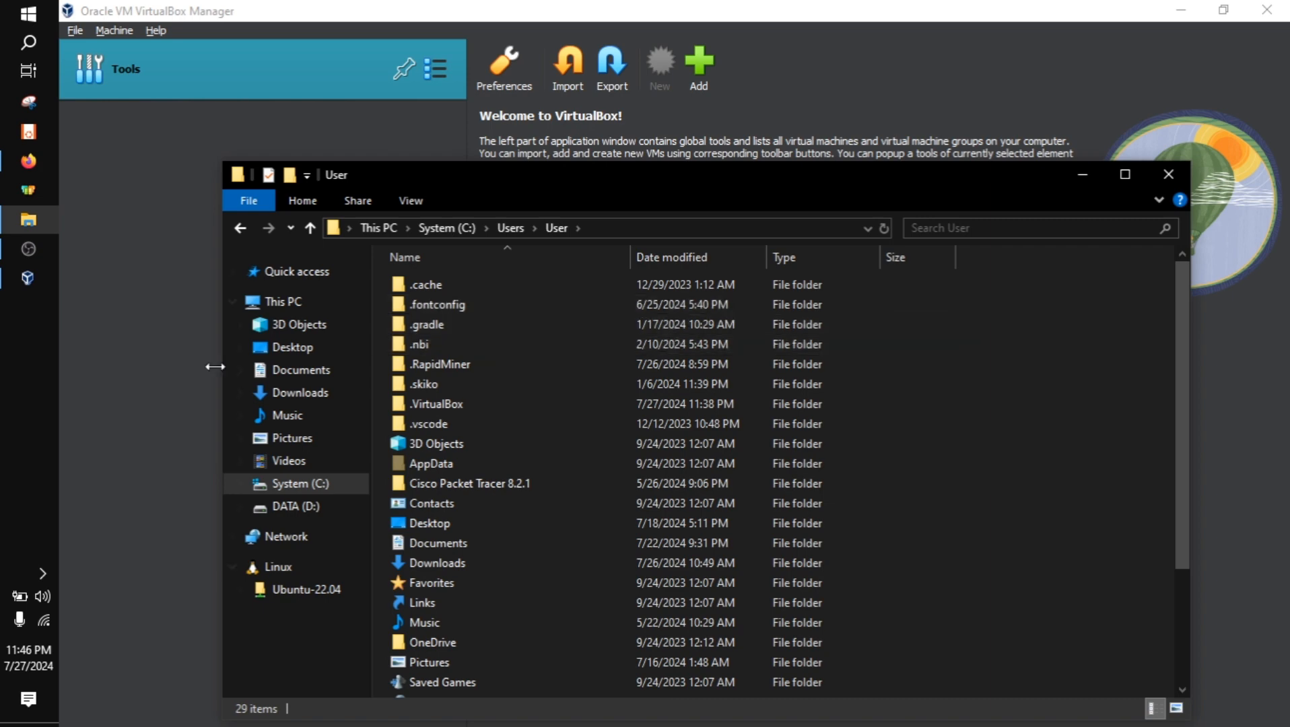
{"action": "key", "text": "alt+Tab"}
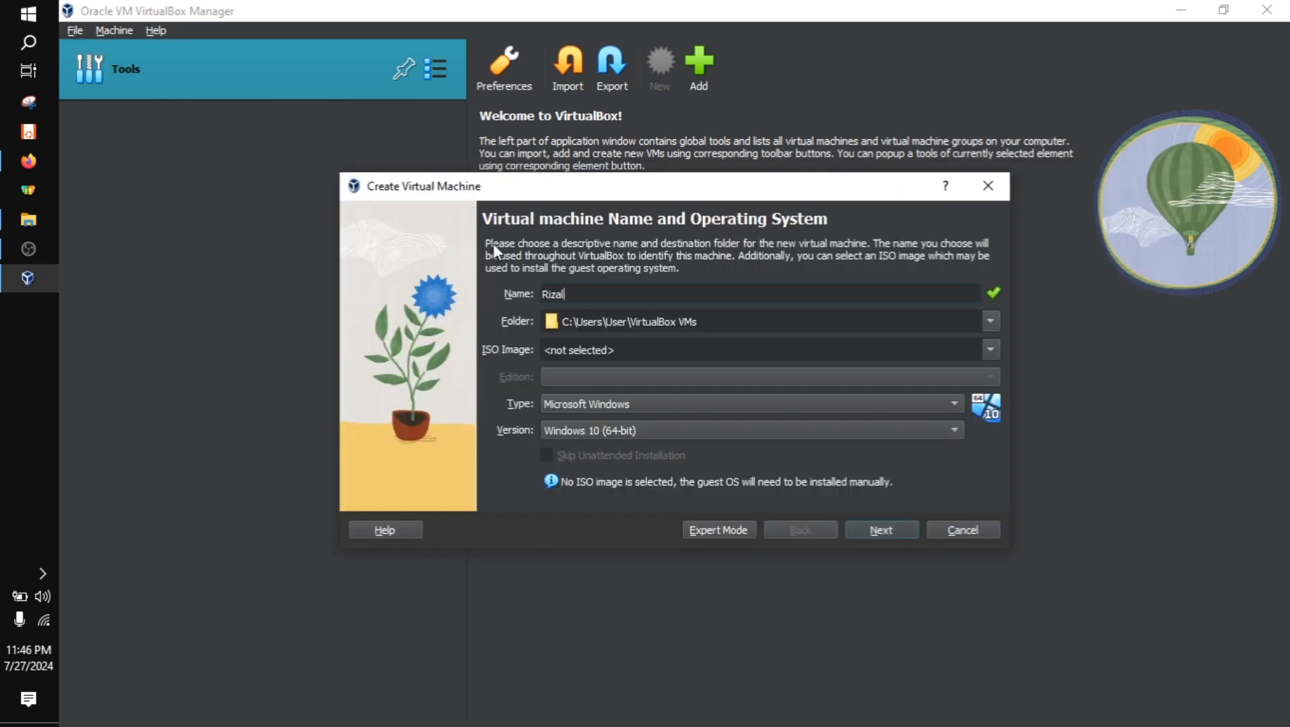
{"action": "left_click", "coordinate": [30, 222]}
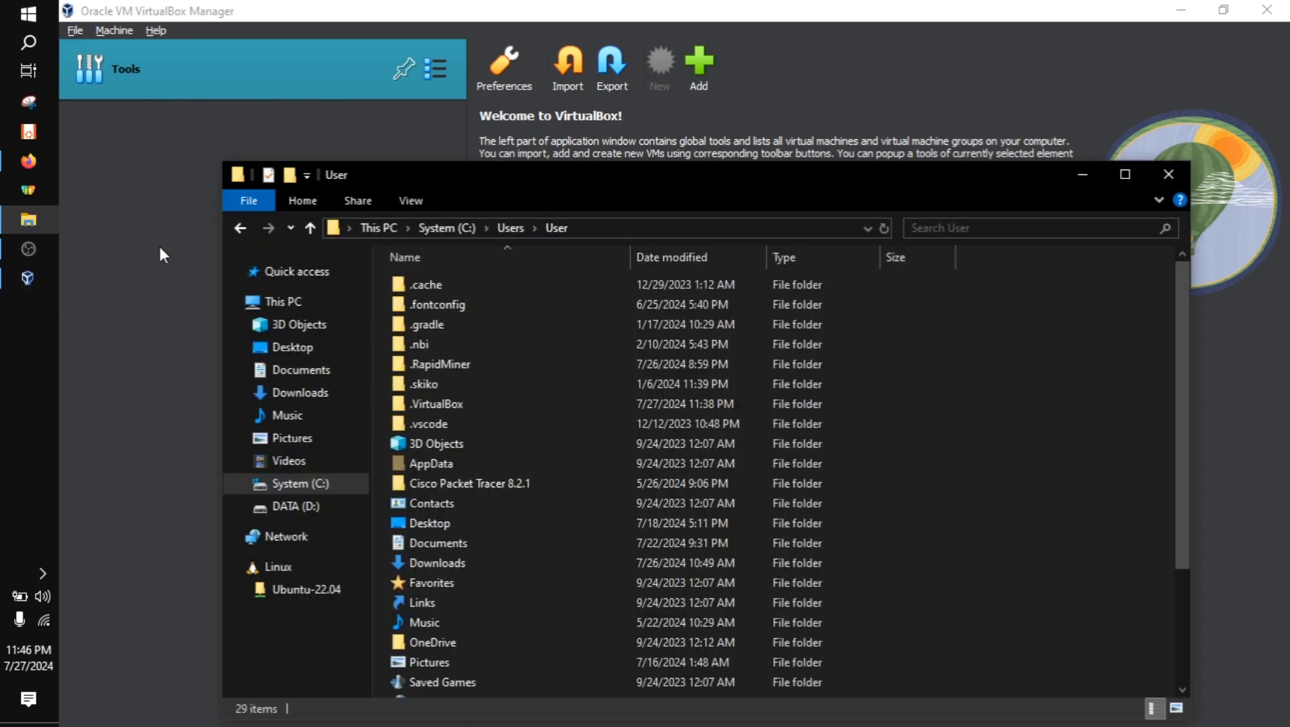
{"action": "double_click", "coordinate": [470, 585]}
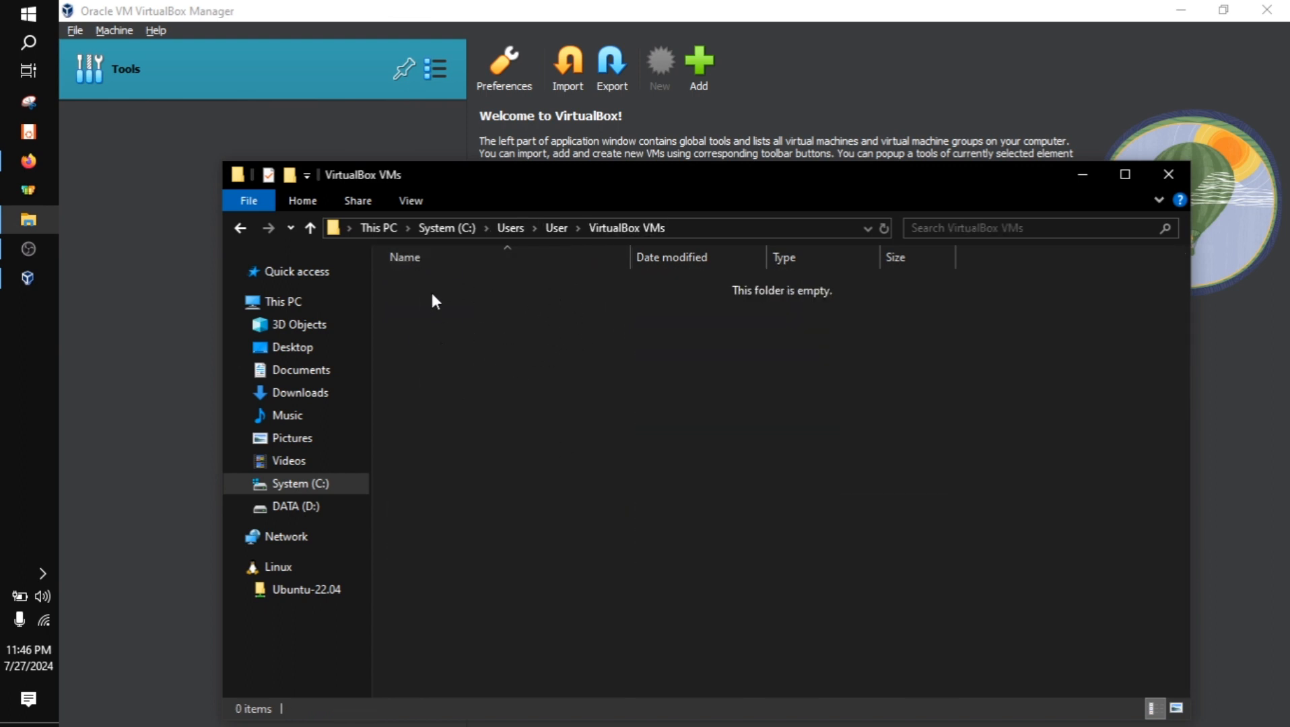
{"action": "left_click", "coordinate": [177, 266]}
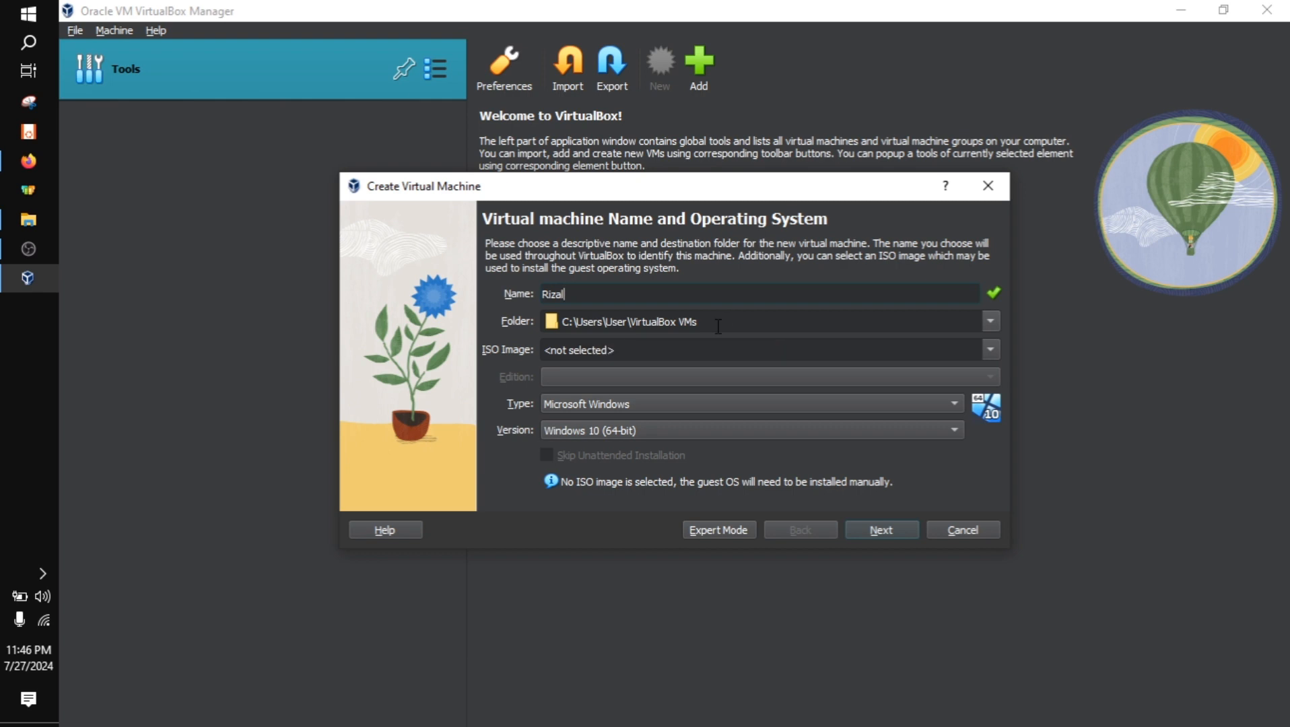
Use debian-12.4.0-amd64-netinst.iso from D:\My Software\ISO as the ISO image, enable Skip Unattended Installation, and proceed to the hardware page
{"action": "left_click", "coordinate": [987, 352]}
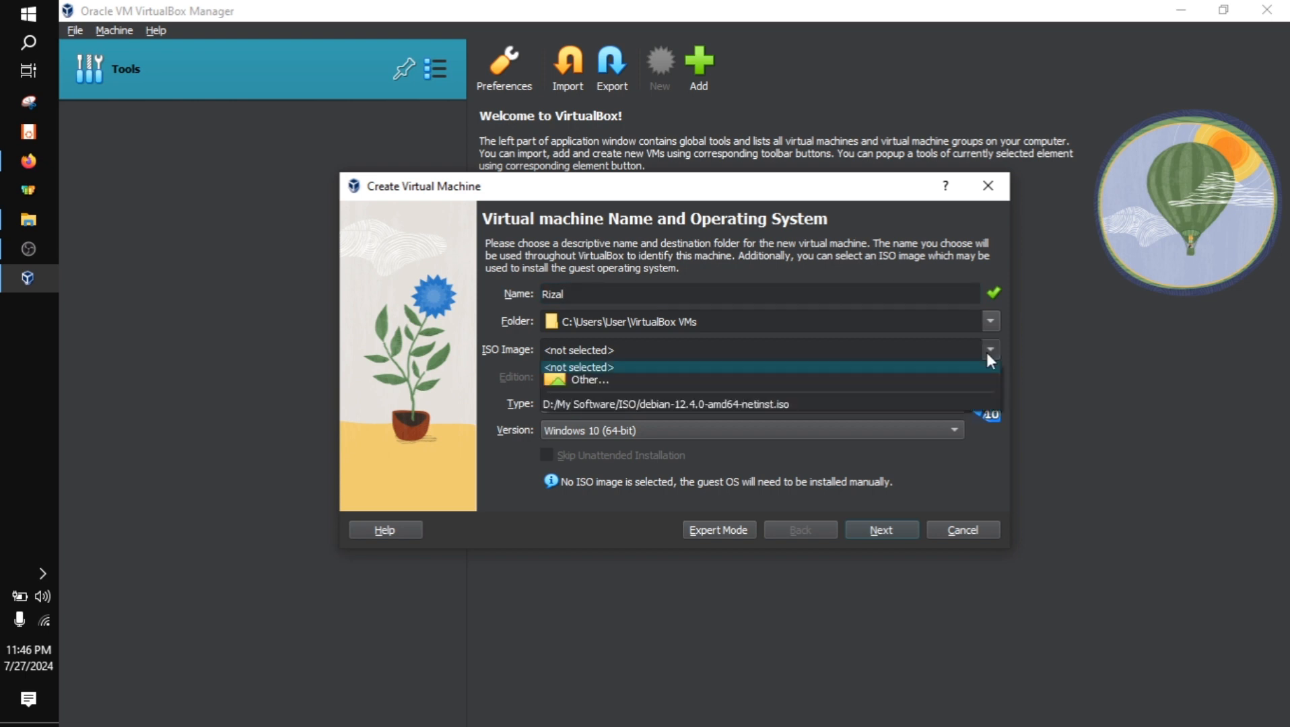
{"action": "left_click", "coordinate": [676, 380]}
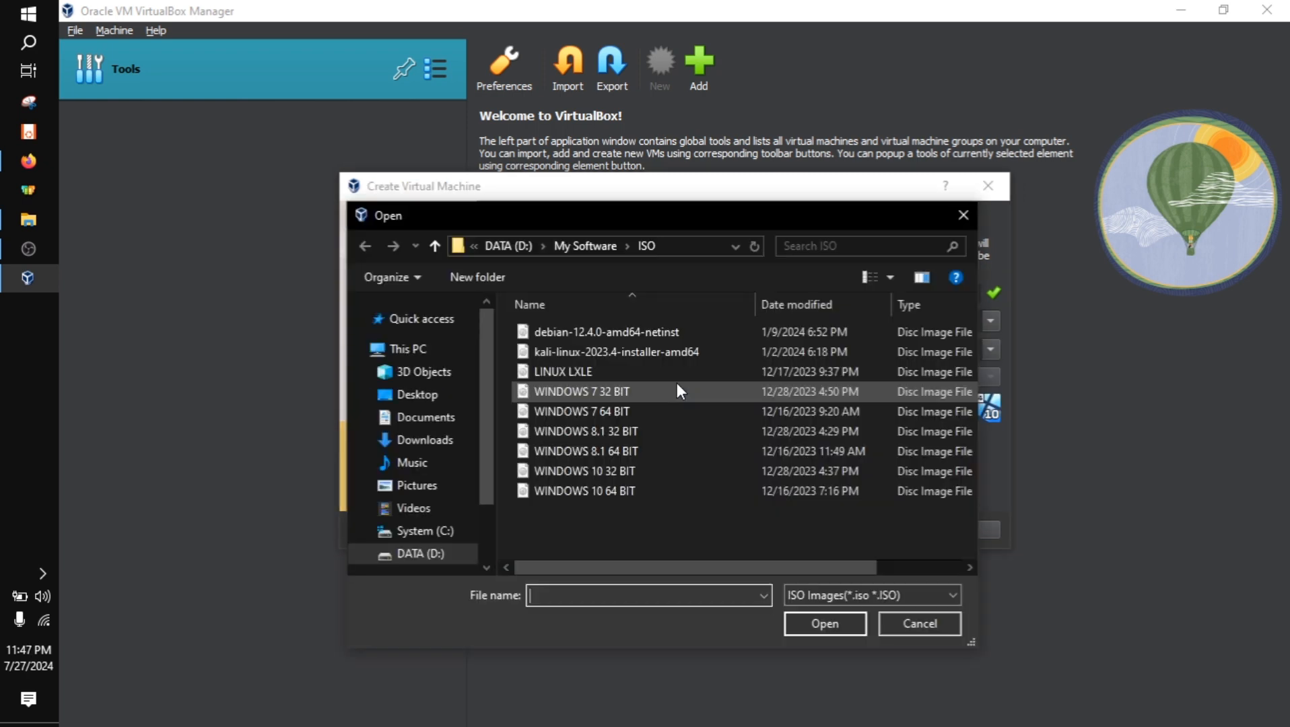
{"action": "left_click", "coordinate": [592, 338]}
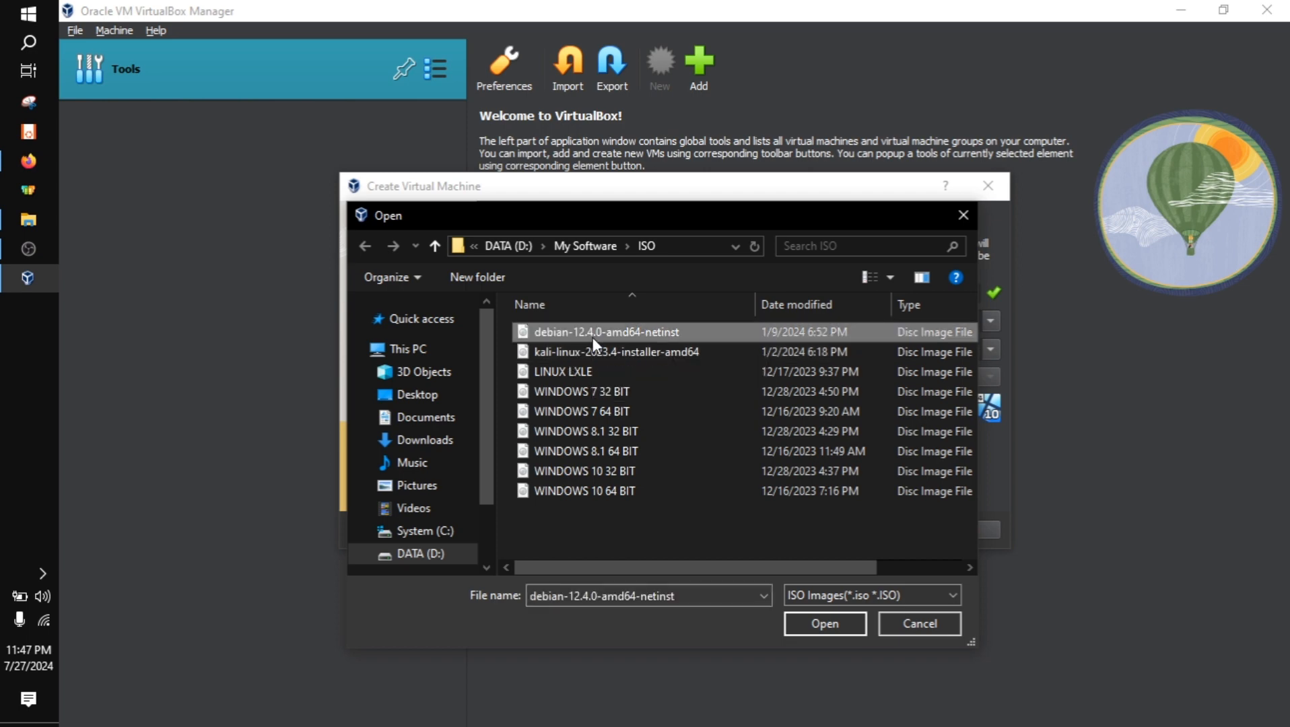
{"action": "left_click", "coordinate": [818, 622]}
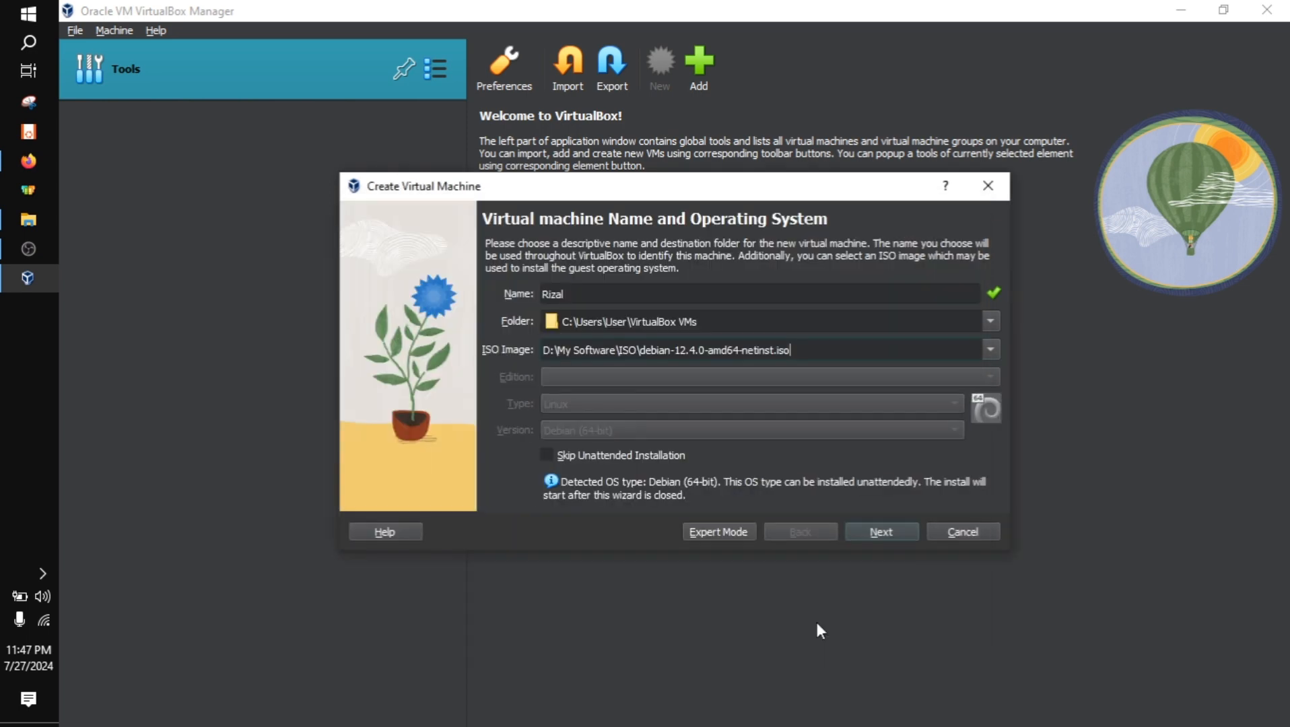
{"action": "left_click", "coordinate": [612, 459]}
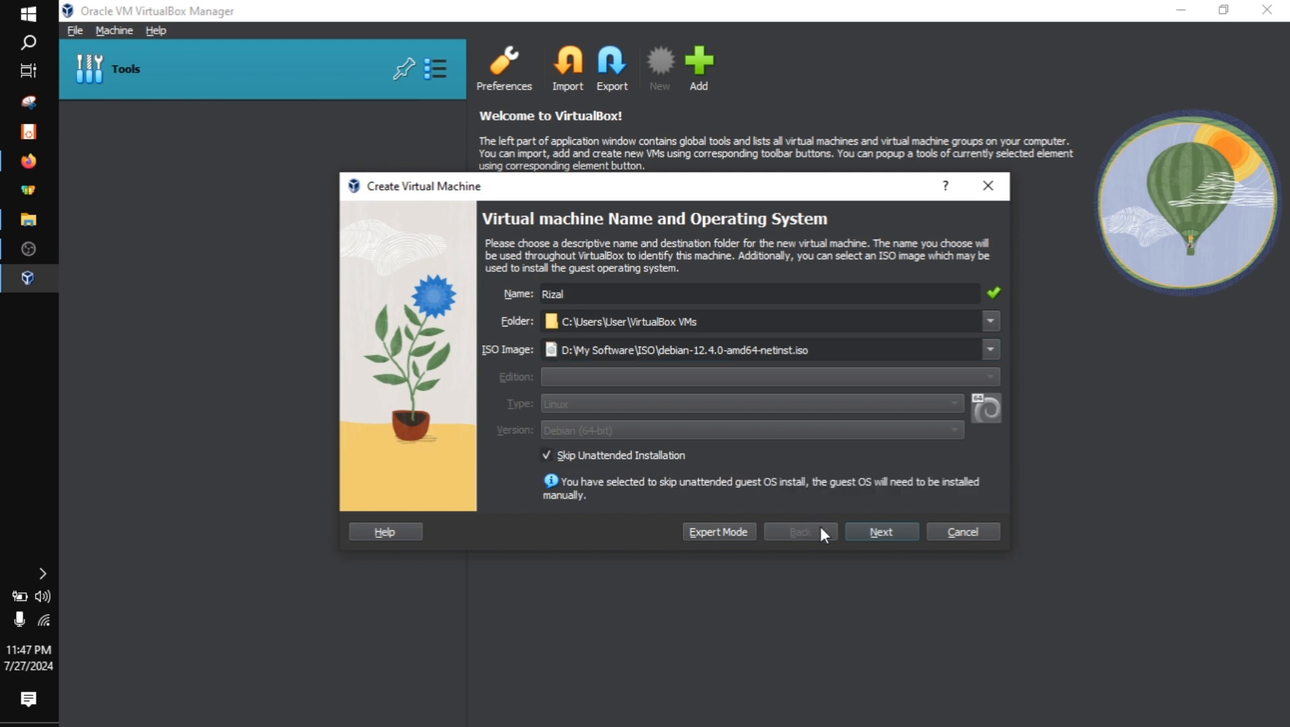
{"action": "left_click", "coordinate": [872, 535]}
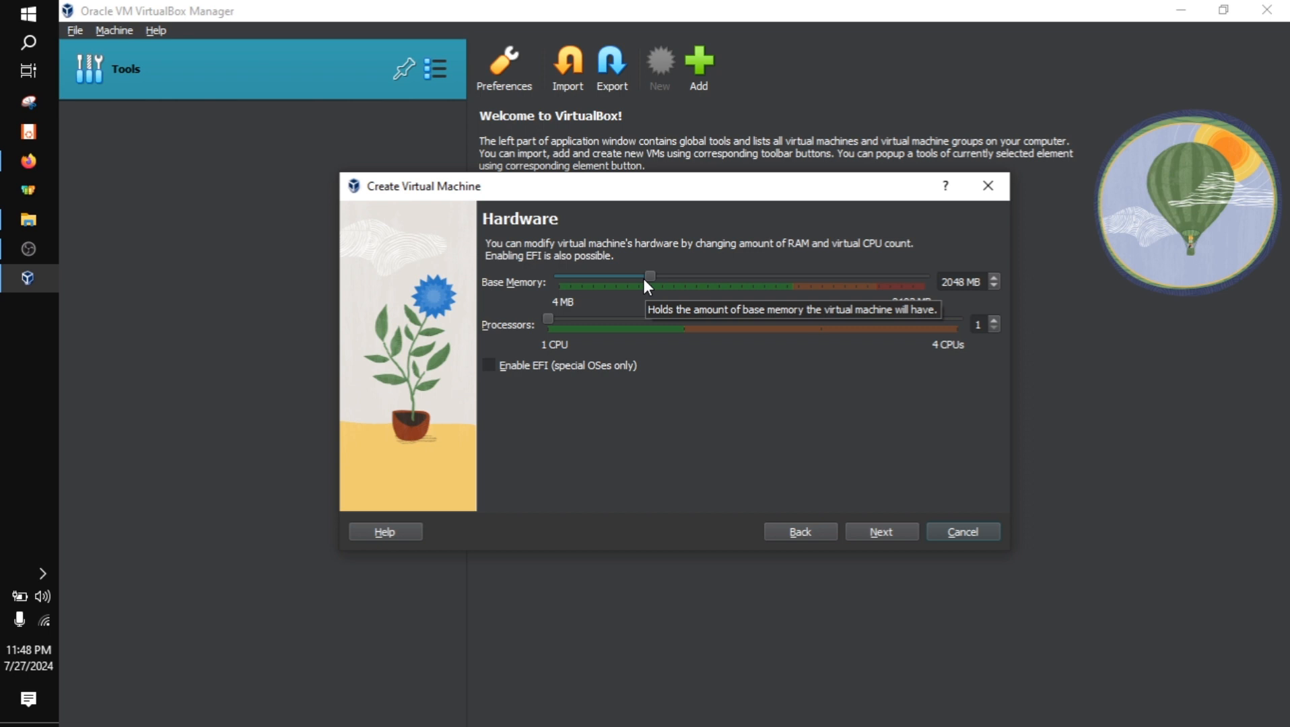
Set the virtual machine's base memory to 1233 MB with 1 processor and proceed to the virtual hard disk page
{"action": "left_click", "coordinate": [601, 276]}
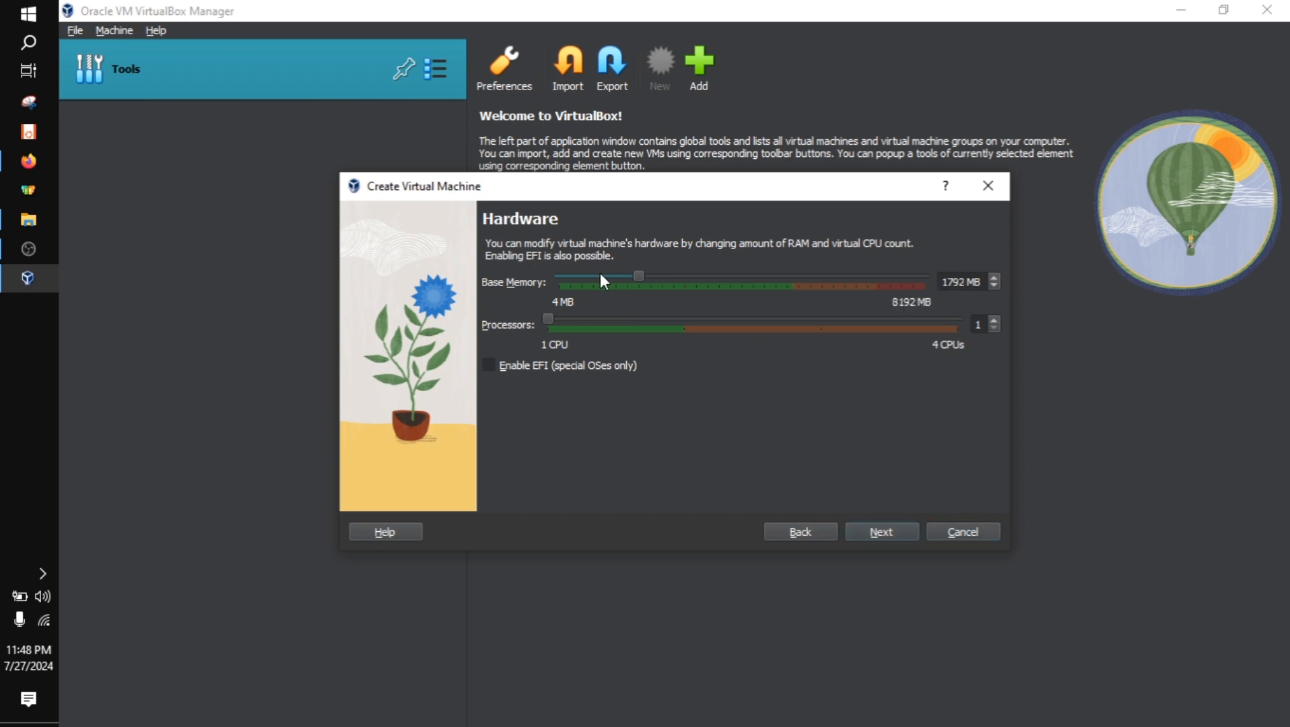
{"action": "left_click_drag", "start_coordinate": [625, 278], "coordinate": [608, 280]}
{"action": "left_click", "coordinate": [606, 278]}
{"action": "left_click_drag", "start_coordinate": [551, 320], "coordinate": [702, 315]}
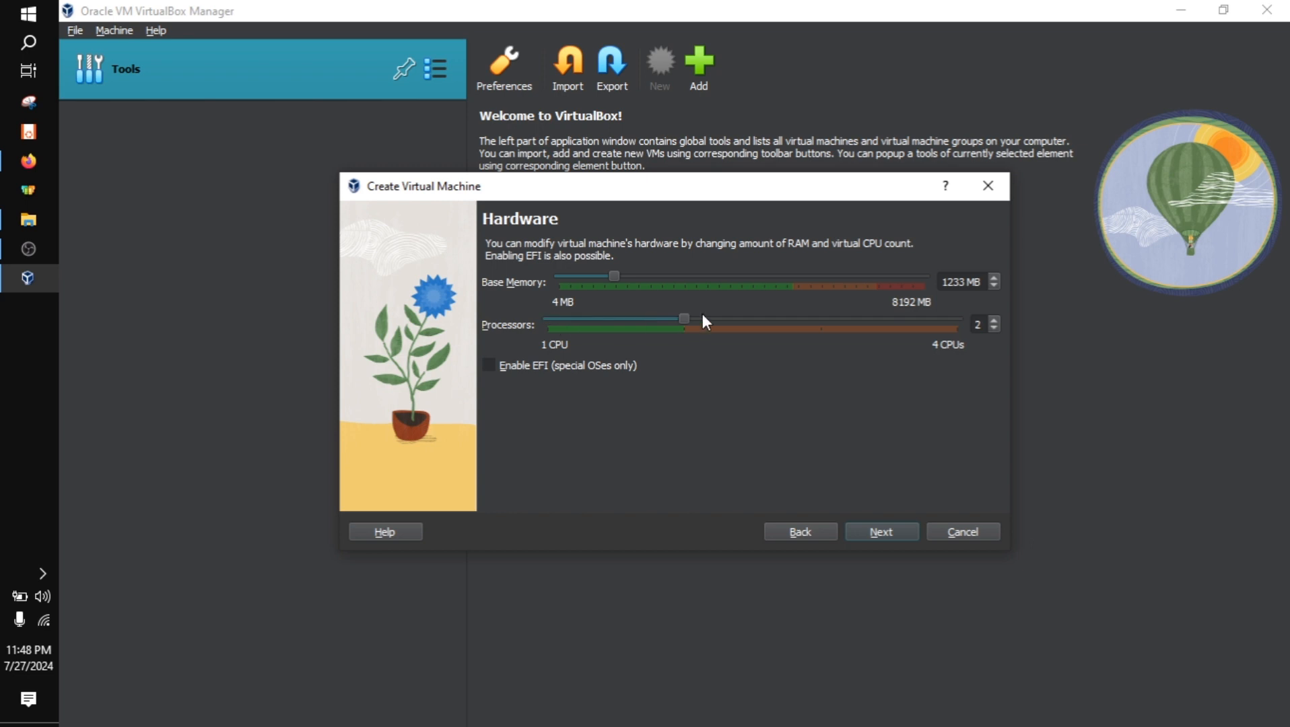
{"action": "left_click", "coordinate": [565, 321]}
{"action": "left_click", "coordinate": [902, 319]}
{"action": "left_click_drag", "start_coordinate": [787, 318], "coordinate": [500, 330]}
{"action": "left_click", "coordinate": [880, 531]}
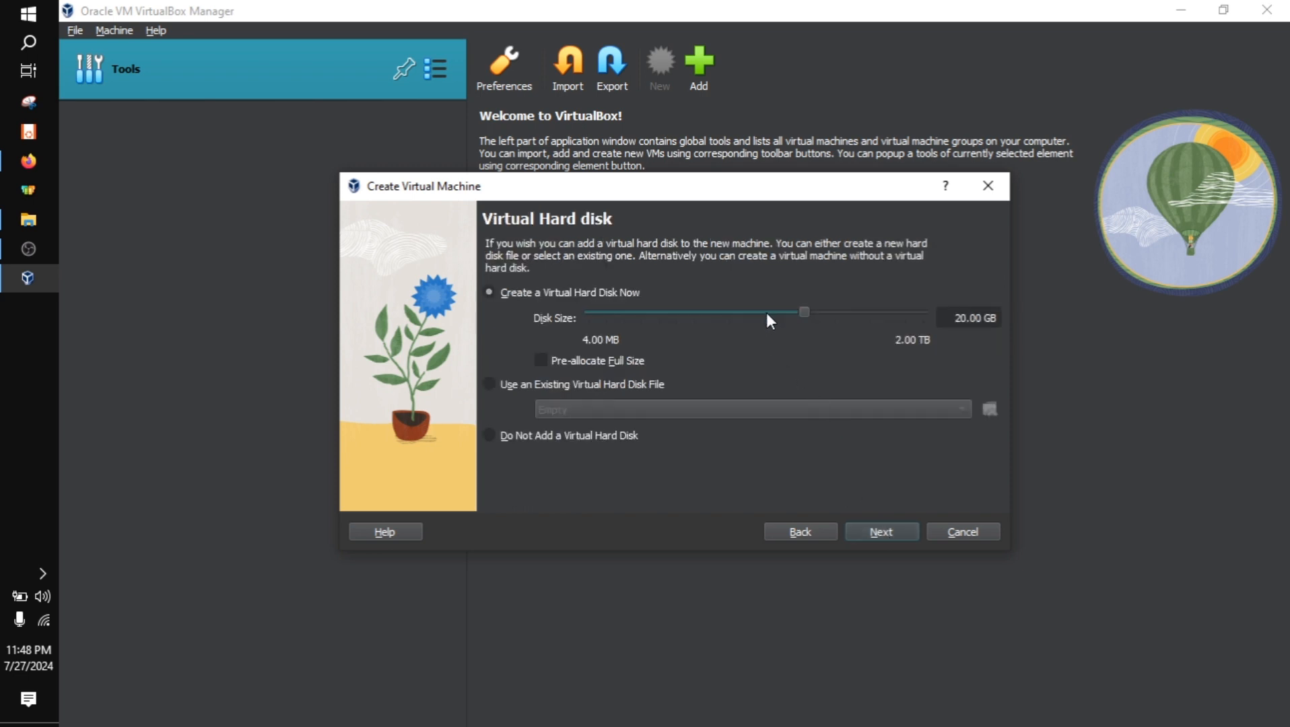
Set the new virtual hard disk size to 5.77 GB without pre-allocating its full size and proceed to the summary
{"action": "left_click_drag", "start_coordinate": [767, 312], "coordinate": [736, 316]}
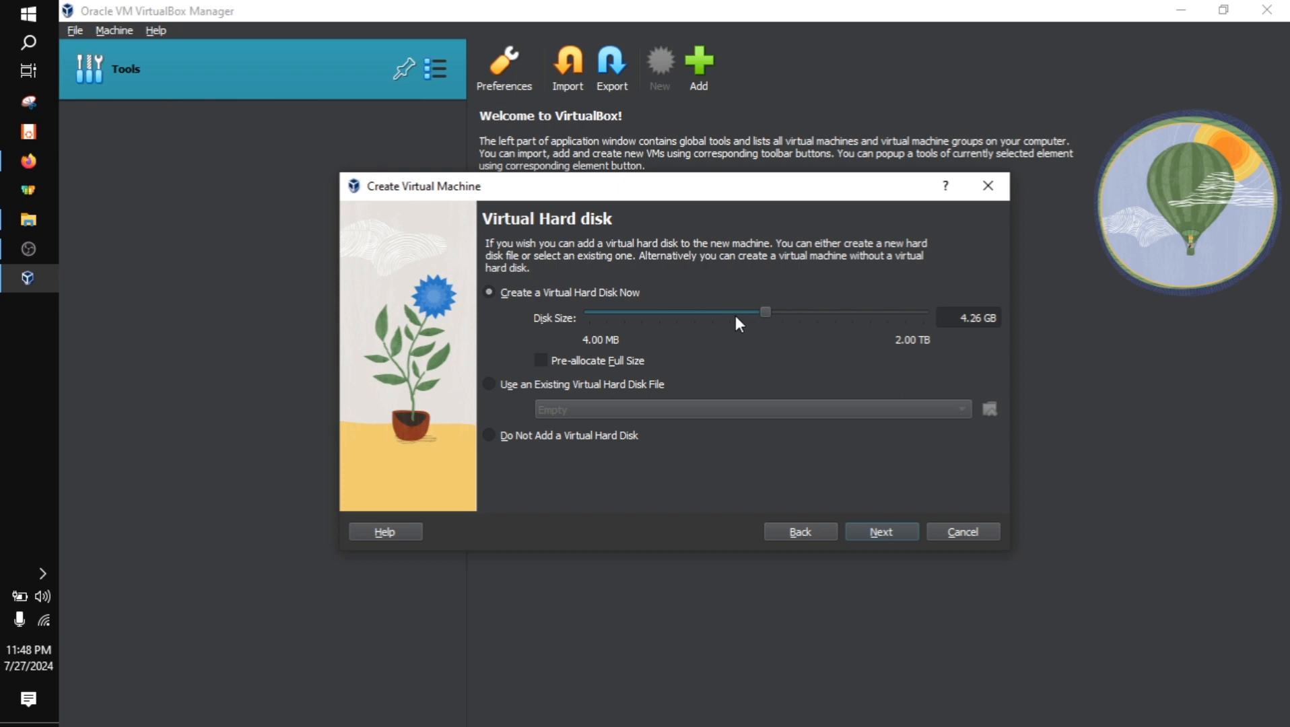
{"action": "left_click", "coordinate": [772, 313]}
{"action": "left_click_drag", "start_coordinate": [783, 310], "coordinate": [773, 310]}
{"action": "left_click", "coordinate": [591, 364]}
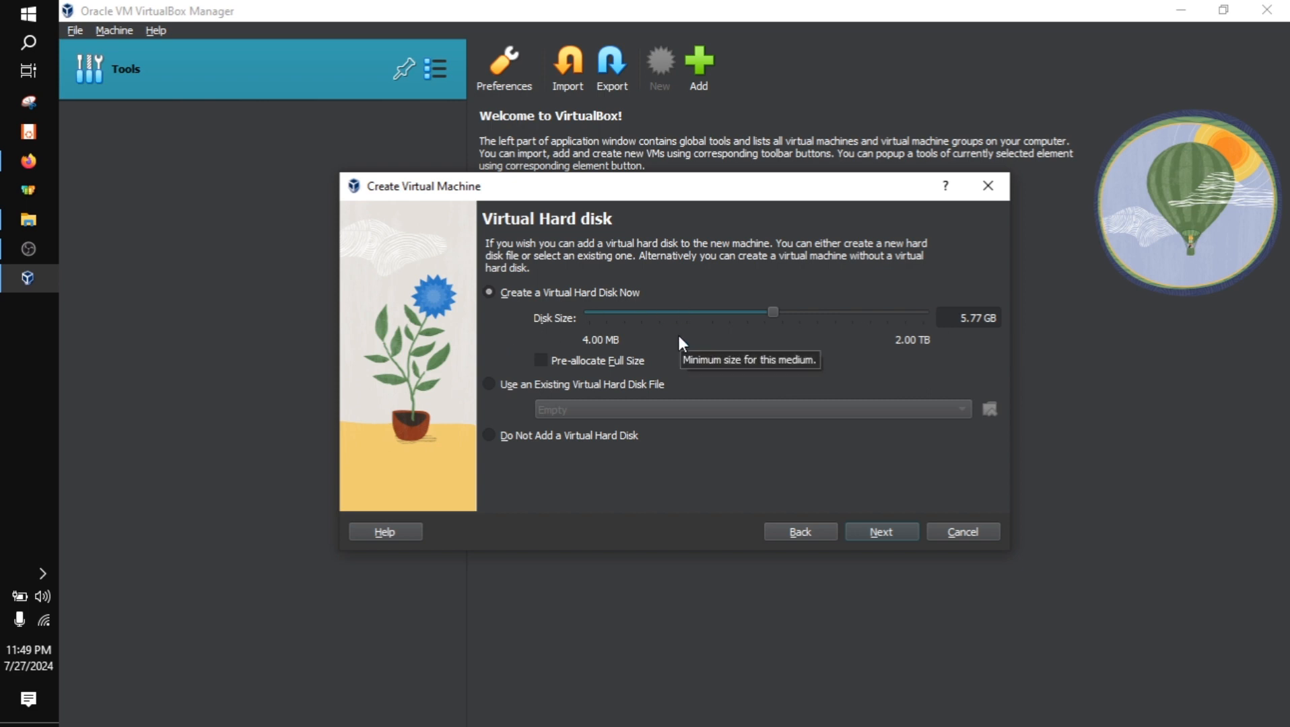
{"action": "left_click", "coordinate": [554, 358]}
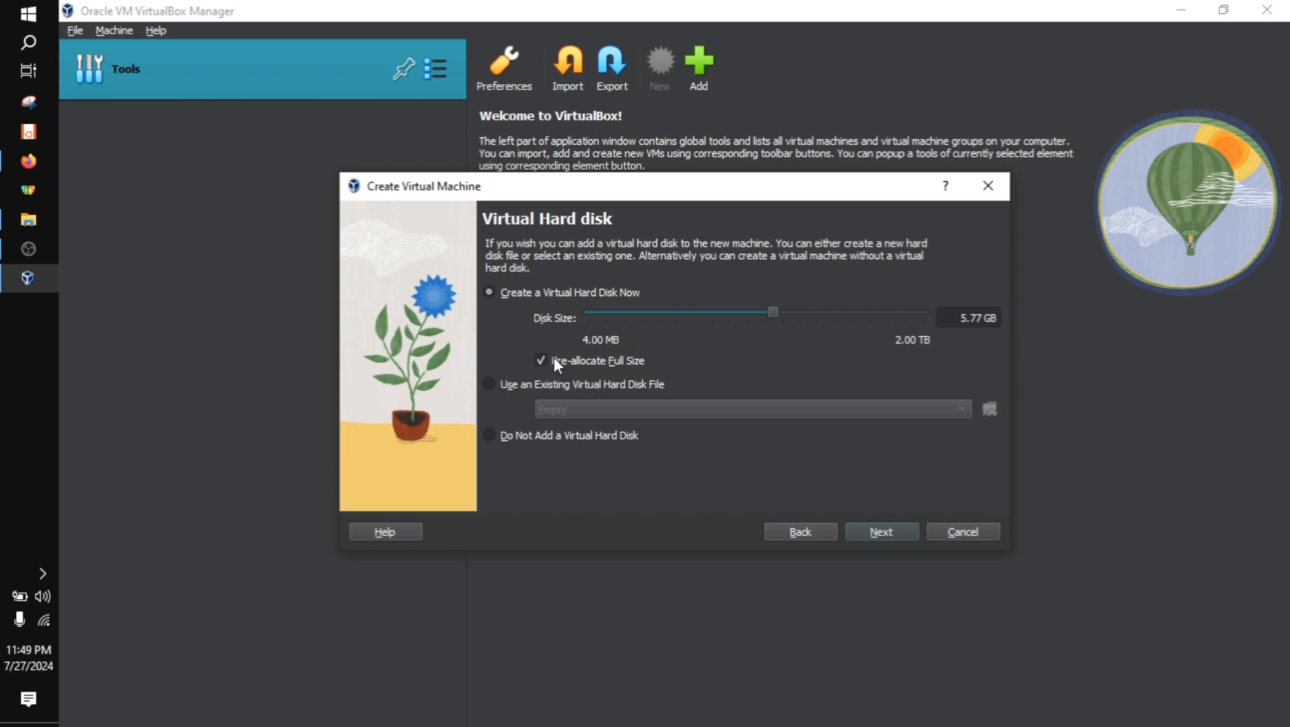
{"action": "left_click", "coordinate": [615, 363]}
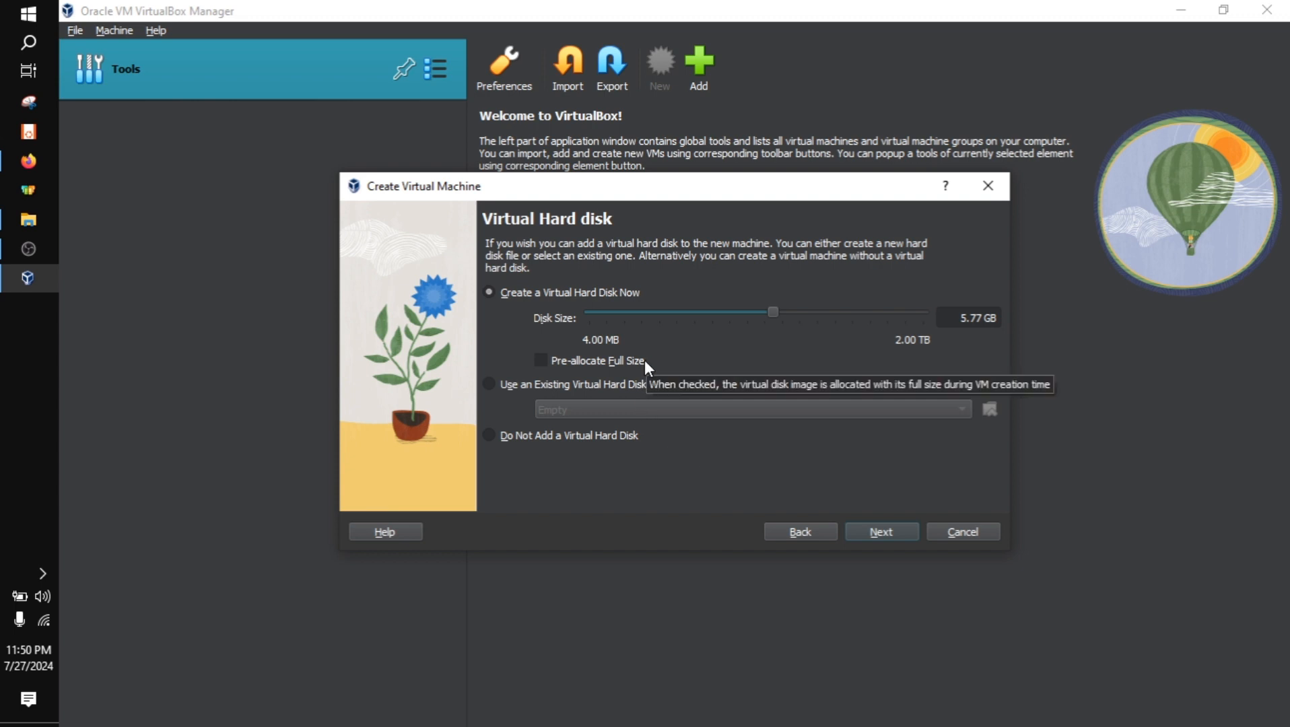
{"action": "left_click", "coordinate": [880, 531]}
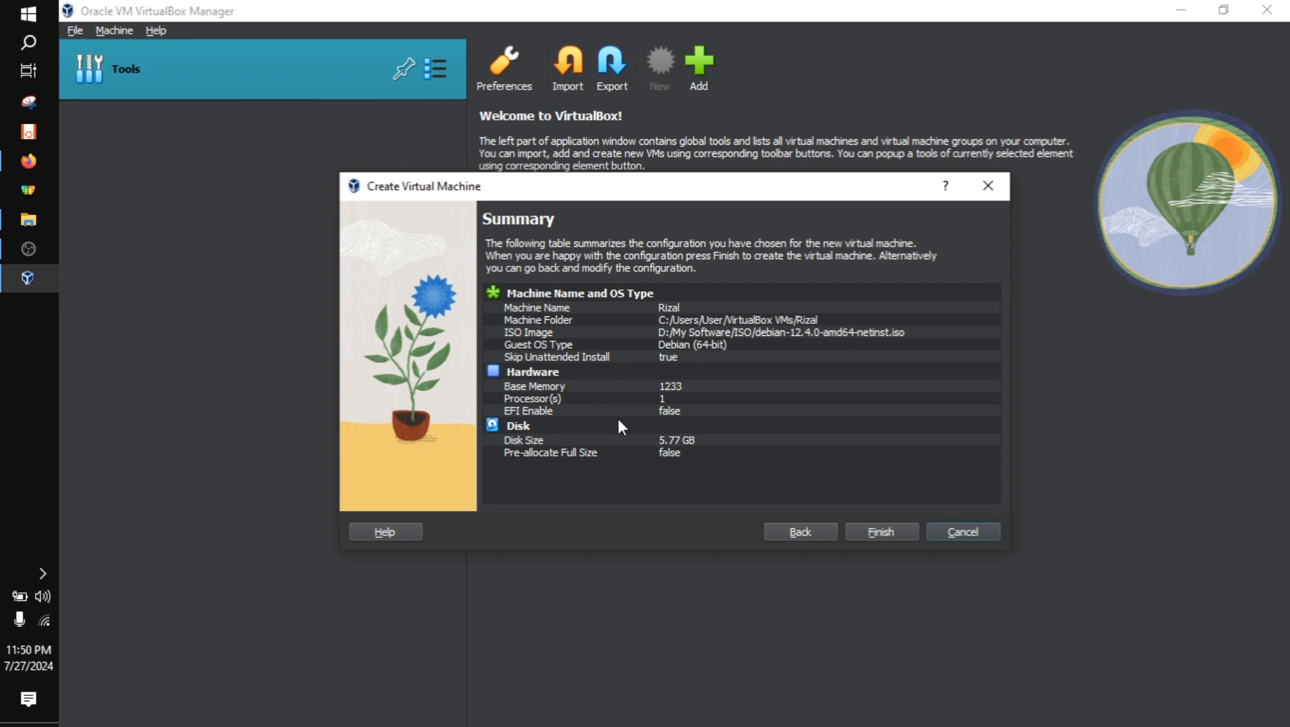
Finish creating the Debian virtual machine from the summary and start it
{"action": "left_click", "coordinate": [868, 533]}
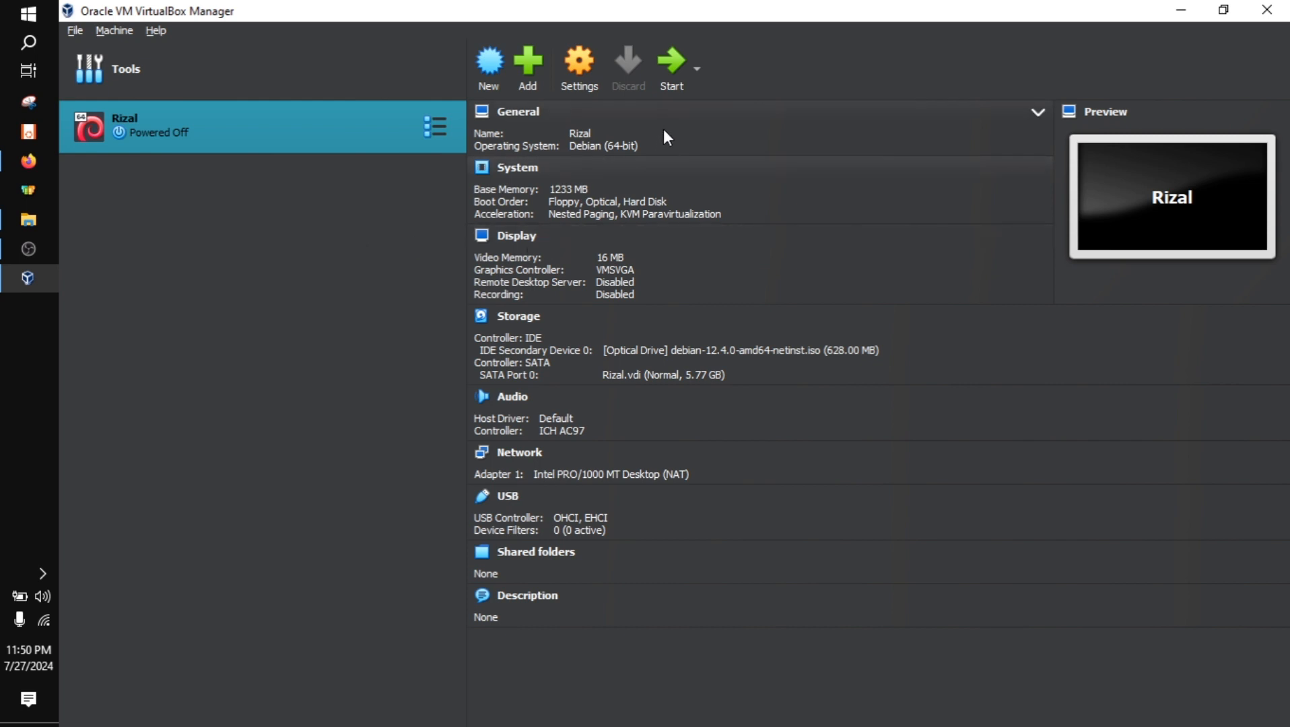
{"action": "left_click", "coordinate": [663, 77]}
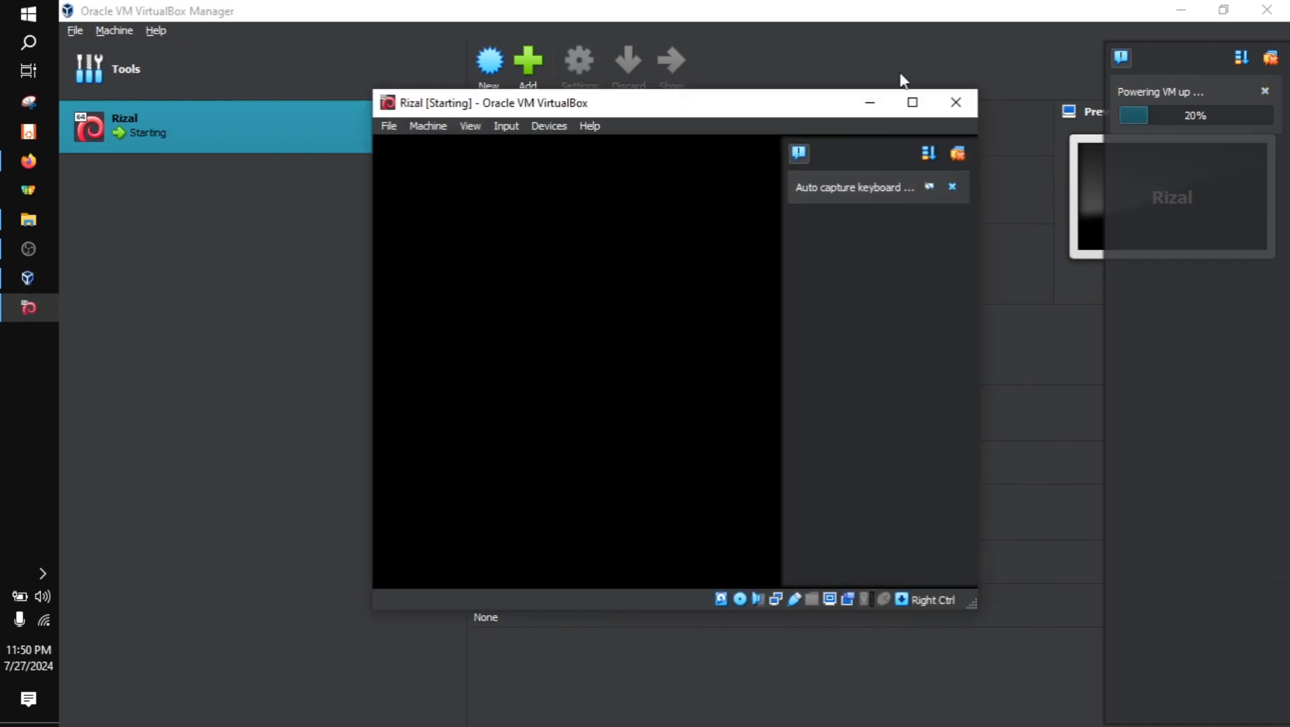
Dismiss the keyboard auto-capture notification and maximize the virtual machine window
{"action": "left_click", "coordinate": [954, 188]}
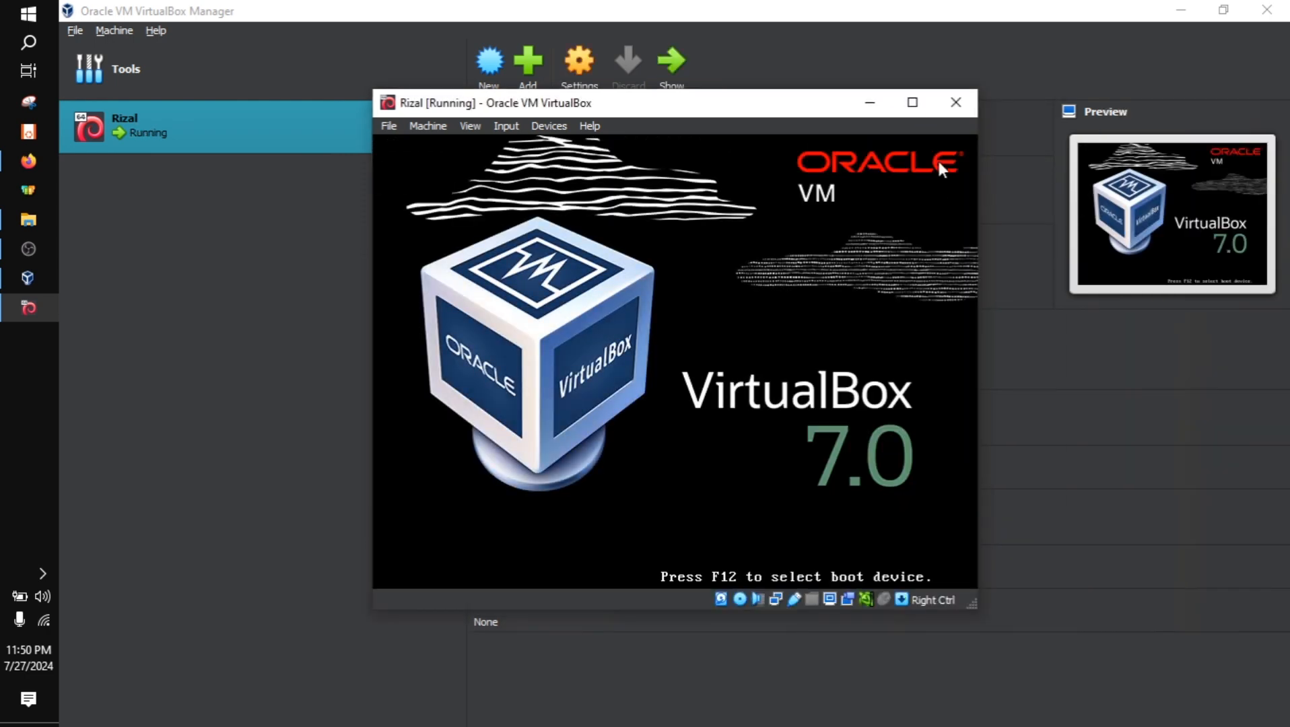
{"action": "left_click", "coordinate": [913, 103]}
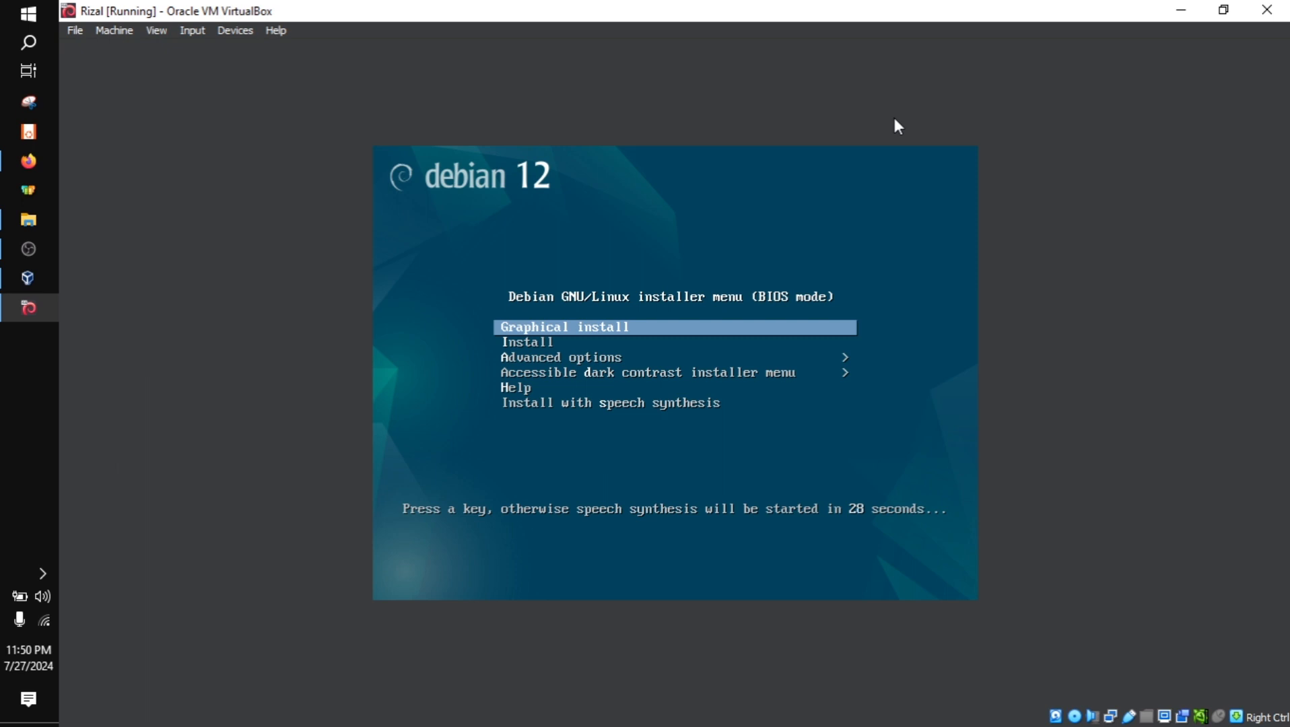
Start the Debian 12 installer in text mode using the Install option of the boot menu
{"action": "key", "text": "Down"}
{"action": "key", "text": "Down"}
{"action": "key", "text": "Down"}
{"action": "key", "text": "Down"}
{"action": "key", "text": "Down"}
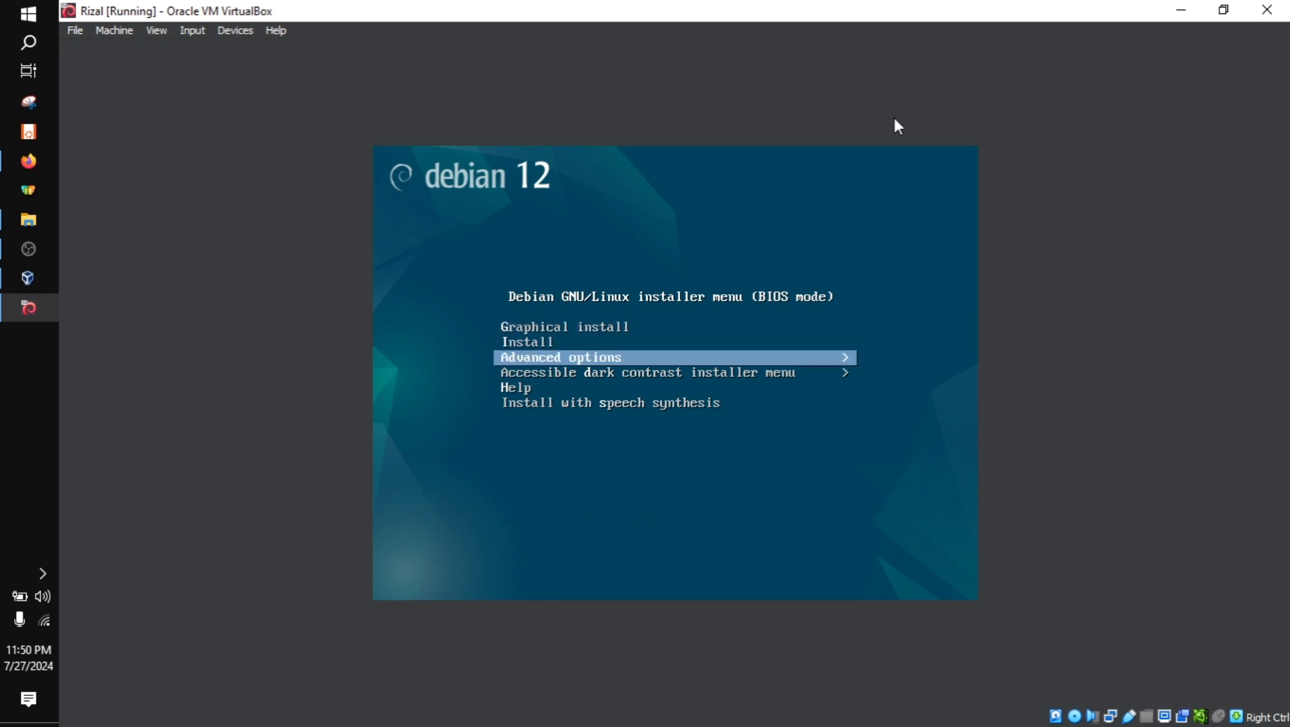
{"action": "key", "text": "Up"}
{"action": "key", "text": "Up"}
{"action": "key", "text": "Up"}
{"action": "key", "text": "Up"}
{"action": "key", "text": "Up"}
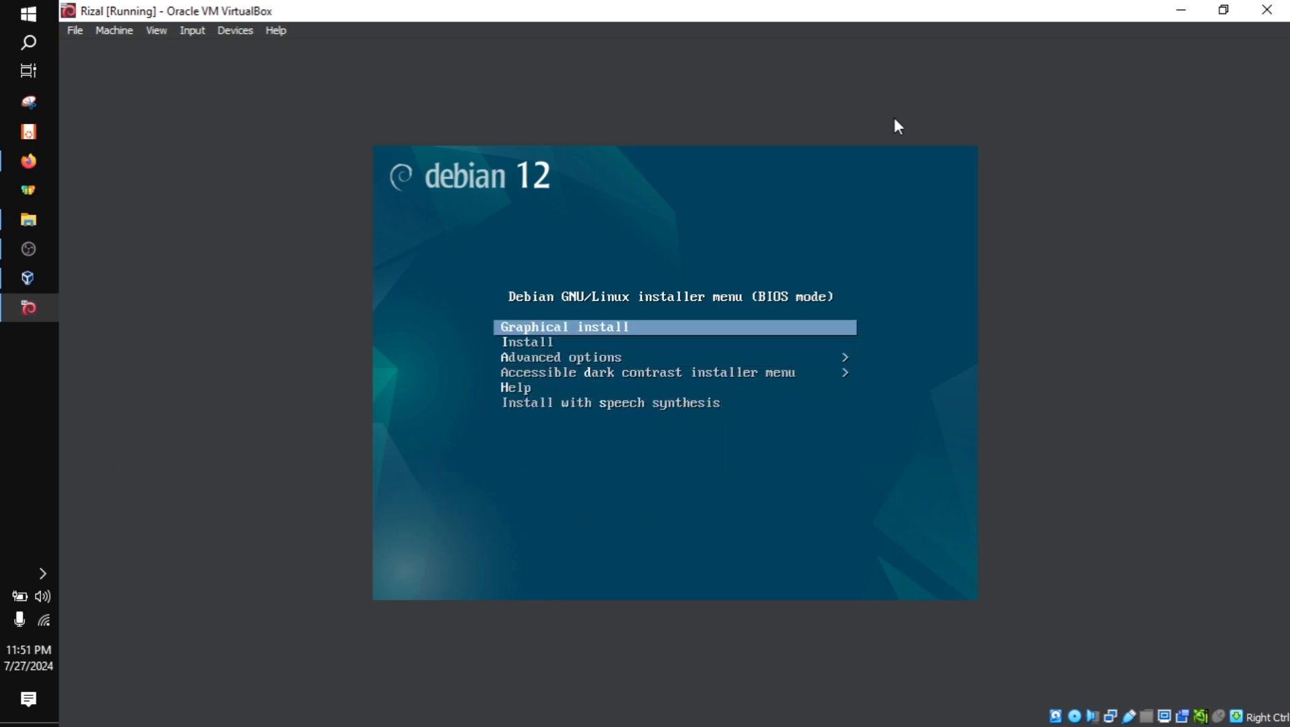
{"action": "key", "text": "Down"}
{"action": "key", "text": "Down"}
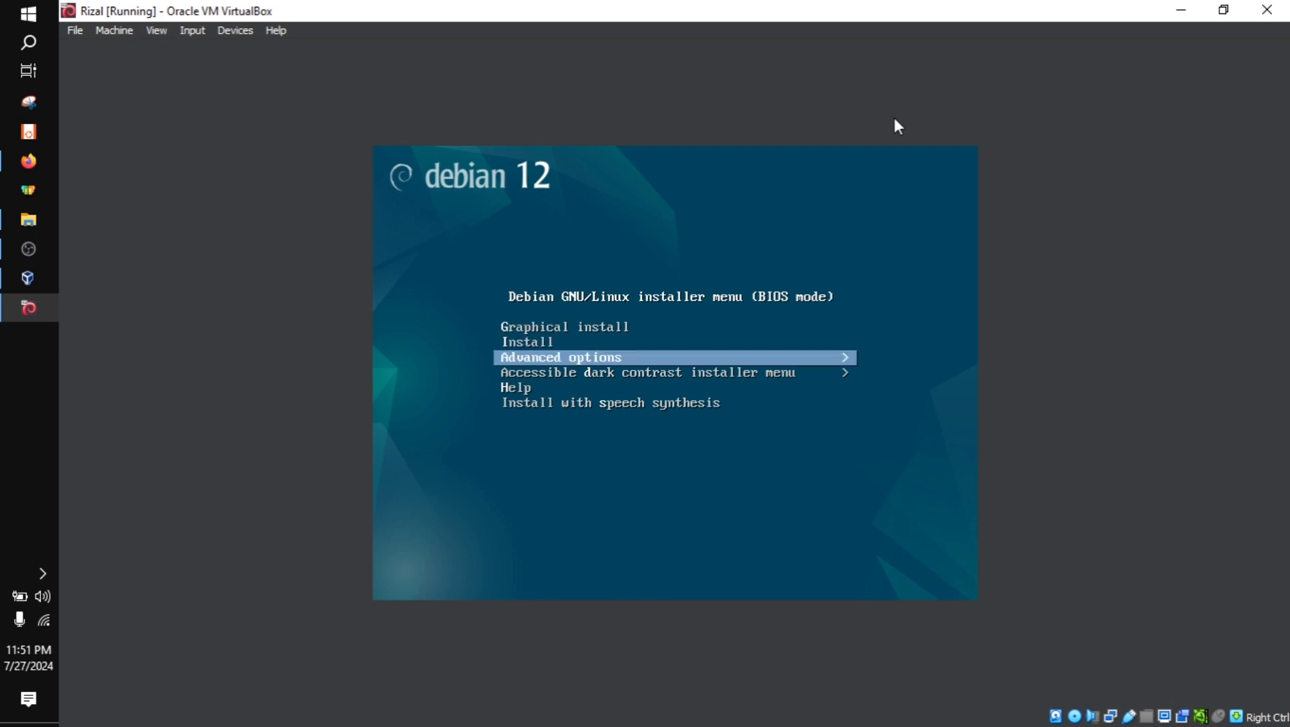
{"action": "key", "text": "Down"}
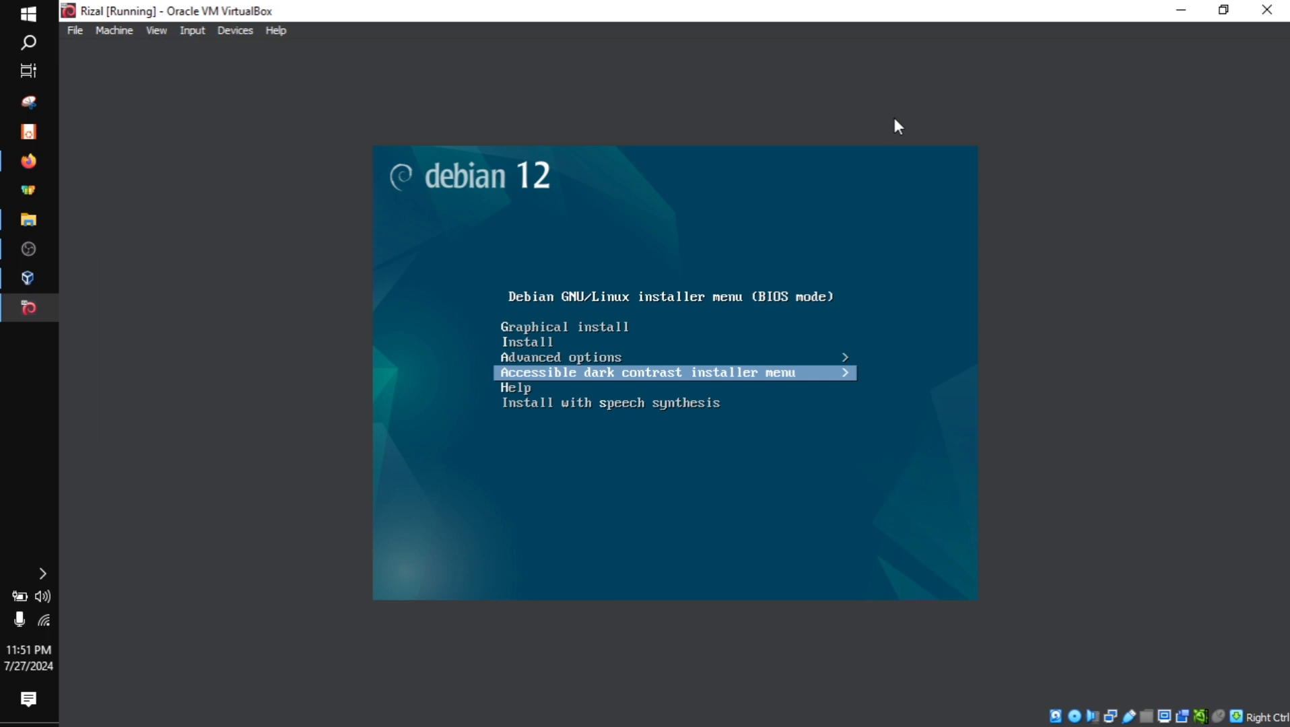
{"action": "key", "text": "Up"}
{"action": "key", "text": "Up"}
{"action": "key", "text": "Up"}
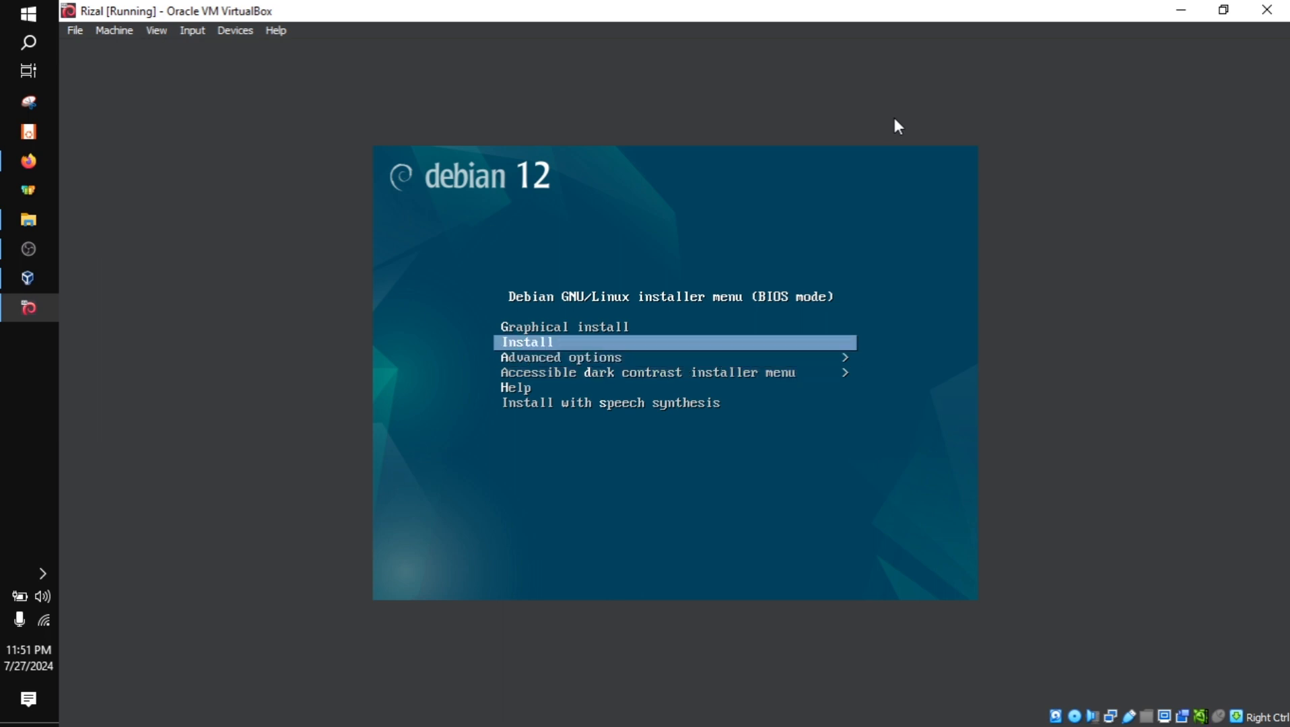
{"action": "key", "text": "Down"}
{"action": "key", "text": "Up"}
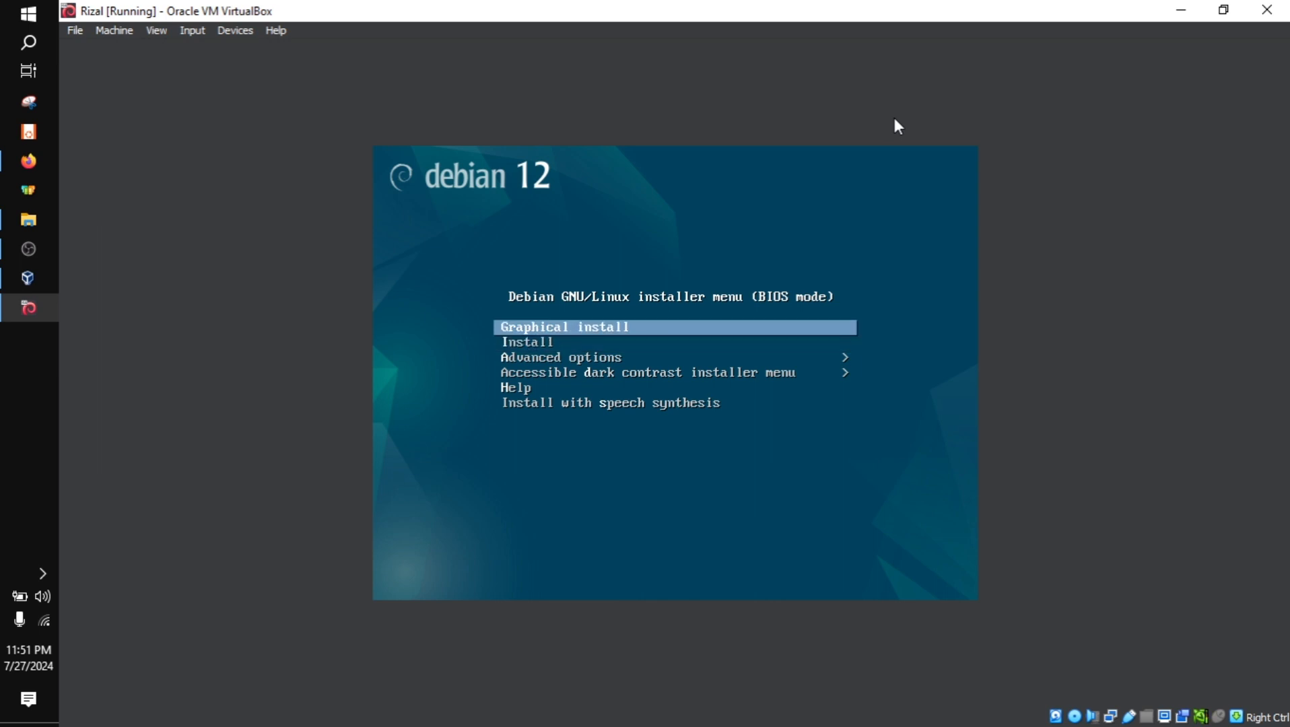
{"action": "key", "text": "Down"}
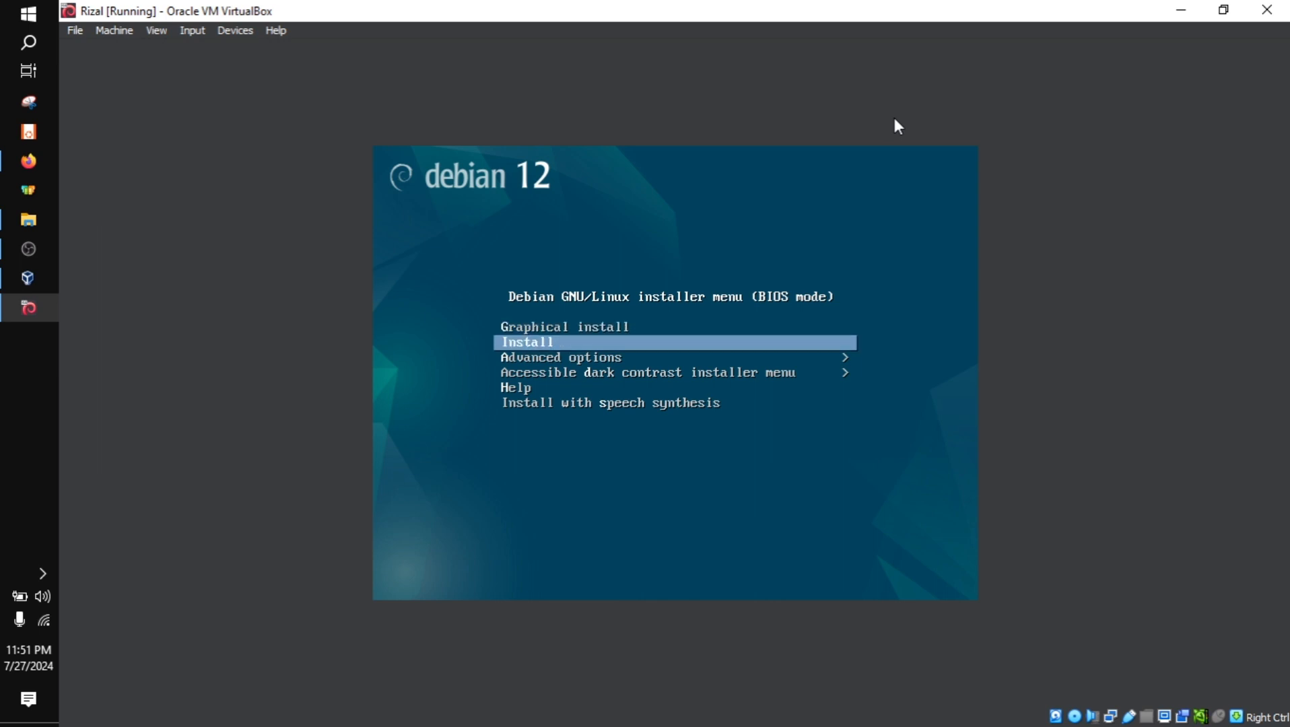
{"action": "key", "text": "Up"}
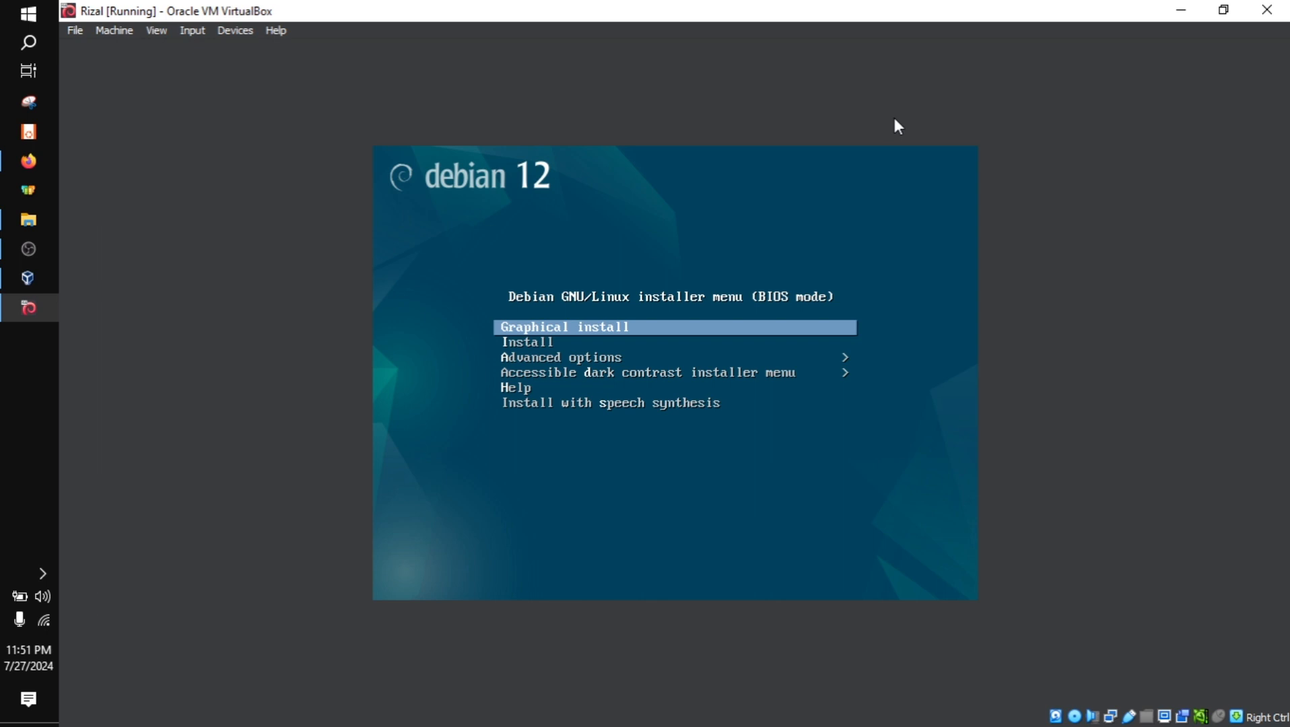
{"action": "key", "text": "Down"}
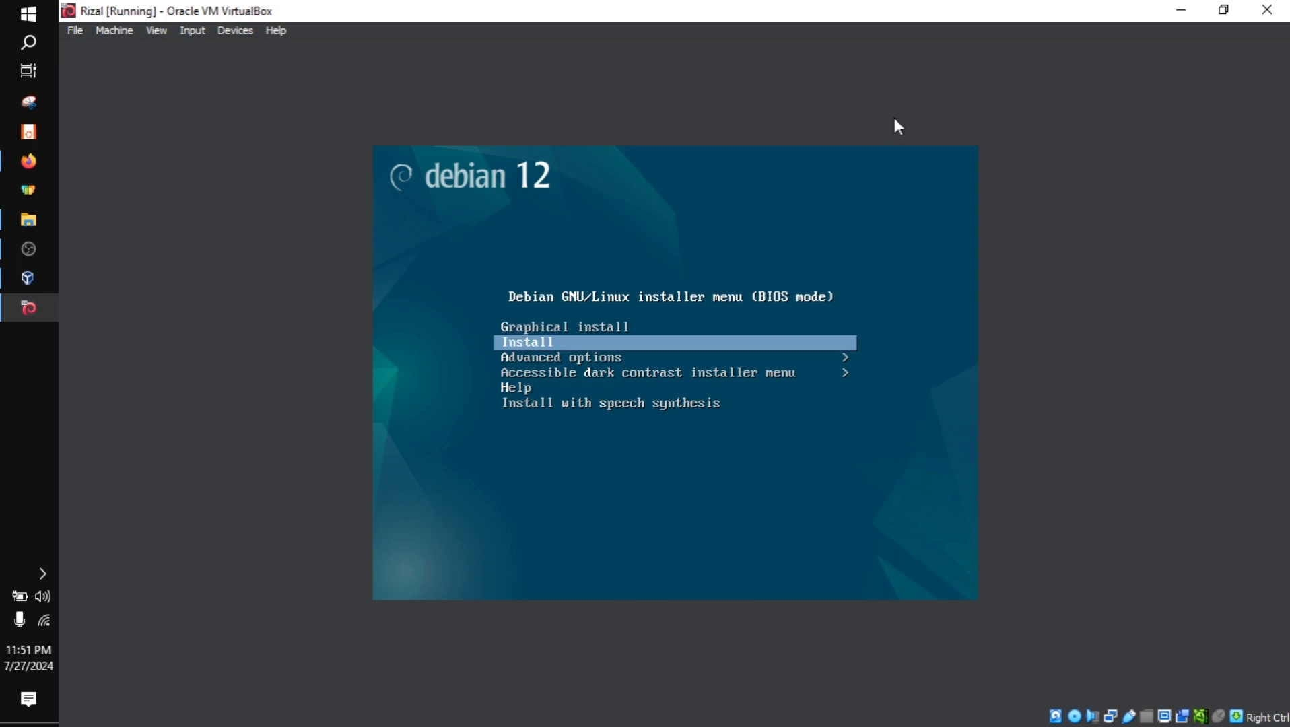
{"action": "key", "text": "Down"}
{"action": "key", "text": "Up"}
{"action": "key", "text": "Up"}
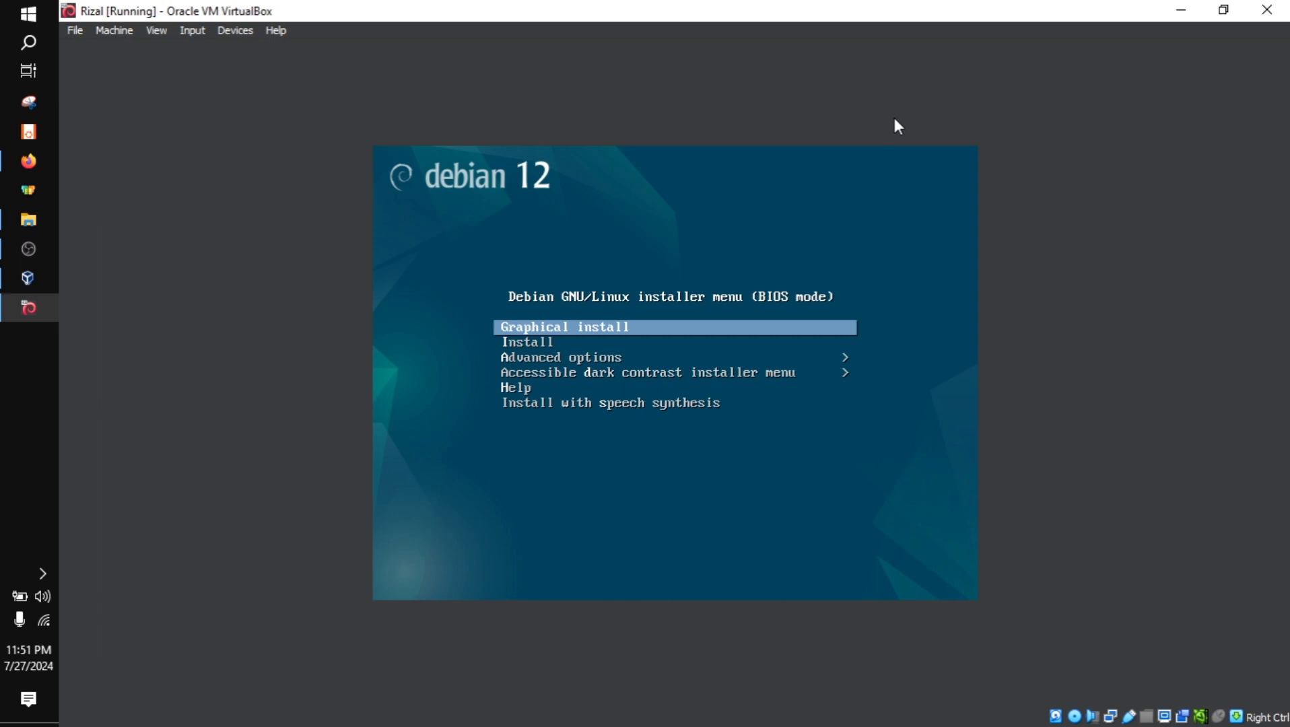
{"action": "key", "text": "Down"}
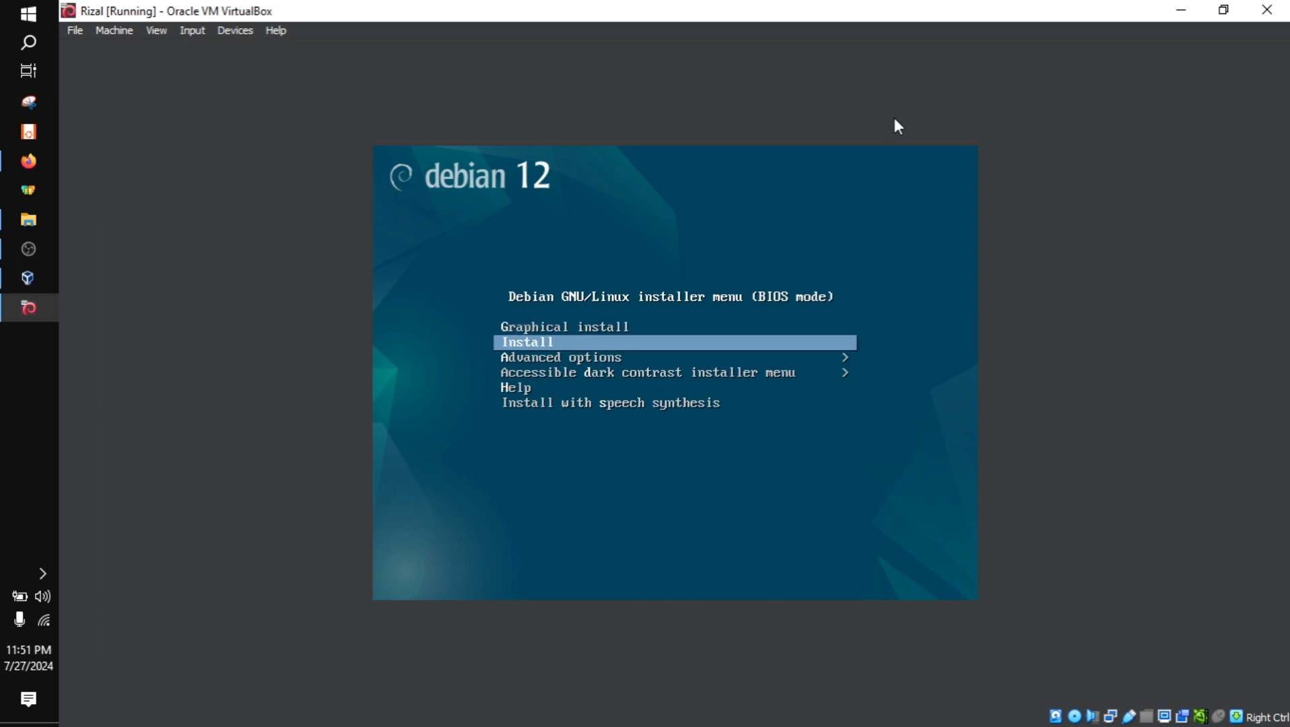
{"action": "key", "text": "Return"}
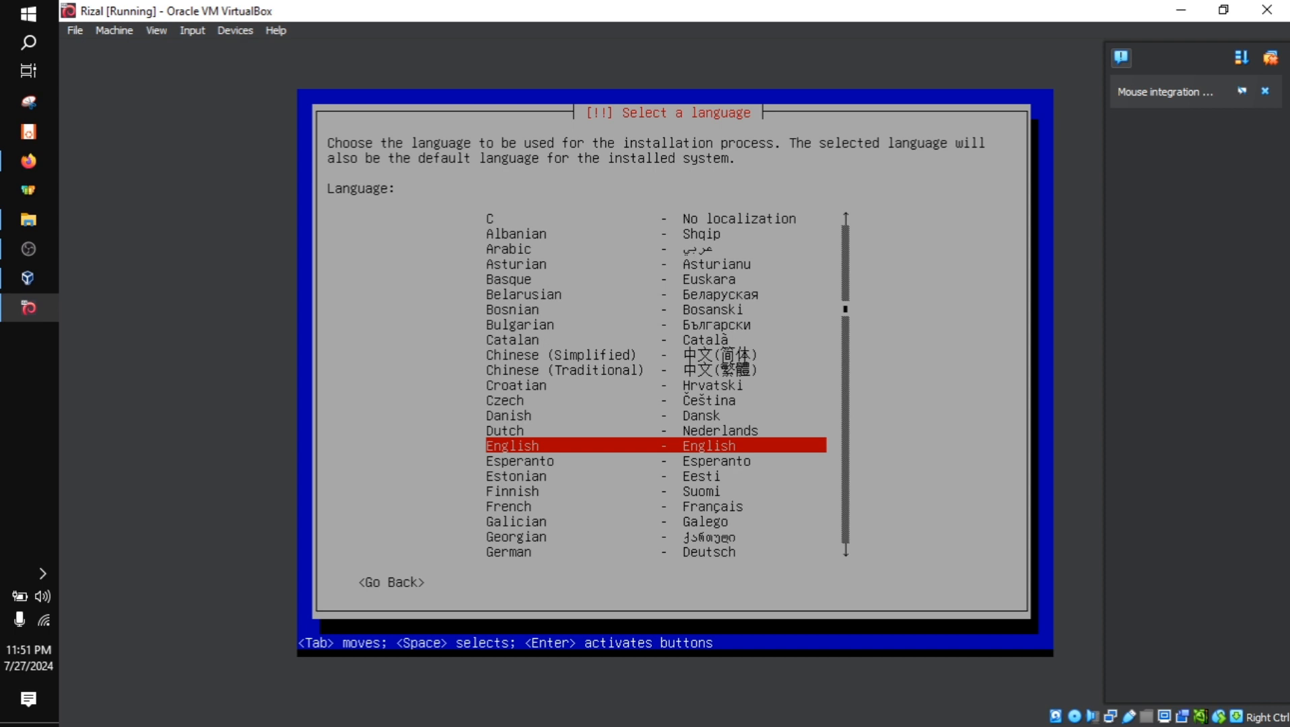
Choose English as the language for the installation process and proceed to the location selection
{"action": "key", "text": "Up"}
{"action": "key", "text": "Up"}
{"action": "key", "text": "Up"}
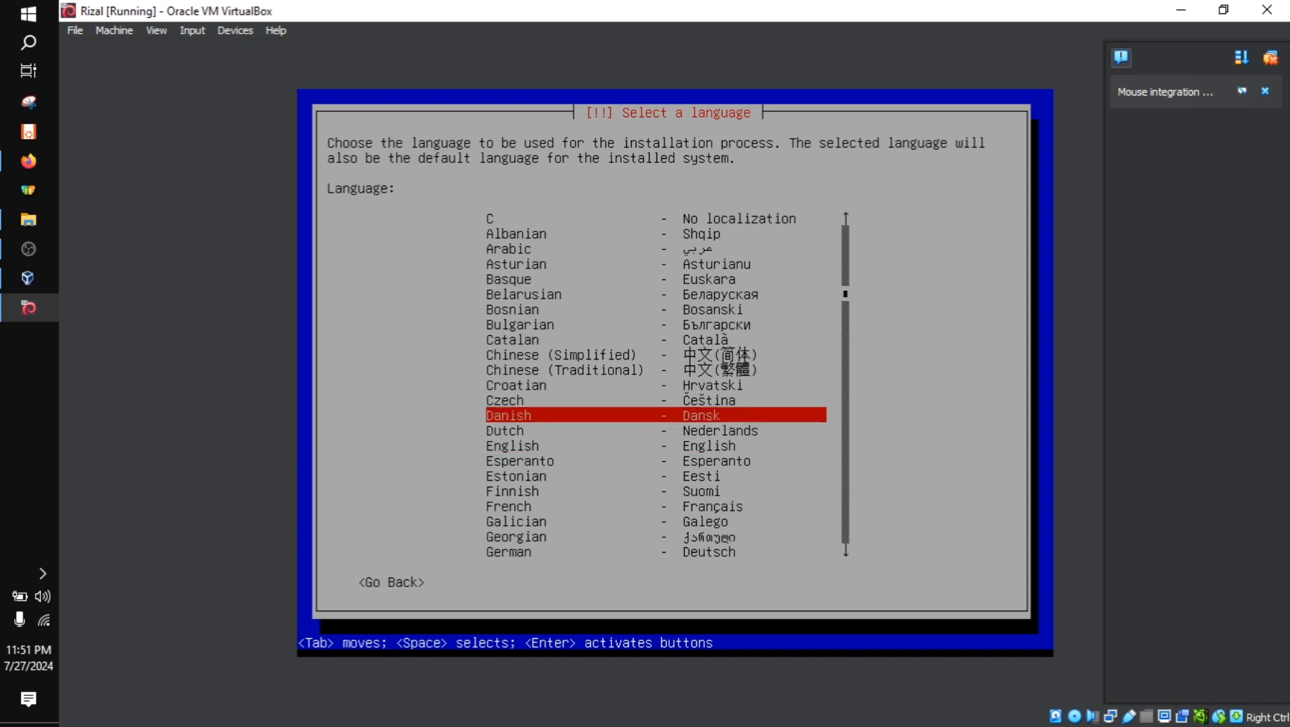
{"action": "key", "text": "Down"}
{"action": "key", "text": "Down"}
{"action": "key", "text": "Down"}
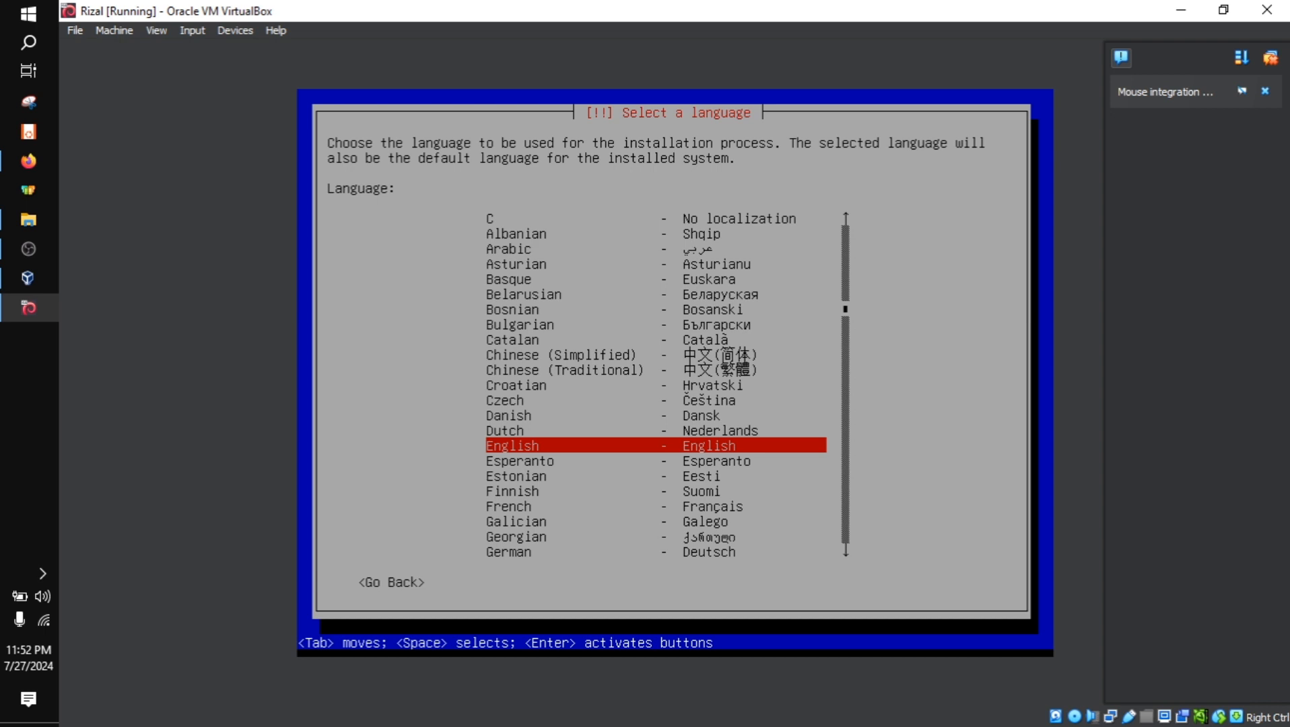
{"action": "key", "text": "Up"}
{"action": "key", "text": "Down"}
{"action": "key", "text": "Return"}
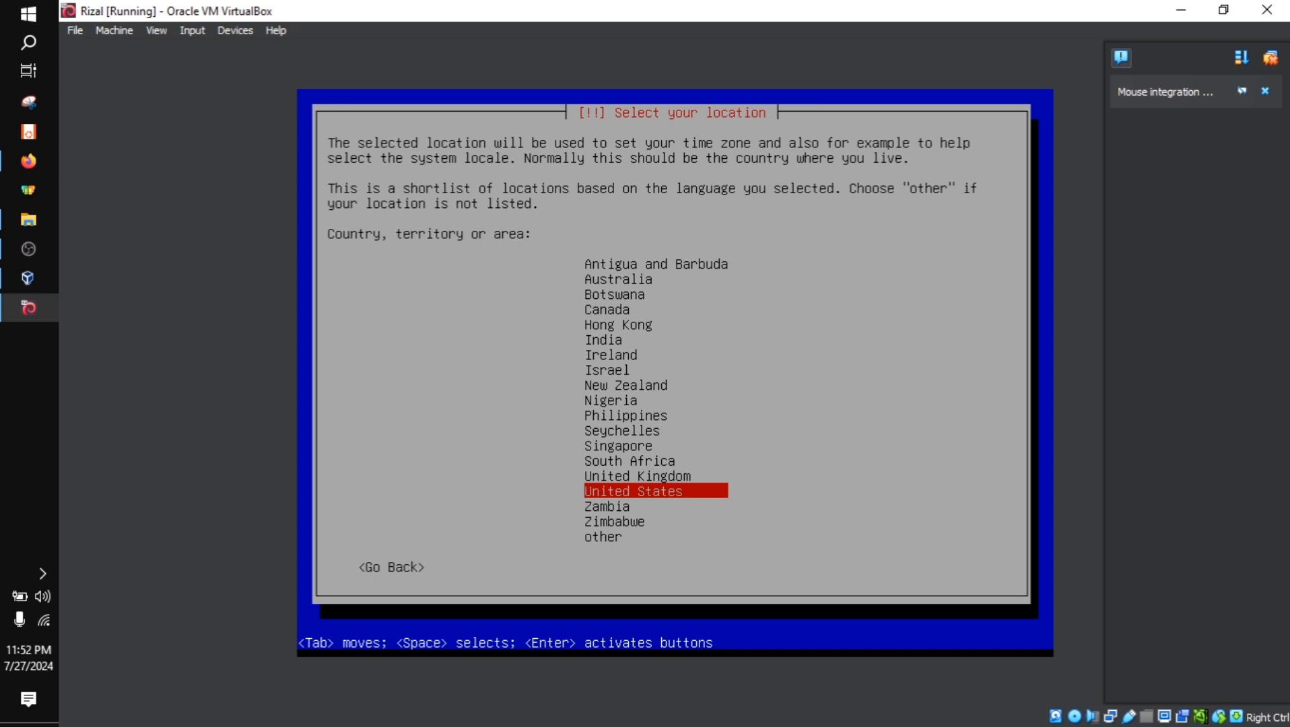
Choose "other" as the location to get the list of continents and regions
{"action": "key", "text": "Up"}
{"action": "key", "text": "Up"}
{"action": "key", "text": "Up"}
{"action": "key", "text": "Up"}
{"action": "key", "text": "Up"}
{"action": "key", "text": "Up"}
{"action": "key", "text": "Up"}
{"action": "key", "text": "Up"}
{"action": "key", "text": "Up"}
{"action": "key", "text": "Up"}
{"action": "key", "text": "Up"}
{"action": "key", "text": "Up"}
{"action": "key", "text": "Up"}
{"action": "key", "text": "Up"}
{"action": "key", "text": "Up"}
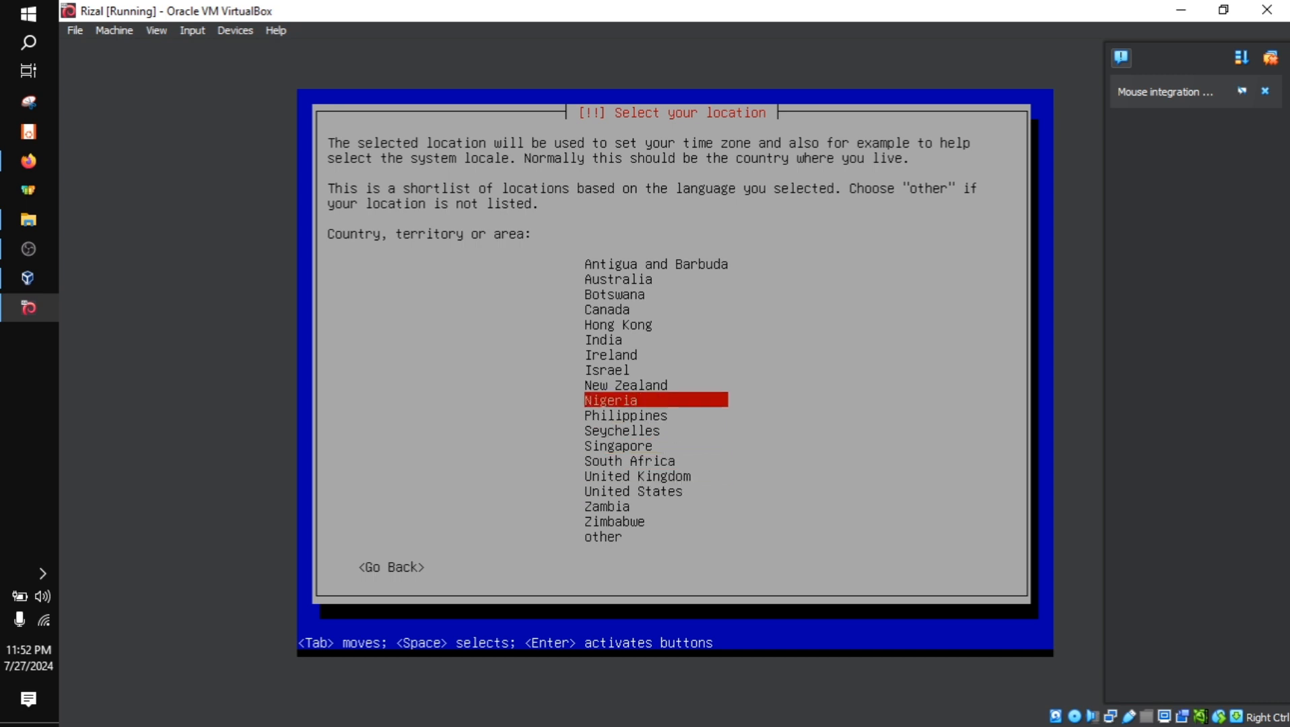
{"action": "key", "text": "Down"}
{"action": "key", "text": "Down"}
{"action": "key", "text": "Down"}
{"action": "key", "text": "Down"}
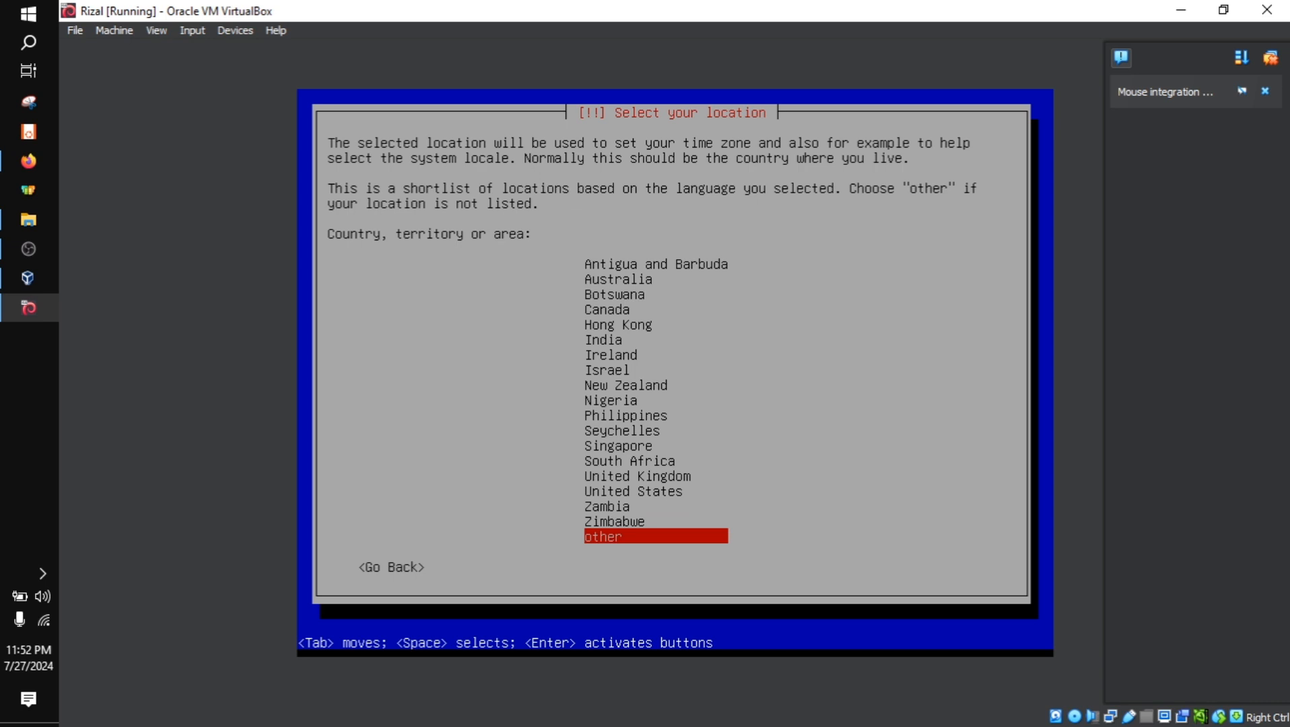
{"action": "key", "text": "Return"}
Select Asia as the continent or region of the location
{"action": "key", "text": "Up"}
{"action": "key", "text": "Up"}
{"action": "key", "text": "Up"}
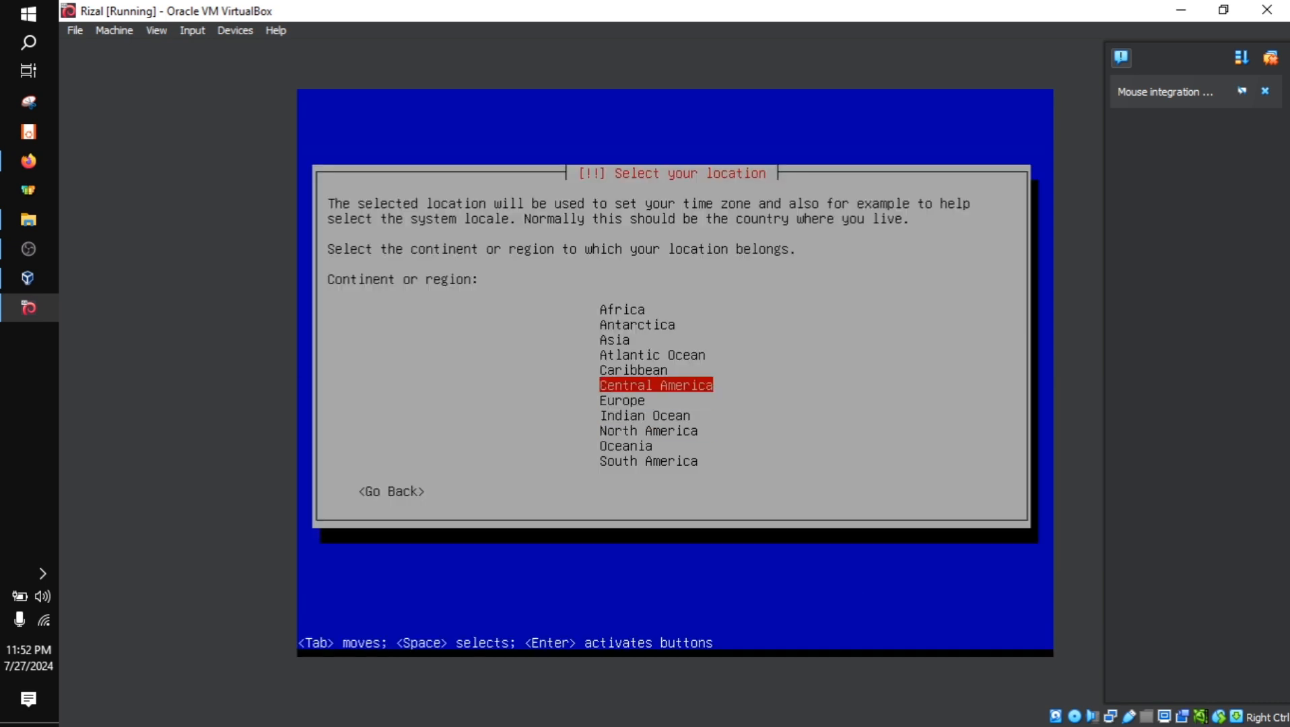
{"action": "key", "text": "Up"}
{"action": "key", "text": "Up"}
{"action": "key", "text": "Up"}
{"action": "key", "text": "Return"}
Choose the country from the Asian locations and proceed to the locale configuration
{"action": "key", "text": "Down"}
{"action": "key", "text": "Down"}
{"action": "key", "text": "Down"}
{"action": "key", "text": "Down"}
{"action": "key", "text": "Down"}
{"action": "key", "text": "Down"}
{"action": "key", "text": "Down"}
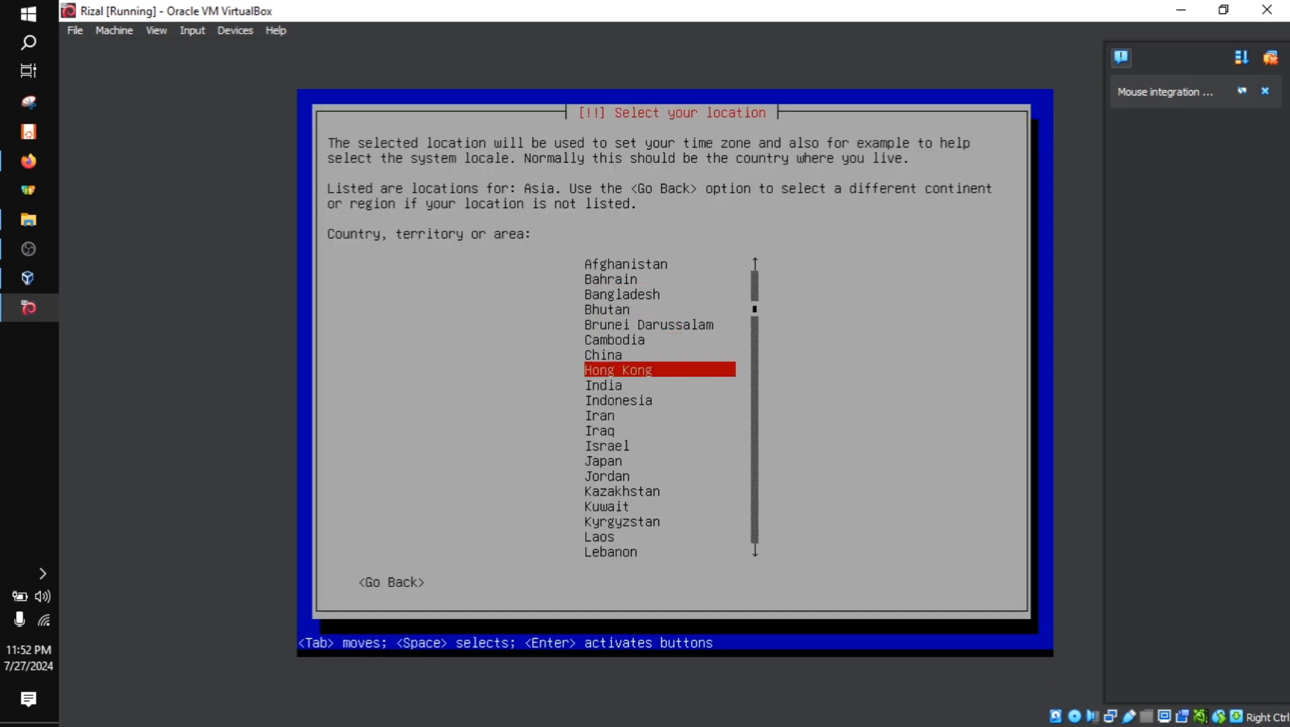
{"action": "key", "text": "Down"}
{"action": "key", "text": "Down"}
{"action": "key", "text": "Down"}
{"action": "key", "text": "Down"}
{"action": "key", "text": "Down"}
{"action": "key", "text": "Down"}
{"action": "key", "text": "Down"}
{"action": "key", "text": "Down"}
{"action": "key", "text": "Down"}
{"action": "key", "text": "Down"}
{"action": "key", "text": "Down"}
{"action": "key", "text": "Down"}
{"action": "key", "text": "Down"}
{"action": "key", "text": "Down"}
{"action": "key", "text": "Down"}
{"action": "key", "text": "Down"}
{"action": "key", "text": "Down"}
{"action": "key", "text": "Up"}
{"action": "key", "text": "Up"}
{"action": "key", "text": "Up"}
{"action": "key", "text": "Up"}
{"action": "key", "text": "Up"}
{"action": "key", "text": "Up"}
{"action": "key", "text": "Up"}
{"action": "key", "text": "Up"}
{"action": "key", "text": "Up"}
{"action": "key", "text": "Up"}
{"action": "key", "text": "Up"}
{"action": "key", "text": "Up"}
{"action": "key", "text": "Up"}
{"action": "key", "text": "Up"}
{"action": "key", "text": "Up"}
{"action": "key", "text": "Up"}
{"action": "key", "text": "Up"}
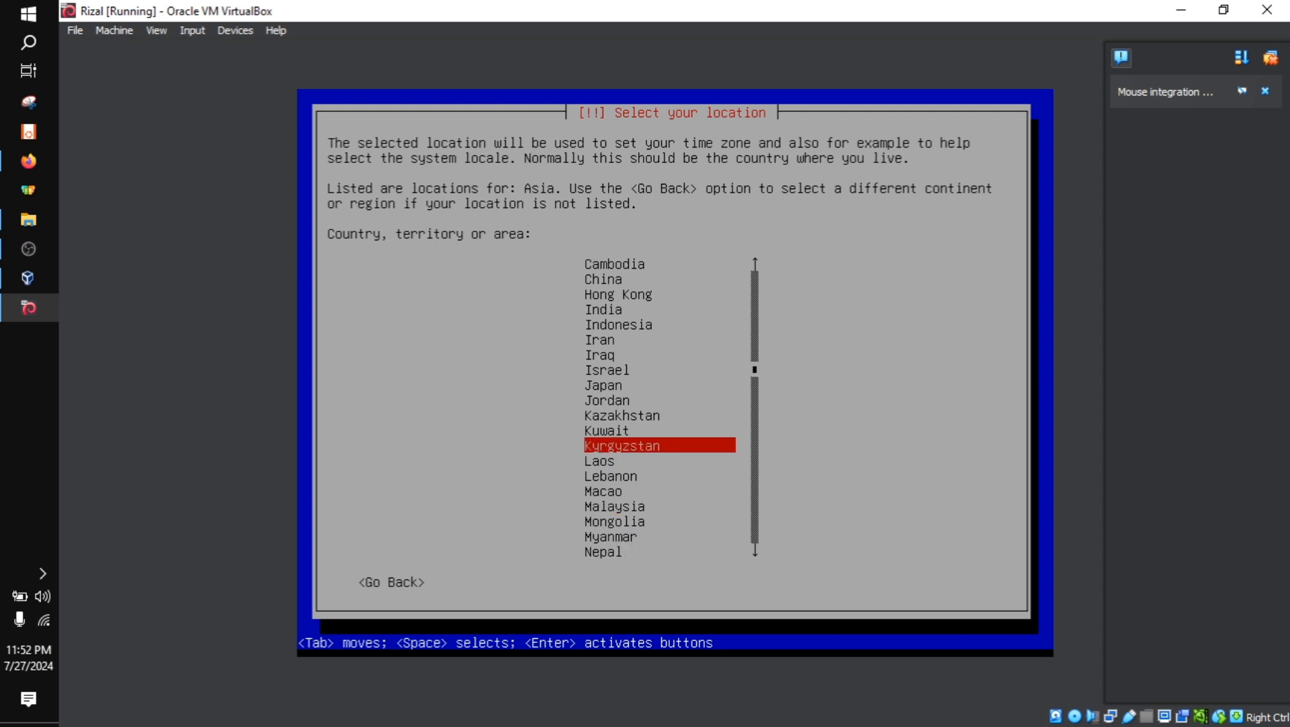
{"action": "key", "text": "Down"}
{"action": "key", "text": "Down"}
{"action": "key", "text": "Return"}
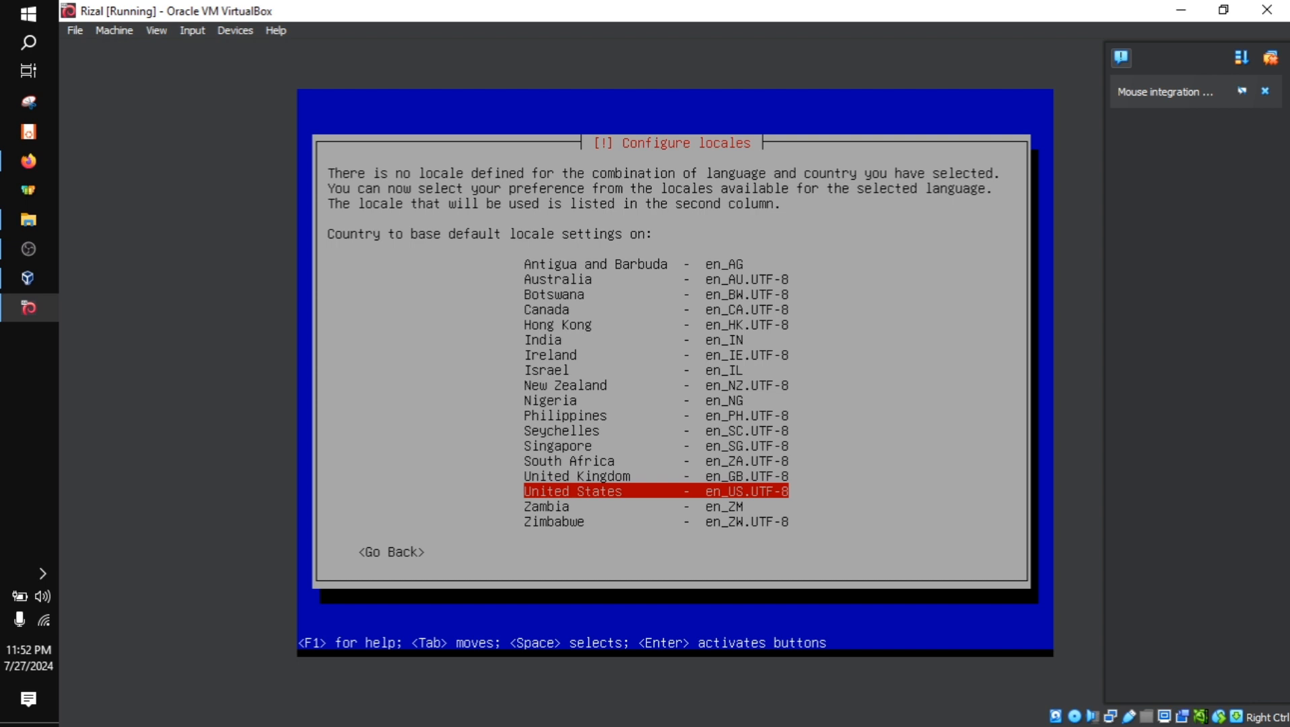
Base the default locale settings on Singapore (en_SG.UTF-8) and proceed to the keyboard configuration
{"action": "key", "text": "Up"}
{"action": "key", "text": "Down"}
{"action": "key", "text": "Down"}
{"action": "key", "text": "Down"}
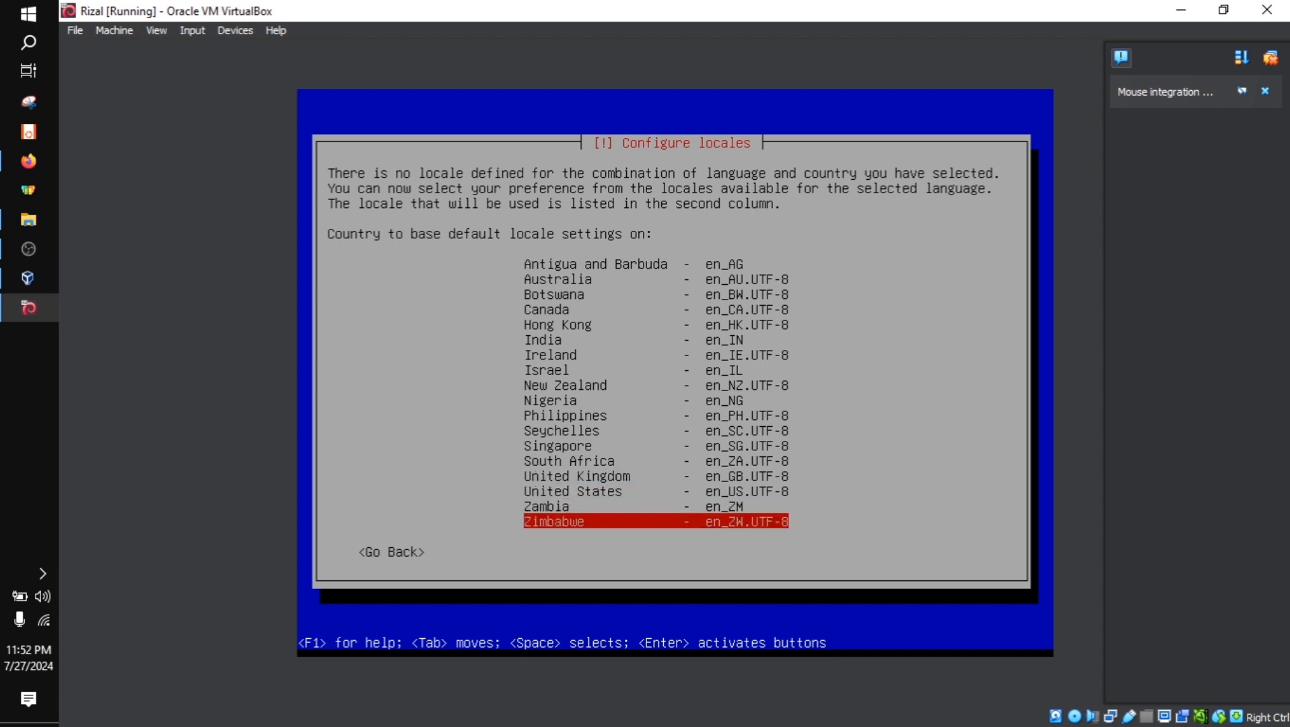
{"action": "key", "text": "Up"}
{"action": "key", "text": "Up"}
{"action": "key", "text": "Up"}
{"action": "key", "text": "Up"}
{"action": "key", "text": "Up"}
{"action": "key", "text": "Up"}
{"action": "key", "text": "Up"}
{"action": "key", "text": "Up"}
{"action": "key", "text": "Up"}
{"action": "key", "text": "Up"}
{"action": "key", "text": "Up"}
{"action": "key", "text": "Up"}
{"action": "key", "text": "Up"}
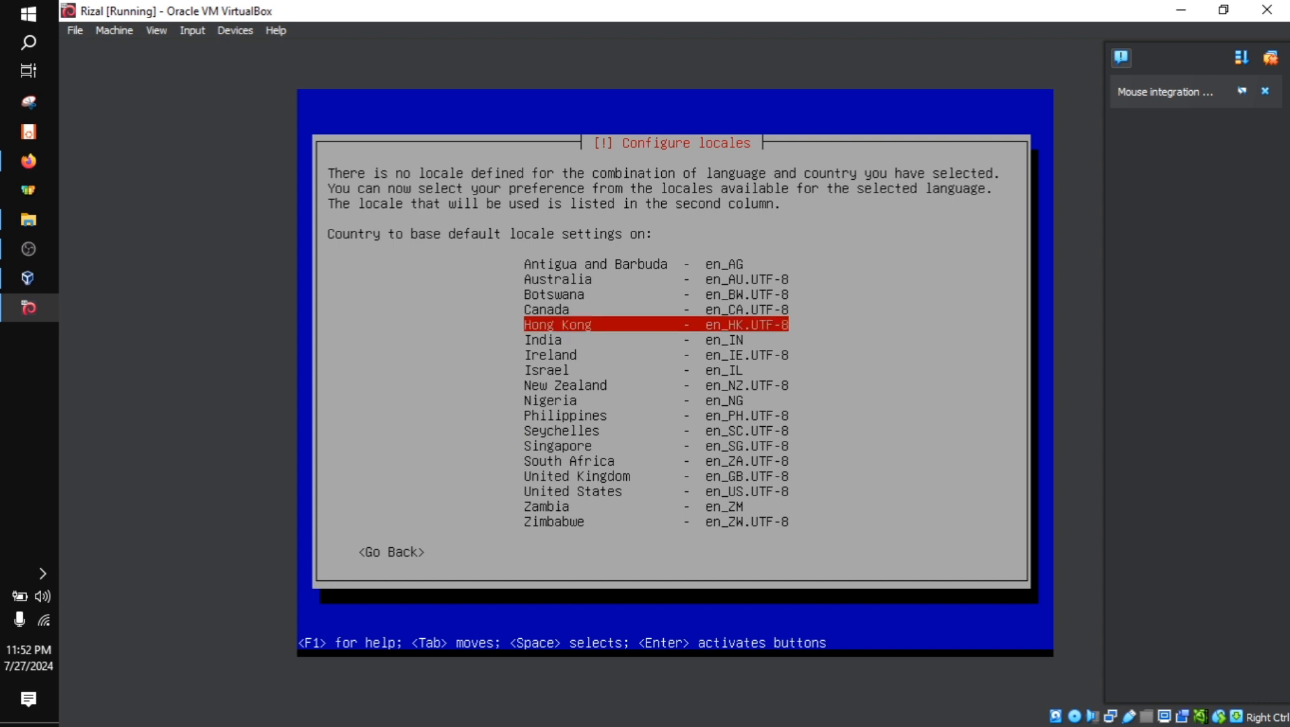
{"action": "key", "text": "Down"}
{"action": "key", "text": "Up"}
{"action": "key", "text": "Down"}
{"action": "key", "text": "Down"}
{"action": "key", "text": "Down"}
{"action": "key", "text": "Down"}
{"action": "key", "text": "Down"}
{"action": "key", "text": "Down"}
{"action": "key", "text": "Down"}
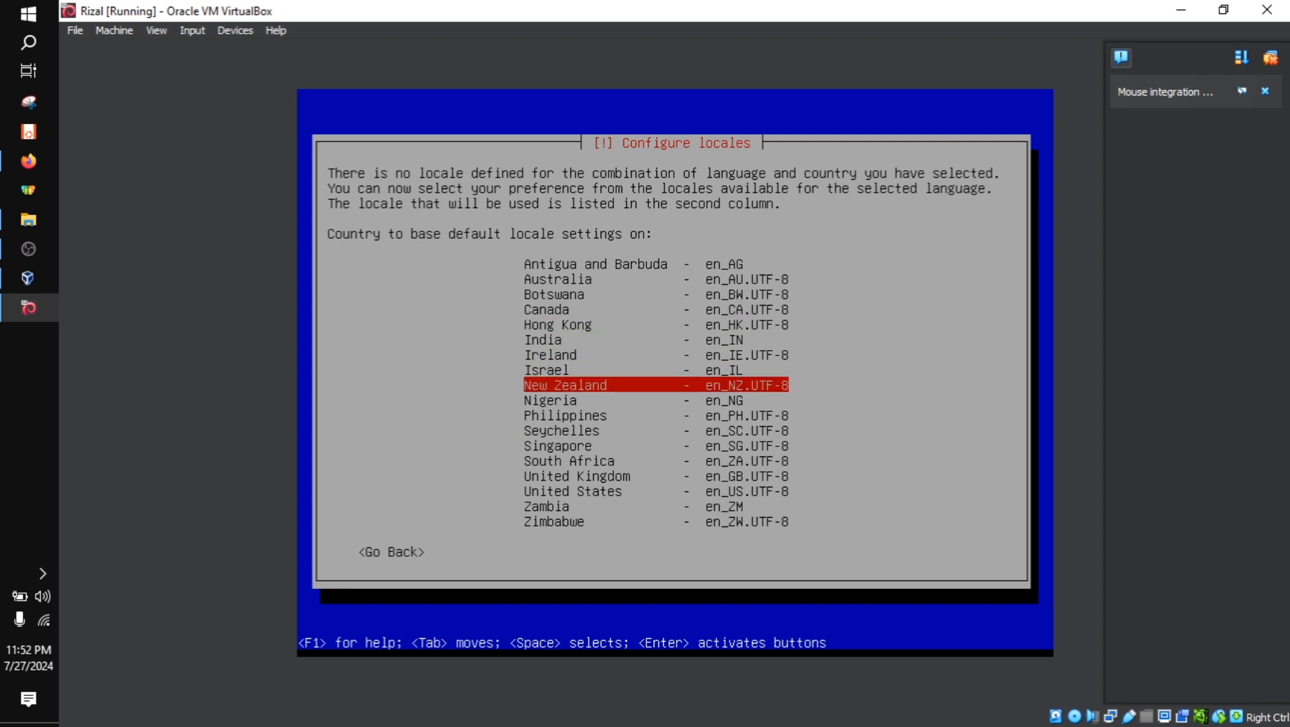
{"action": "key", "text": "Down"}
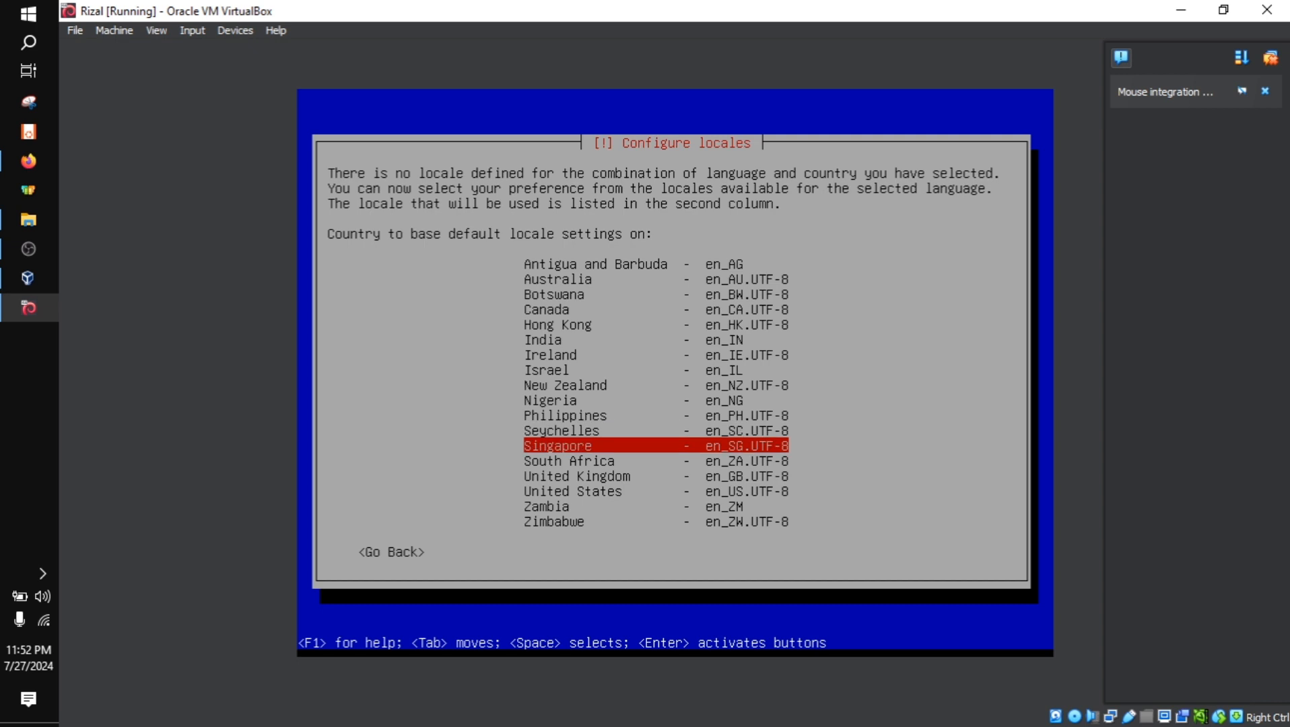
{"action": "key", "text": "Return"}
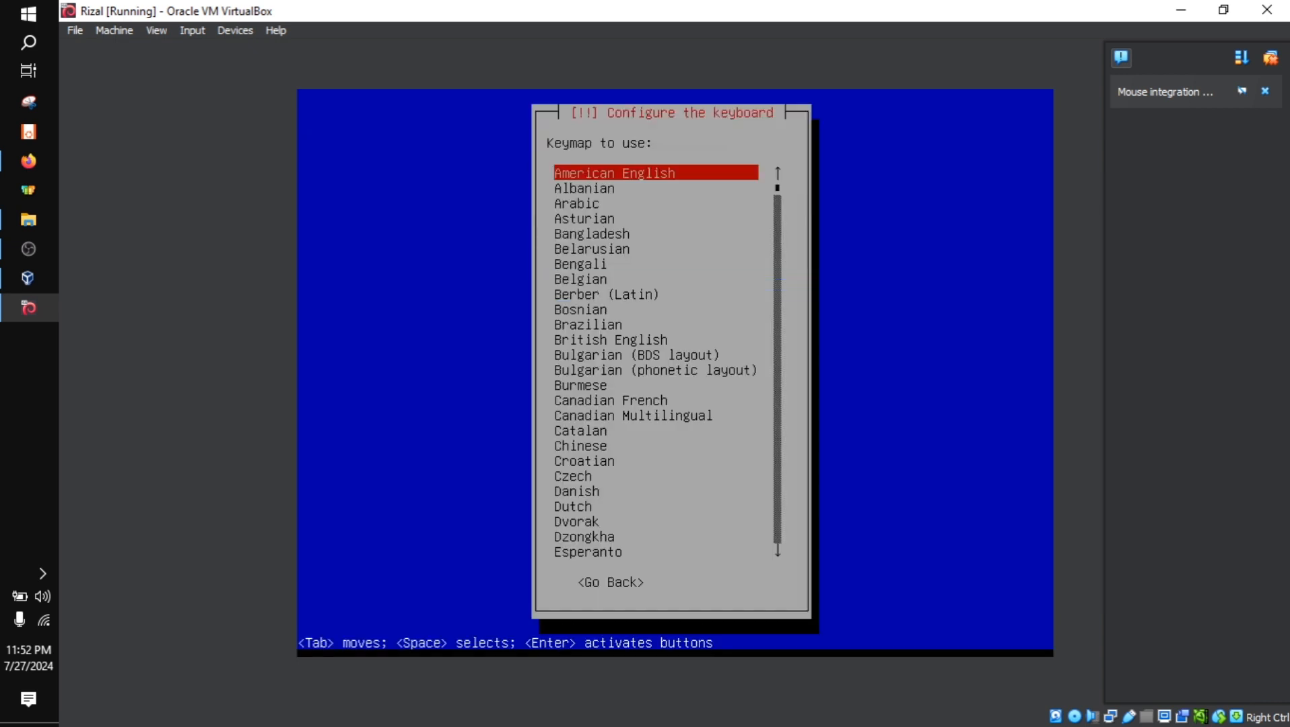
Look through the available keyboard layouts in the keymap list
{"action": "key", "text": "Down"}
{"action": "key", "text": "Down"}
{"action": "key", "text": "Down"}
{"action": "key", "text": "Down"}
{"action": "key", "text": "Down"}
{"action": "key", "text": "Down"}
{"action": "key", "text": "Down"}
{"action": "key", "text": "Down"}
{"action": "key", "text": "Down"}
{"action": "key", "text": "Down"}
{"action": "key", "text": "Down"}
{"action": "key", "text": "Down"}
{"action": "key", "text": "Down"}
{"action": "key", "text": "Down"}
{"action": "key", "text": "Down"}
{"action": "key", "text": "Down"}
{"action": "key", "text": "Down"}
{"action": "key", "text": "Down"}
{"action": "key", "text": "Down"}
{"action": "key", "text": "Down"}
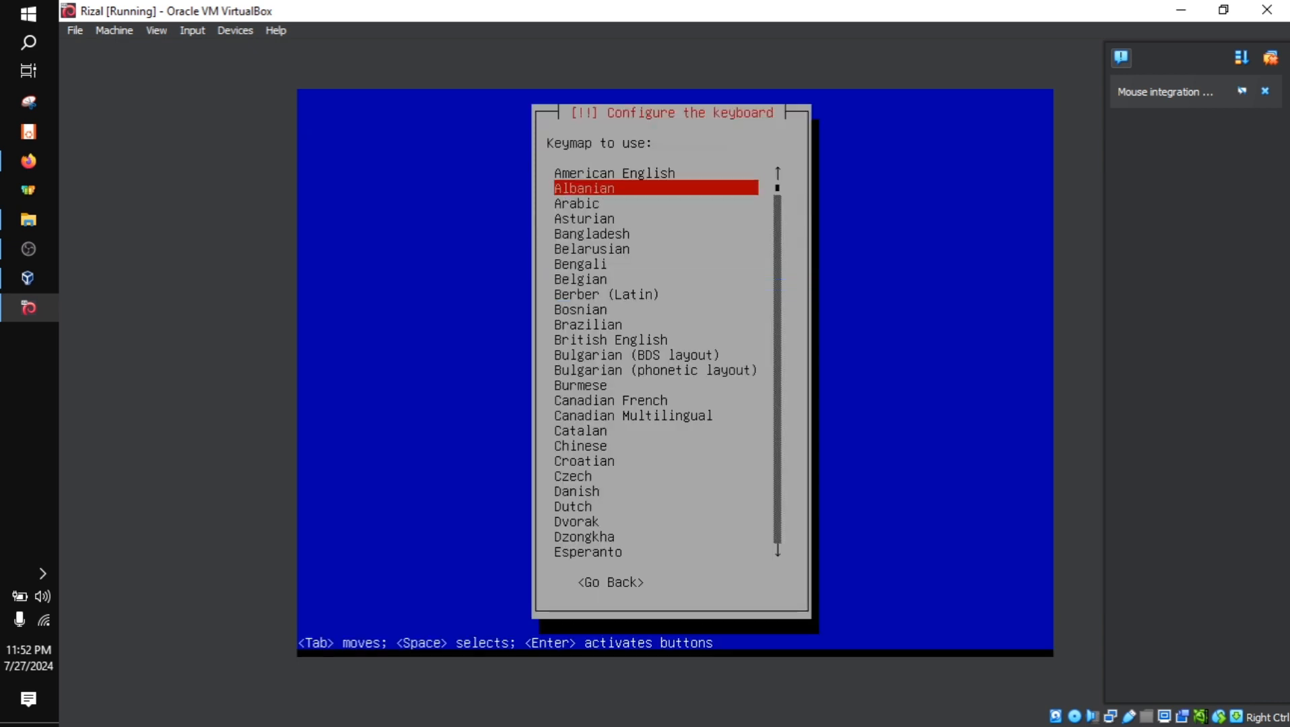
{"action": "key", "text": "Down"}
{"action": "key", "text": "Down"}
{"action": "key", "text": "Down"}
{"action": "key", "text": "Down"}
{"action": "key", "text": "Down"}
{"action": "key", "text": "Down"}
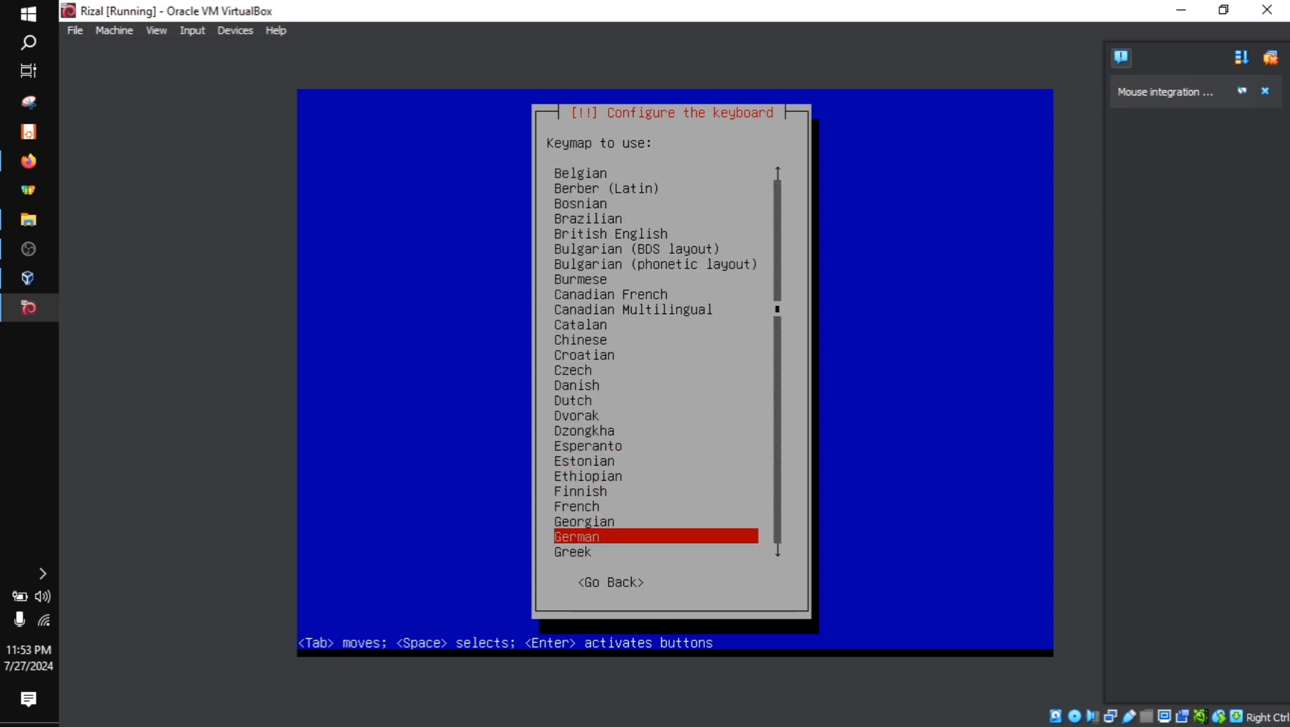
{"action": "key", "text": "Up"}
{"action": "key", "text": "Up"}
{"action": "key", "text": "Up"}
{"action": "key", "text": "Up"}
{"action": "key", "text": "Up"}
{"action": "key", "text": "Up"}
{"action": "key", "text": "Up"}
{"action": "key", "text": "Up"}
{"action": "key", "text": "Up"}
{"action": "key", "text": "Up"}
{"action": "key", "text": "Up"}
{"action": "key", "text": "Up"}
{"action": "key", "text": "Up"}
{"action": "key", "text": "Up"}
{"action": "key", "text": "Up"}
{"action": "key", "text": "Up"}
{"action": "key", "text": "Up"}
{"action": "key", "text": "Up"}
{"action": "key", "text": "Up"}
{"action": "key", "text": "Up"}
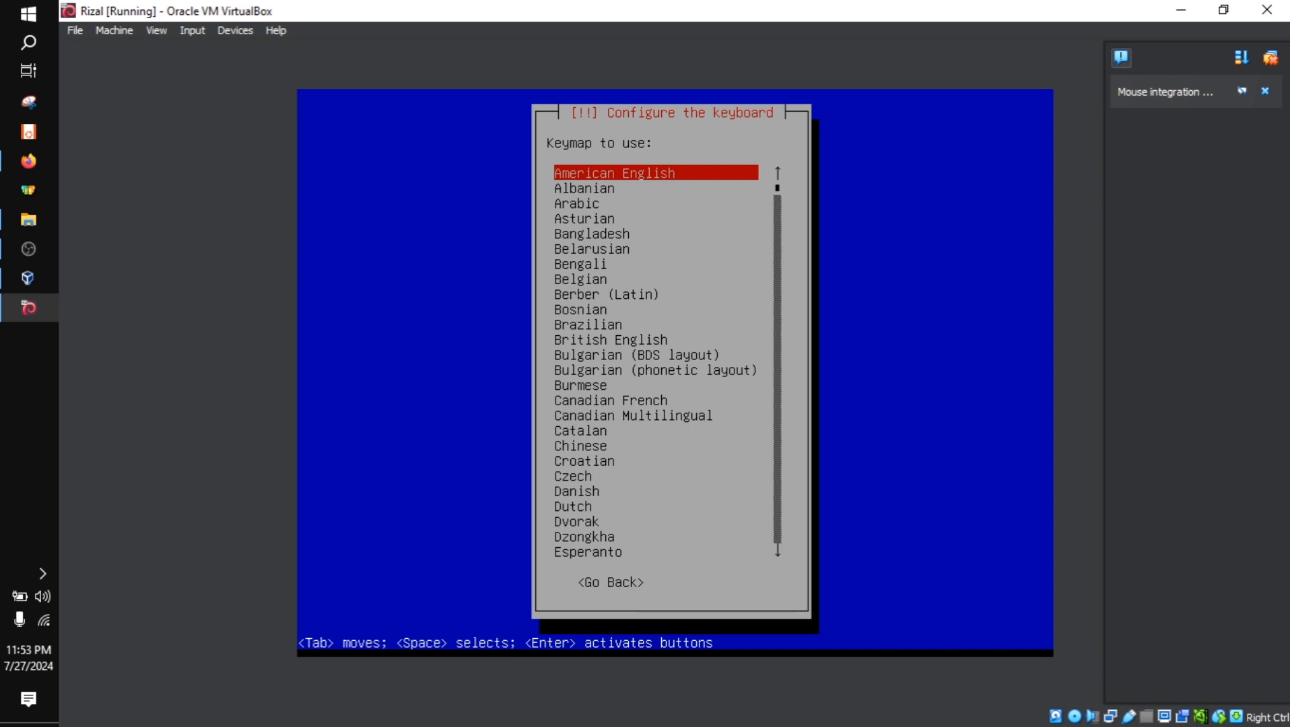
{"action": "key", "text": "Down"}
{"action": "key", "text": "Down"}
{"action": "key", "text": "Down"}
{"action": "key", "text": "Down"}
{"action": "key", "text": "Down"}
{"action": "key", "text": "Down"}
{"action": "key", "text": "Down"}
{"action": "key", "text": "Down"}
{"action": "key", "text": "Down"}
{"action": "key", "text": "Down"}
{"action": "key", "text": "Down"}
{"action": "key", "text": "Down"}
{"action": "key", "text": "Down"}
{"action": "key", "text": "Down"}
{"action": "key", "text": "Down"}
{"action": "key", "text": "Down"}
{"action": "key", "text": "Down"}
{"action": "key", "text": "Down"}
{"action": "key", "text": "Down"}
{"action": "key", "text": "Down"}
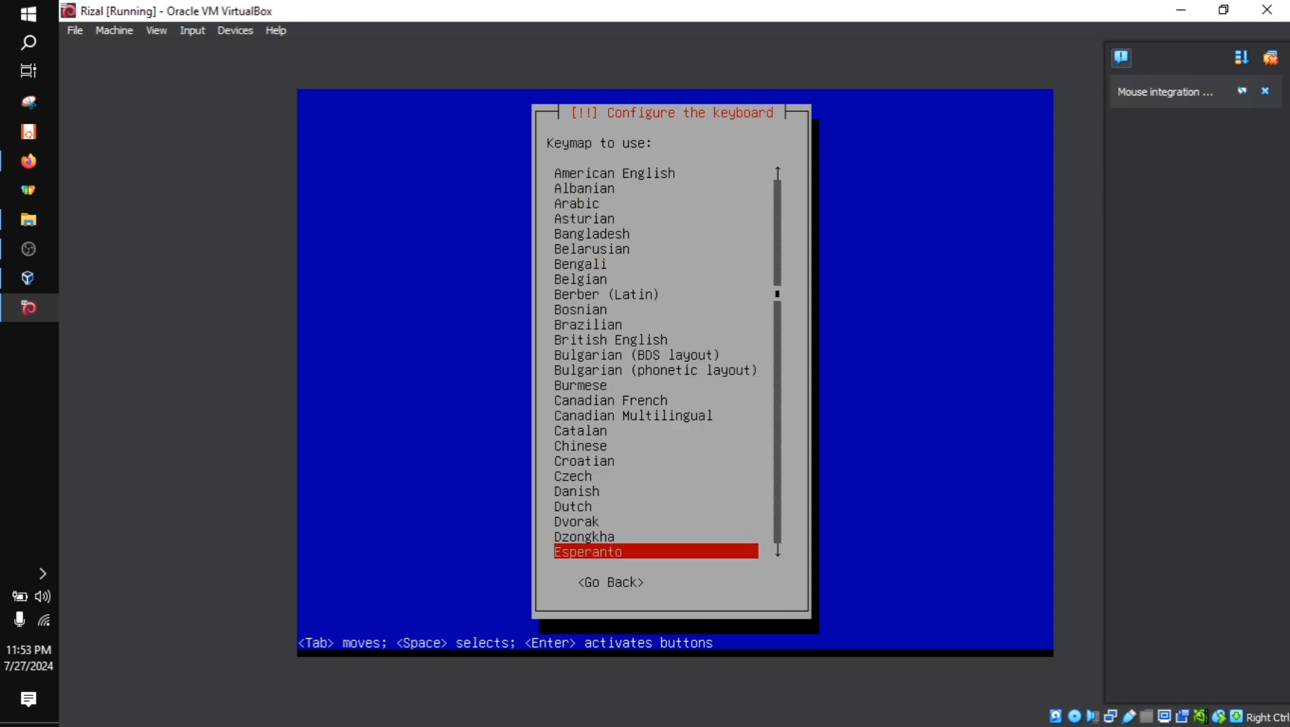
{"action": "key", "text": "Up"}
{"action": "key", "text": "Up"}
{"action": "key", "text": "Up"}
{"action": "key", "text": "Up"}
{"action": "key", "text": "Up"}
{"action": "key", "text": "Up"}
{"action": "key", "text": "Up"}
{"action": "key", "text": "Up"}
{"action": "key", "text": "Up"}
{"action": "key", "text": "Up"}
{"action": "key", "text": "Up"}
{"action": "key", "text": "Up"}
{"action": "key", "text": "Up"}
{"action": "key", "text": "Up"}
{"action": "key", "text": "Up"}
{"action": "key", "text": "Up"}
{"action": "key", "text": "Up"}
{"action": "key", "text": "Up"}
{"action": "key", "text": "Up"}
{"action": "key", "text": "Up"}
{"action": "key", "text": "Down"}
{"action": "key", "text": "Down"}
{"action": "key", "text": "Down"}
{"action": "key", "text": "Down"}
{"action": "key", "text": "Down"}
{"action": "key", "text": "Down"}
{"action": "key", "text": "Down"}
{"action": "key", "text": "Down"}
{"action": "key", "text": "Down"}
{"action": "key", "text": "Down"}
{"action": "key", "text": "Down"}
{"action": "key", "text": "Down"}
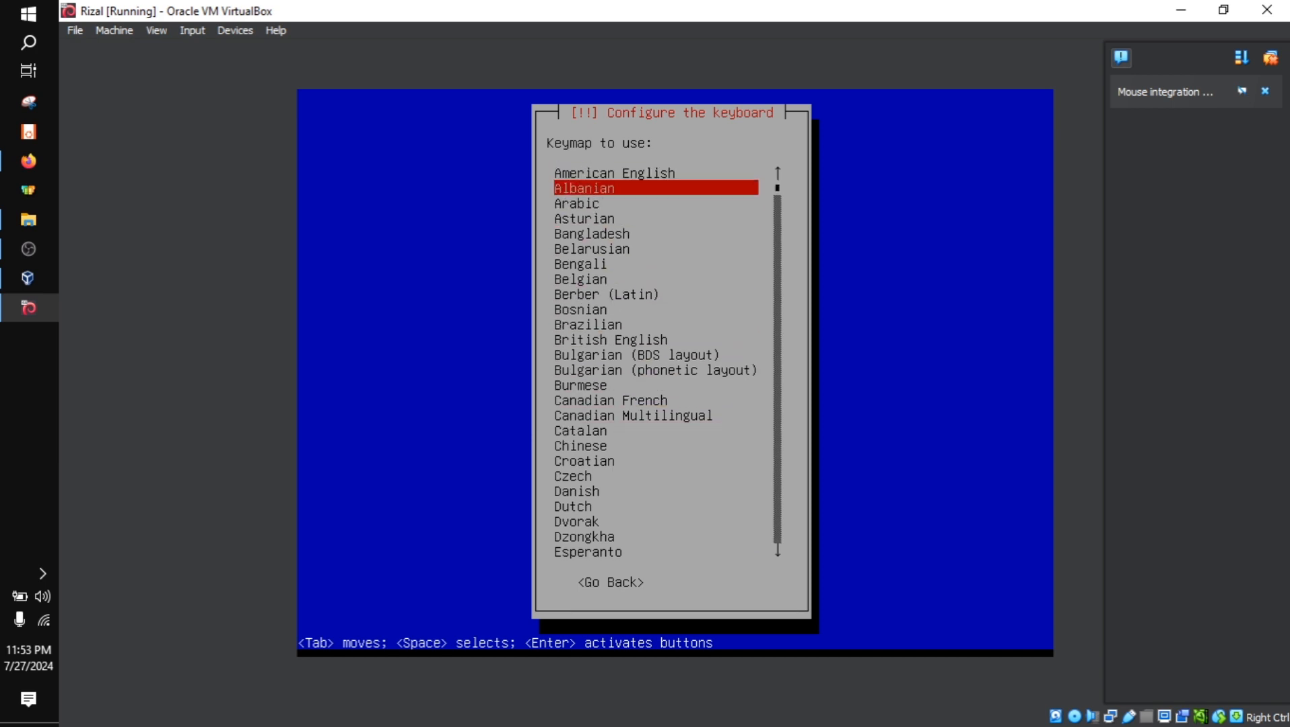
{"action": "key", "text": "Down"}
{"action": "key", "text": "Down"}
{"action": "key", "text": "Down"}
{"action": "key", "text": "Down"}
{"action": "key", "text": "Down"}
{"action": "key", "text": "Down"}
{"action": "key", "text": "Down"}
{"action": "key", "text": "Up"}
{"action": "key", "text": "Up"}
{"action": "key", "text": "Up"}
{"action": "key", "text": "Up"}
{"action": "key", "text": "Up"}
{"action": "key", "text": "Up"}
{"action": "key", "text": "Up"}
{"action": "key", "text": "Up"}
{"action": "key", "text": "Up"}
{"action": "key", "text": "Up"}
{"action": "key", "text": "Up"}
{"action": "key", "text": "Up"}
{"action": "key", "text": "Up"}
{"action": "key", "text": "Up"}
{"action": "key", "text": "Up"}
{"action": "key", "text": "Up"}
{"action": "key", "text": "Up"}
{"action": "key", "text": "Up"}
{"action": "key", "text": "Up"}
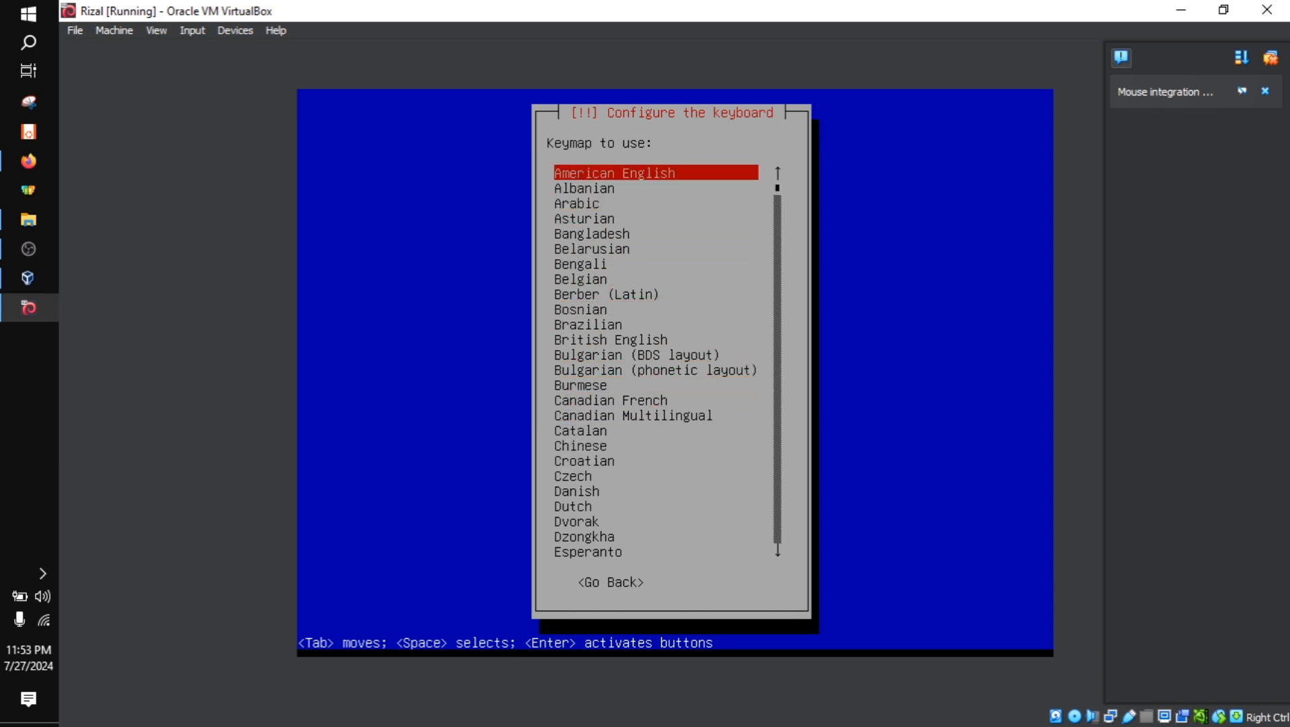
{"action": "key", "text": "Down"}
{"action": "key", "text": "Down"}
{"action": "key", "text": "Down"}
{"action": "key", "text": "Down"}
{"action": "key", "text": "Down"}
{"action": "key", "text": "Down"}
{"action": "key", "text": "Down"}
{"action": "key", "text": "Down"}
{"action": "key", "text": "Down"}
{"action": "key", "text": "Down"}
{"action": "key", "text": "Down"}
{"action": "key", "text": "Down"}
{"action": "key", "text": "Down"}
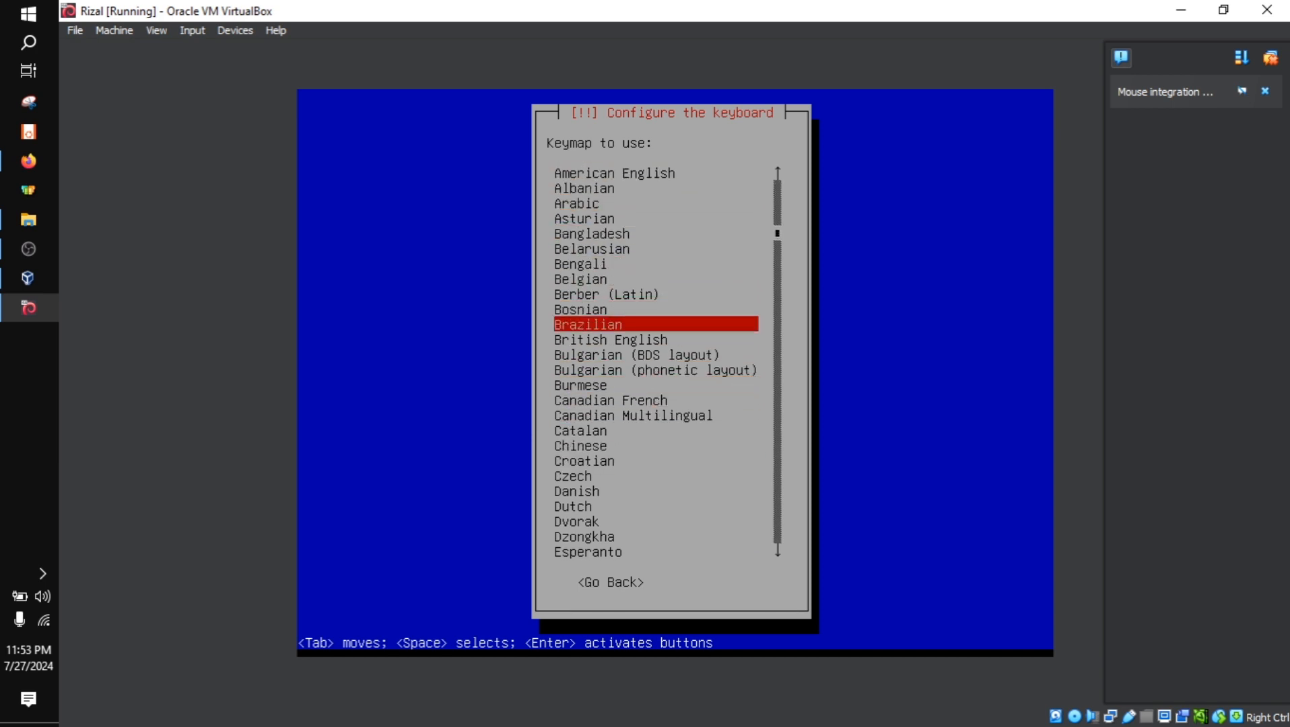
{"action": "key", "text": "Up"}
{"action": "key", "text": "Up"}
{"action": "key", "text": "Up"}
{"action": "key", "text": "Up"}
{"action": "key", "text": "Up"}
{"action": "key", "text": "Up"}
{"action": "key", "text": "Up"}
{"action": "key", "text": "Up"}
{"action": "key", "text": "Up"}
{"action": "key", "text": "Up"}
{"action": "key", "text": "Up"}
{"action": "key", "text": "Up"}
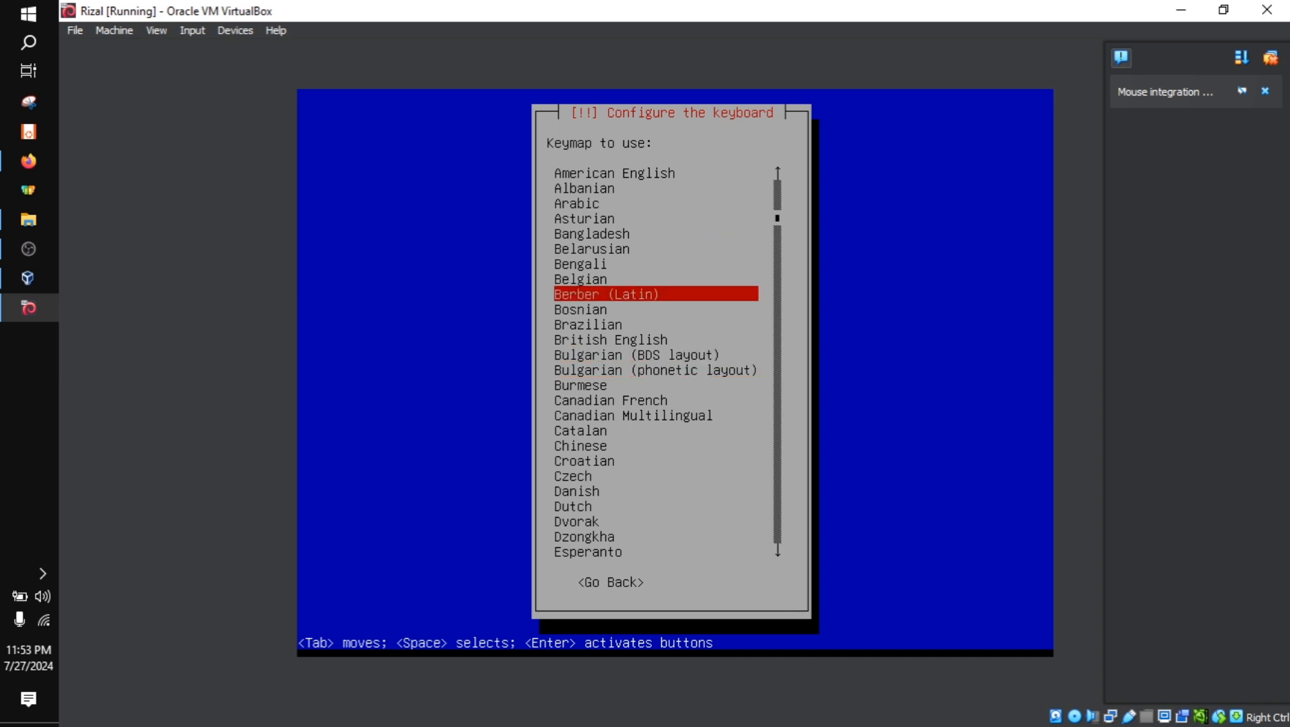
{"action": "key", "text": "Down"}
{"action": "key", "text": "Down"}
Choose American English as the keymap and proceed to the network configuration
{"action": "key", "text": "Up"}
{"action": "key", "text": "Up"}
{"action": "key", "text": "Up"}
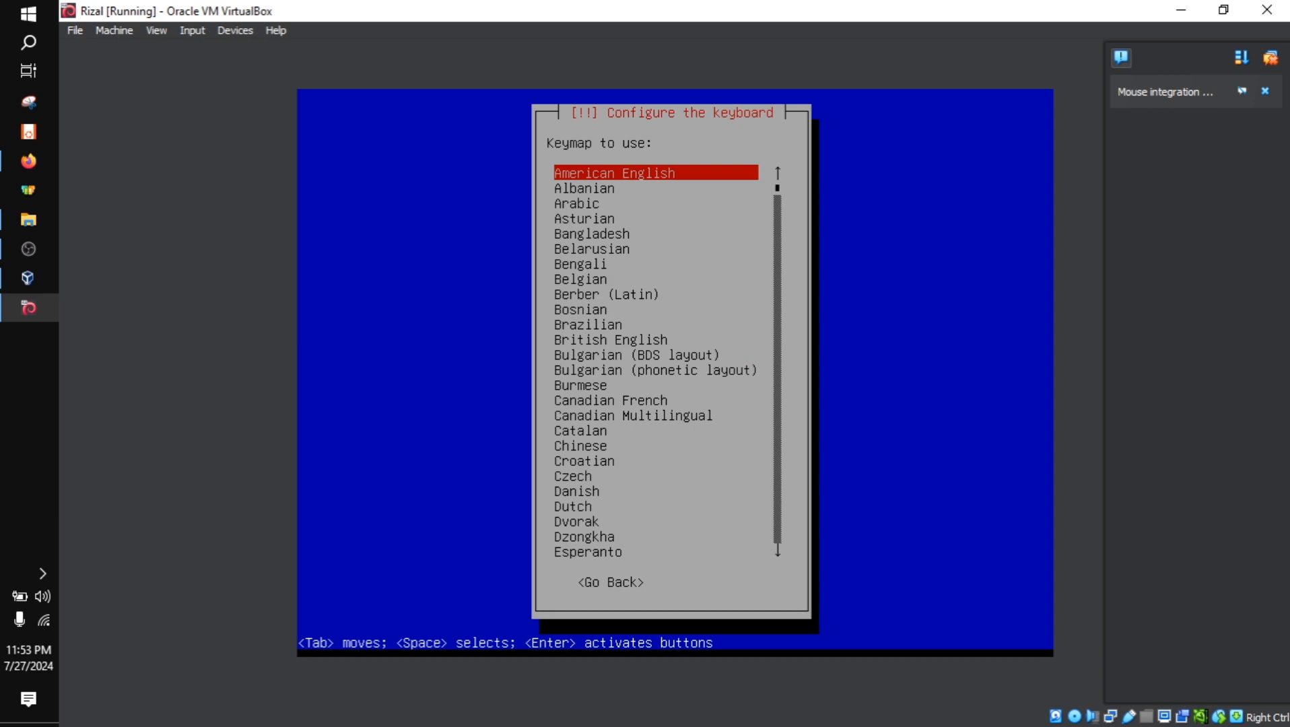
{"action": "key", "text": "Return"}
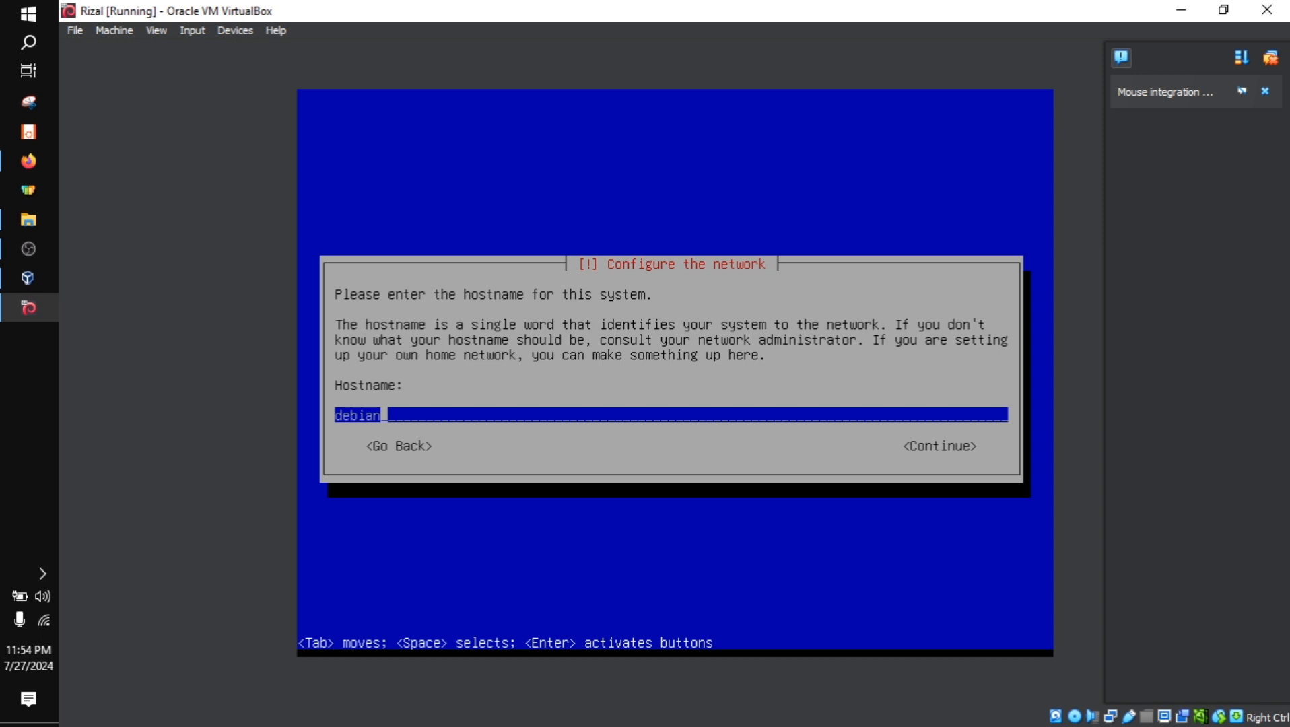
Replace the default hostname with the user's first name in lower case and continue to the domain name
{"action": "key", "text": "BackSpace"}
{"action": "key", "text": "BackSpace"}
{"action": "key", "text": "BackSpace"}
{"action": "key", "text": "BackSpace"}
{"action": "key", "text": "BackSpace"}
{"action": "key", "text": "BackSpace"}
{"action": "type", "text": "rizal"}
{"action": "key", "text": "Return"}
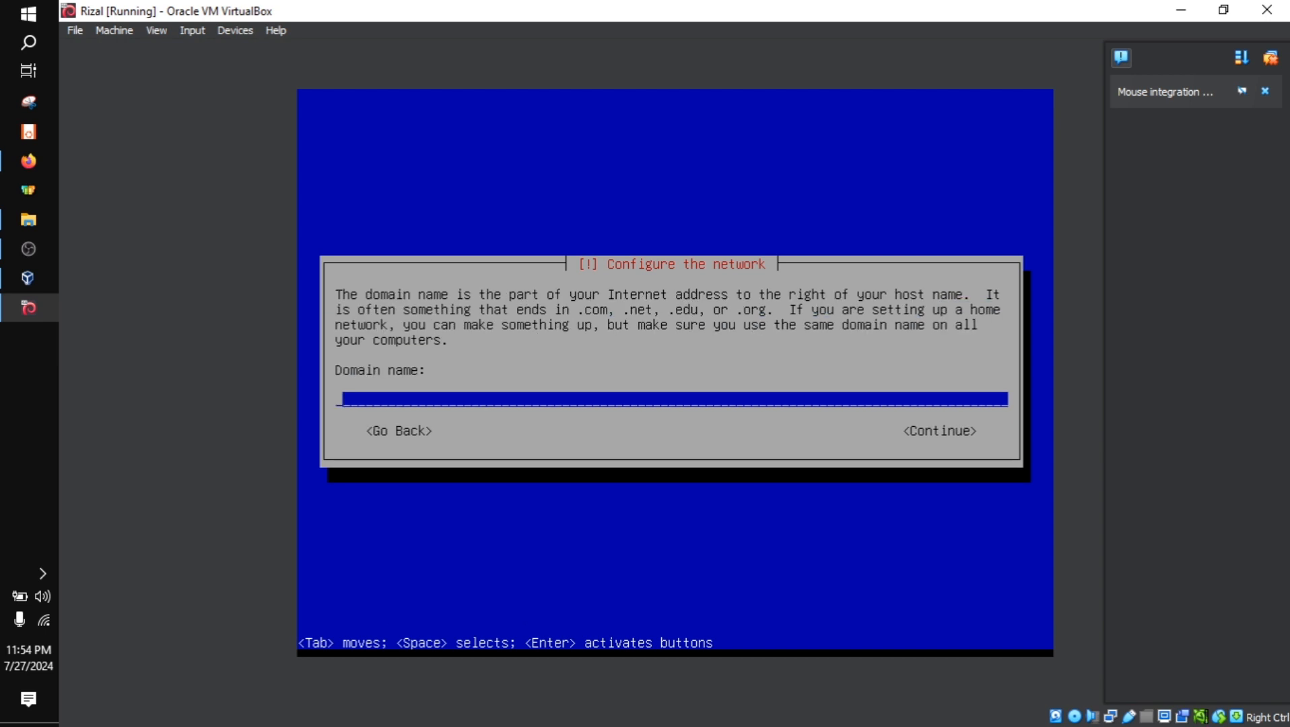
Set the domain name to the user's first name in lower case followed by .com and continue
{"action": "type", "text": "rizal"}
{"action": "type", "text": ".com"}
{"action": "key", "text": "Return"}
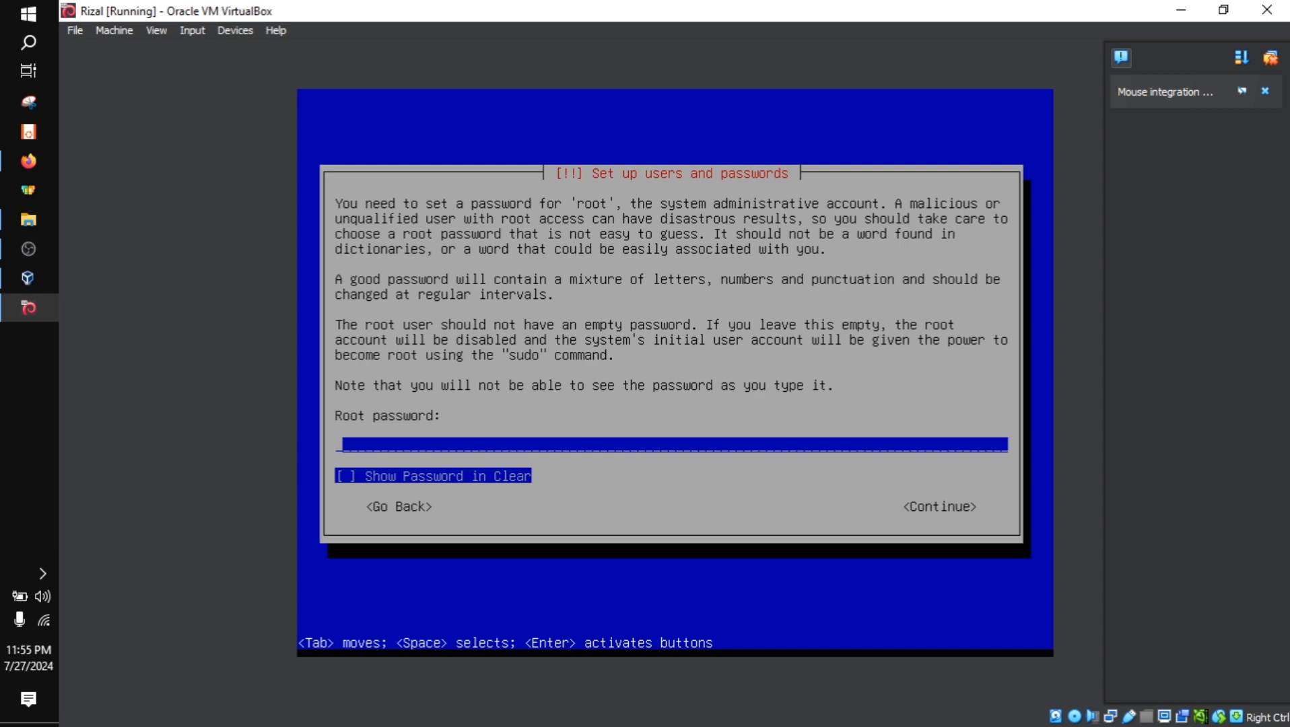
Enter the root password, check it briefly in clear text, hide it again and continue to its verification
{"action": "type", "text": "*****"}
{"action": "key", "text": "Tab"}
{"action": "key", "text": "space"}
{"action": "key", "text": "space"}
{"action": "key", "text": "Tab"}
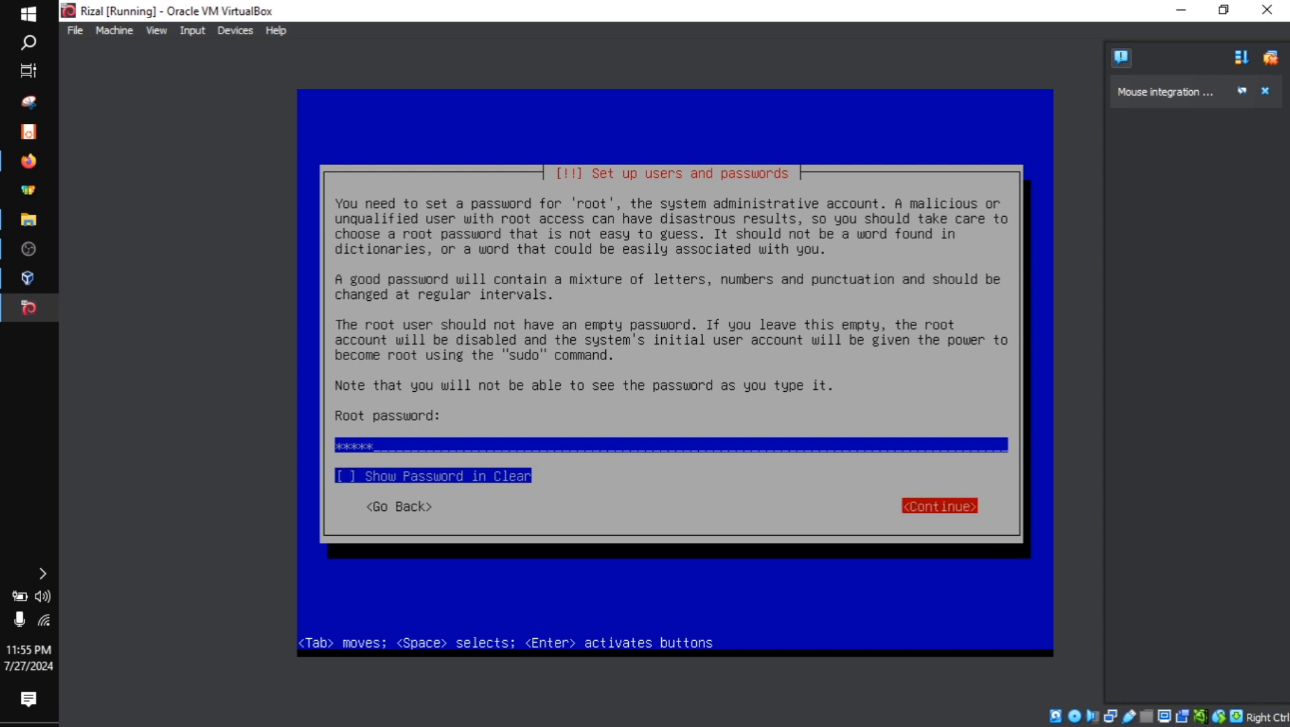
{"action": "key", "text": "Return"}
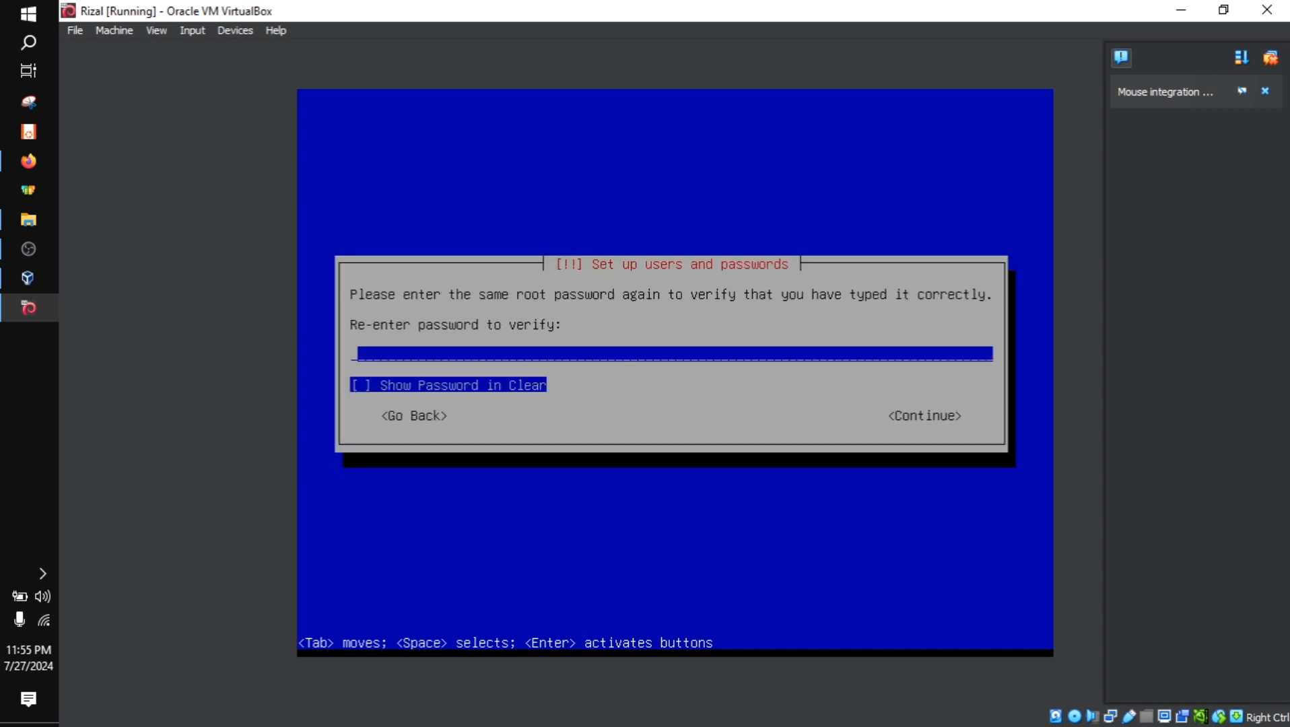
Re-enter the root password for verification and proceed to the new user account
{"action": "type", "text": "*****"}
{"action": "key", "text": "Return"}
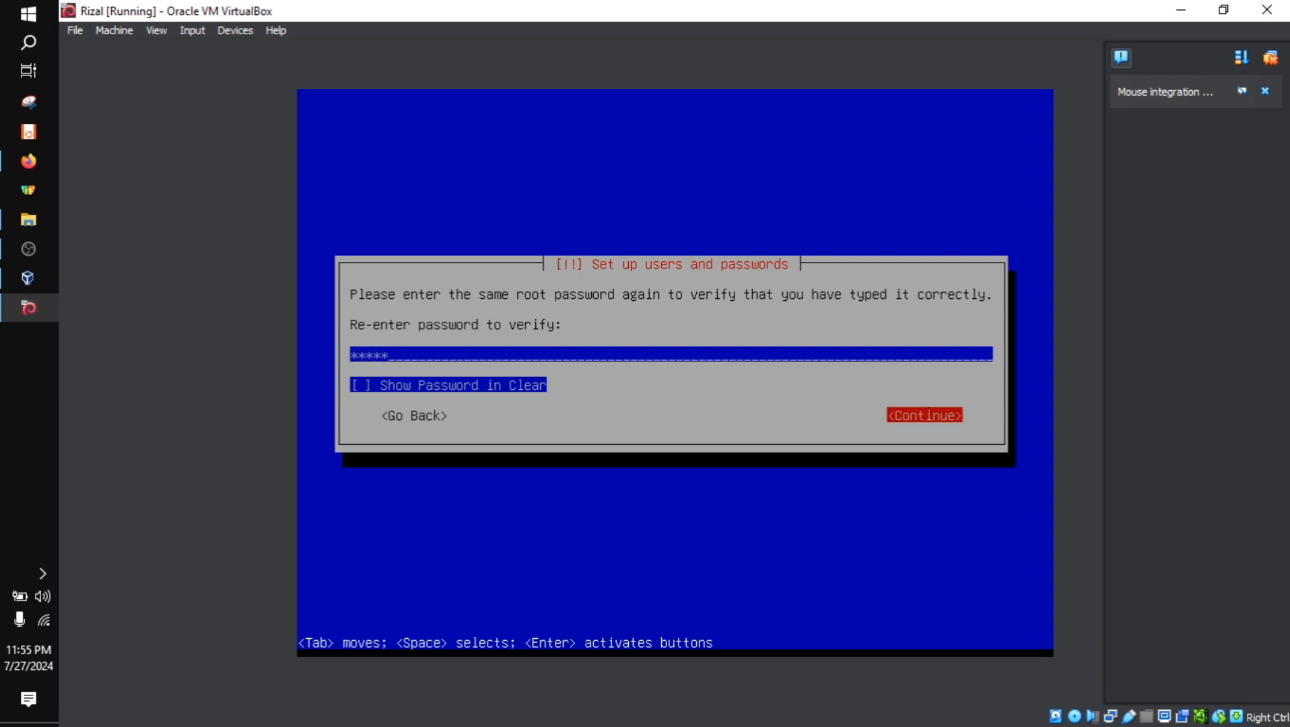
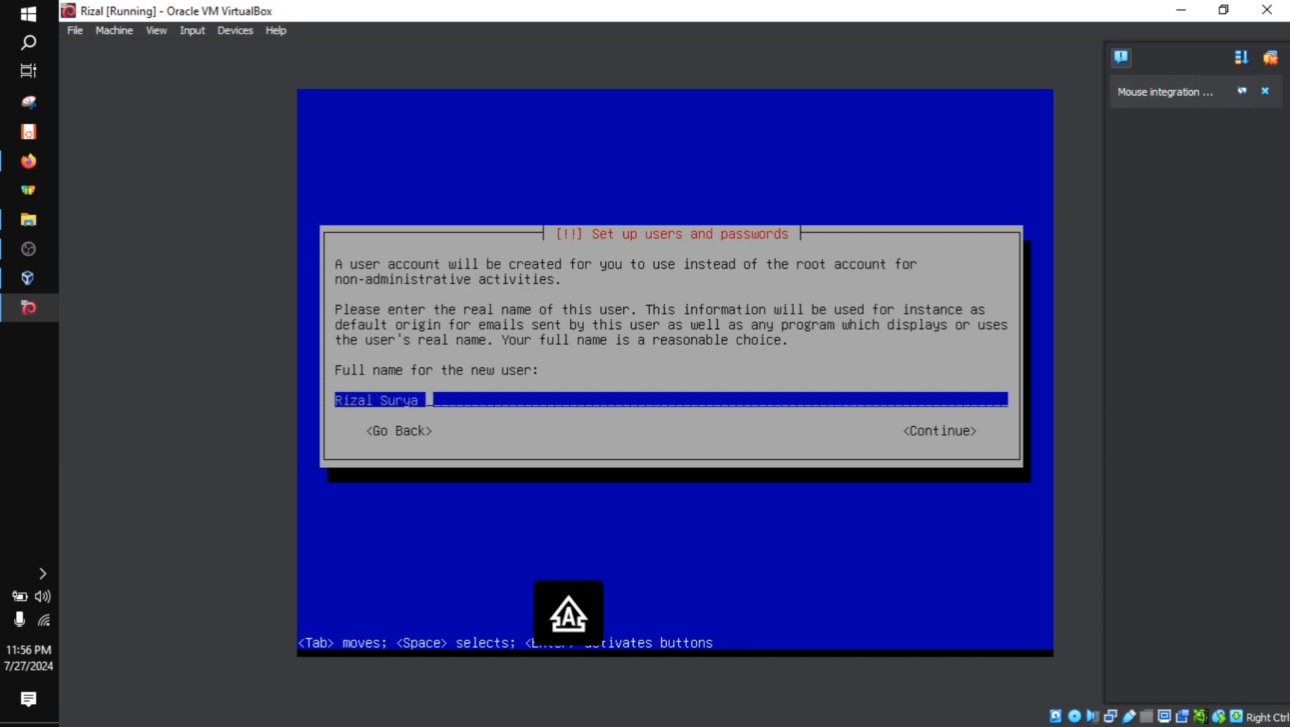
Enter the new user's full name and accept the suggested account username
{"action": "key", "text": "Return"}
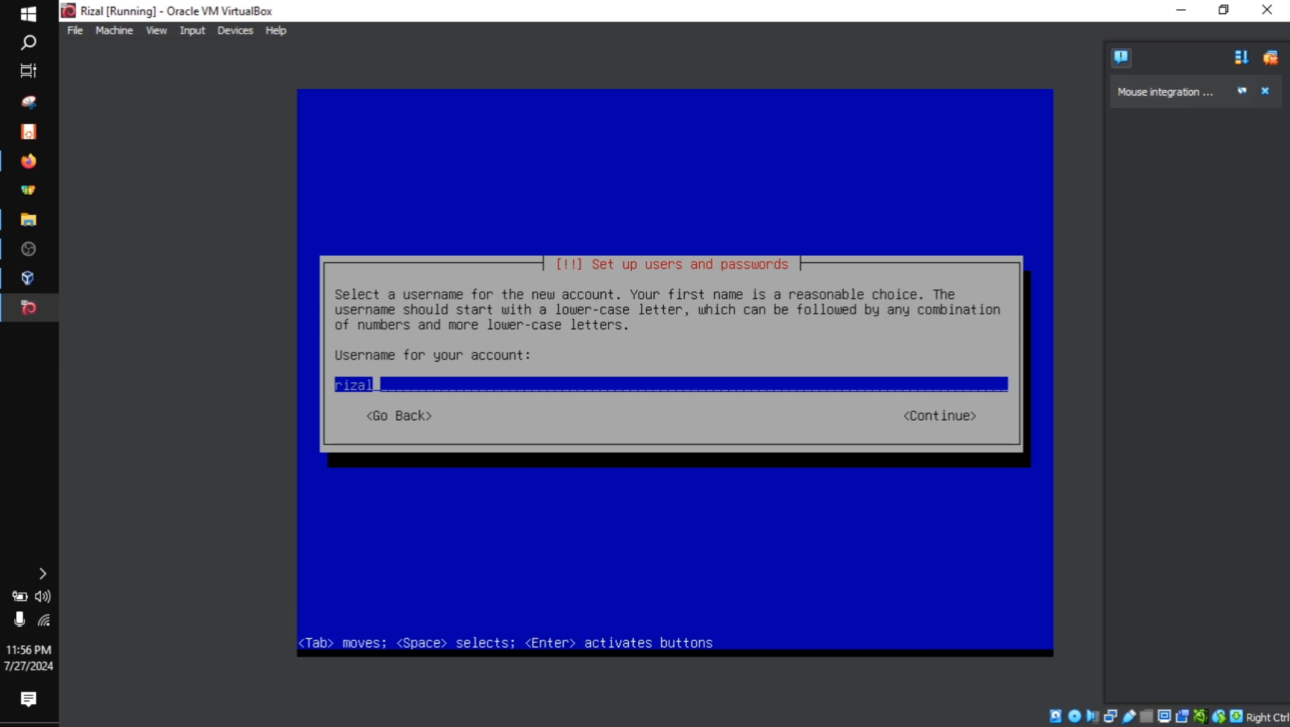
{"action": "key", "text": "Return"}
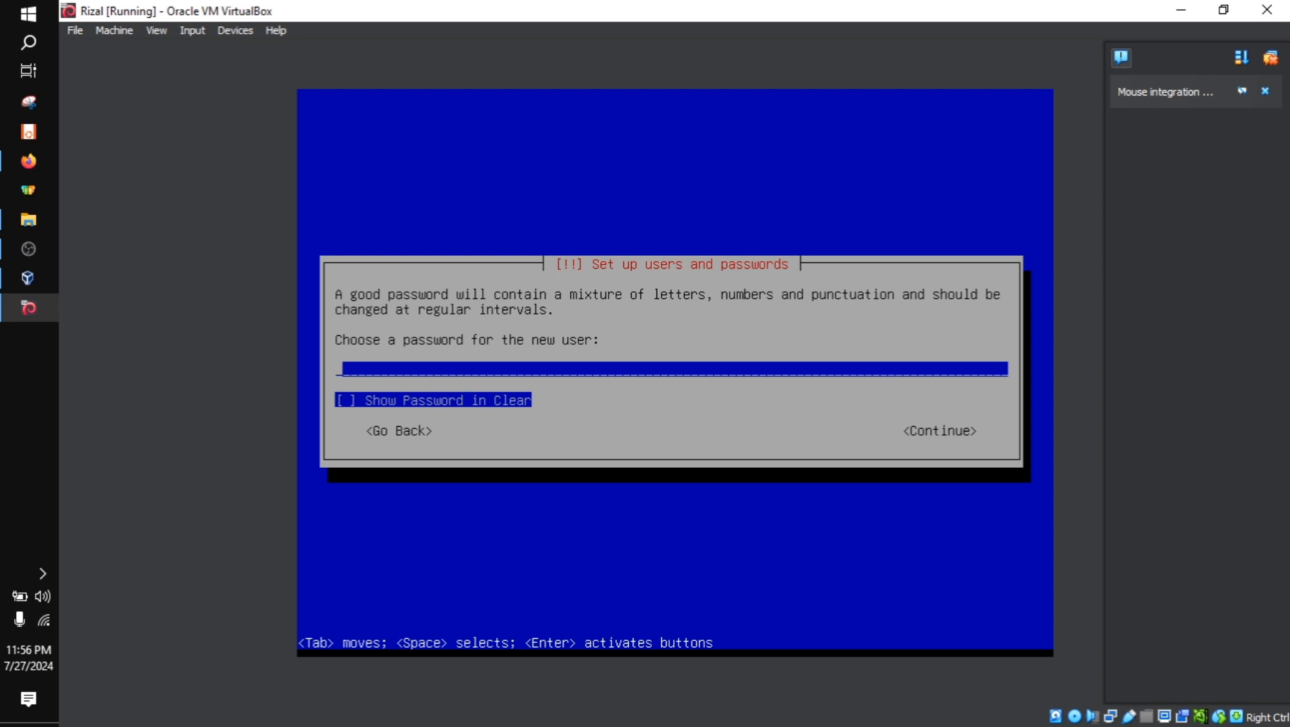
Enter the new user's password, check it briefly in clear text, hide it again and continue to its verification
{"action": "type", "text": "*****"}
{"action": "key", "text": "Tab"}
{"action": "key", "text": "space"}
{"action": "key", "text": "space"}
{"action": "key", "text": "Tab"}
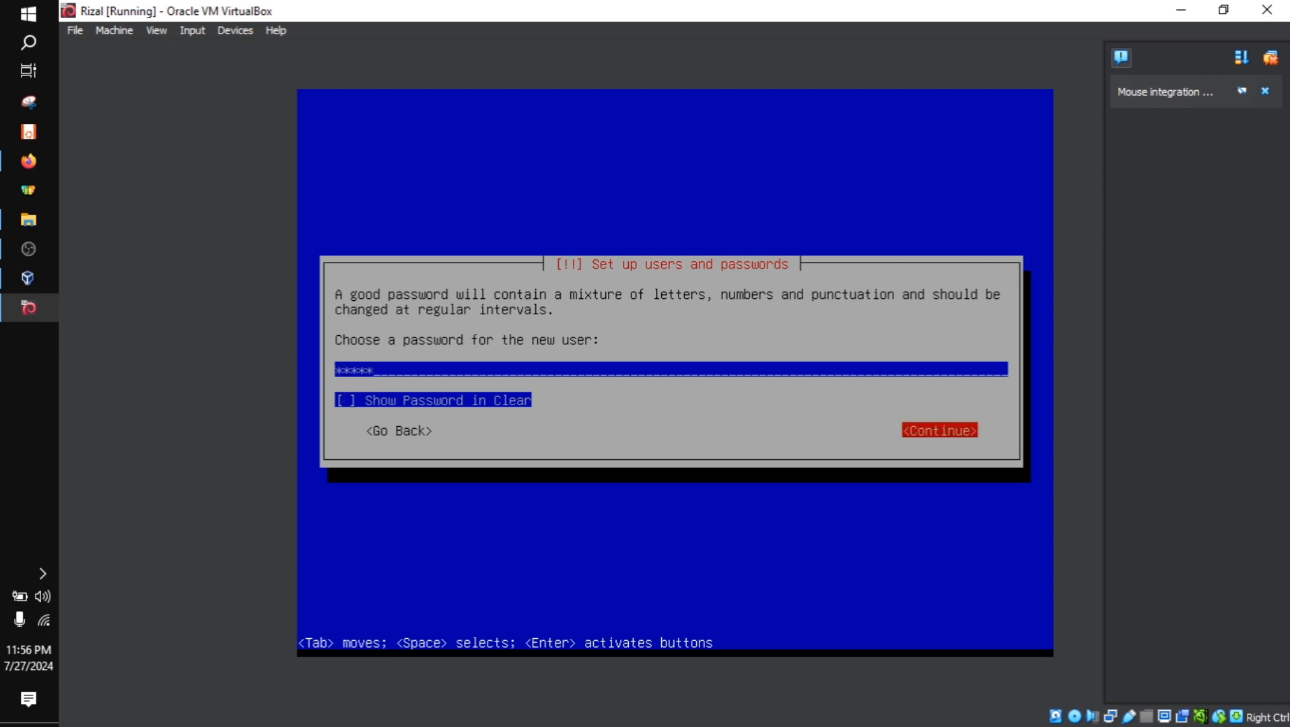
{"action": "key", "text": "Return"}
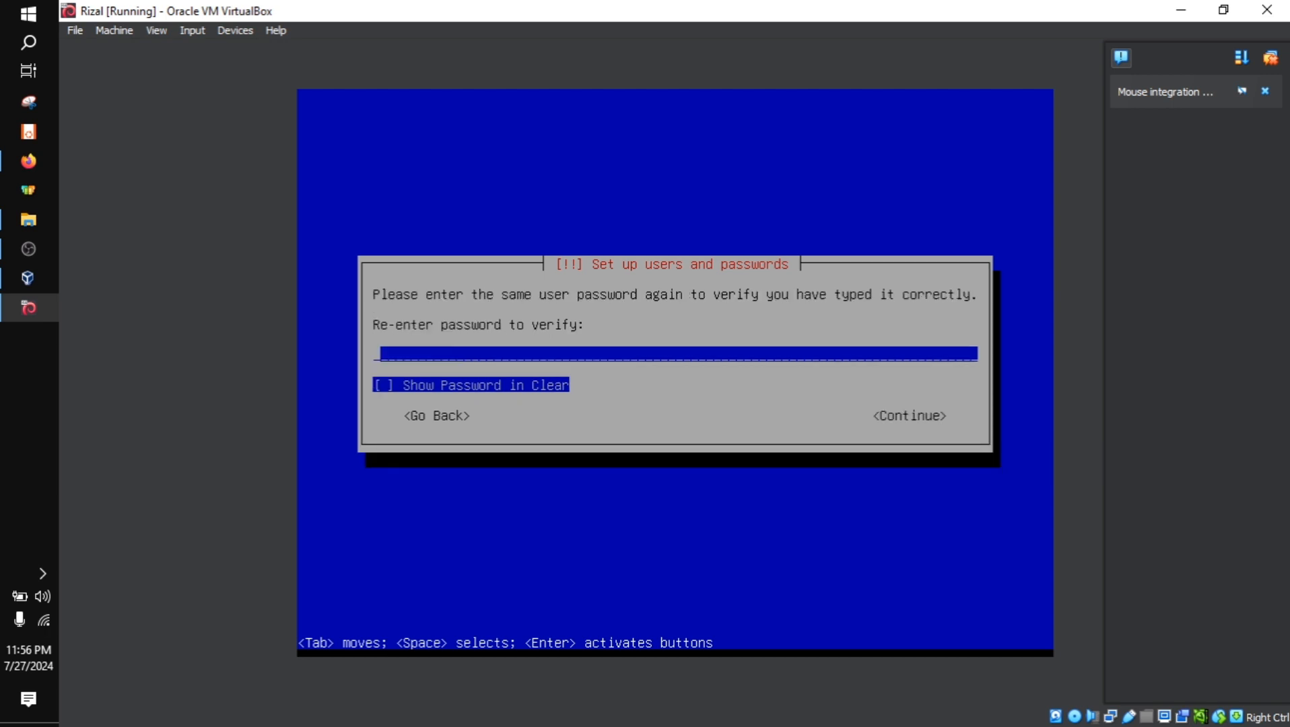
Re-enter the new user's password for verification and proceed to the clock configuration
{"action": "type", "text": "54321"}
{"action": "key", "text": "Tab"}
{"action": "key", "text": "space"}
{"action": "key", "text": "Tab"}
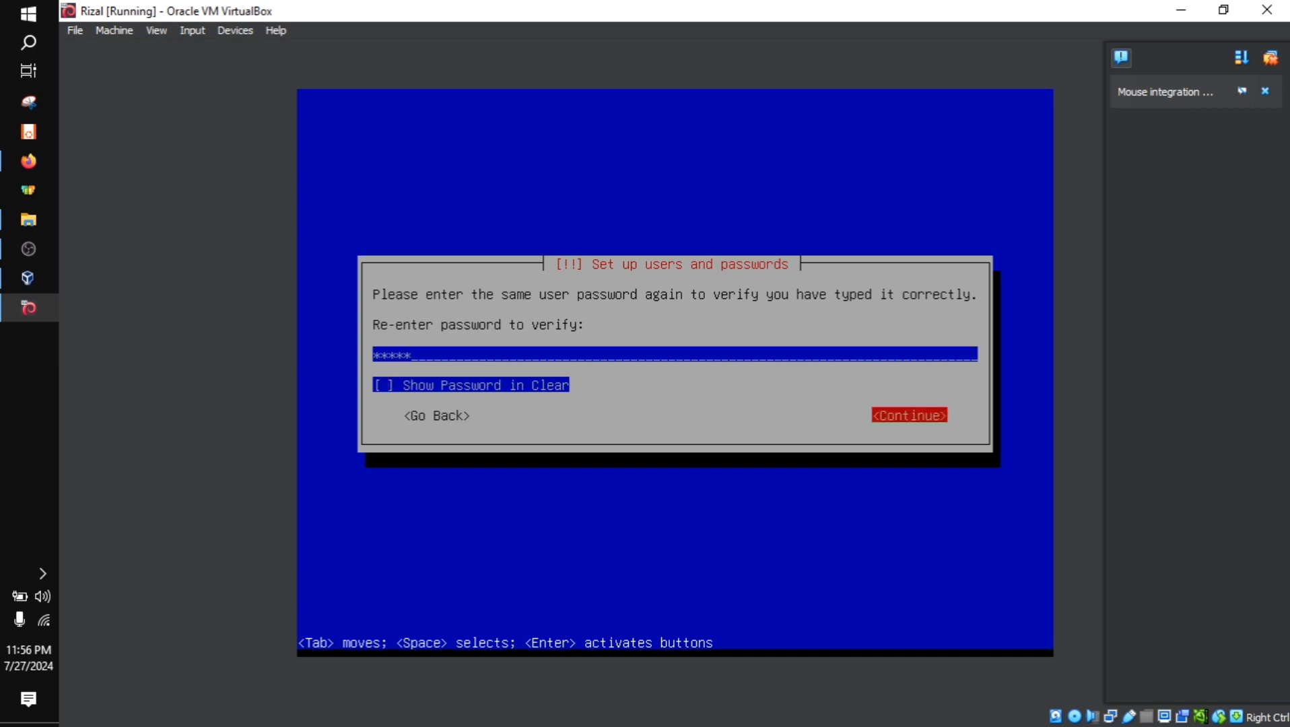
{"action": "key", "text": "Return"}
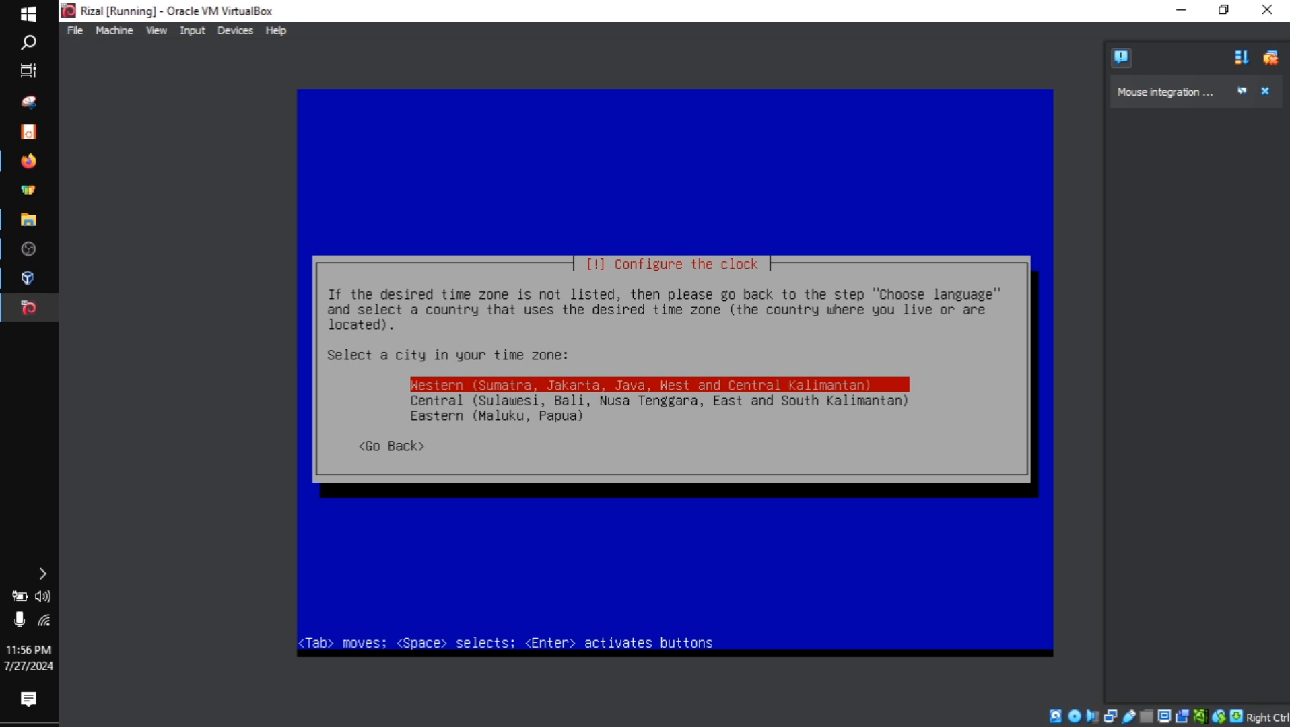
Select the Western (Sumatra, Jakarta, Java, West and Central Kalimantan) time zone and proceed to disk partitioning
{"action": "key", "text": "Down"}
{"action": "key", "text": "Down"}
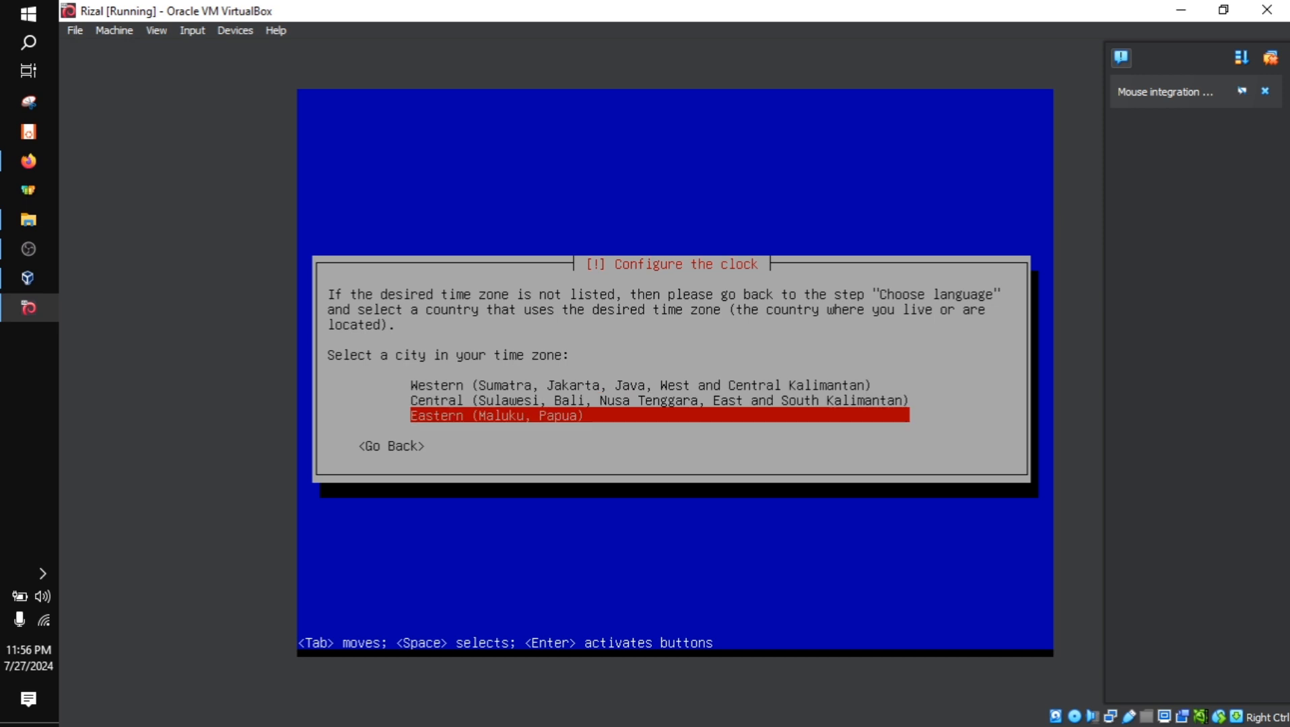
{"action": "key", "text": "Up"}
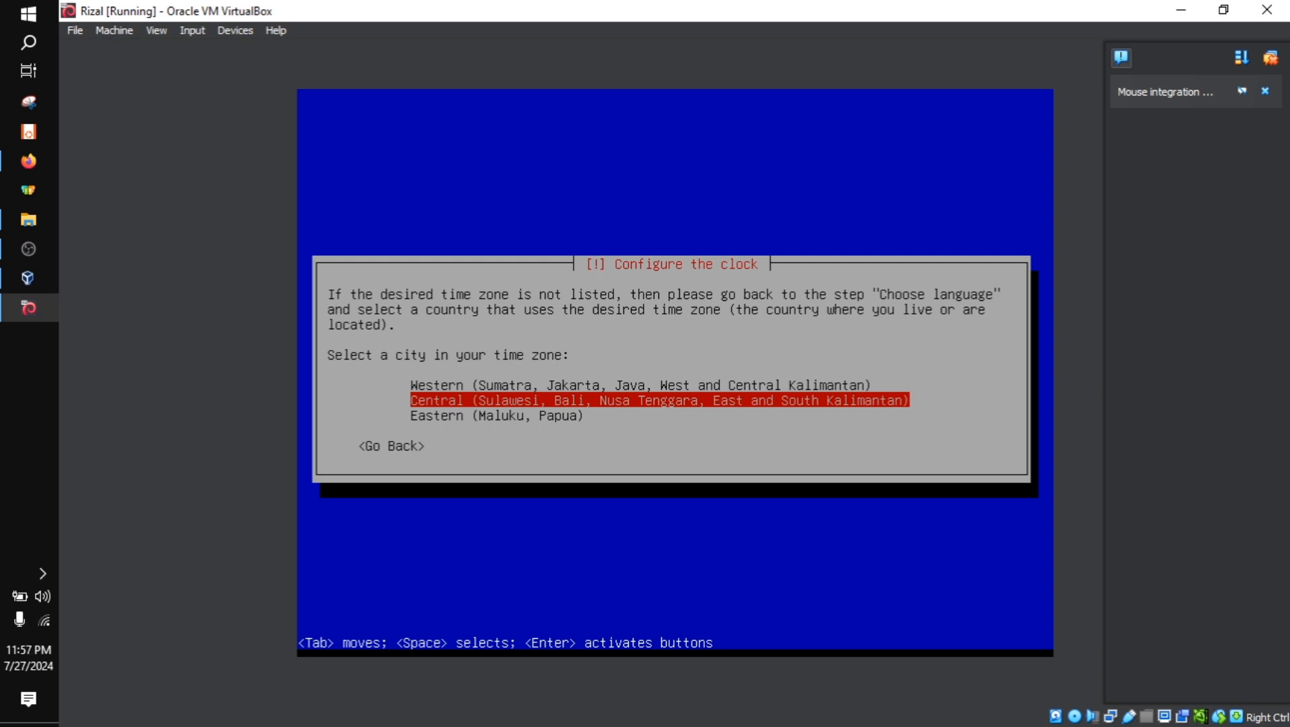
{"action": "key", "text": "Up"}
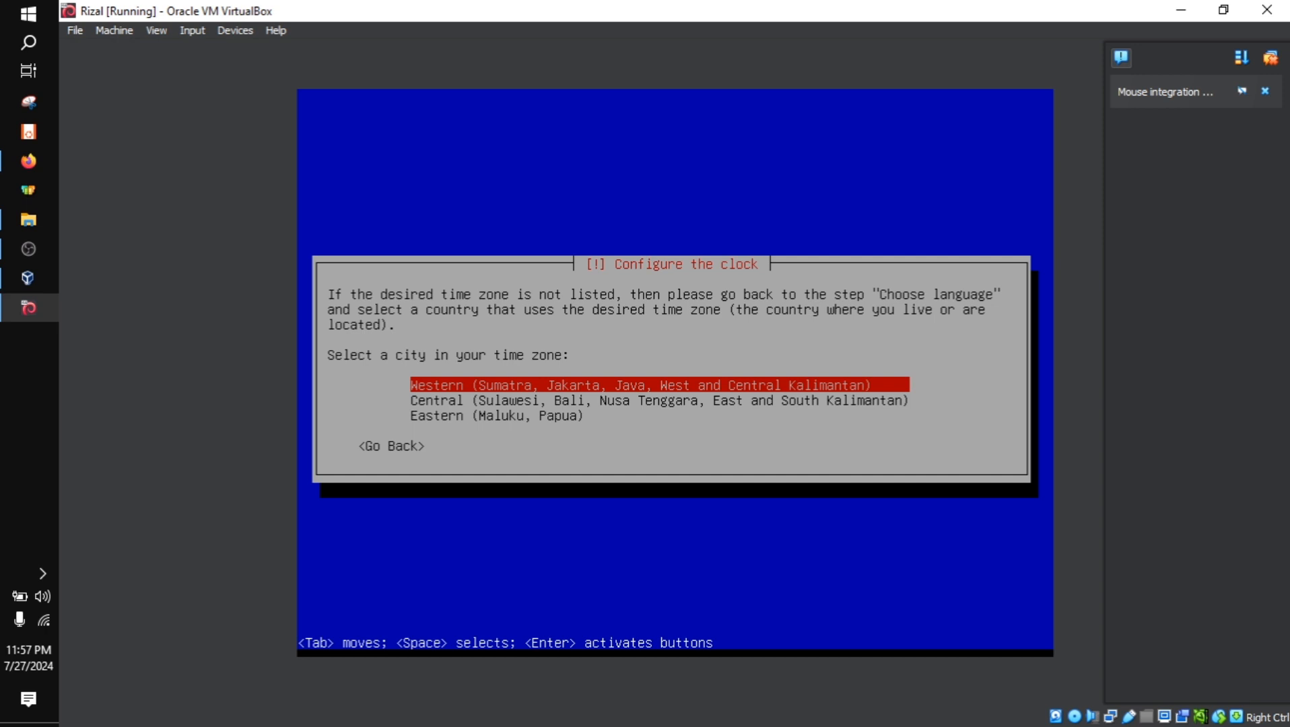
{"action": "key", "text": "Return"}
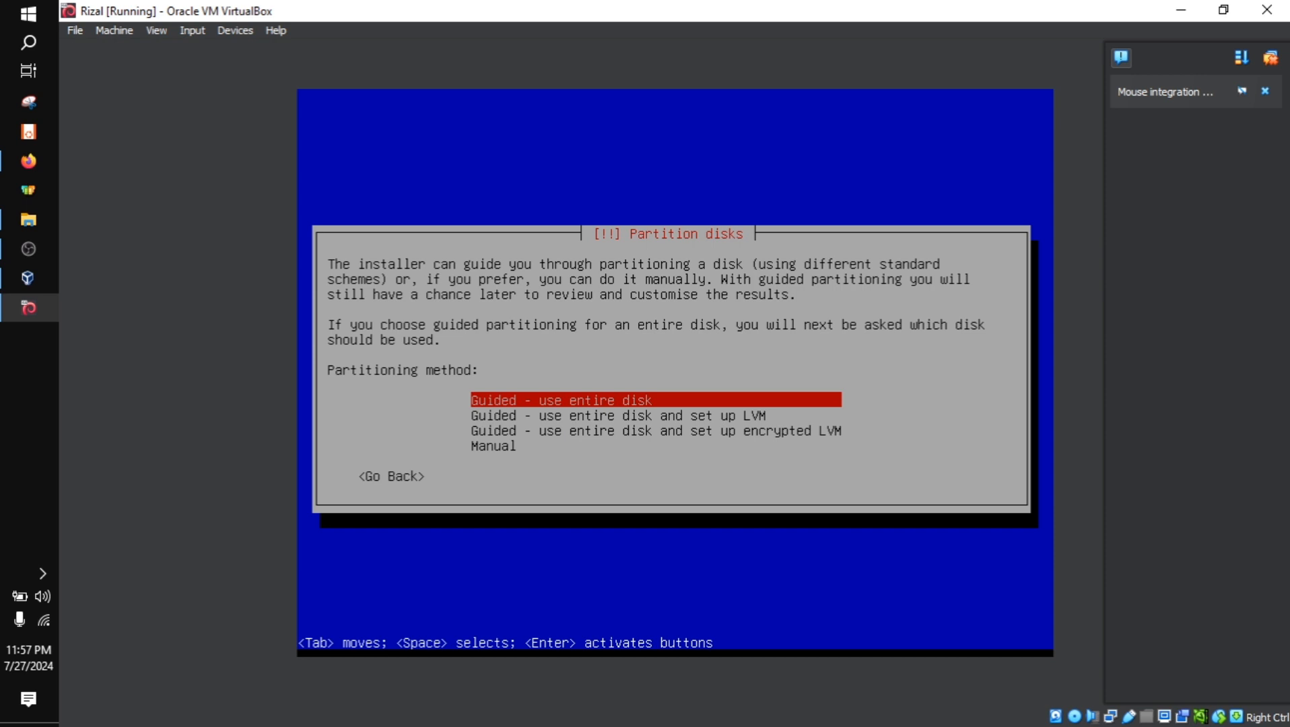
Choose Manual as the partitioning method to get the overview of partitions and mount points
{"action": "key", "text": "Down"}
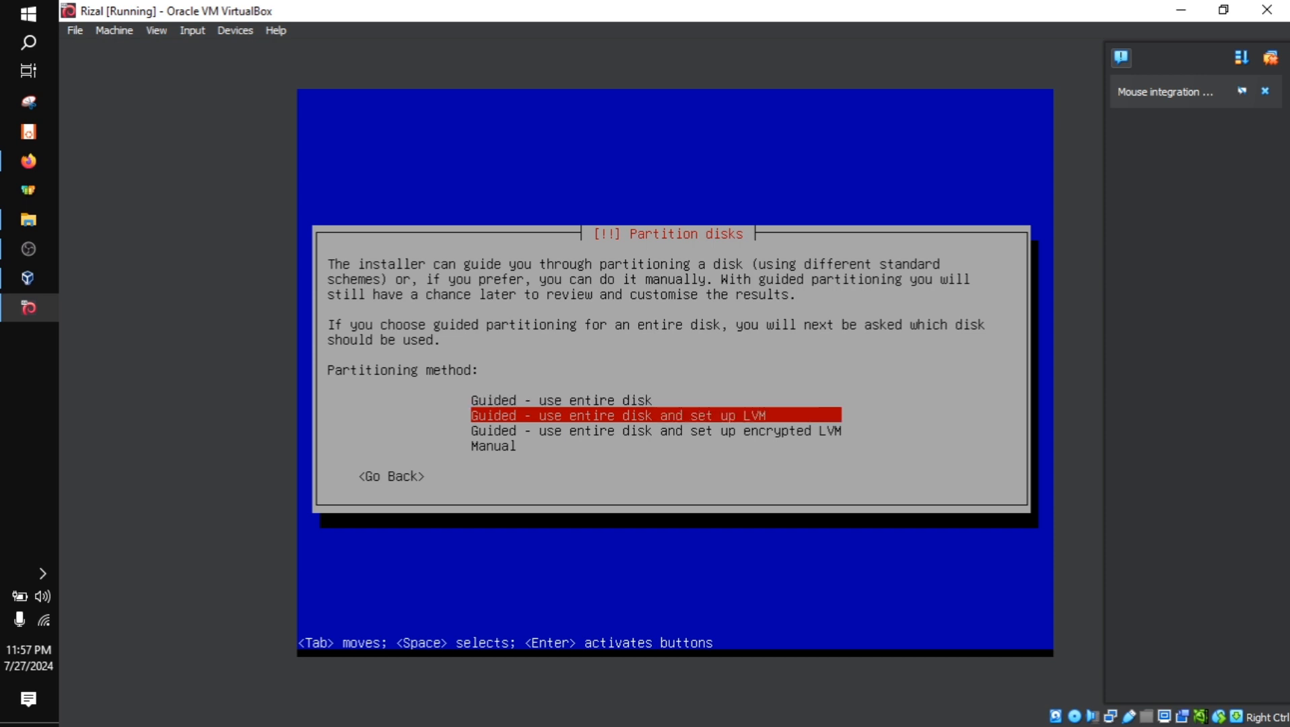
{"action": "key", "text": "Up"}
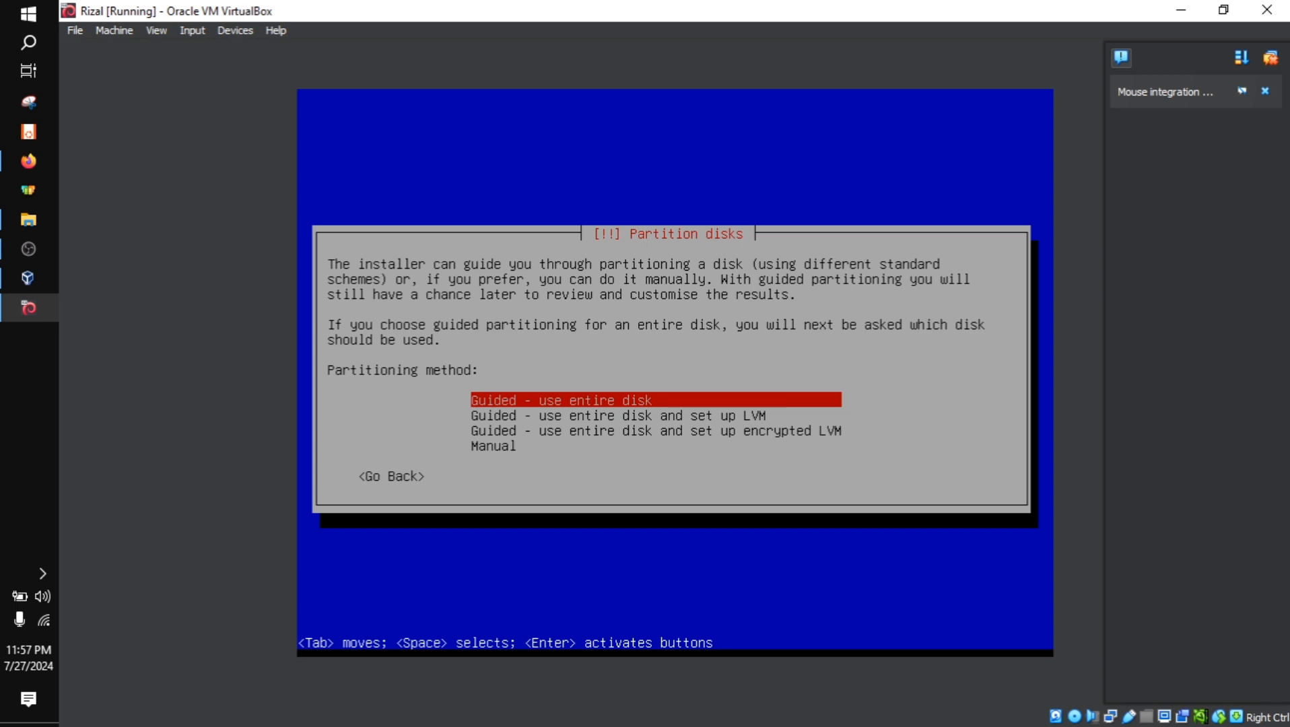
{"action": "key", "text": "Down"}
{"action": "key", "text": "Down"}
{"action": "key", "text": "Down"}
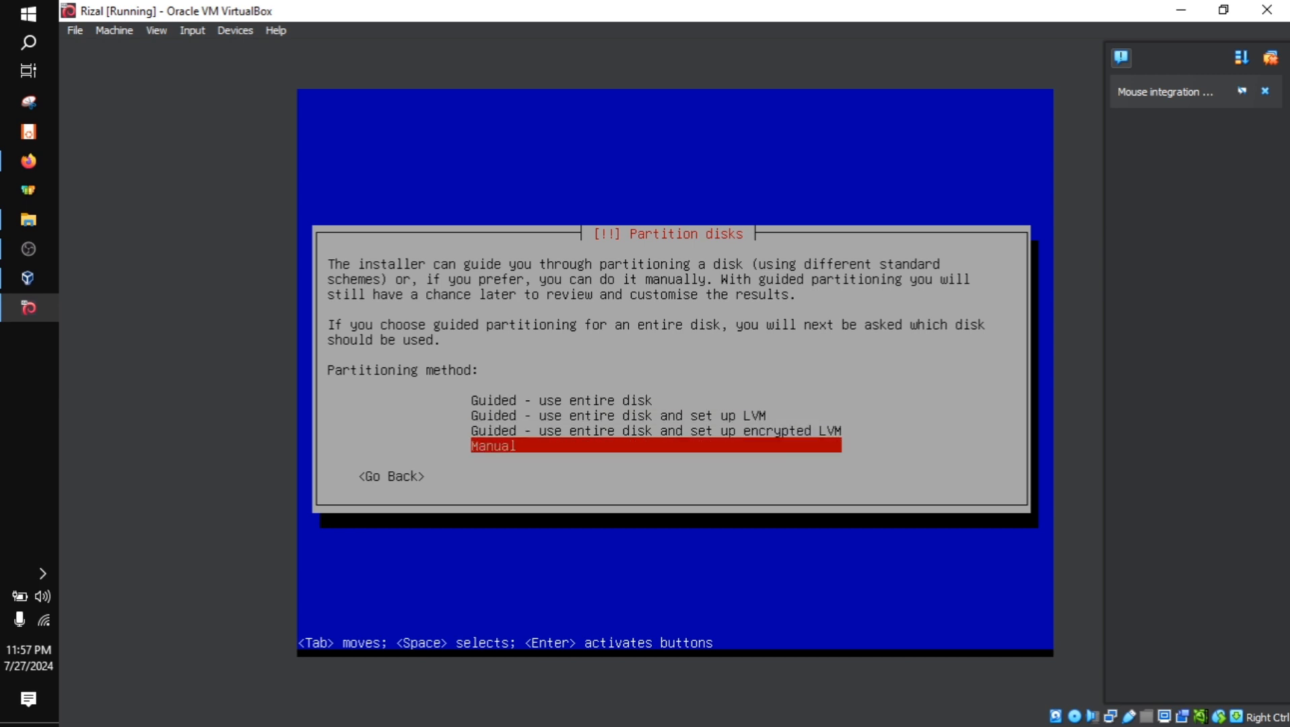
{"action": "key", "text": "Return"}
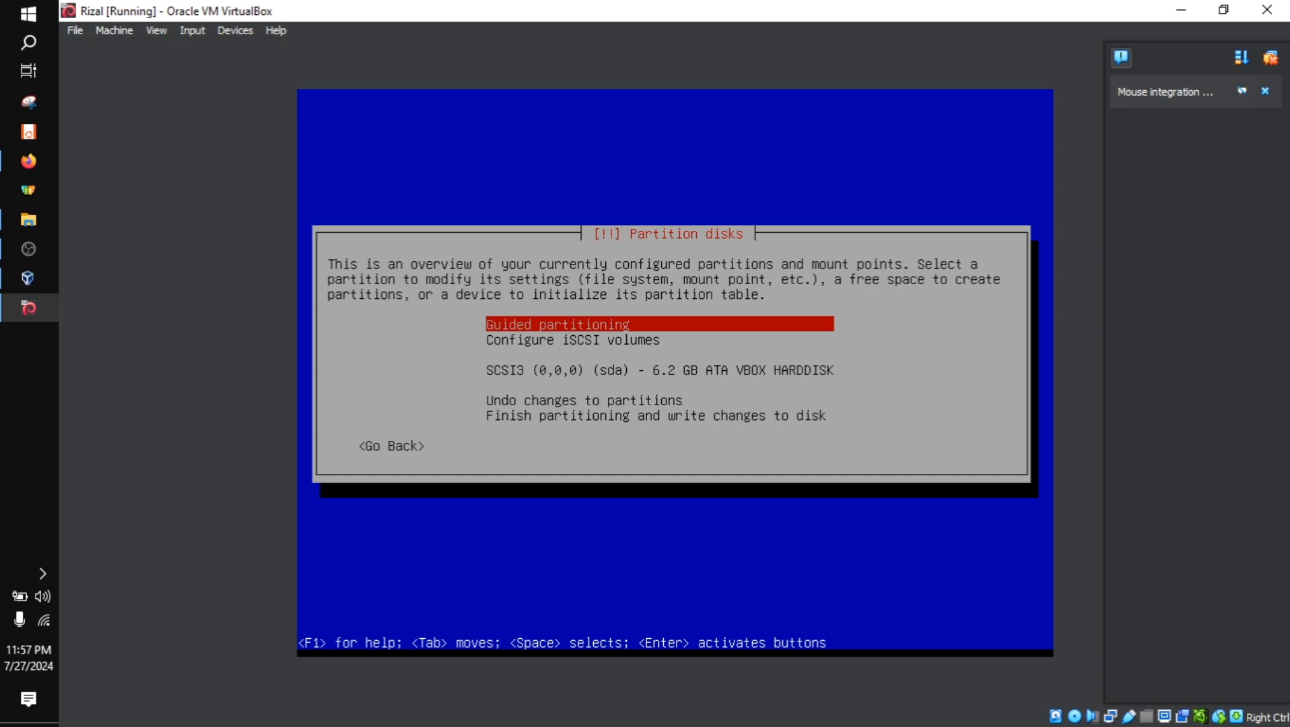
Select the whole disk SCSI3 (0,0,0) (sda) for initializing its partition table
{"action": "key", "text": "Down"}
{"action": "key", "text": "Down"}
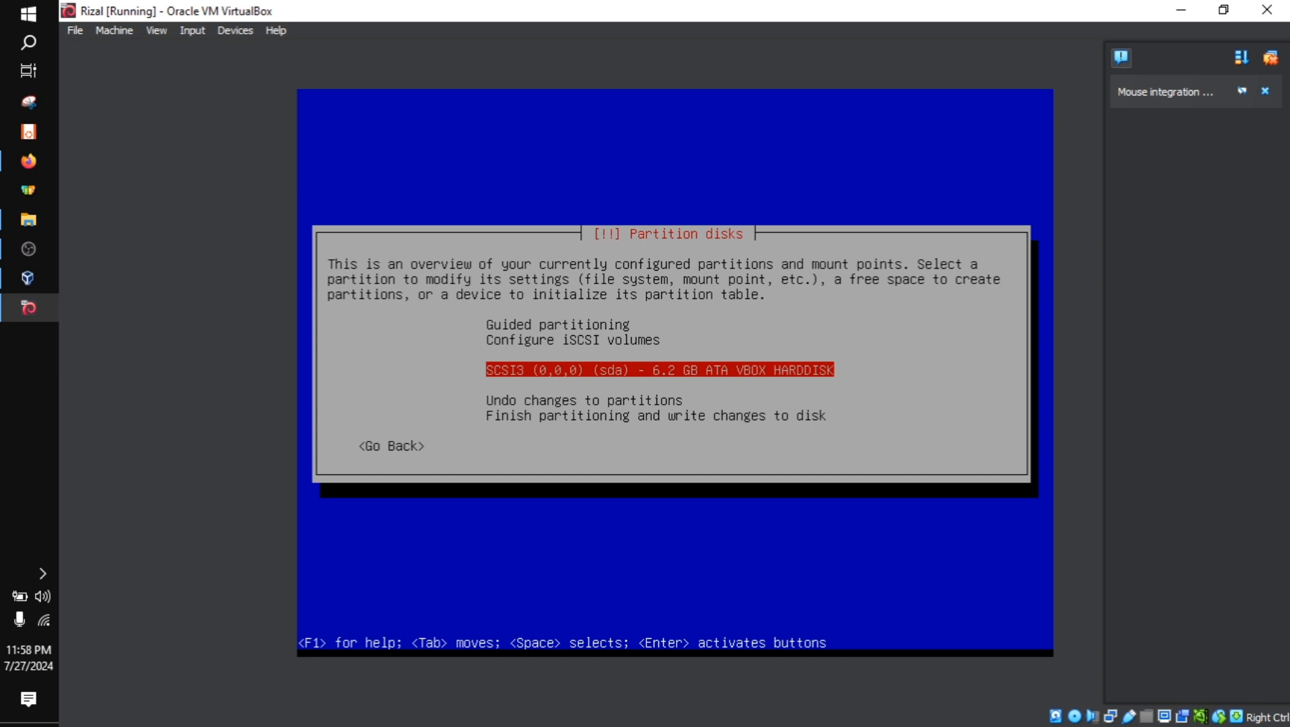
{"action": "key", "text": "Up"}
{"action": "key", "text": "Up"}
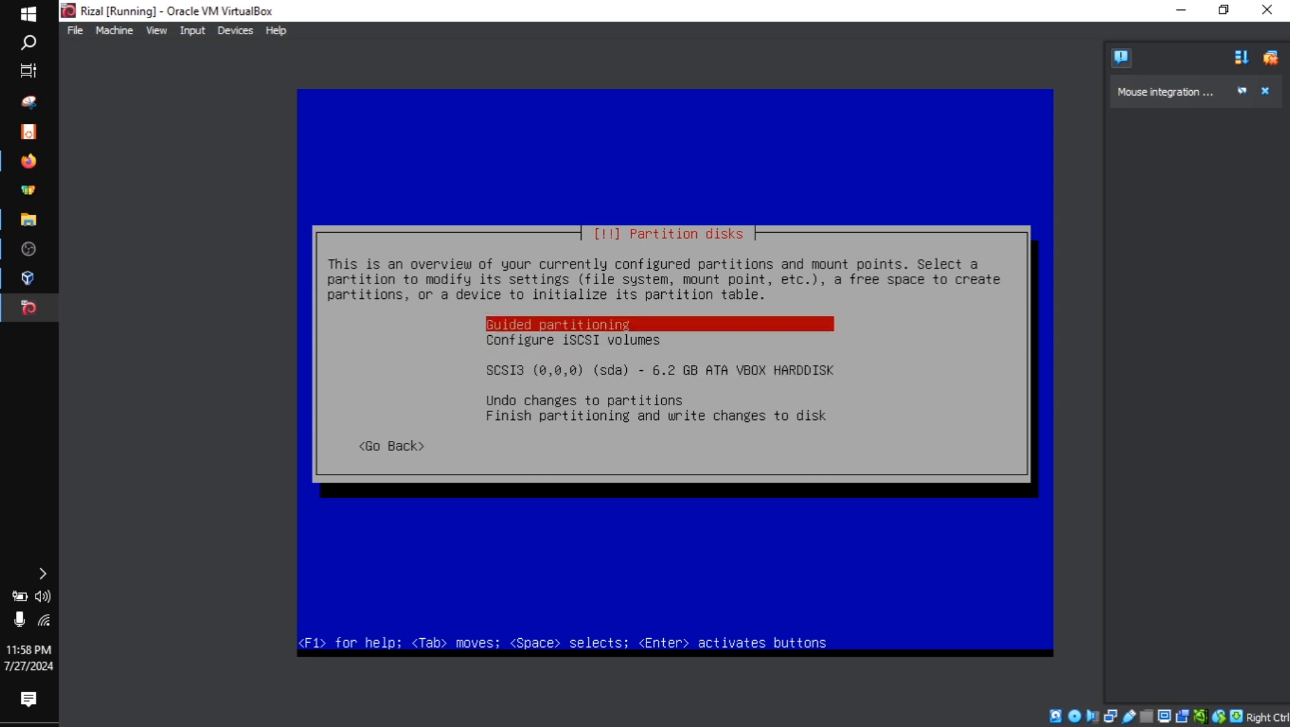
{"action": "key", "text": "Down"}
{"action": "key", "text": "Down"}
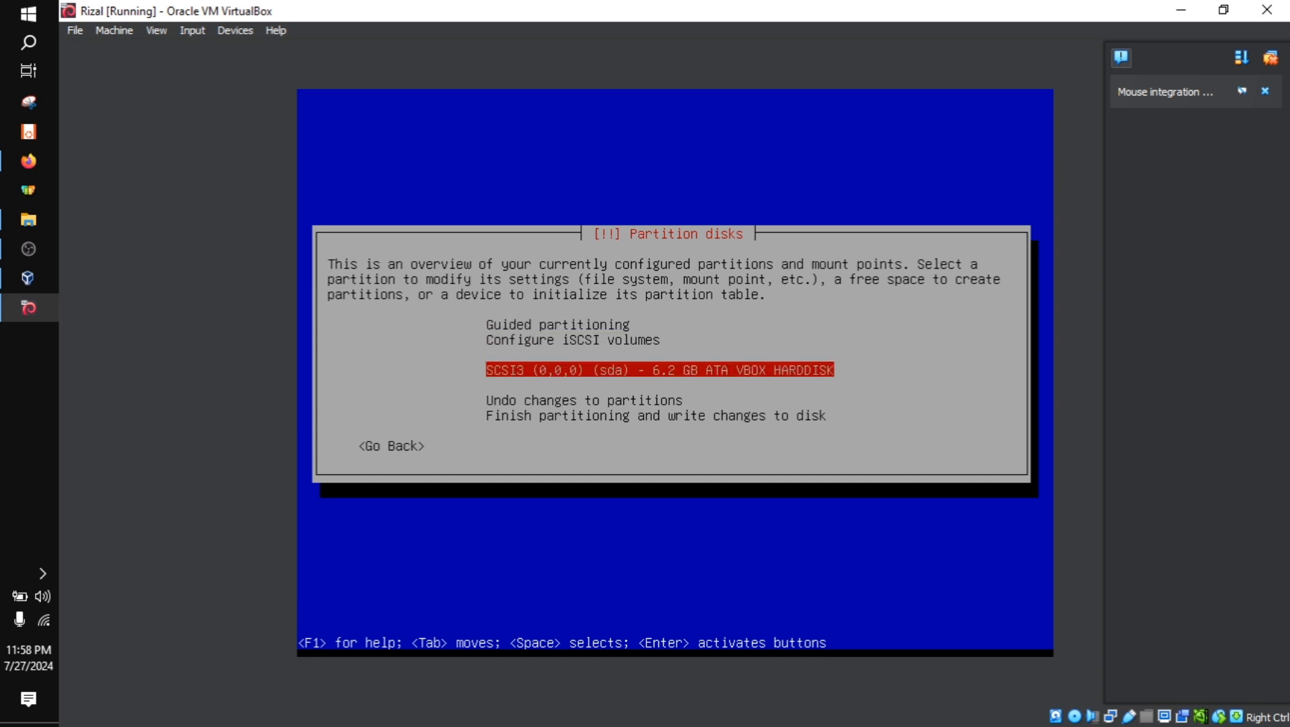
{"action": "key", "text": "Up"}
{"action": "key", "text": "Down"}
{"action": "key", "text": "Return"}
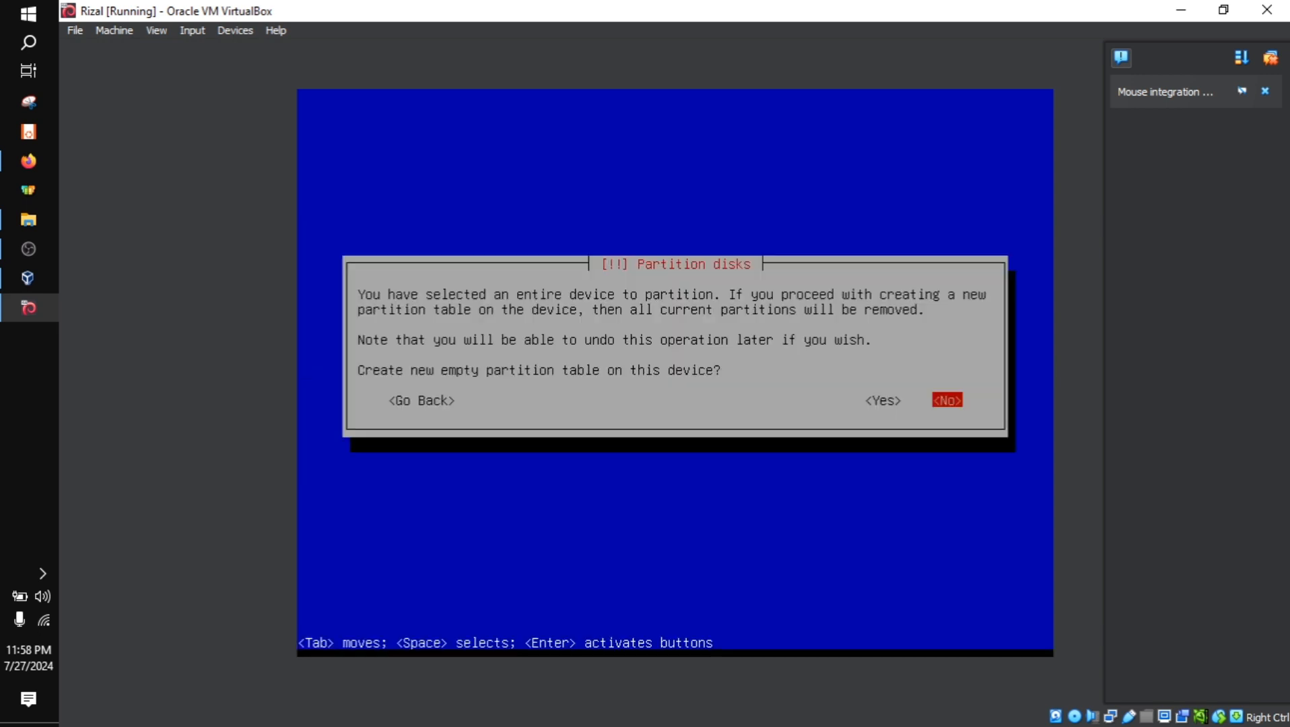
Create a new empty partition table on the disk and begin a new partition in its free space
{"action": "key", "text": "Left"}
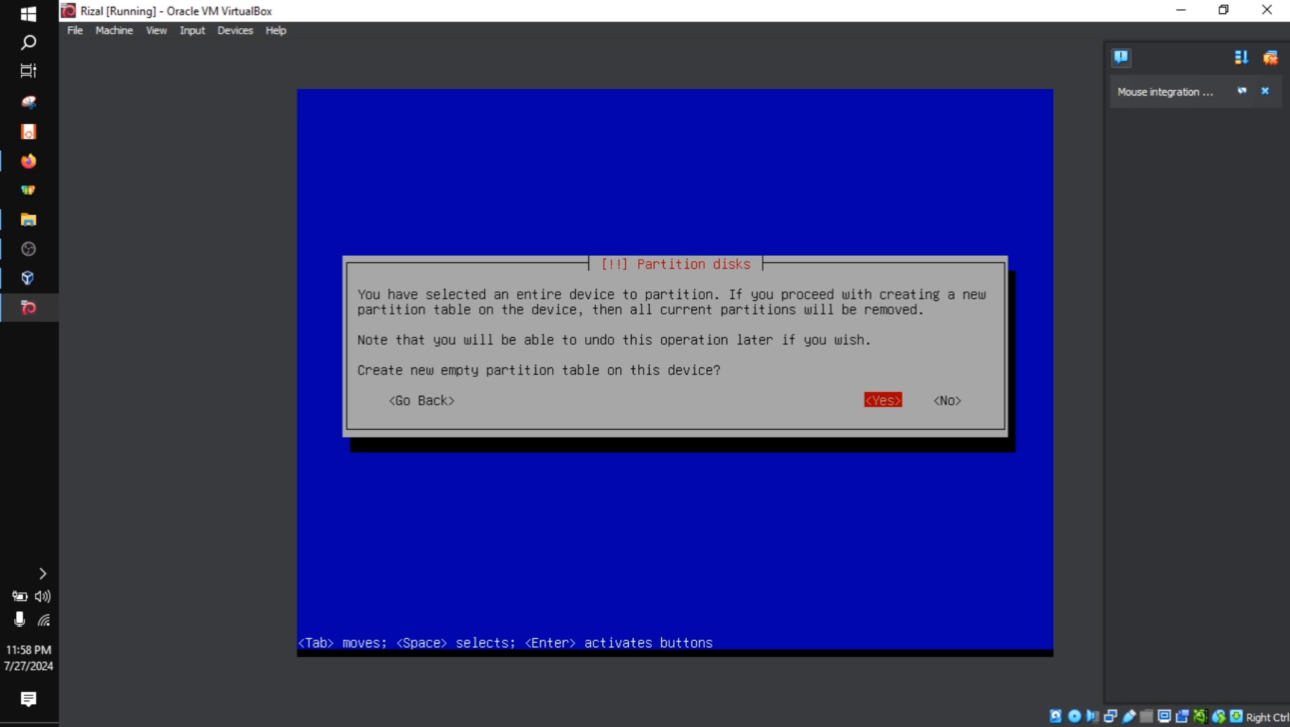
{"action": "key", "text": "Return"}
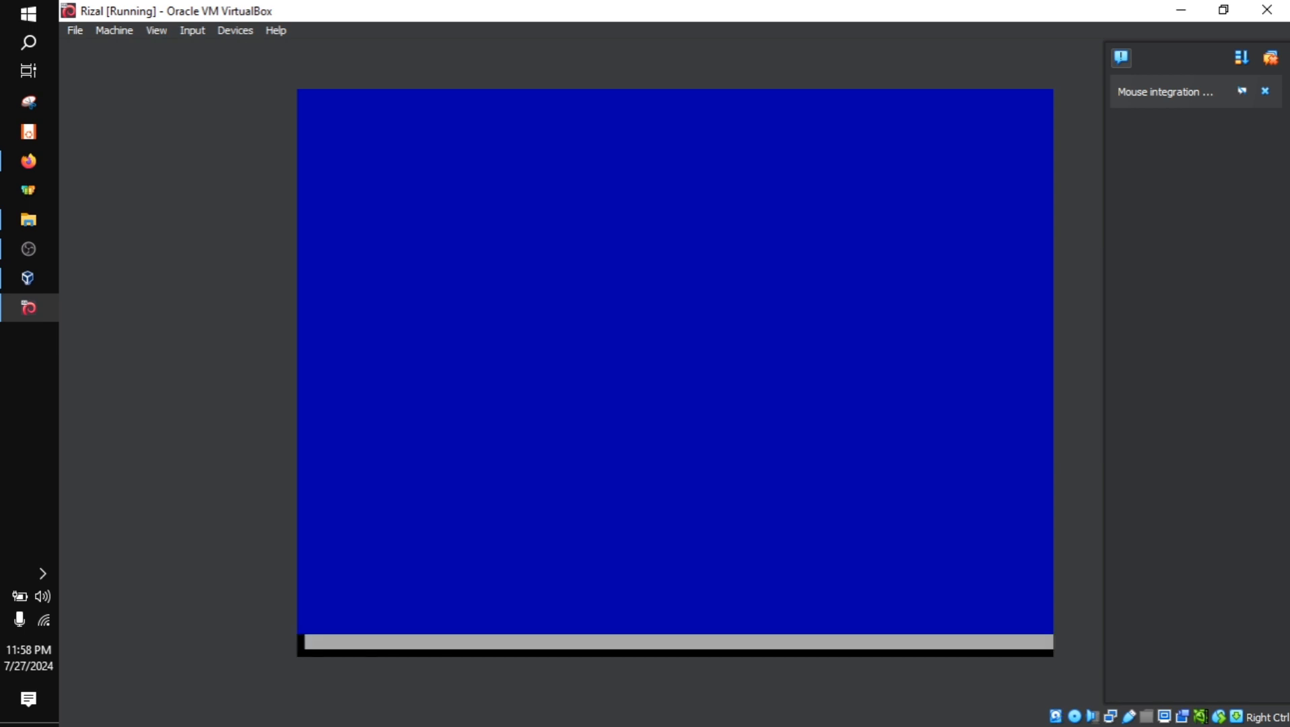
{"action": "key", "text": "Down"}
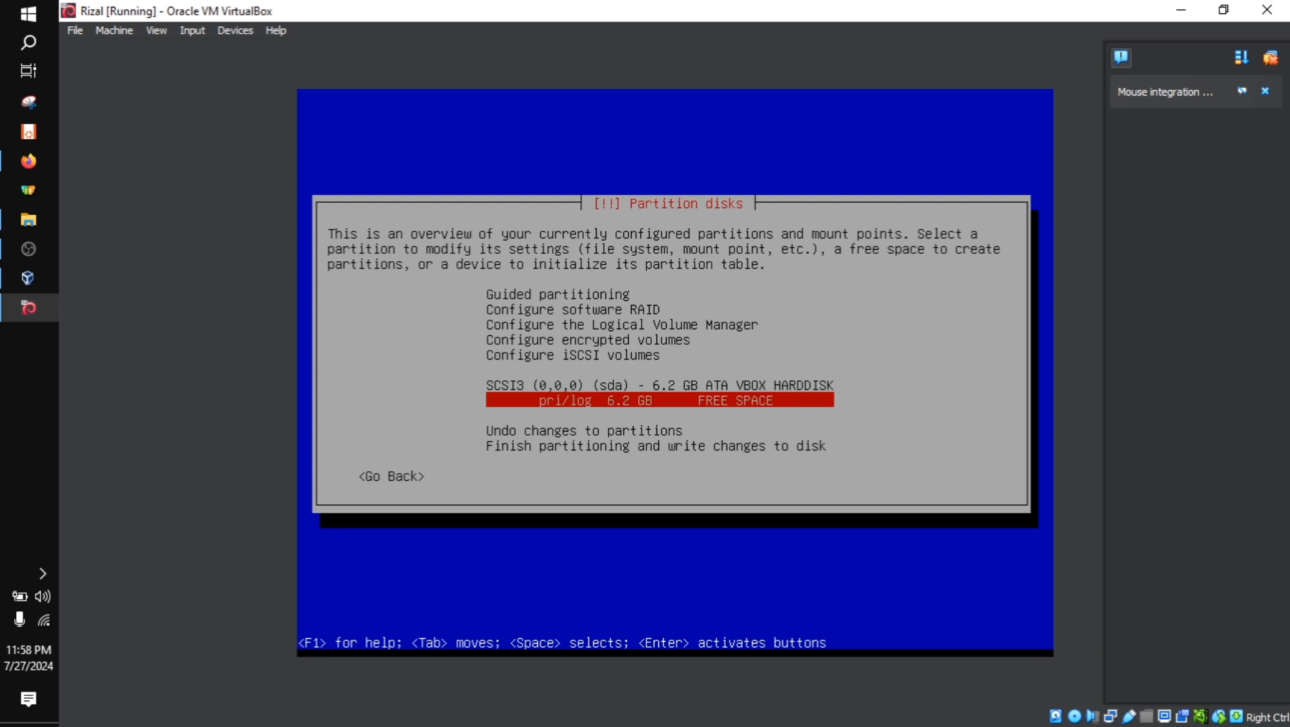
{"action": "key", "text": "Return"}
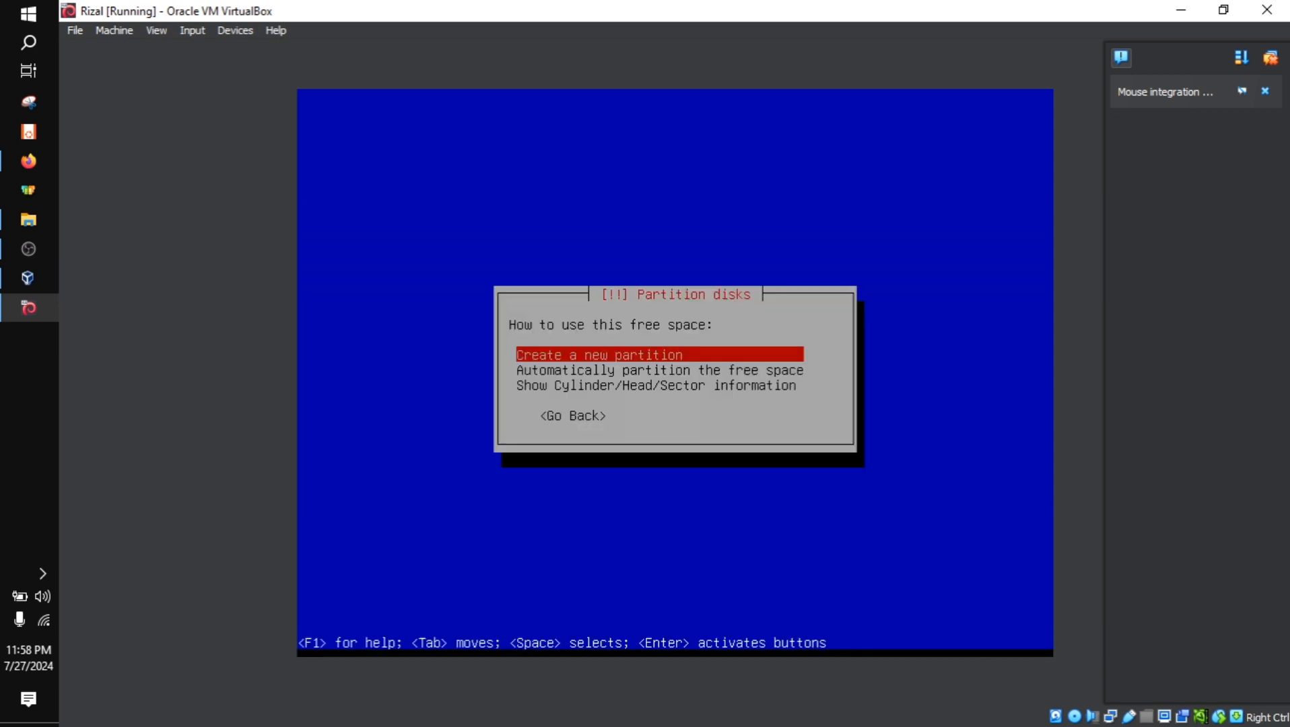
{"action": "key", "text": "Return"}
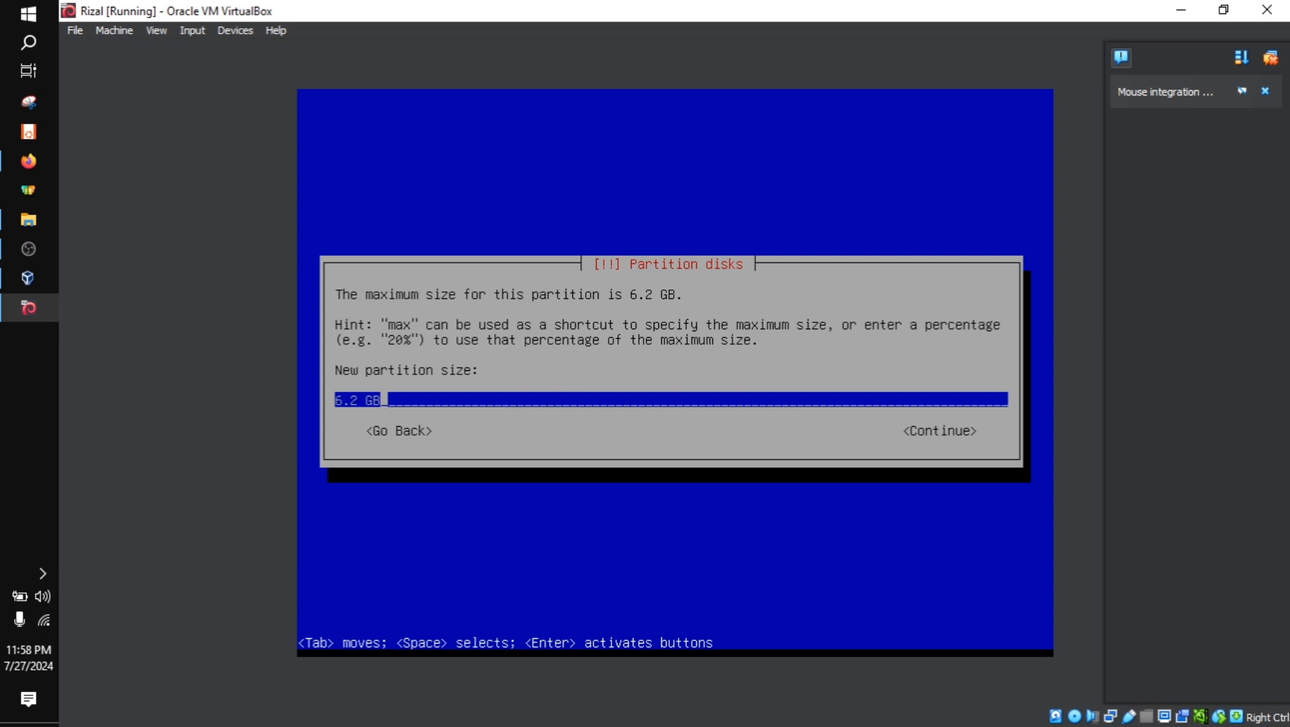
Set the new partition's size to 5.2 GB and make it a primary partition at the beginning of the available space
{"action": "key", "text": "Left"}
{"action": "key", "text": "Left"}
{"action": "key", "text": "Left"}
{"action": "key", "text": "Left"}
{"action": "key", "text": "Left"}
{"action": "key", "text": "Left"}
{"action": "key", "text": "Right"}
{"action": "key", "text": "Right"}
{"action": "key", "text": "Right"}
{"action": "key", "text": "Right"}
{"action": "key", "text": "Right"}
{"action": "key", "text": "Right"}
{"action": "key", "text": "Right"}
{"action": "key", "text": "Left"}
{"action": "key", "text": "Left"}
{"action": "key", "text": "Left"}
{"action": "key", "text": "Left"}
{"action": "key", "text": "Left"}
{"action": "key", "text": "Left"}
{"action": "key", "text": "Delete"}
{"action": "type", "text": "5"}
{"action": "key", "text": "Tab"}
{"action": "key", "text": "Return"}
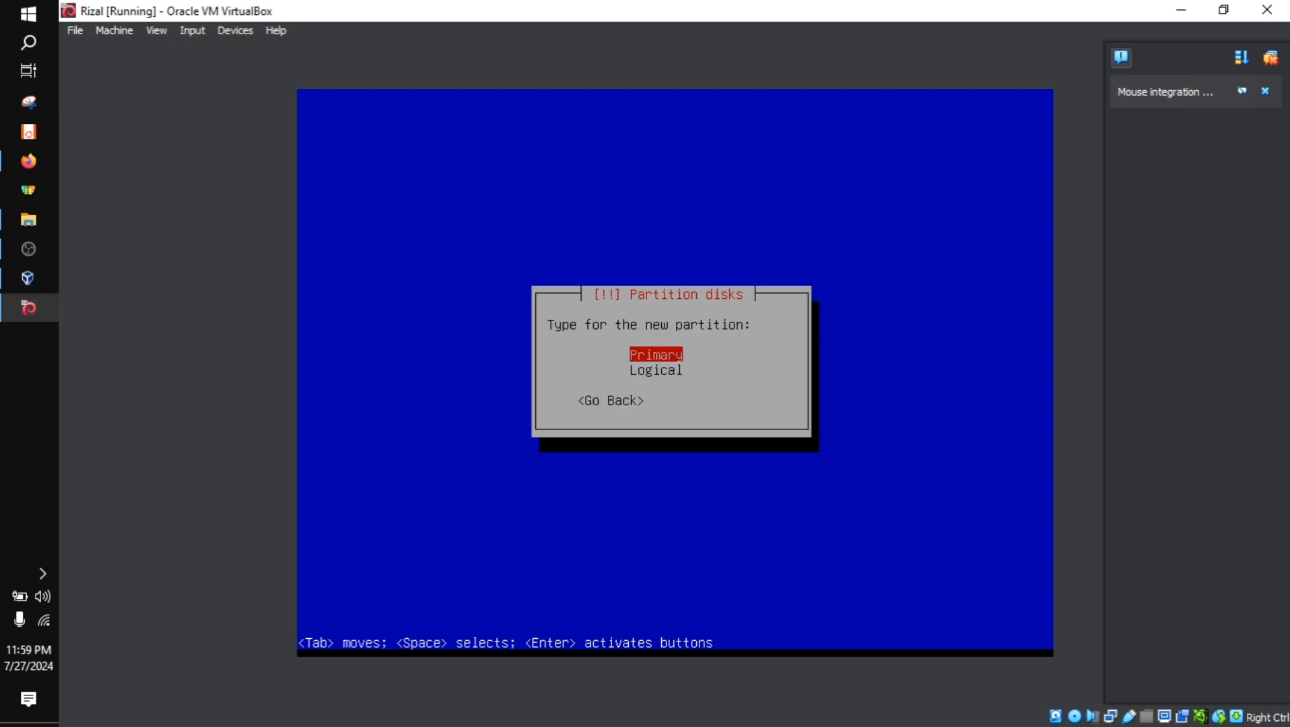
{"action": "key", "text": "Return"}
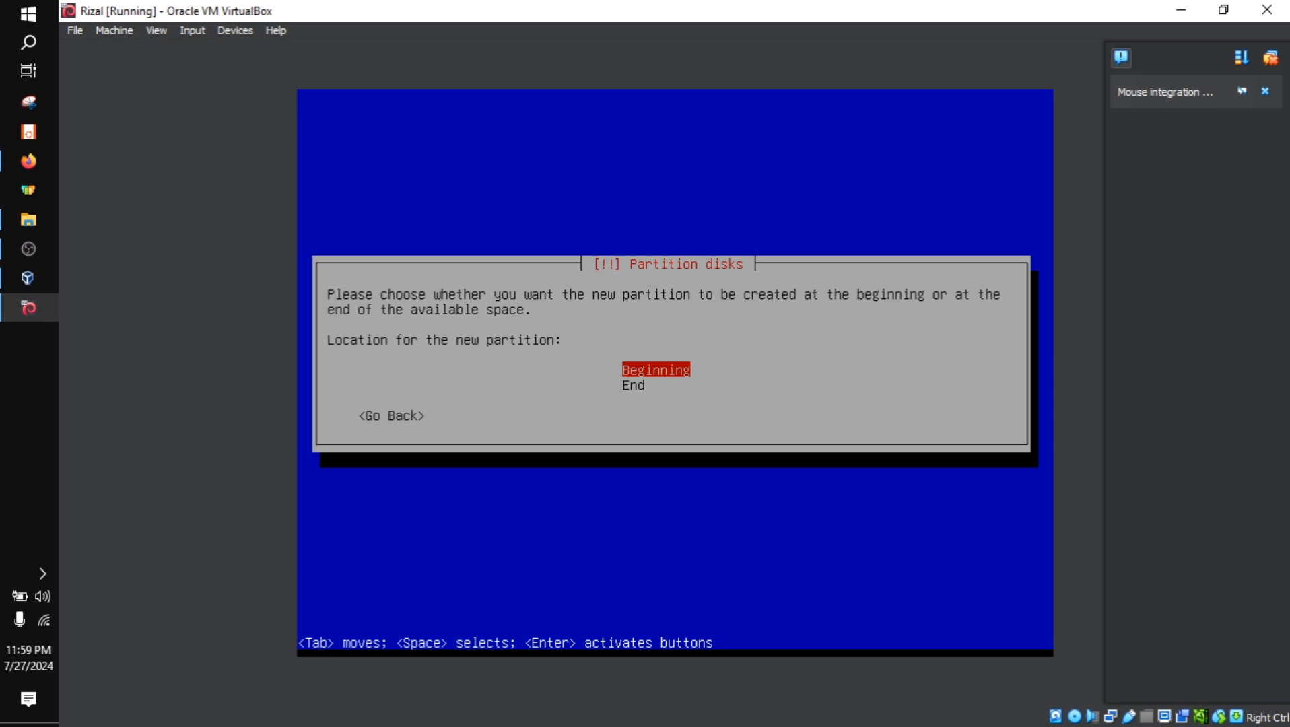
{"action": "key", "text": "Return"}
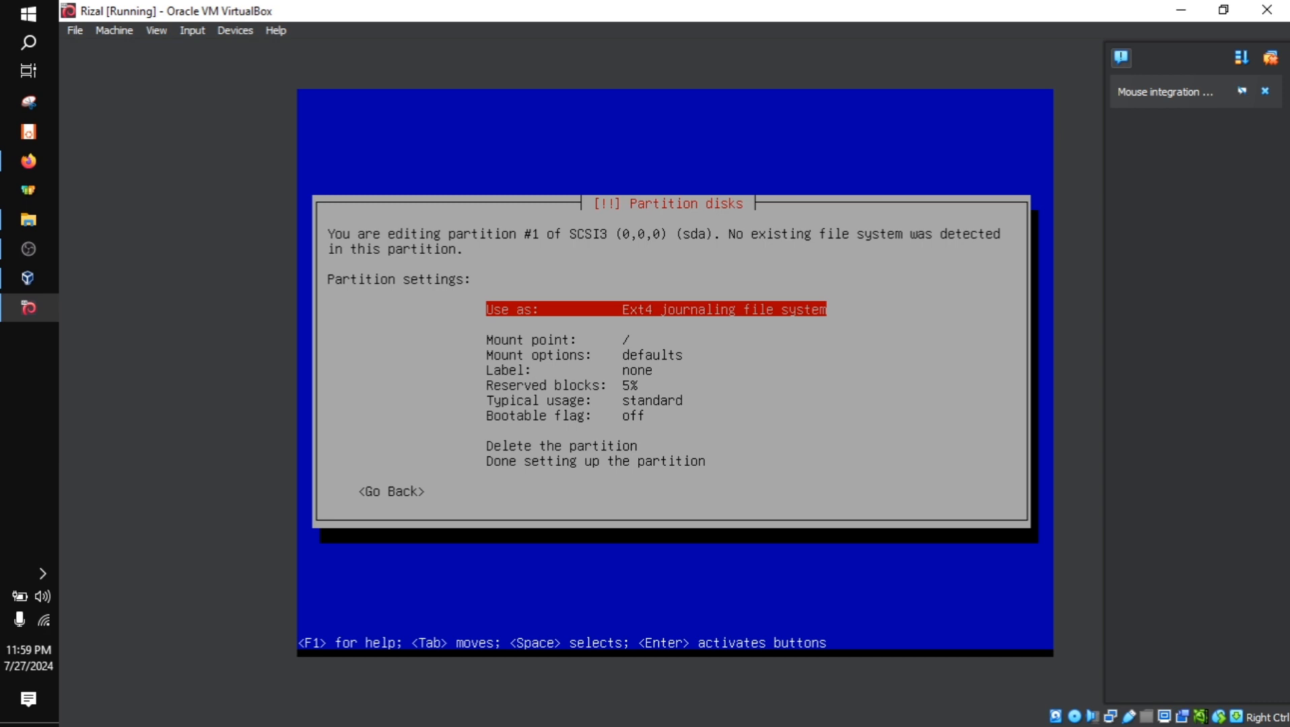
Choose / - the root file system as the mount point for partition #1
{"action": "key", "text": "Down"}
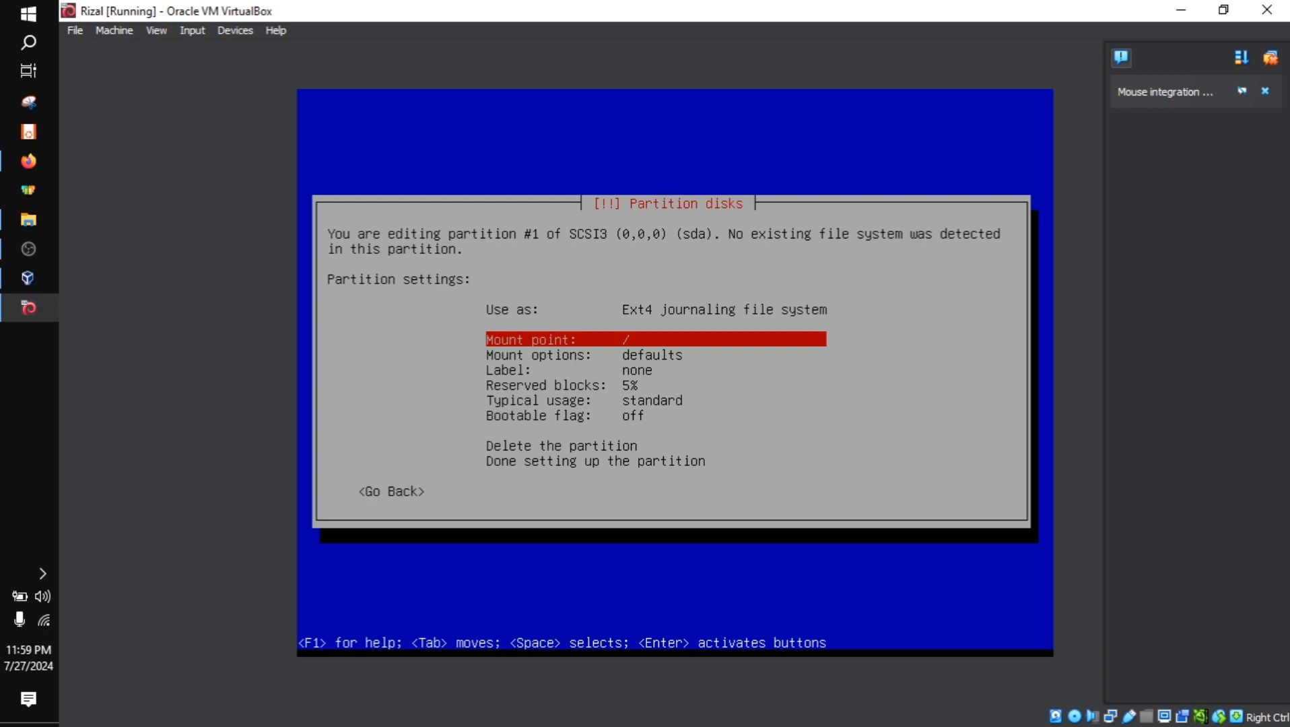
{"action": "key", "text": "Return"}
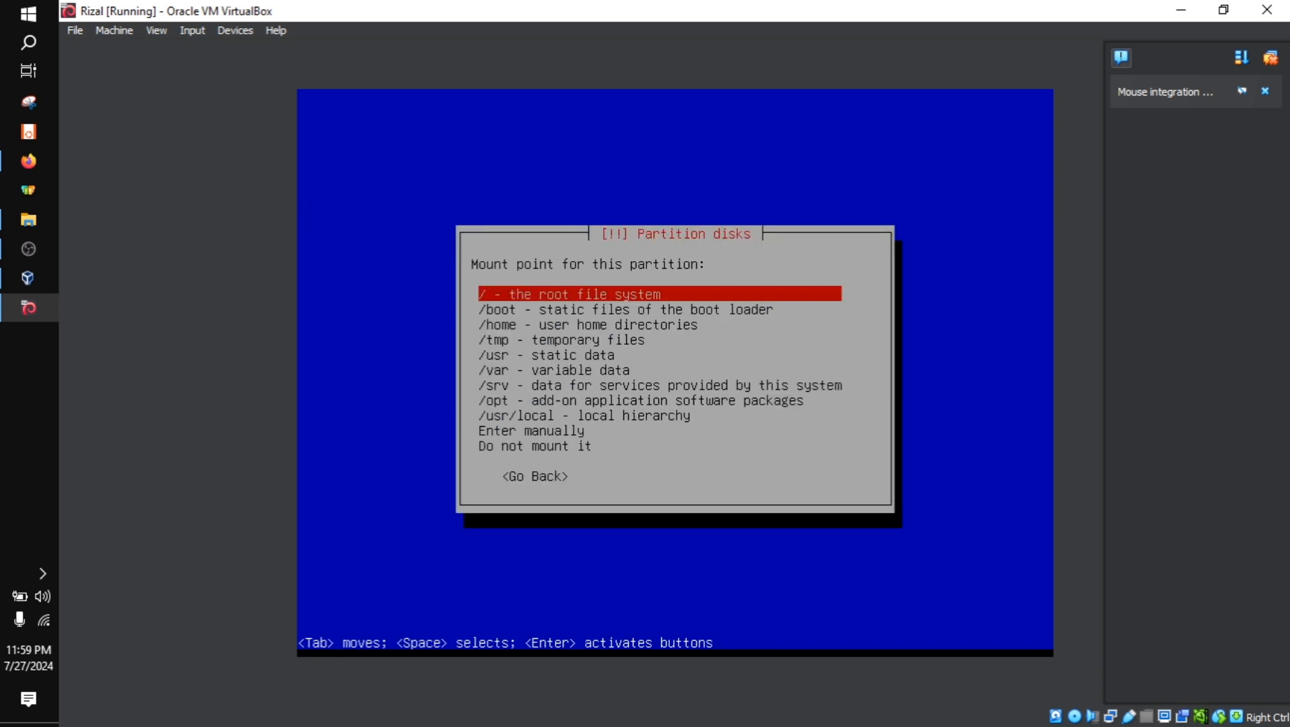
{"action": "key", "text": "Down"}
{"action": "key", "text": "Down"}
{"action": "key", "text": "Down"}
{"action": "key", "text": "Up"}
{"action": "key", "text": "Up"}
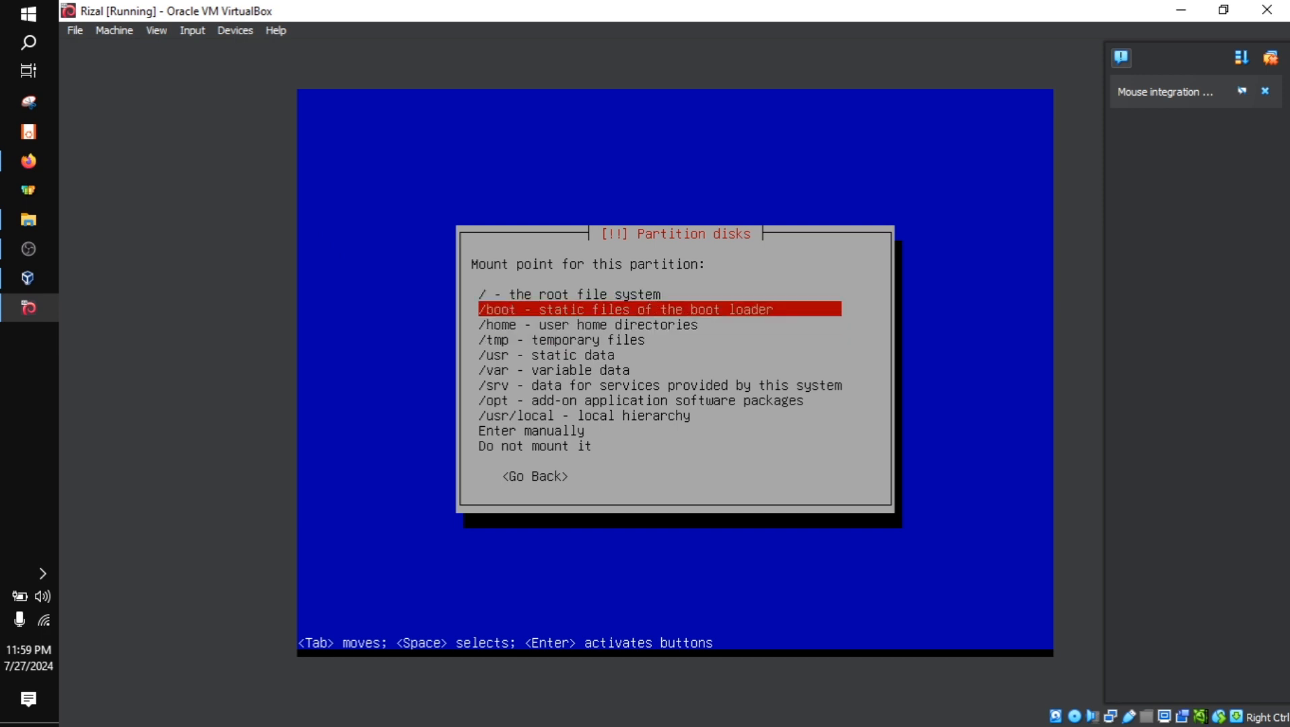
{"action": "key", "text": "Down"}
{"action": "key", "text": "Down"}
{"action": "key", "text": "Down"}
{"action": "key", "text": "Down"}
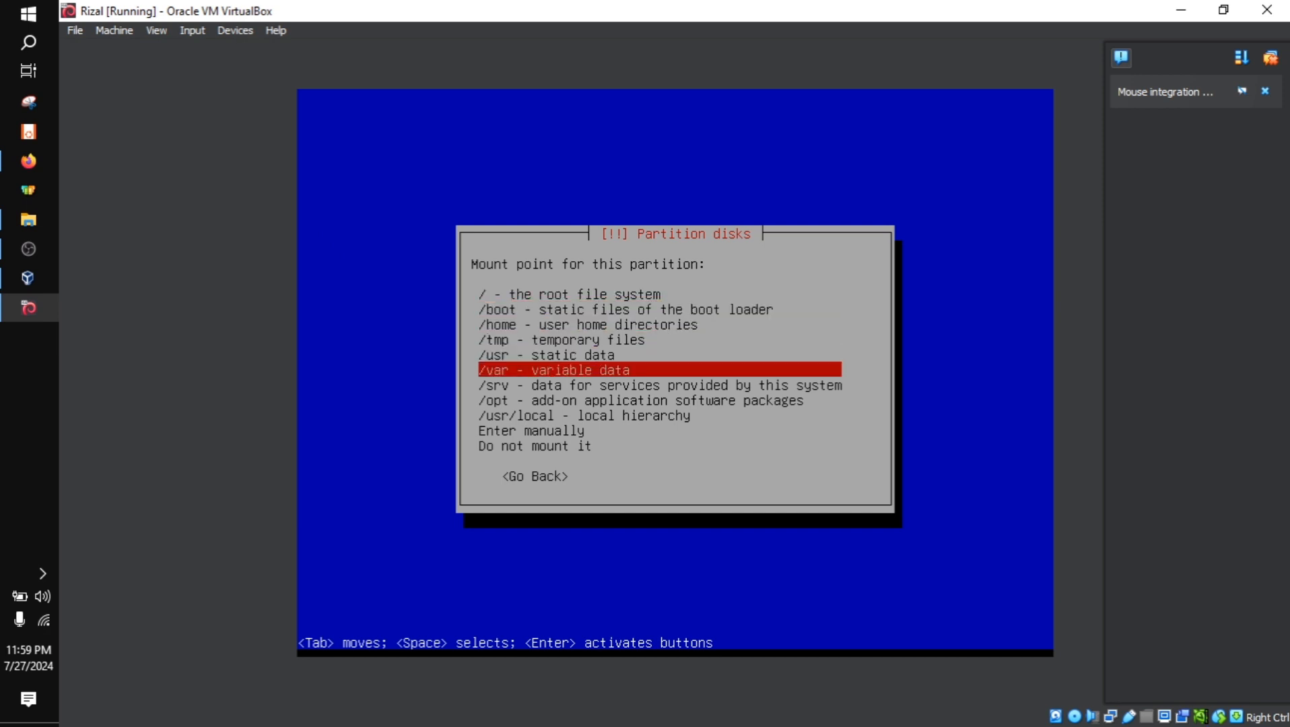
{"action": "key", "text": "Up"}
{"action": "key", "text": "Up"}
{"action": "key", "text": "Up"}
{"action": "key", "text": "Up"}
{"action": "key", "text": "Up"}
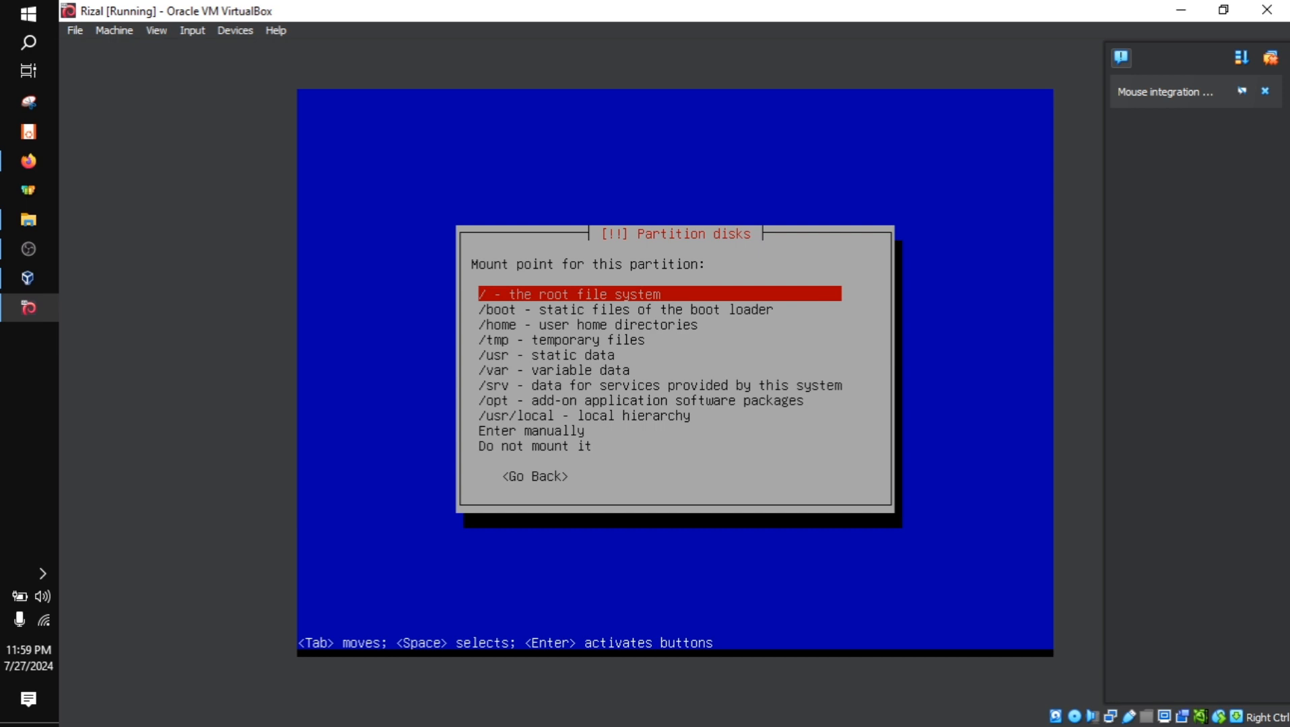
{"action": "key", "text": "Return"}
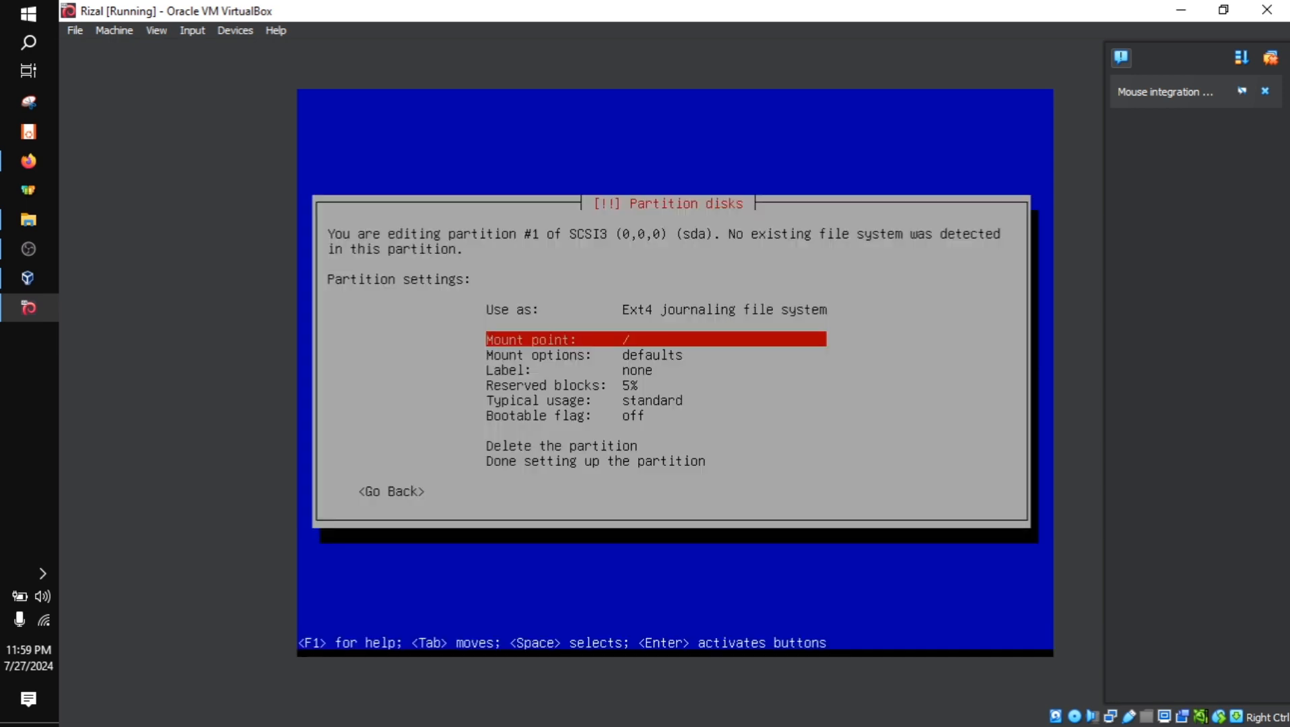
Finish setting up partition #1 and return to the partition overview
{"action": "key", "text": "Down"}
{"action": "key", "text": "Down"}
{"action": "key", "text": "Down"}
{"action": "key", "text": "Down"}
{"action": "key", "text": "Down"}
{"action": "key", "text": "Down"}
{"action": "key", "text": "Down"}
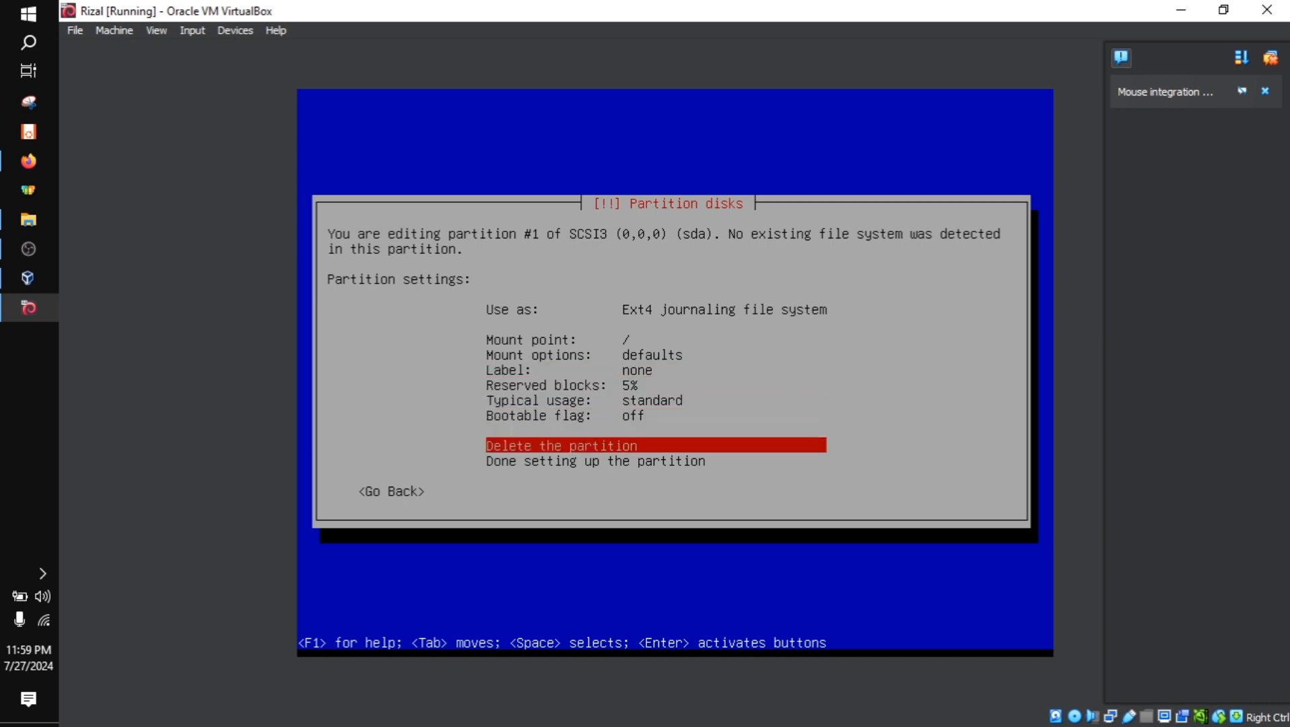
{"action": "key", "text": "Return"}
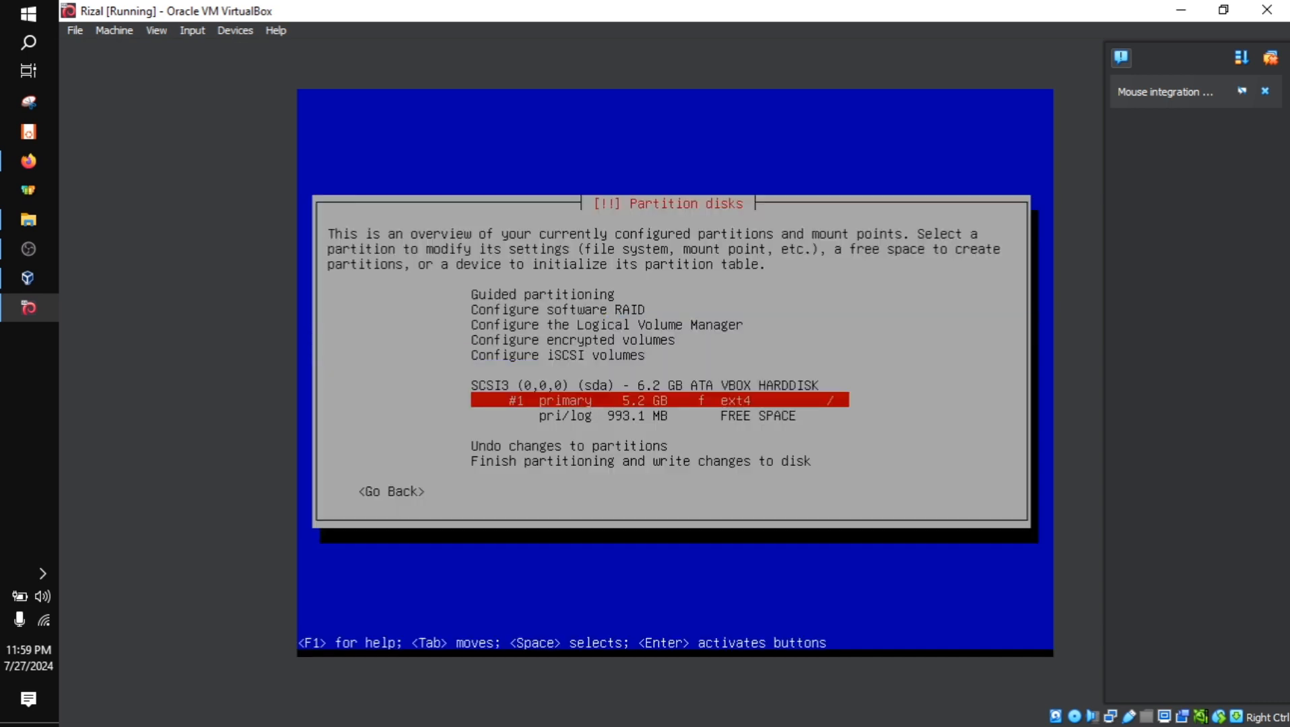
Create a logical partition that takes up all the remaining 993.1 MB of free space
{"action": "key", "text": "Down"}
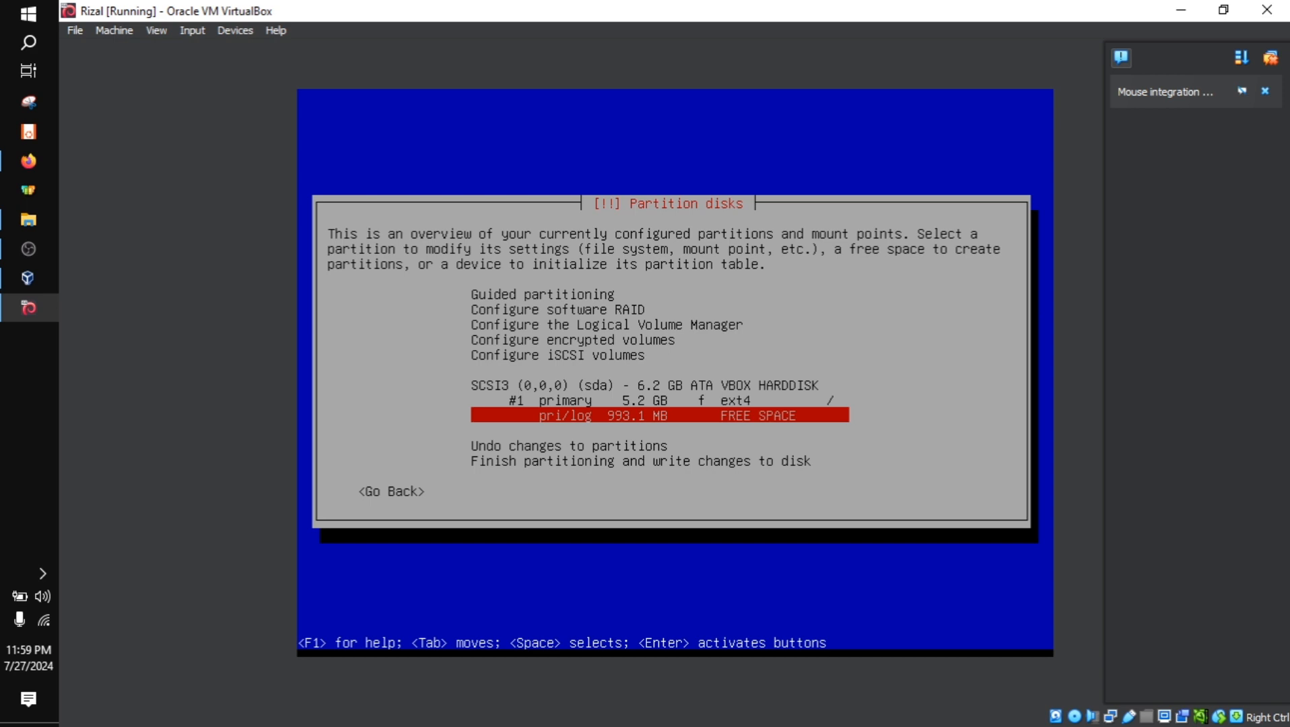
{"action": "key", "text": "Return"}
{"action": "key", "text": "Return"}
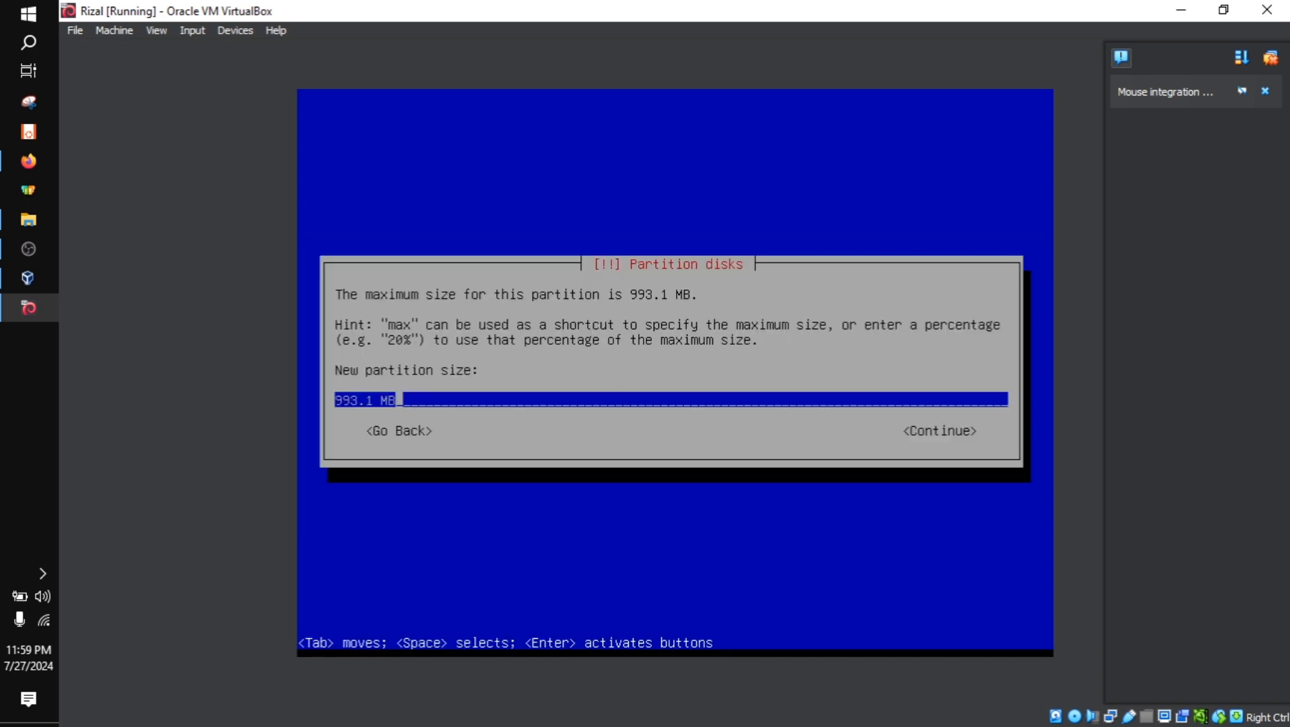
{"action": "key", "text": "Tab"}
{"action": "key", "text": "Return"}
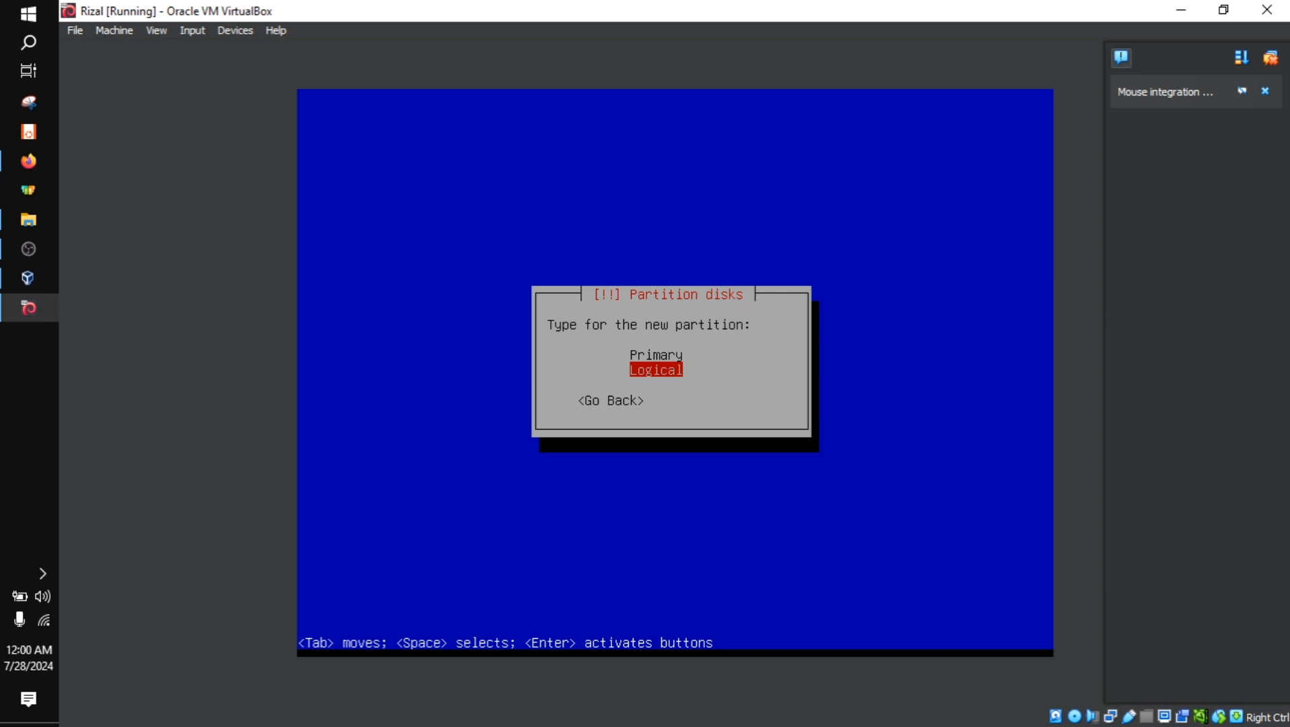
{"action": "key", "text": "Return"}
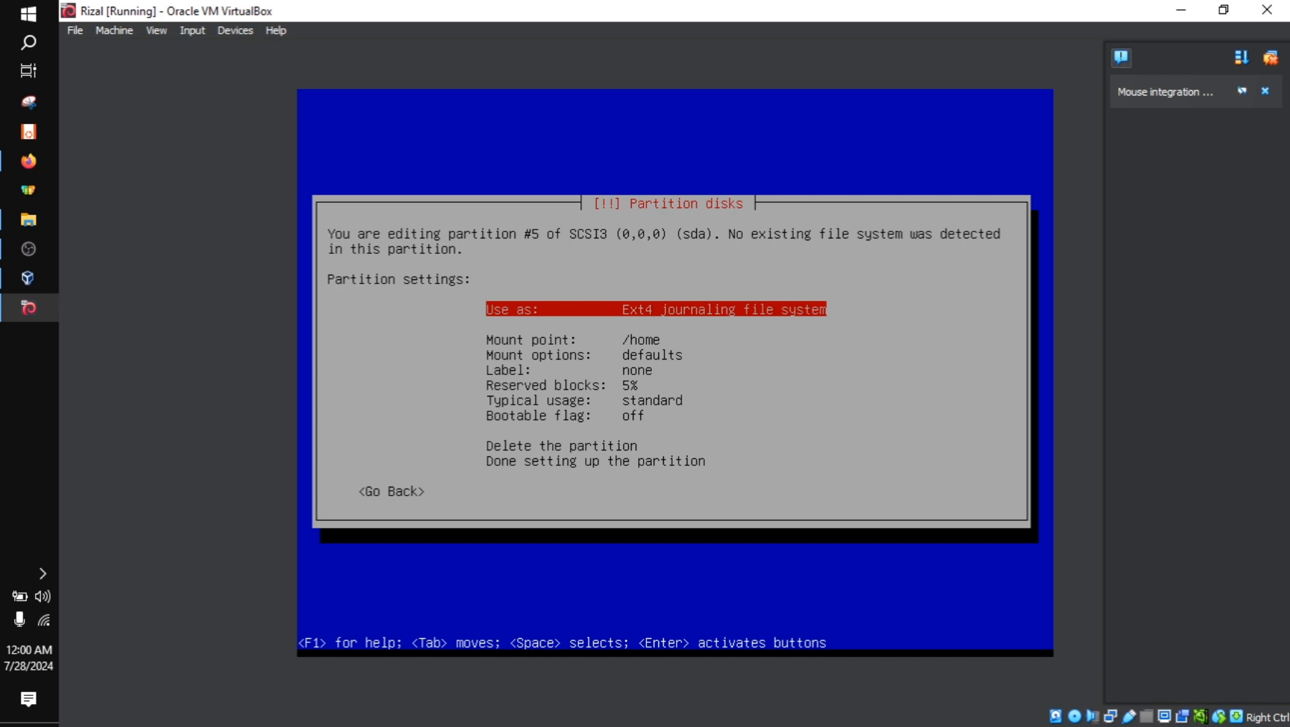
Set partition #5 to be used as swap area
{"action": "key", "text": "Return"}
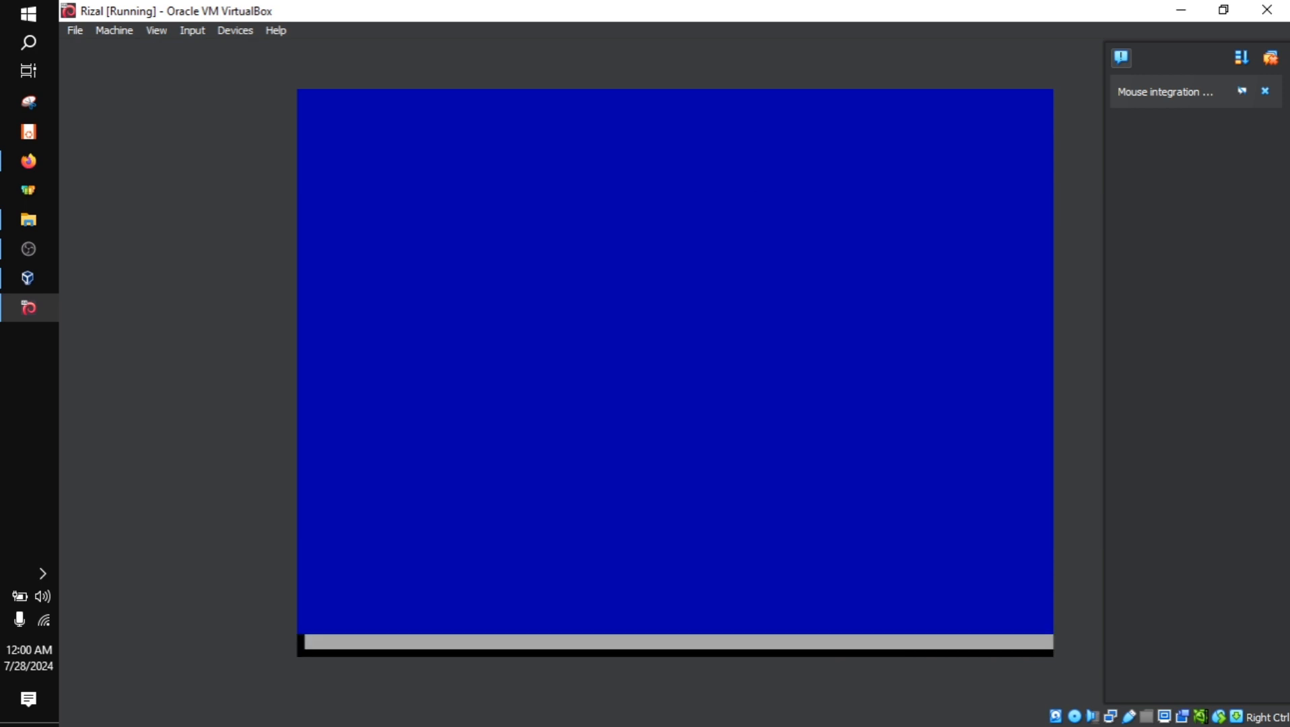
{"action": "key", "text": "Down"}
{"action": "key", "text": "Down"}
{"action": "key", "text": "Down"}
{"action": "key", "text": "Down"}
{"action": "key", "text": "Down"}
{"action": "key", "text": "Down"}
{"action": "key", "text": "Down"}
{"action": "key", "text": "Down"}
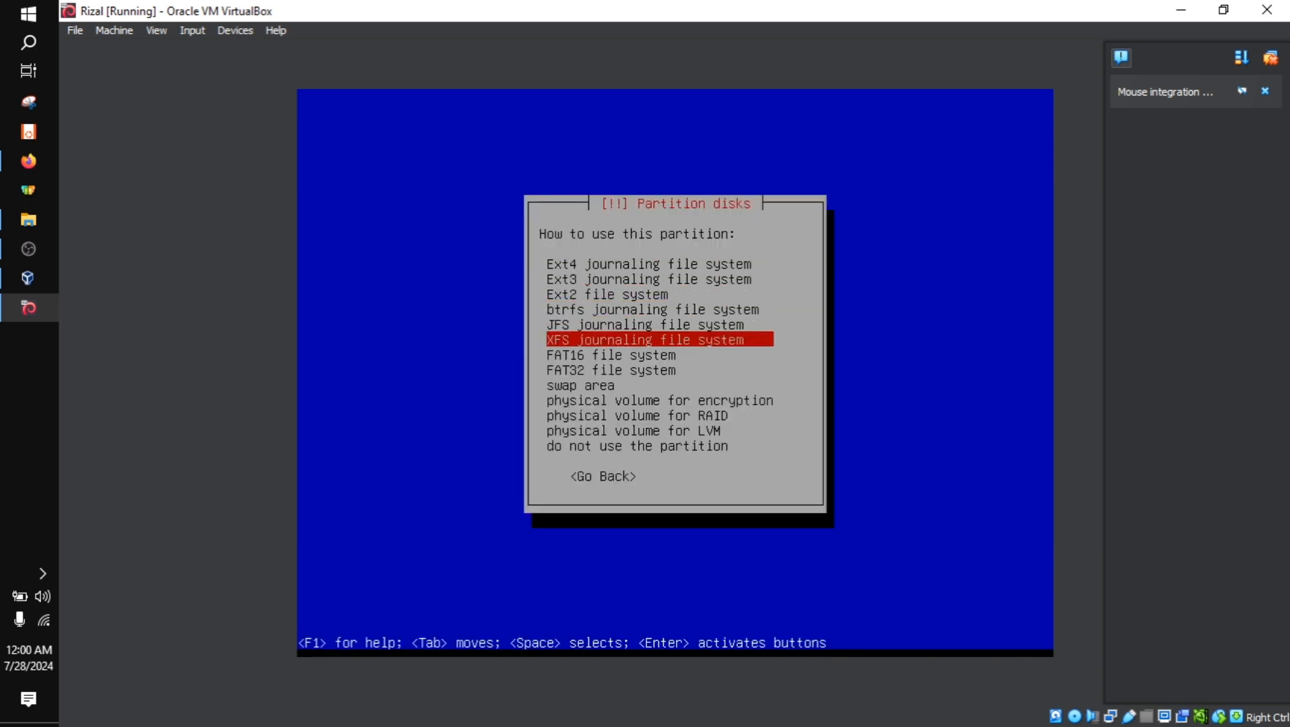
{"action": "key", "text": "Return"}
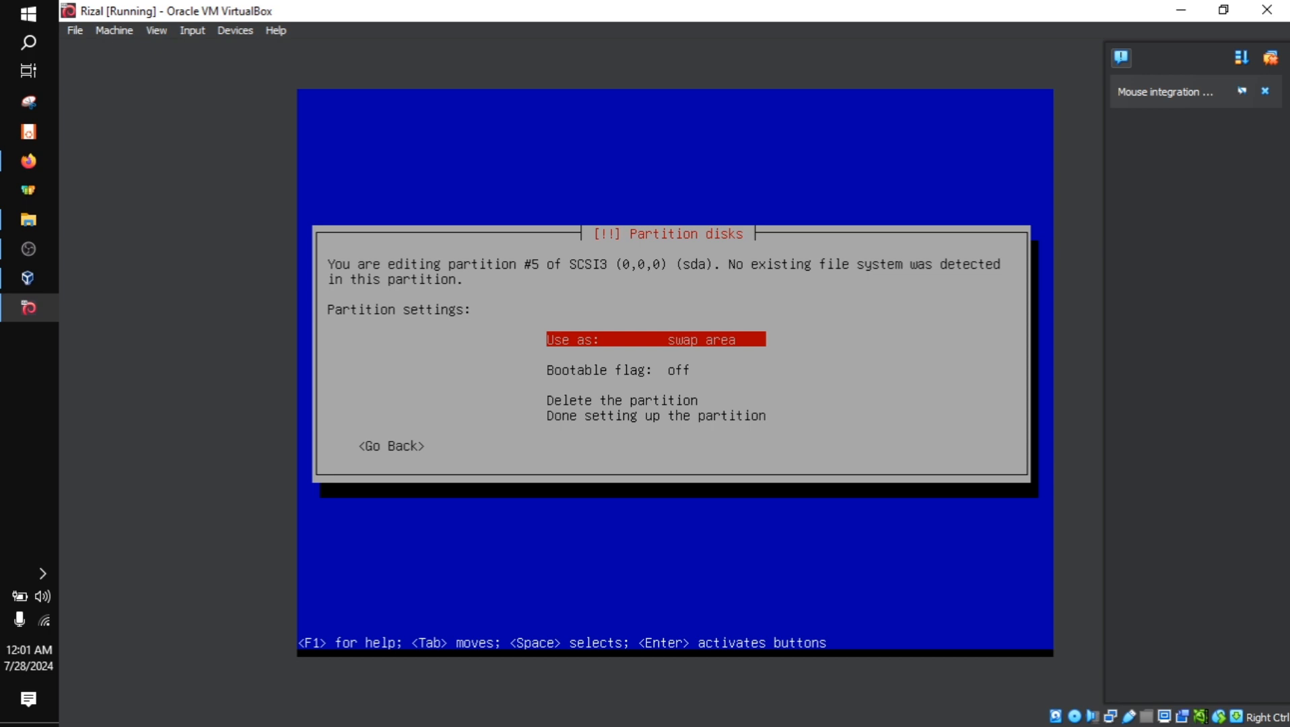
Finish setting up the swap partition and return to the partition overview
{"action": "key", "text": "Down"}
{"action": "key", "text": "Down"}
{"action": "key", "text": "Down"}
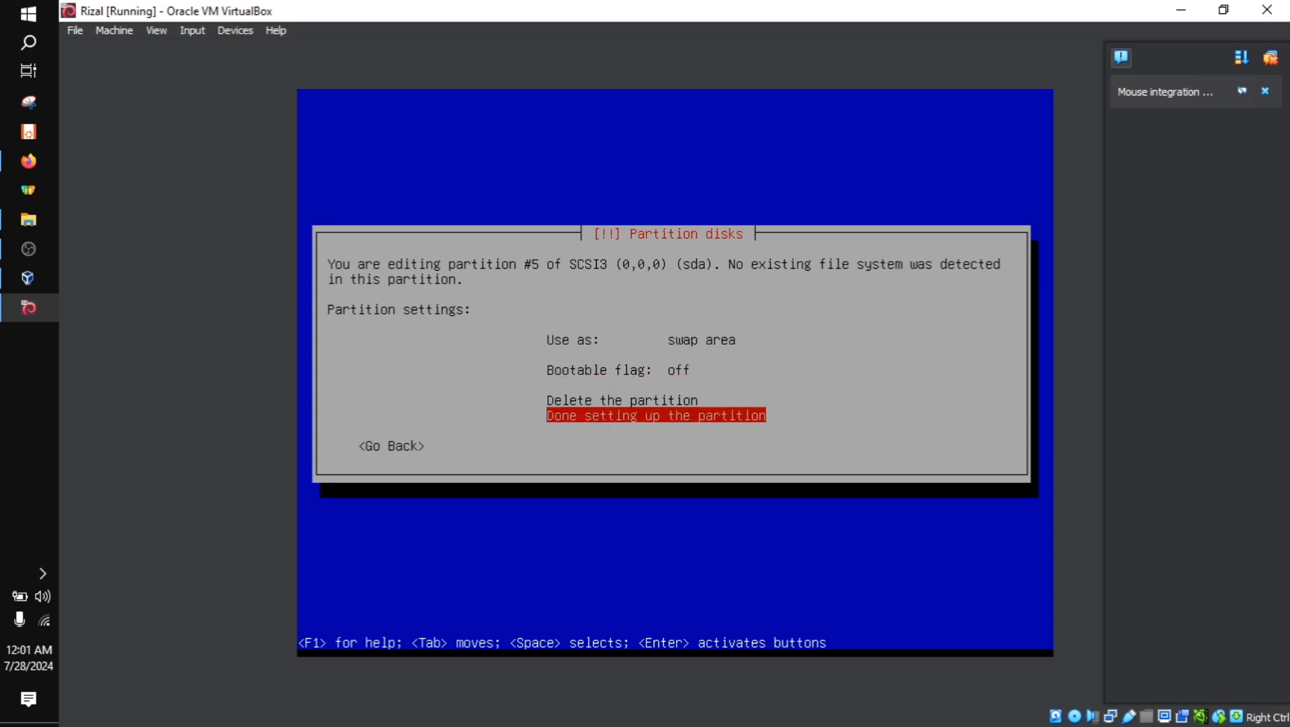
{"action": "key", "text": "Return"}
Review the disk's primary ext4 root partition and logical swap partition in the partition overview
{"action": "key", "text": "Down"}
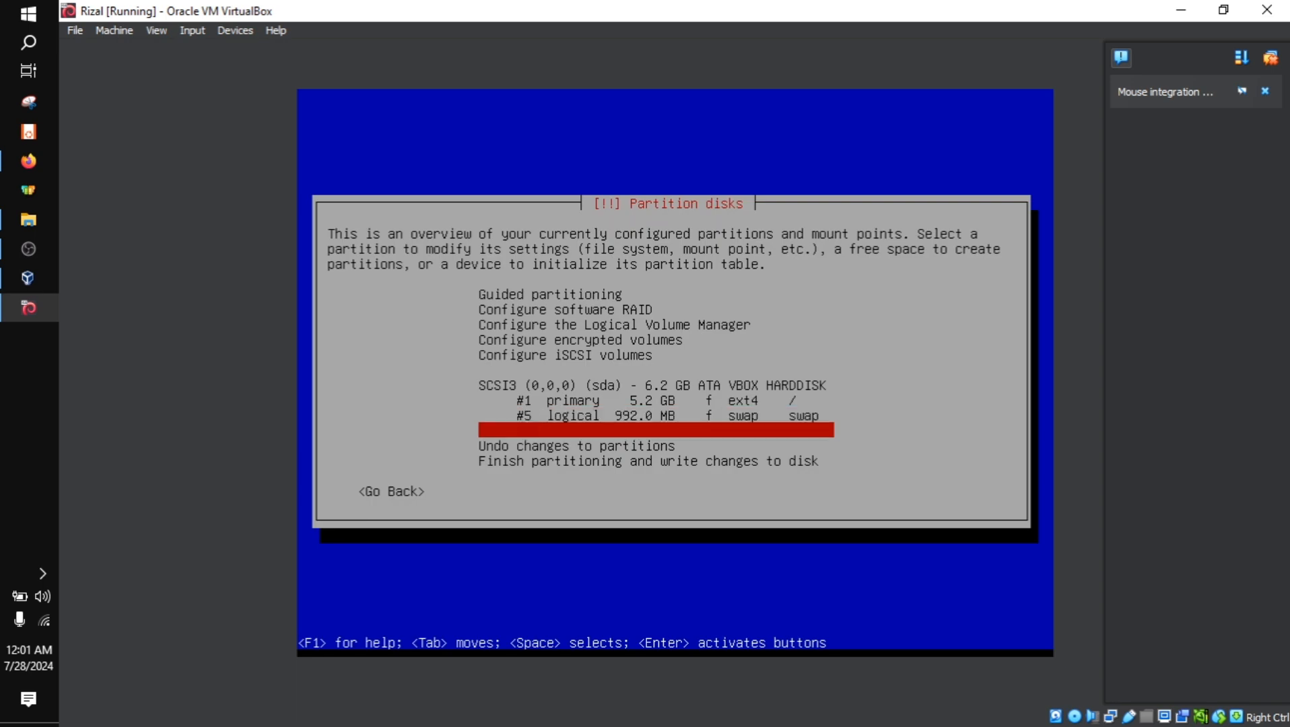
{"action": "key", "text": "Up"}
{"action": "key", "text": "Up"}
{"action": "key", "text": "Up"}
{"action": "key", "text": "Down"}
{"action": "key", "text": "Down"}
{"action": "key", "text": "Down"}
{"action": "key", "text": "Up"}
{"action": "key", "text": "Up"}
{"action": "key", "text": "Up"}
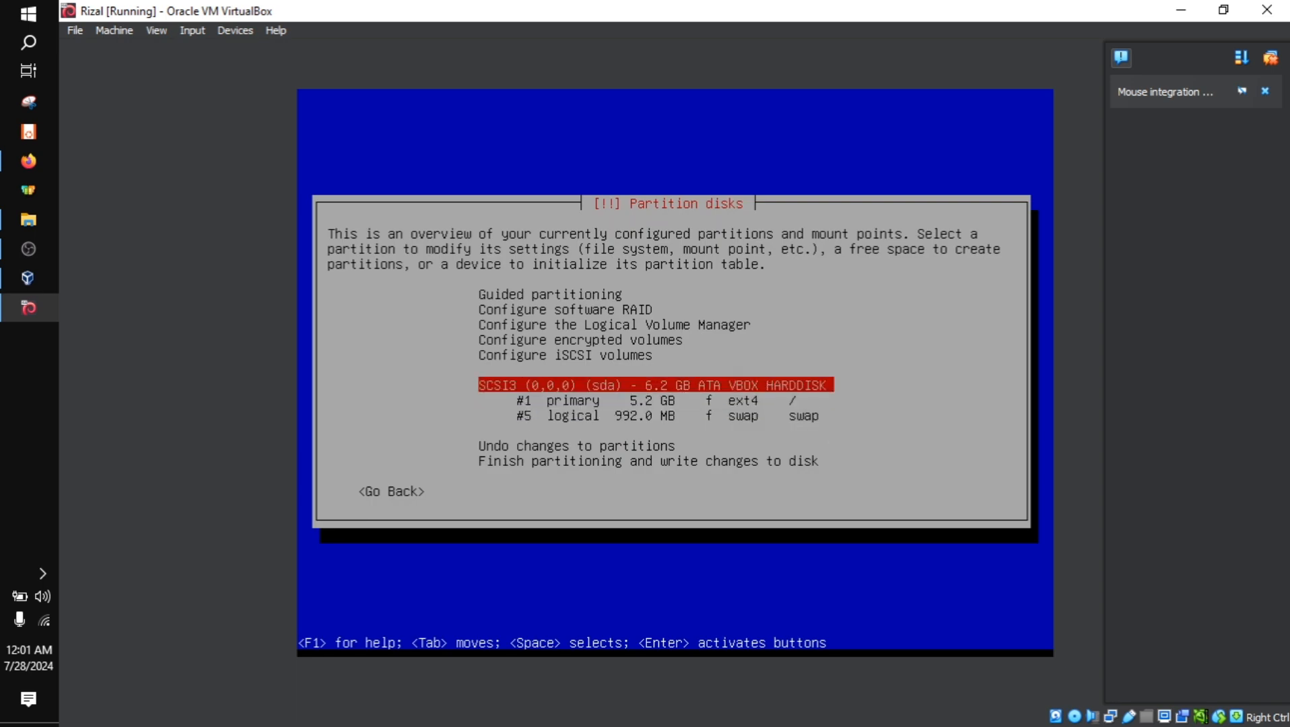
{"action": "key", "text": "Down"}
{"action": "key", "text": "Down"}
{"action": "key", "text": "Down"}
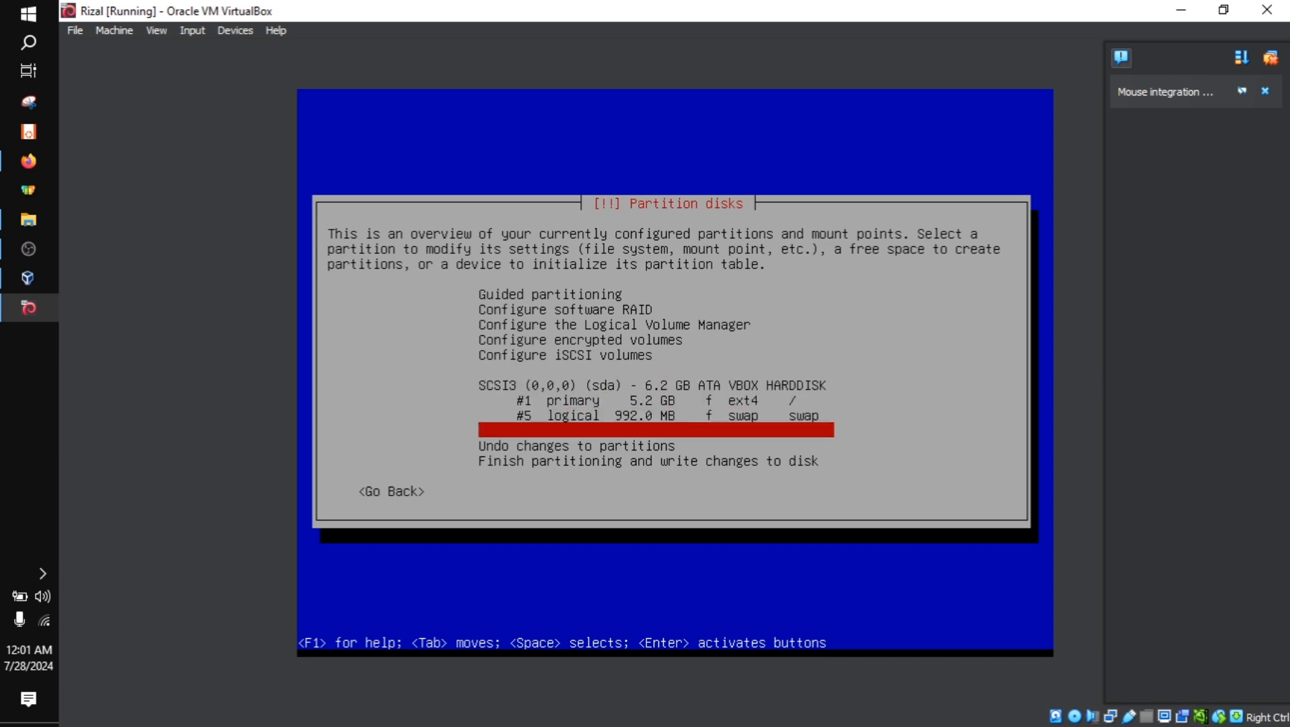
{"action": "key", "text": "Up"}
{"action": "key", "text": "Up"}
{"action": "key", "text": "Up"}
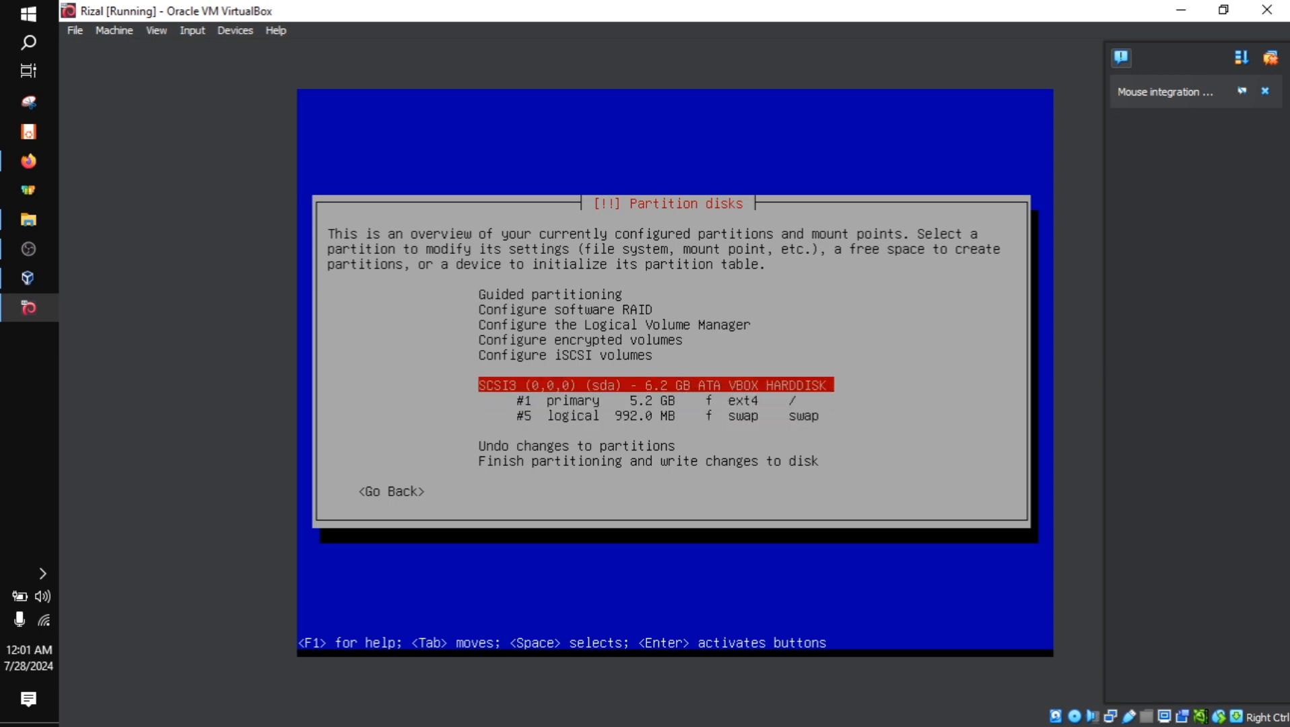
{"action": "key", "text": "Down"}
{"action": "key", "text": "Down"}
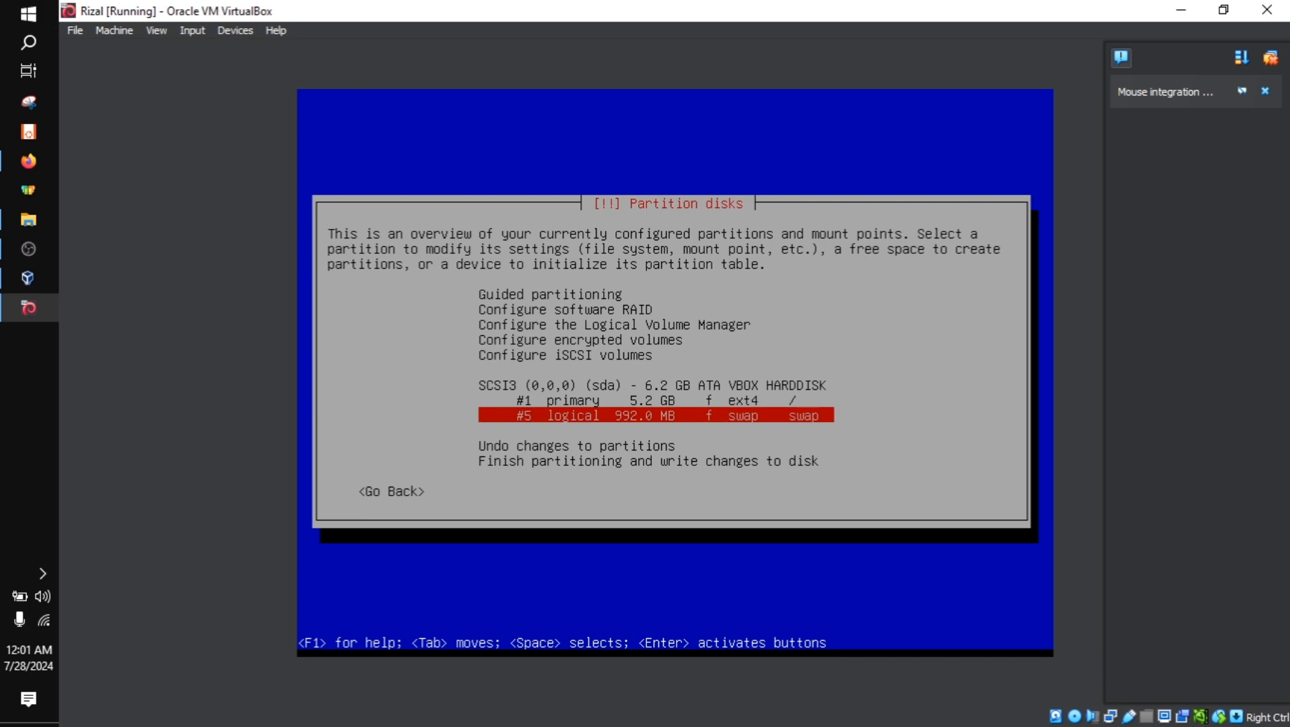
{"action": "key", "text": "Up"}
{"action": "key", "text": "Up"}
{"action": "key", "text": "Down"}
{"action": "key", "text": "Down"}
{"action": "key", "text": "Down"}
{"action": "key", "text": "Down"}
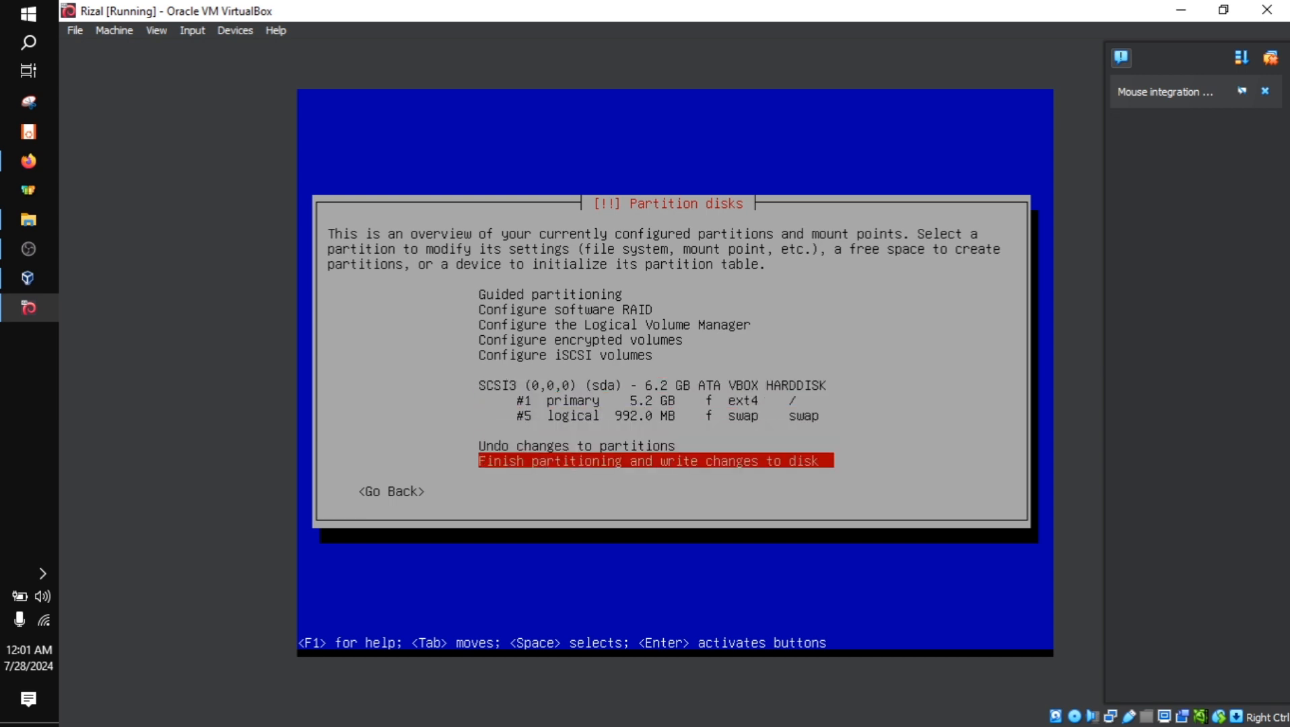
{"action": "key", "text": "Up"}
{"action": "key", "text": "Up"}
{"action": "key", "text": "Up"}
{"action": "key", "text": "Up"}
{"action": "key", "text": "Down"}
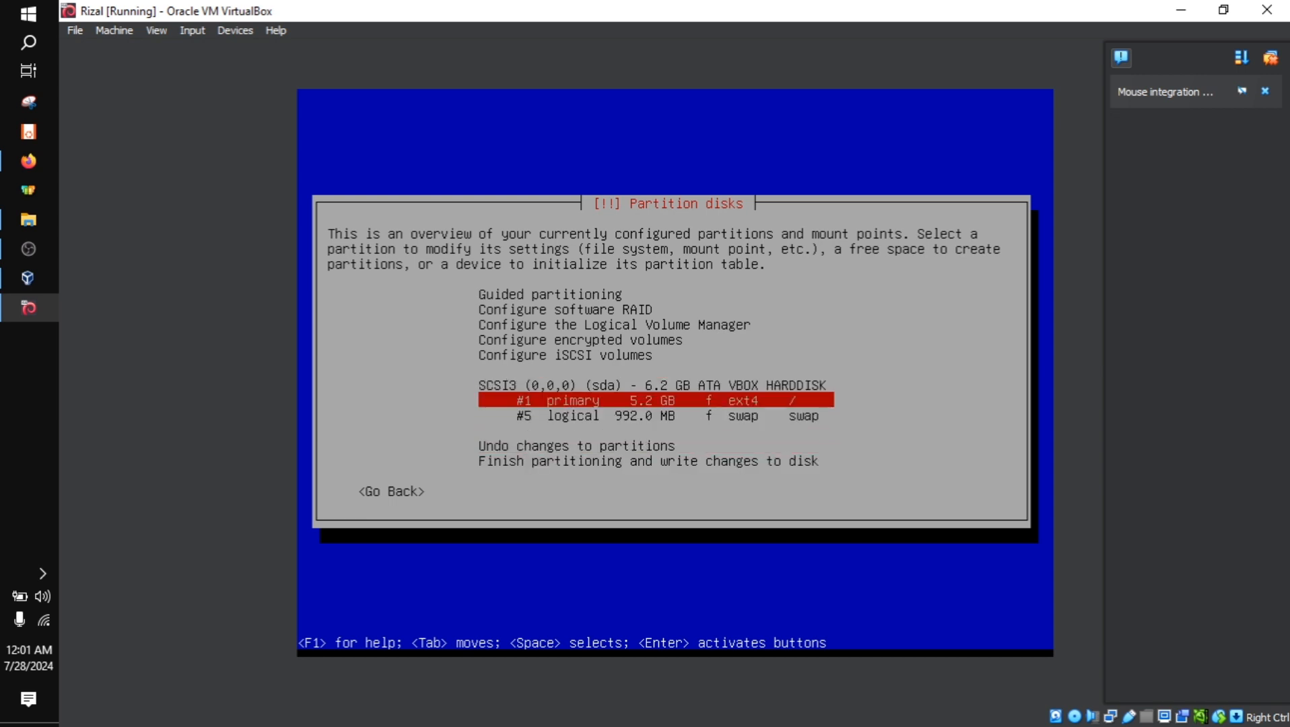
{"action": "key", "text": "Down"}
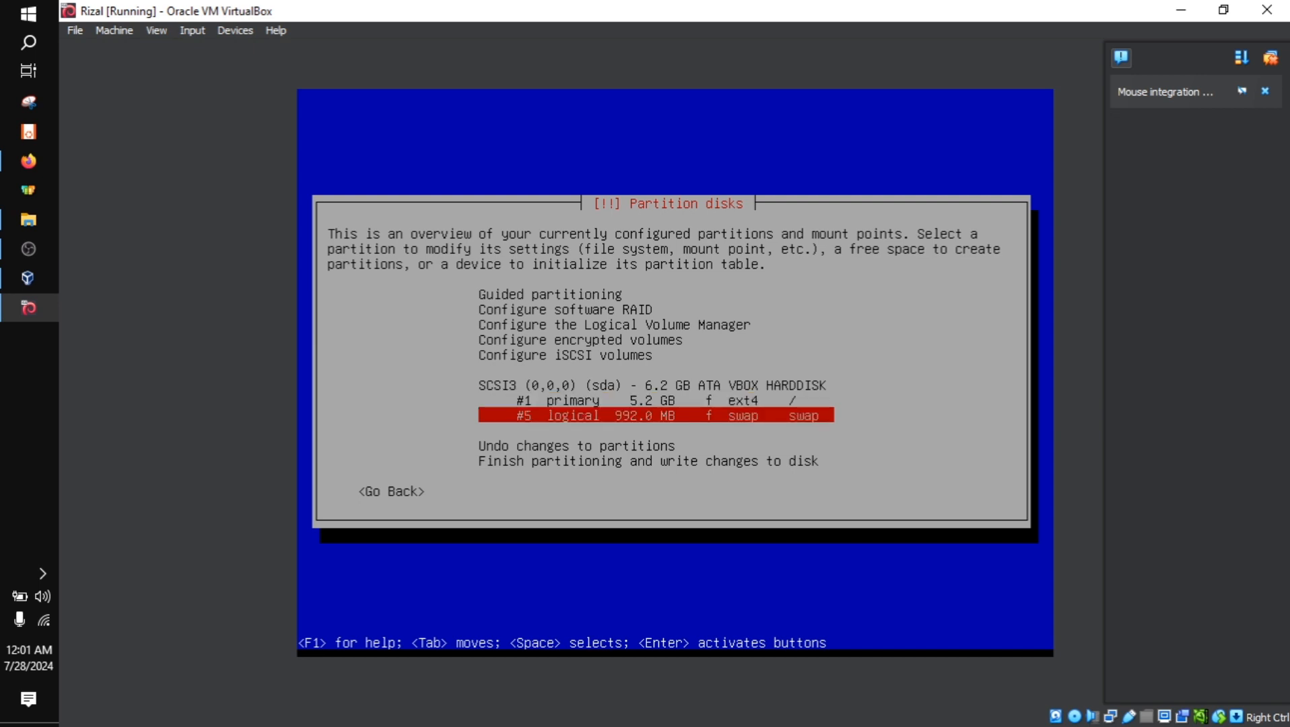
Finish partitioning and confirm writing the changes to the disk so that the base system gets installed
{"action": "key", "text": "Down"}
{"action": "key", "text": "Down"}
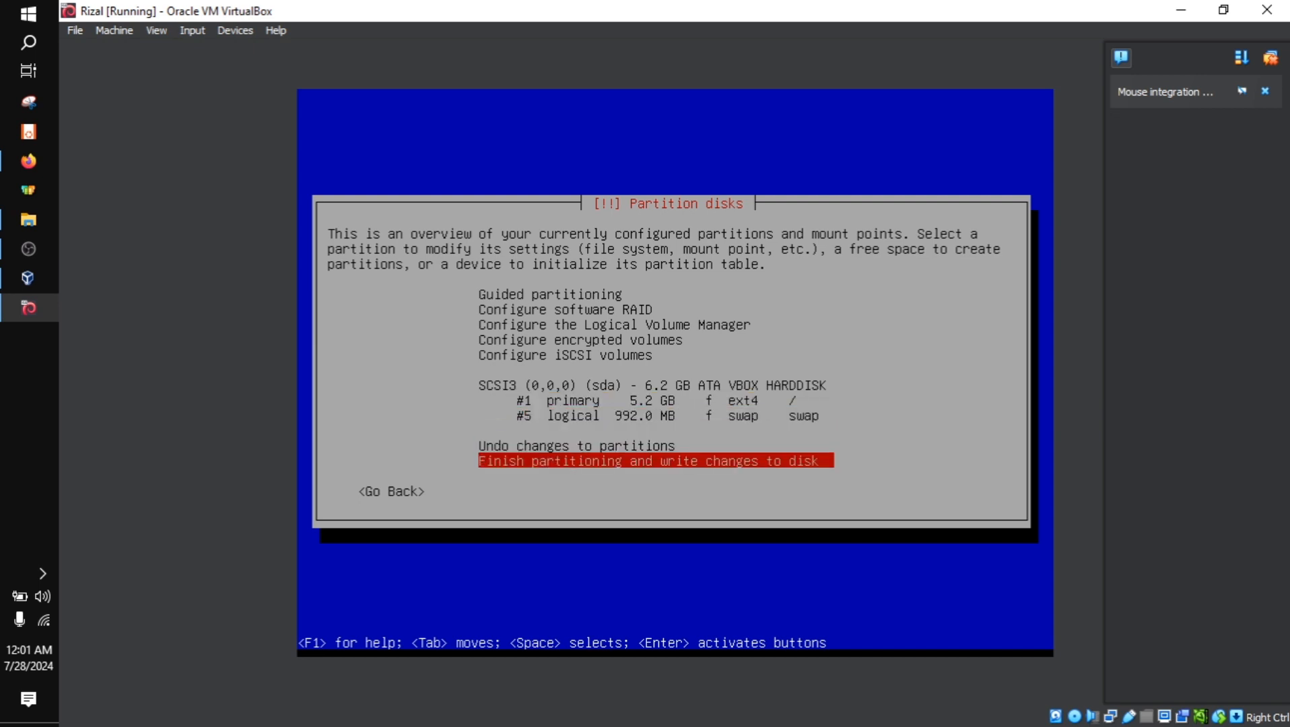
{"action": "key", "text": "Return"}
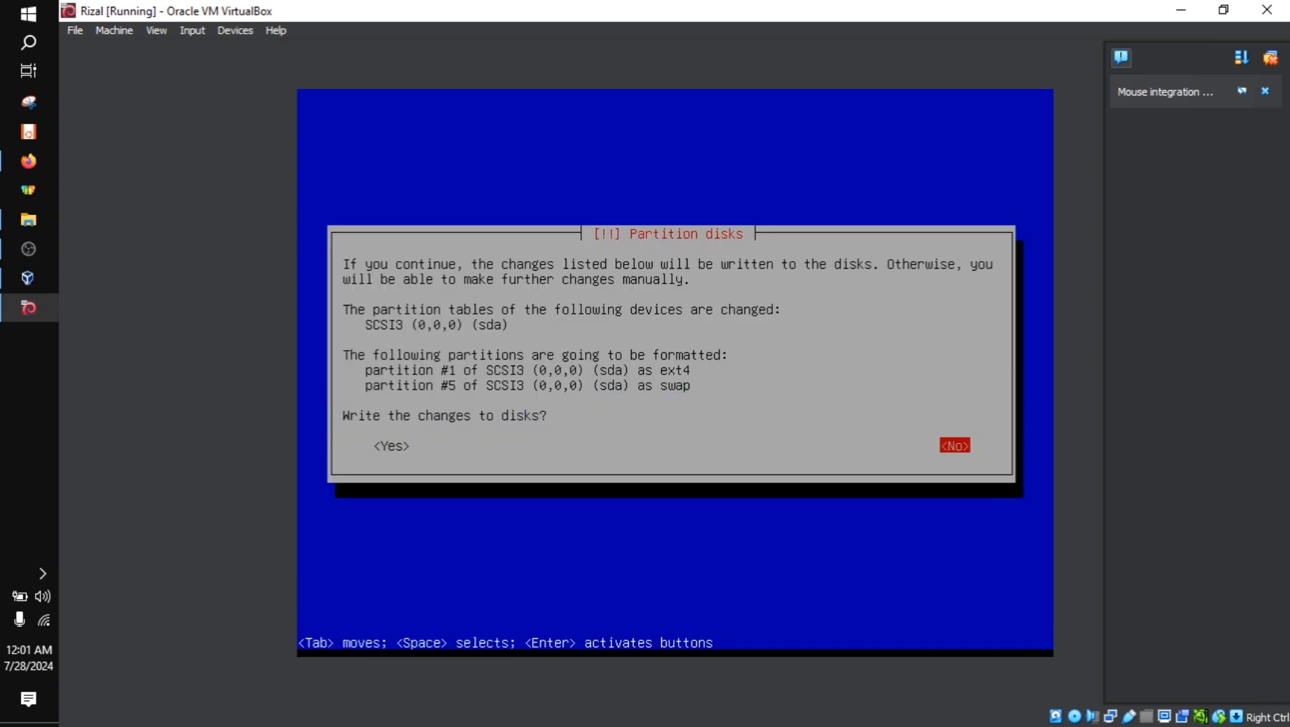
{"action": "key", "text": "Left"}
{"action": "key", "text": "Return"}
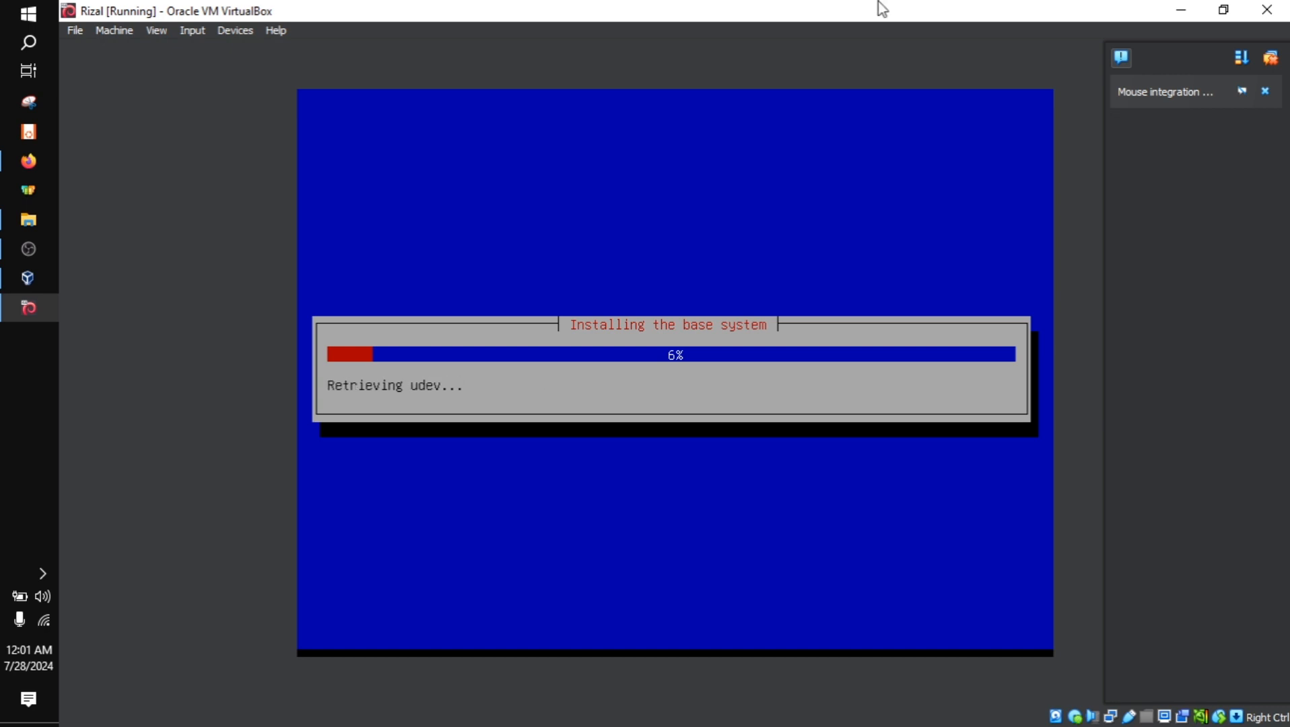
{"action": "left_click", "coordinate": [28, 227]}
{"action": "left_click", "coordinate": [295, 484]}
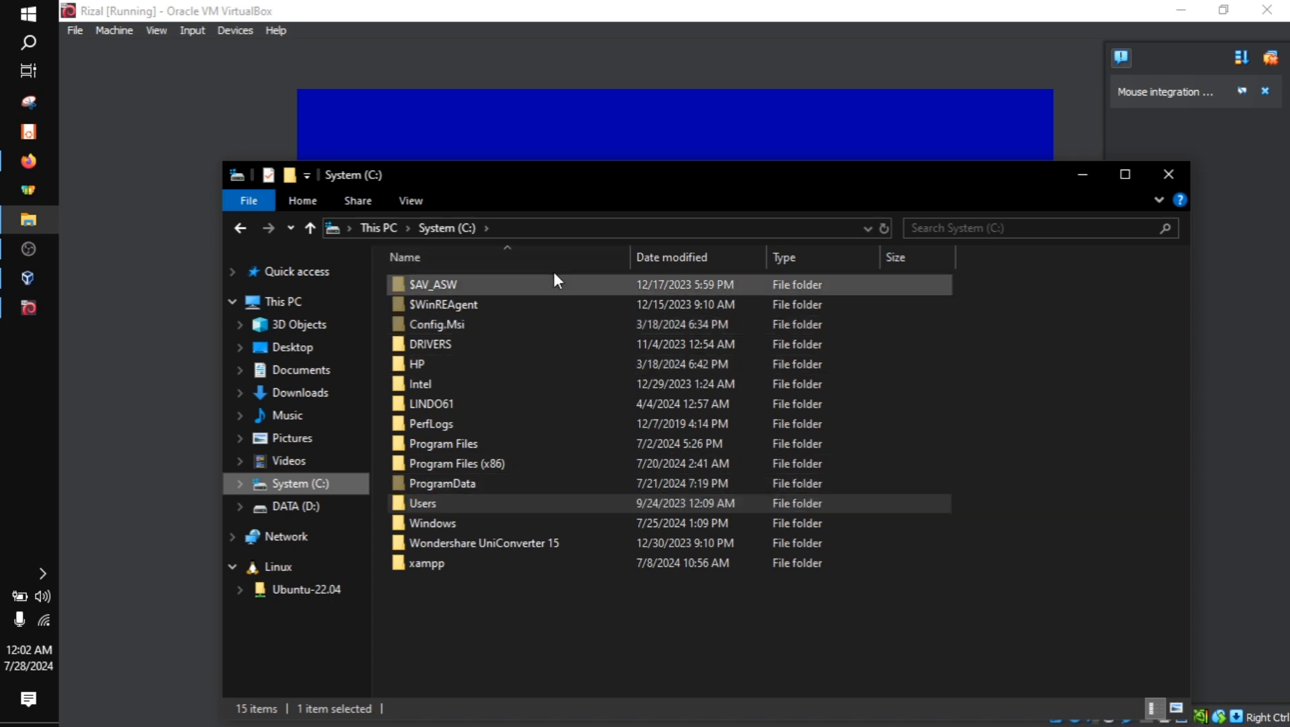
{"action": "left_click", "coordinate": [265, 87]}
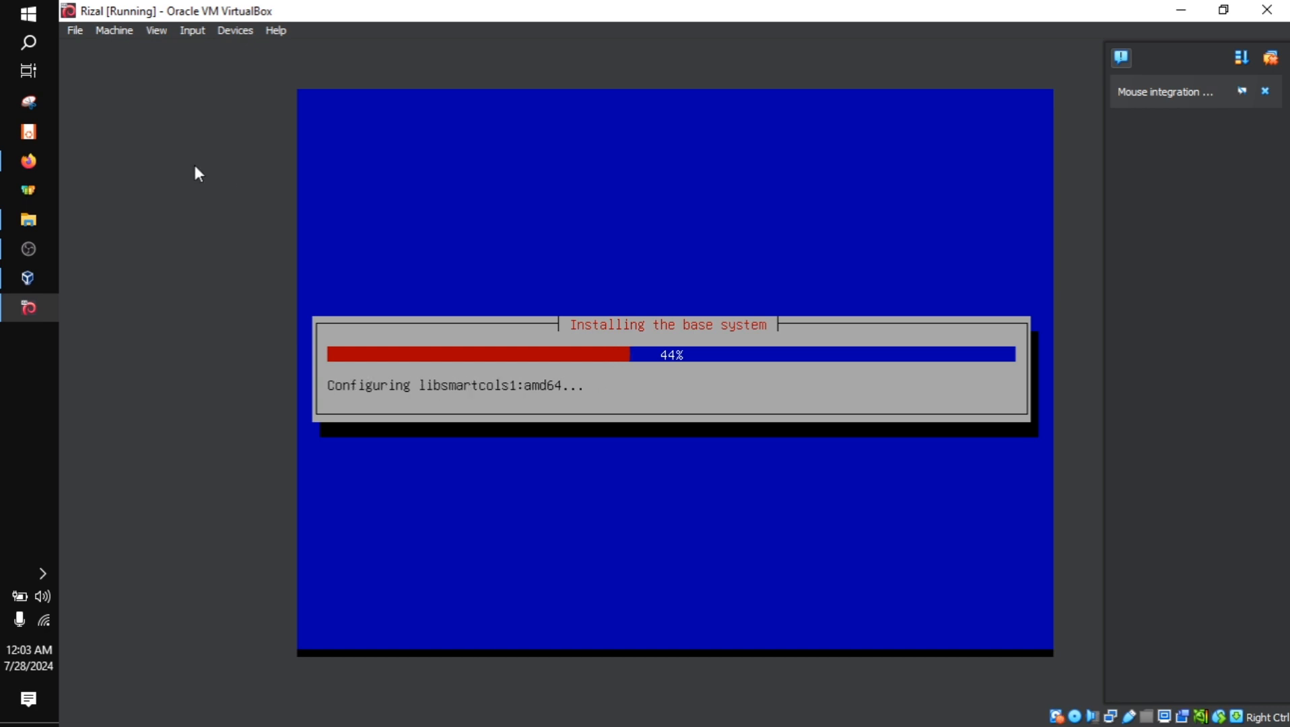
{"action": "left_click", "coordinate": [29, 248]}
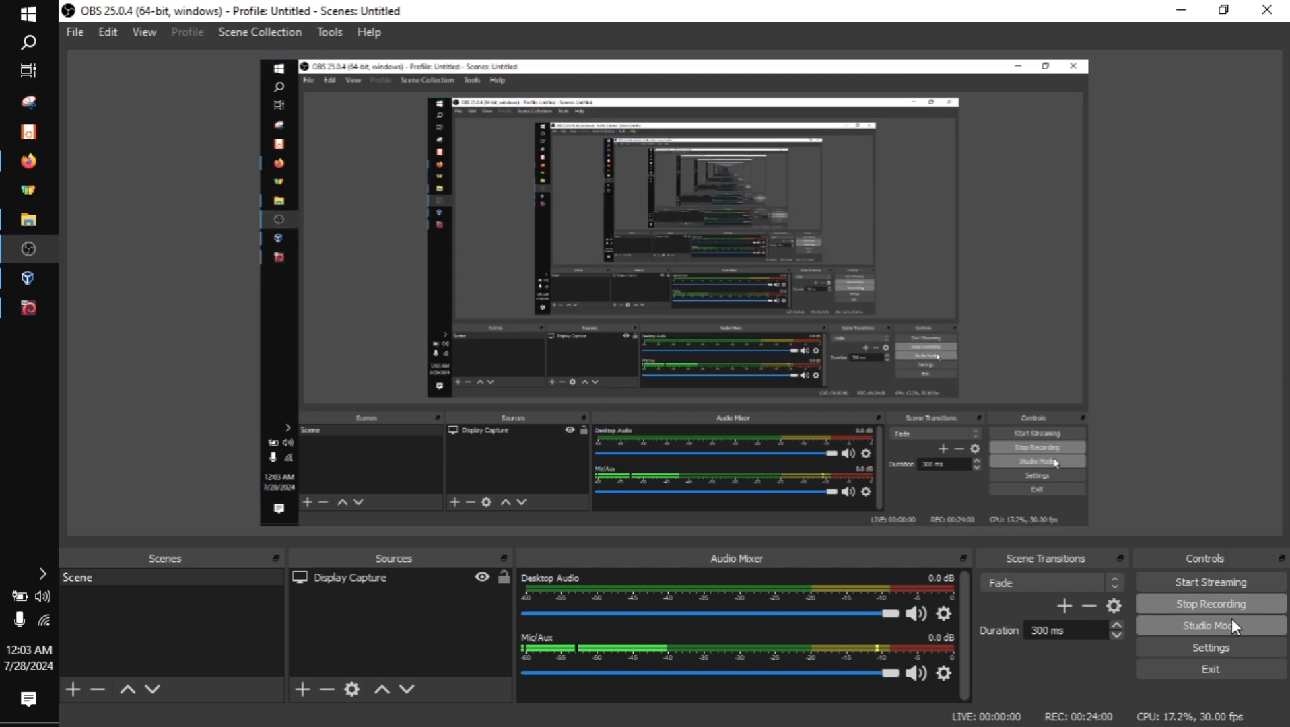
{"action": "left_click", "coordinate": [1221, 608]}
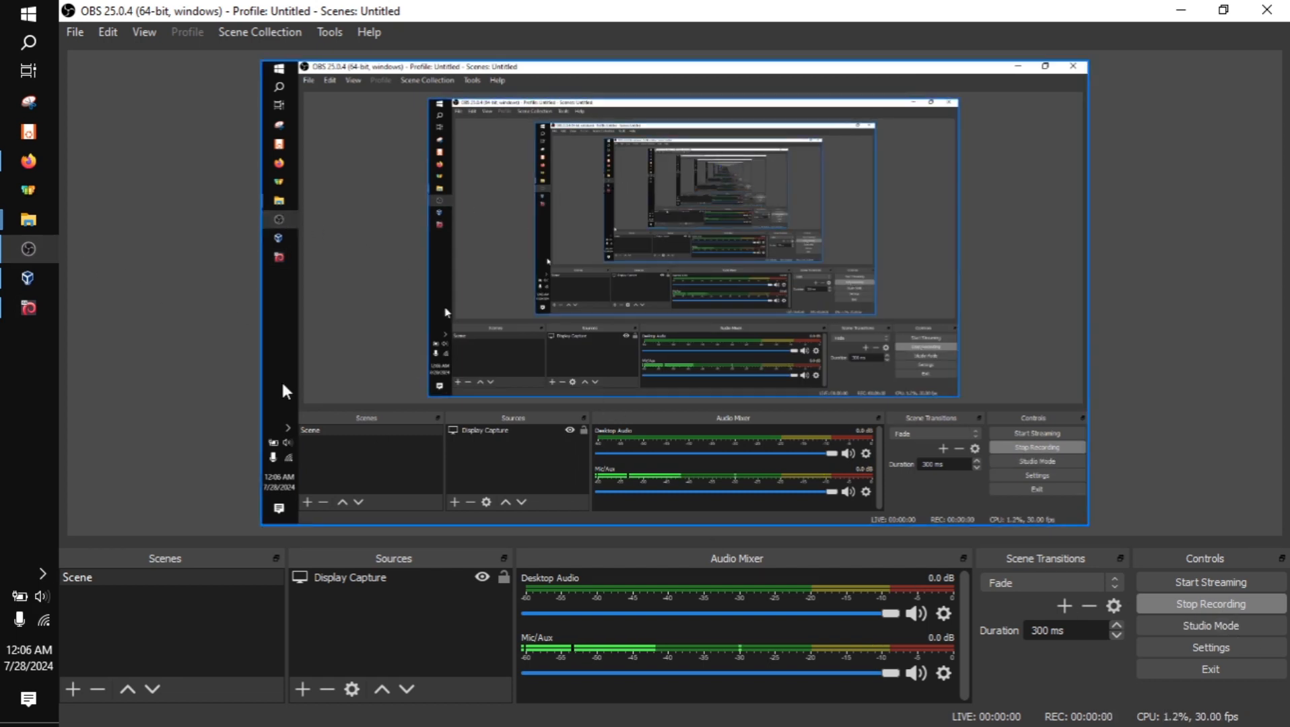
{"action": "left_click", "coordinate": [29, 307]}
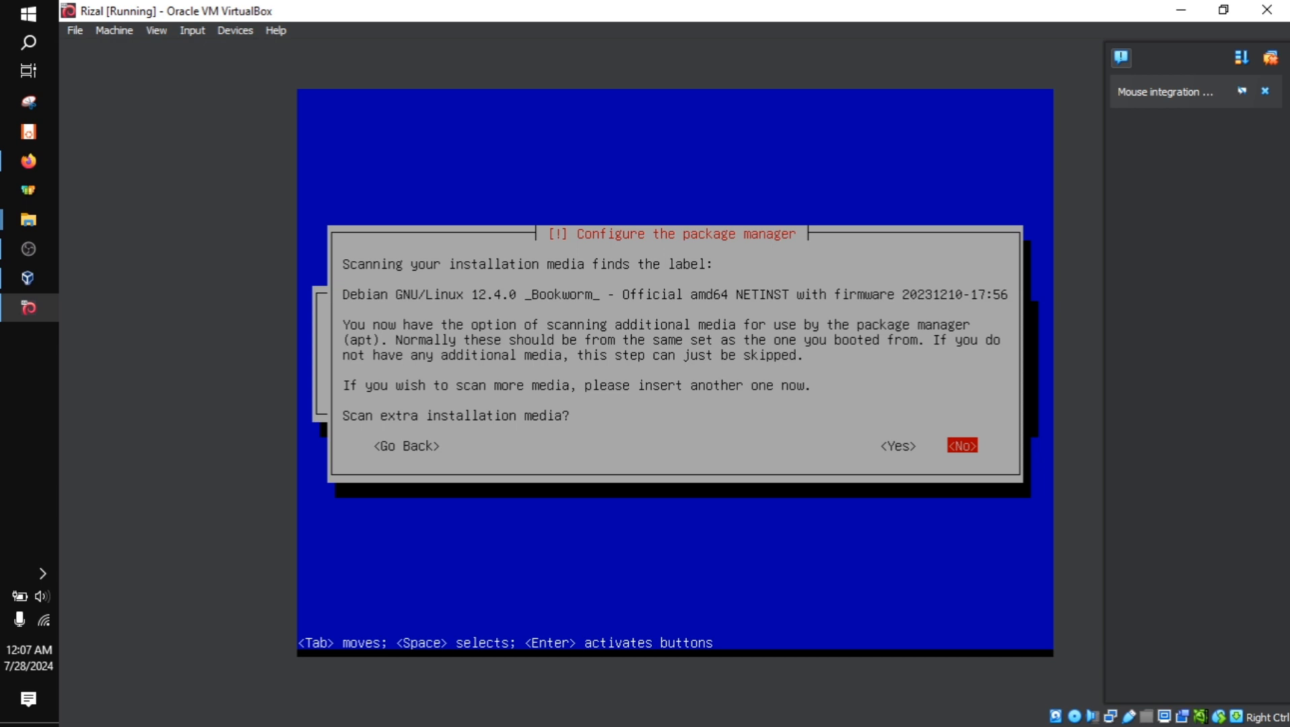
Decline scanning extra installation media for the package manager
{"action": "key", "text": "Left"}
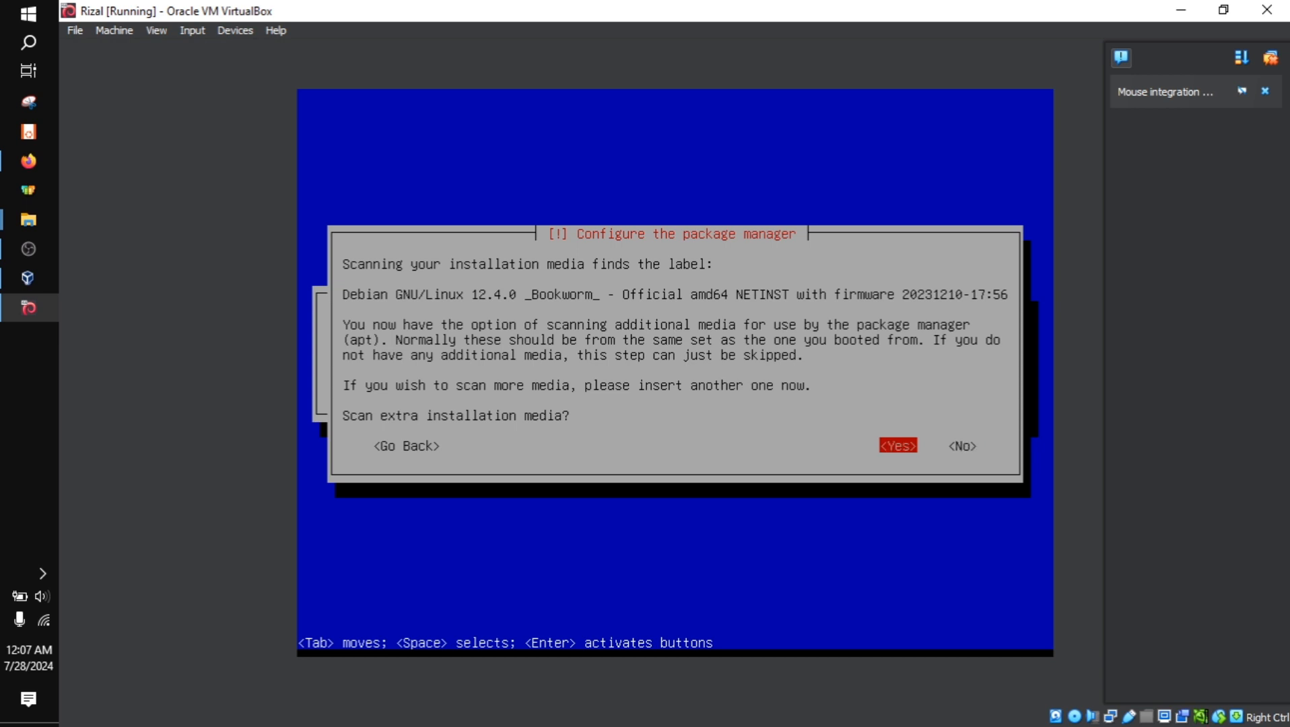
{"action": "key", "text": "Right"}
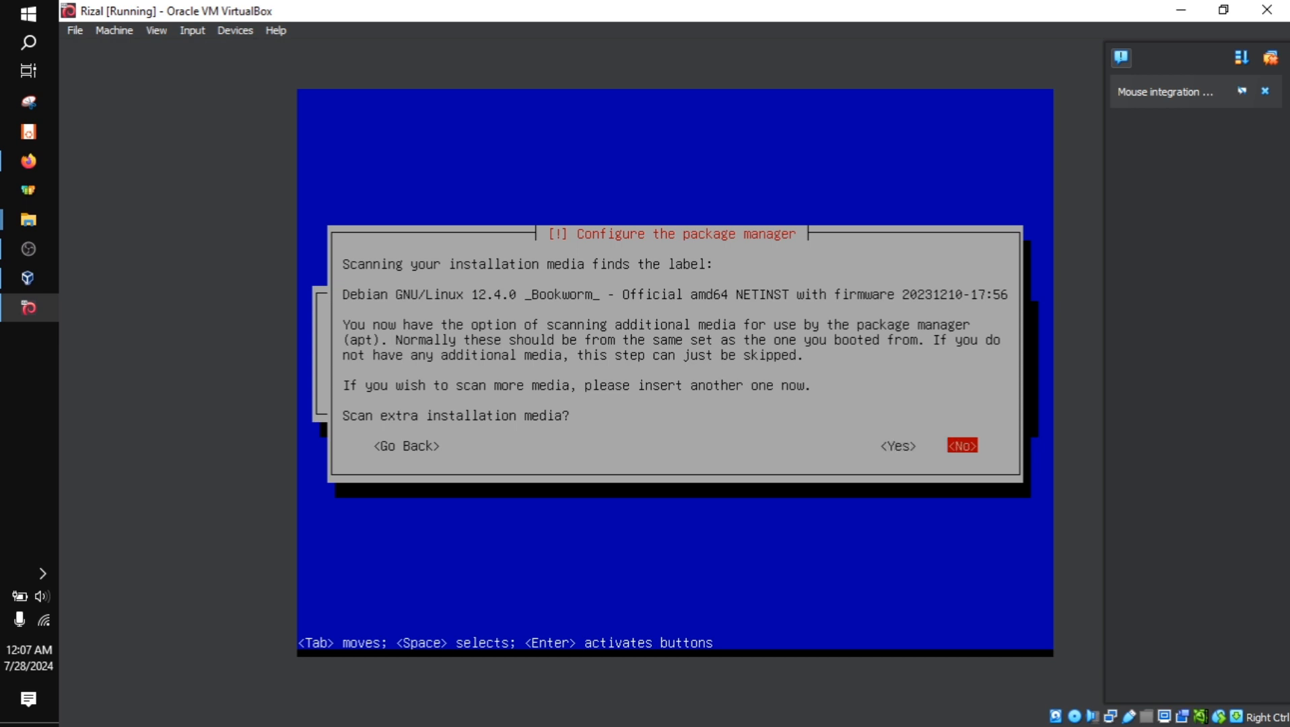
{"action": "key", "text": "Return"}
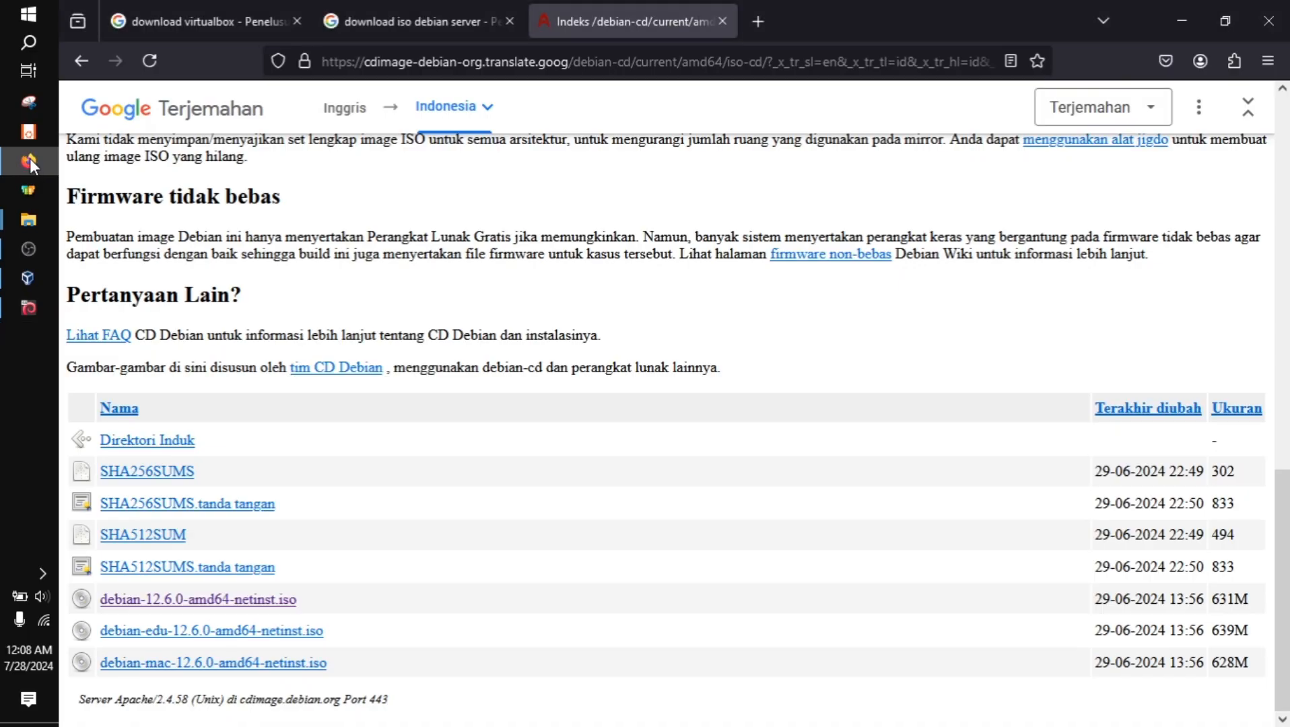
Switch to Firefox, search the web for "download adobe premiere" in a new tab and open Adobe's Premiere Pro free trial page
{"action": "left_click", "coordinate": [28, 161]}
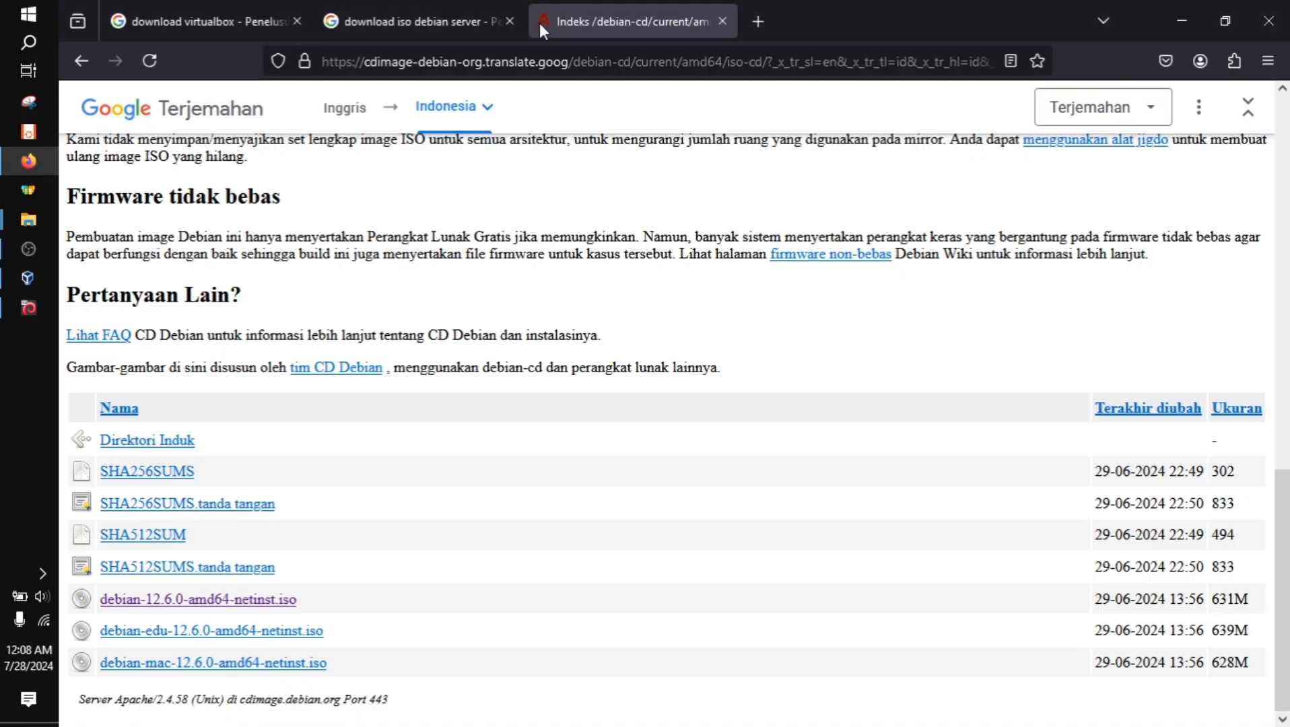
{"action": "left_click", "coordinate": [754, 21]}
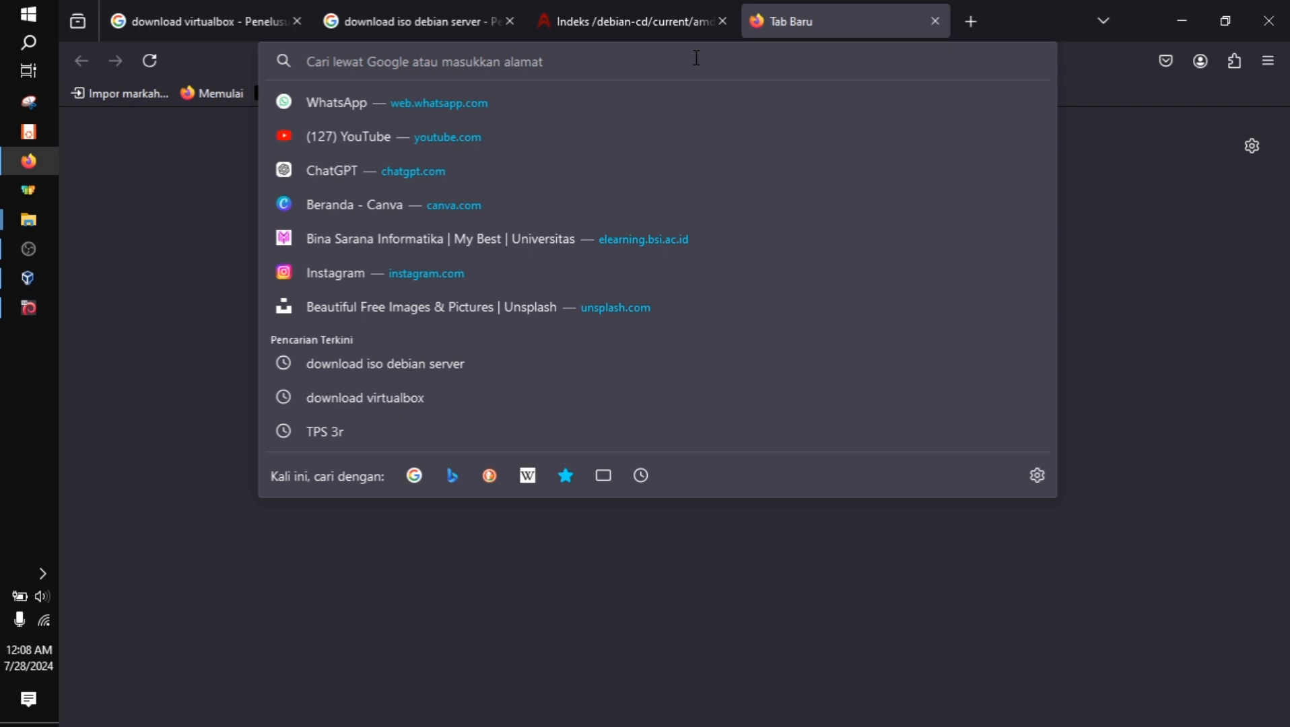
{"action": "type", "text": "download ad"}
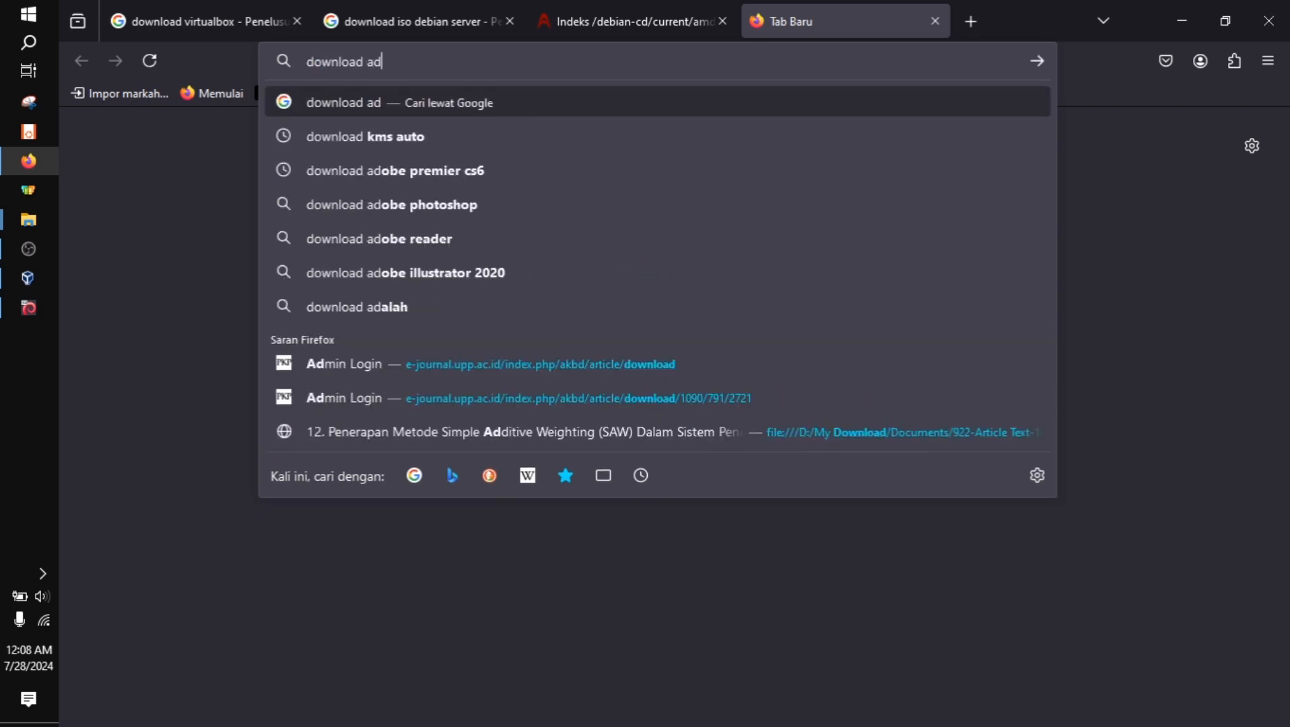
{"action": "type", "text": "obe premier"}
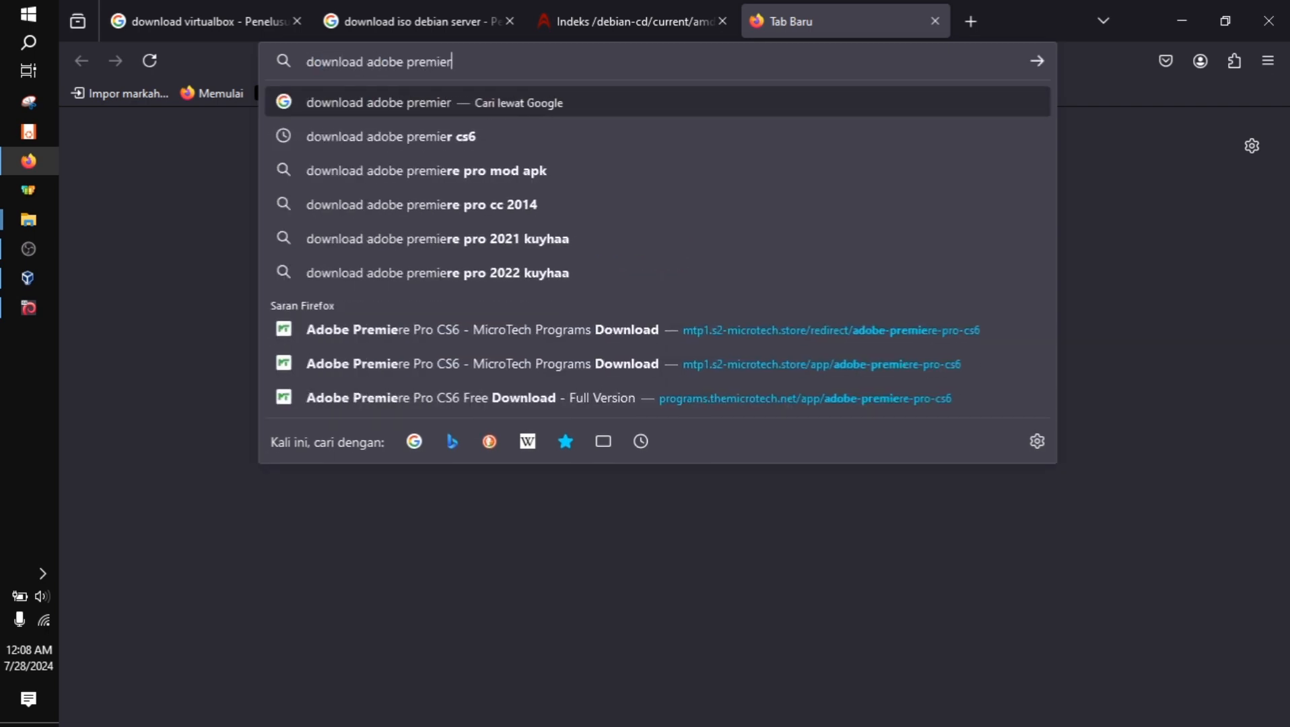
{"action": "type", "text": "e"}
{"action": "key", "text": "Return"}
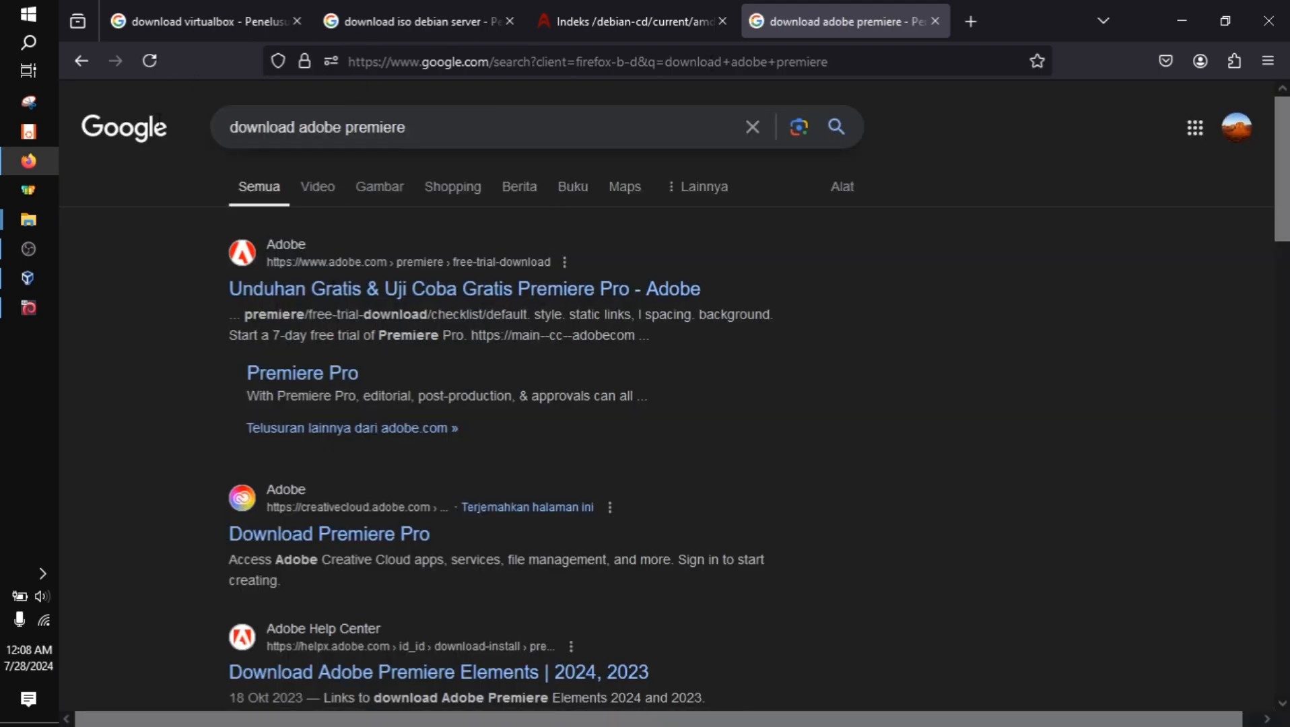
{"action": "mouse_move", "coordinate": [28, 174]}
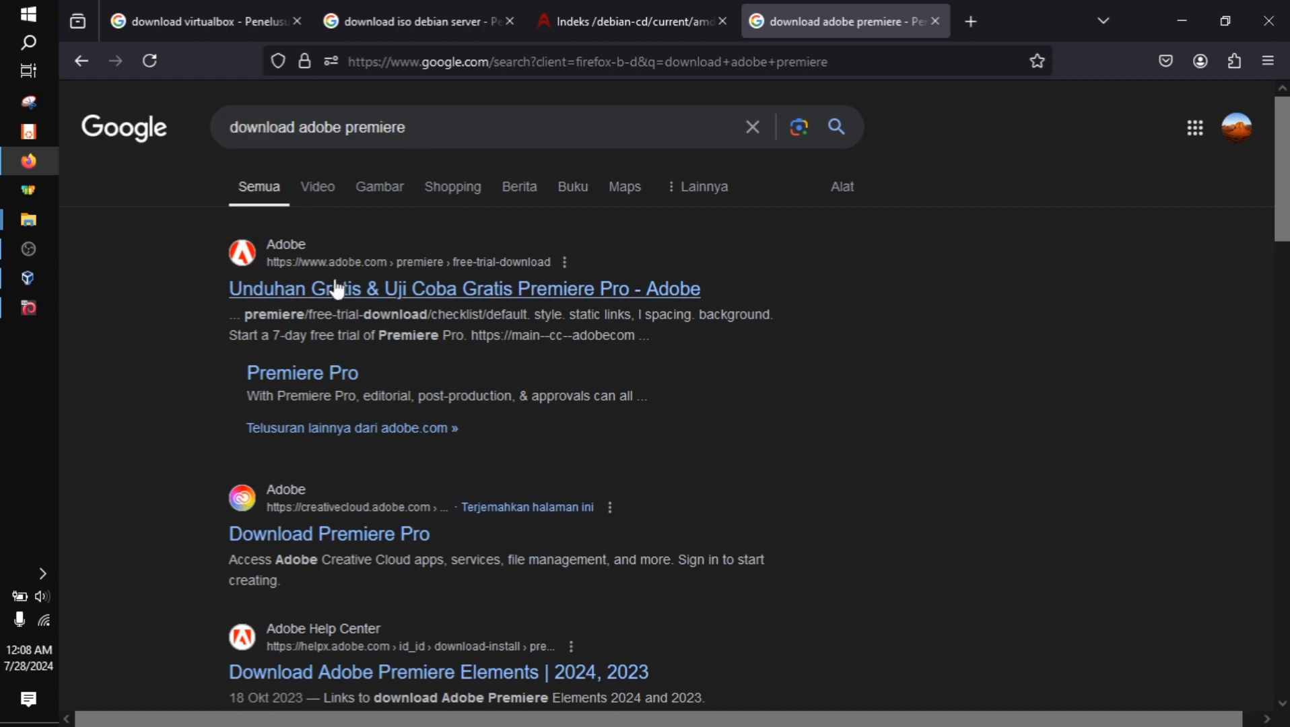
{"action": "left_click", "coordinate": [362, 296]}
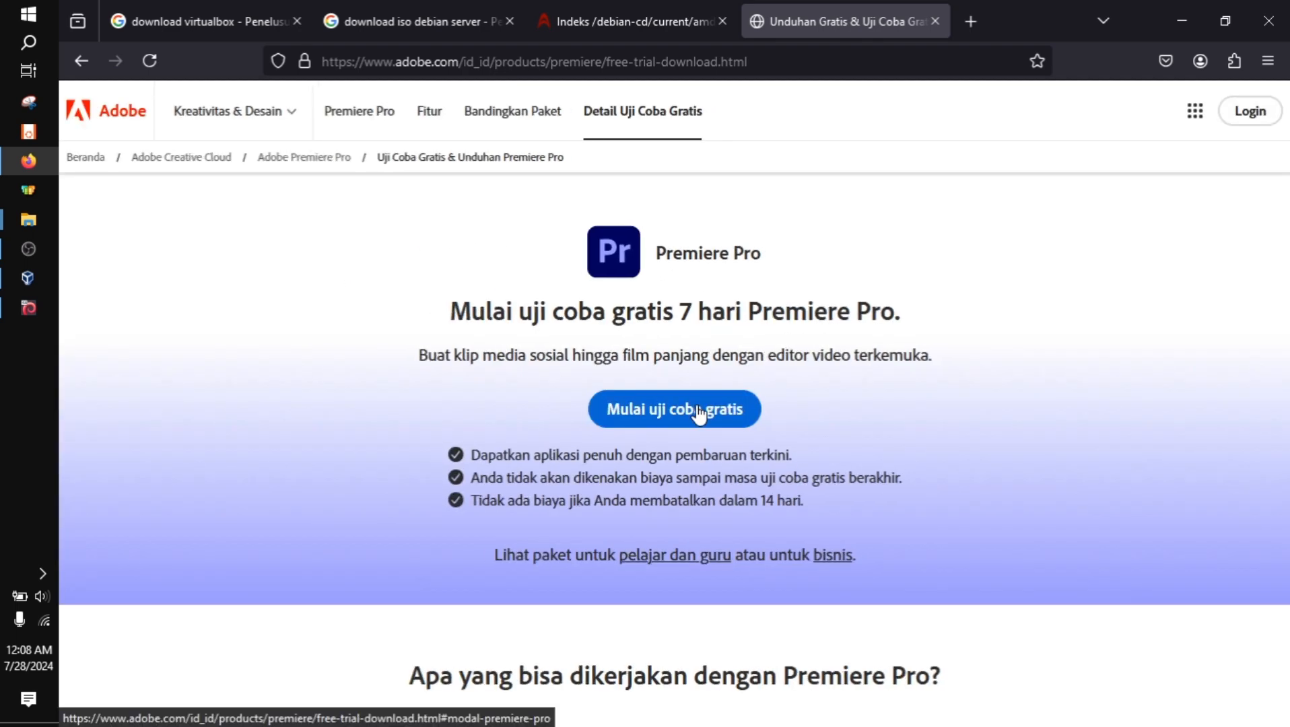
Close the Adobe trial page and the Debian ISO index page, and return to the VirtualBox virtual machine
{"action": "left_click", "coordinate": [935, 21]}
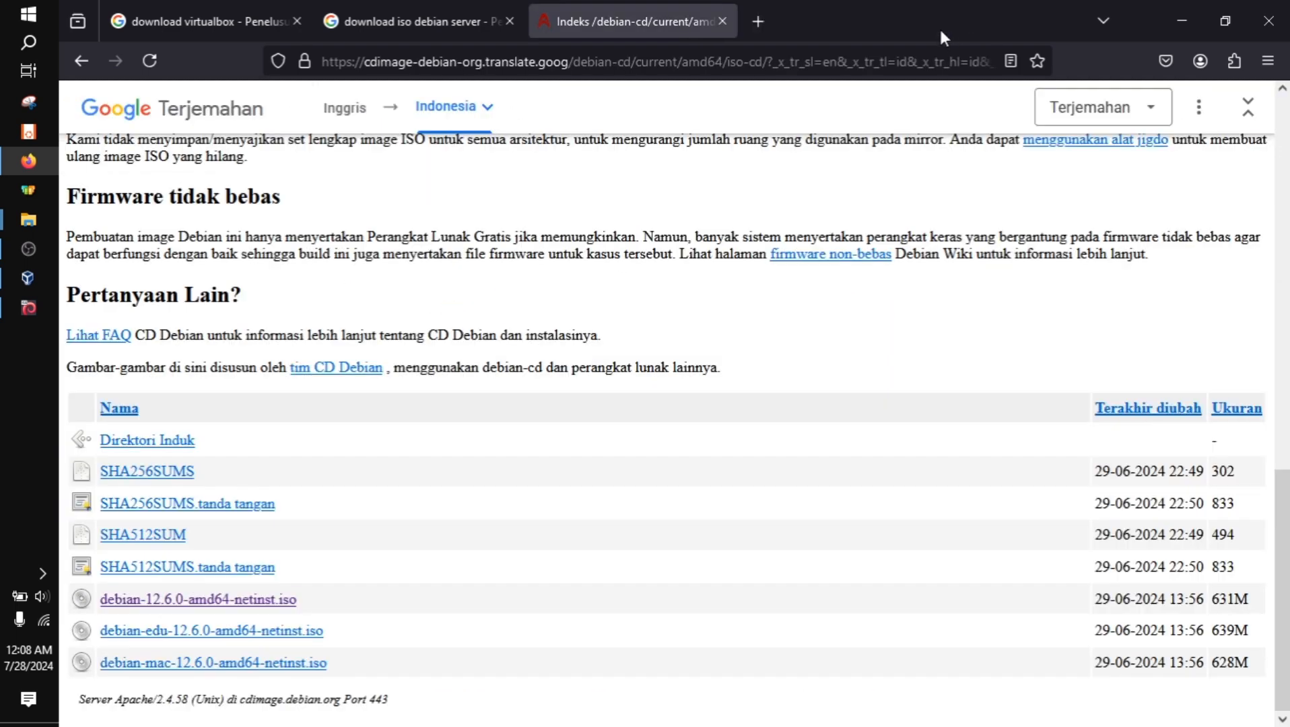
{"action": "left_click", "coordinate": [722, 22]}
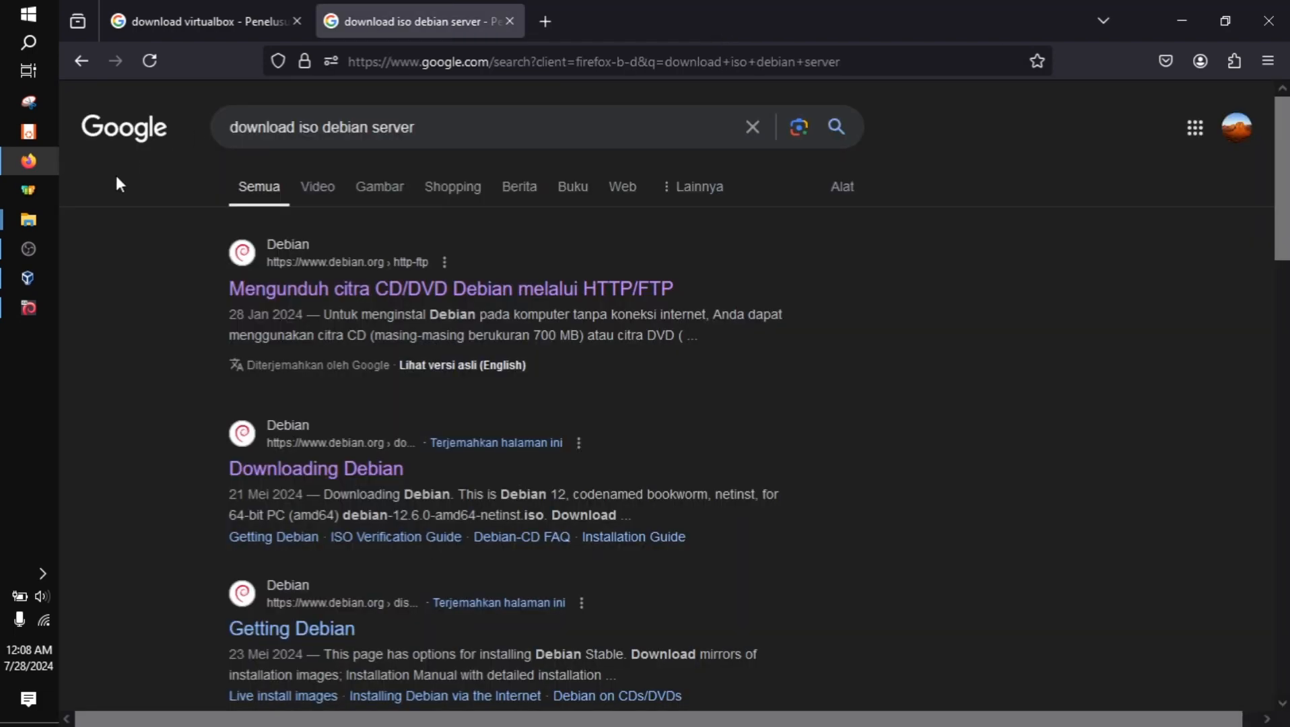
{"action": "left_click", "coordinate": [15, 307]}
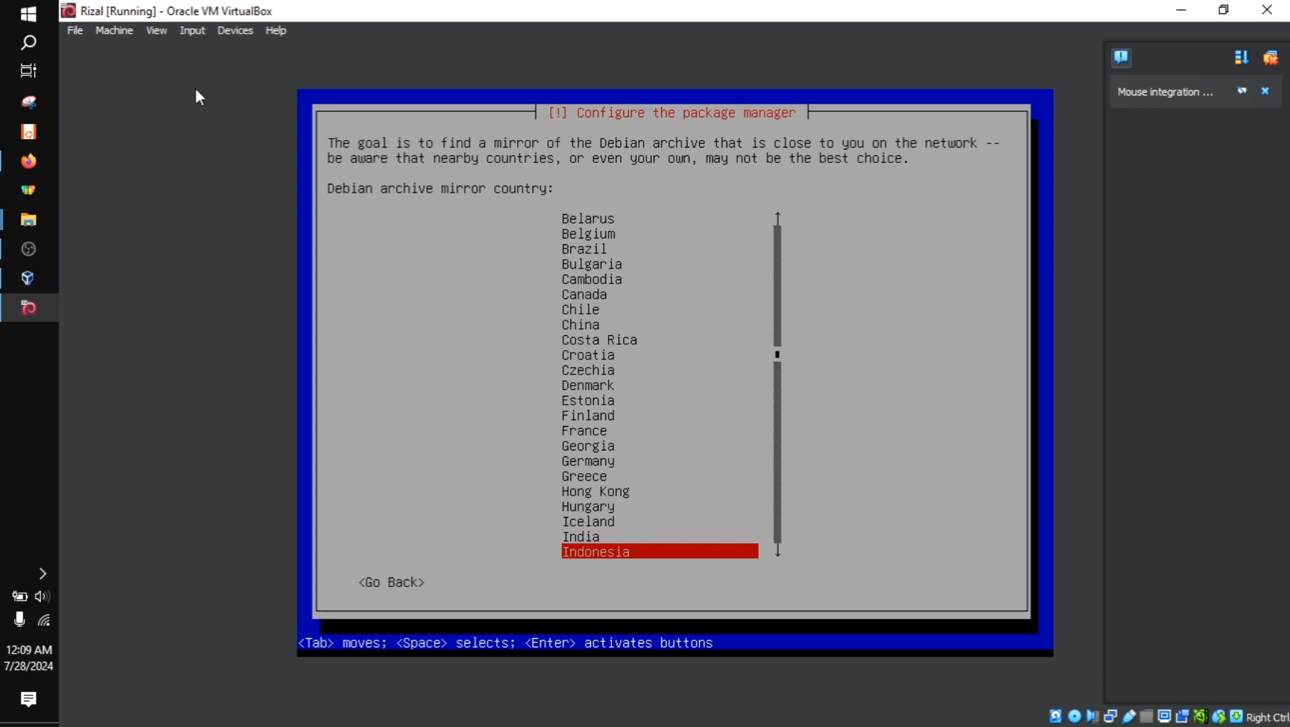
Look through the countries offered for the Debian archive mirror
{"action": "key", "text": "Up"}
{"action": "key", "text": "Down"}
{"action": "key", "text": "Up"}
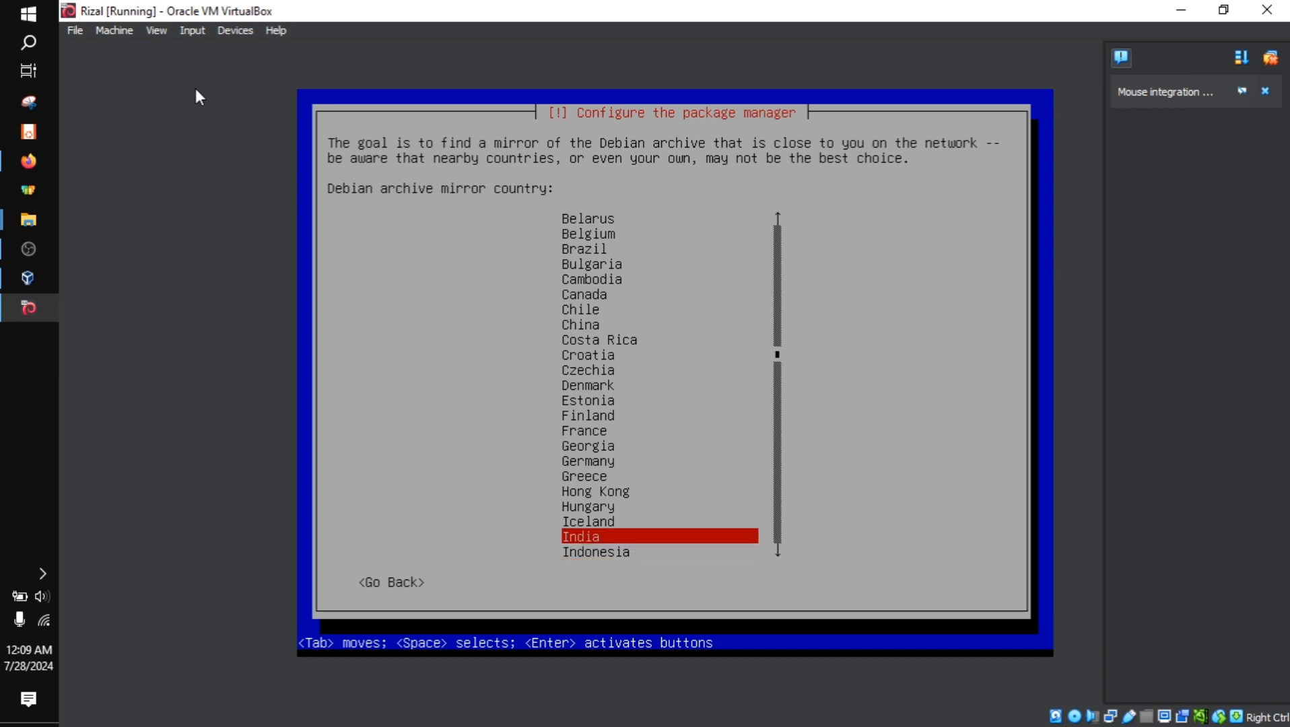
{"action": "key", "text": "Up"}
{"action": "key", "text": "Up"}
{"action": "key", "text": "Up"}
{"action": "key", "text": "Up"}
{"action": "key", "text": "Up"}
{"action": "key", "text": "Up"}
{"action": "key", "text": "Up"}
{"action": "key", "text": "Up"}
{"action": "key", "text": "Up"}
{"action": "key", "text": "Up"}
{"action": "key", "text": "Up"}
{"action": "key", "text": "Up"}
{"action": "key", "text": "Up"}
{"action": "key", "text": "Up"}
{"action": "key", "text": "Up"}
{"action": "key", "text": "Up"}
{"action": "key", "text": "Up"}
{"action": "key", "text": "Up"}
{"action": "key", "text": "Up"}
{"action": "key", "text": "Up"}
{"action": "key", "text": "Up"}
{"action": "key", "text": "Down"}
{"action": "key", "text": "Down"}
{"action": "key", "text": "Down"}
{"action": "key", "text": "Down"}
{"action": "key", "text": "Down"}
{"action": "key", "text": "Down"}
{"action": "key", "text": "Down"}
{"action": "key", "text": "Down"}
{"action": "key", "text": "Down"}
{"action": "key", "text": "Down"}
{"action": "key", "text": "Down"}
{"action": "key", "text": "Down"}
{"action": "key", "text": "Down"}
{"action": "key", "text": "Down"}
{"action": "key", "text": "Down"}
{"action": "key", "text": "Down"}
{"action": "key", "text": "Down"}
{"action": "key", "text": "Down"}
{"action": "key", "text": "Down"}
{"action": "key", "text": "Down"}
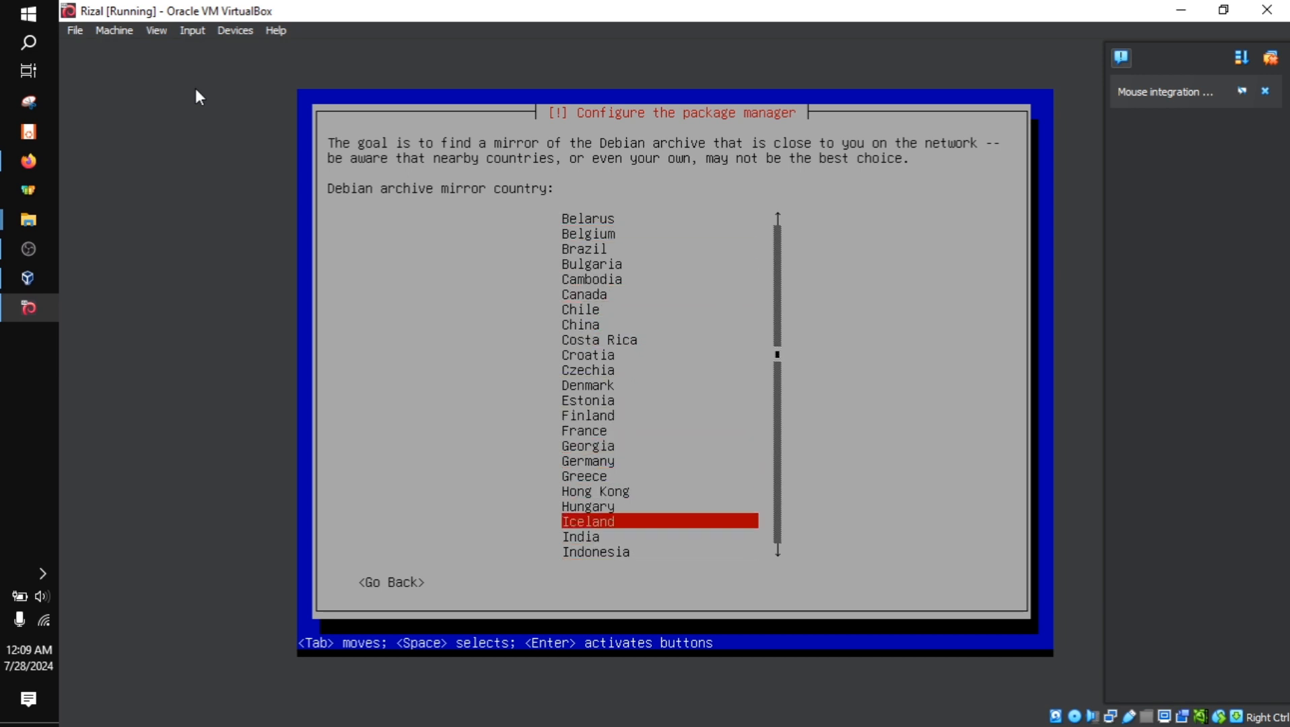
{"action": "key", "text": "Up"}
{"action": "key", "text": "Up"}
{"action": "key", "text": "Up"}
{"action": "key", "text": "Up"}
{"action": "key", "text": "Up"}
{"action": "key", "text": "Up"}
{"action": "key", "text": "Up"}
{"action": "key", "text": "Up"}
{"action": "key", "text": "Up"}
{"action": "key", "text": "Up"}
{"action": "key", "text": "Up"}
{"action": "key", "text": "Up"}
{"action": "key", "text": "Up"}
{"action": "key", "text": "Up"}
{"action": "key", "text": "Up"}
{"action": "key", "text": "Up"}
{"action": "key", "text": "Up"}
{"action": "key", "text": "Up"}
{"action": "key", "text": "Up"}
{"action": "key", "text": "Up"}
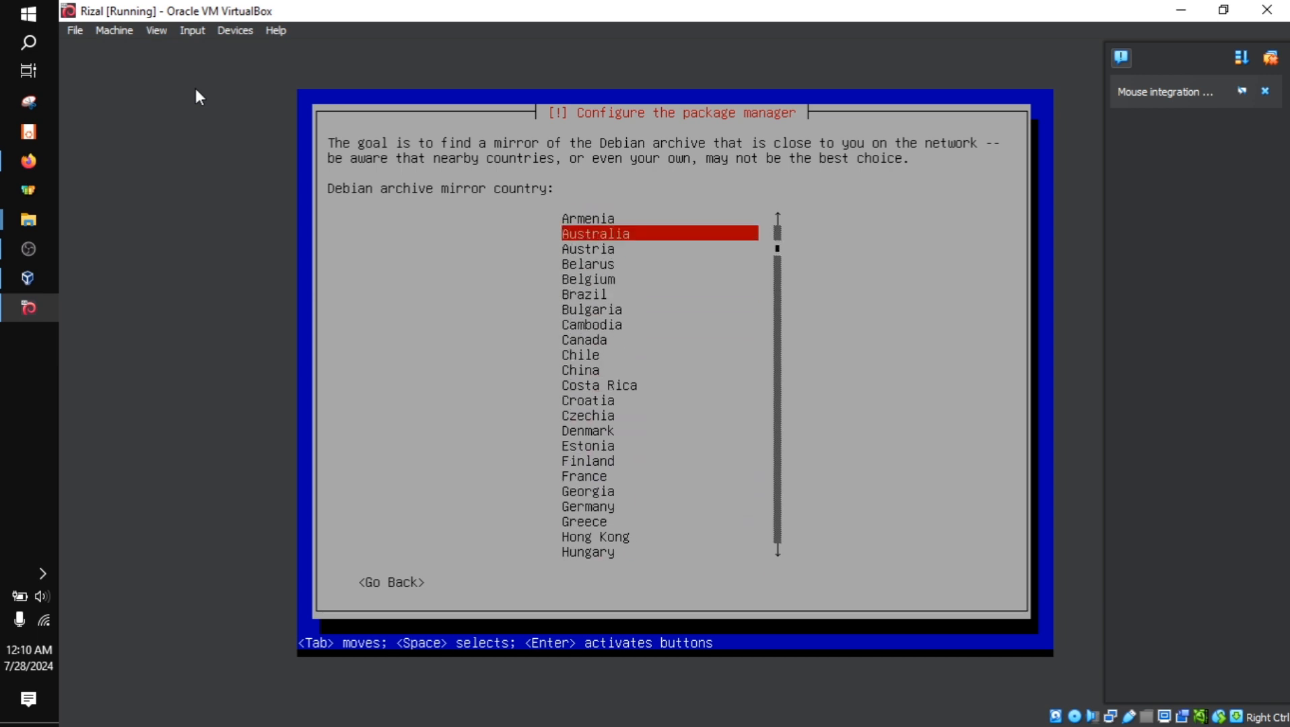
{"action": "key", "text": "Down"}
{"action": "key", "text": "Down"}
{"action": "key", "text": "Down"}
{"action": "key", "text": "Down"}
{"action": "key", "text": "Down"}
{"action": "key", "text": "Down"}
{"action": "key", "text": "Down"}
{"action": "key", "text": "Down"}
{"action": "key", "text": "Down"}
{"action": "key", "text": "Down"}
{"action": "key", "text": "Down"}
{"action": "key", "text": "Down"}
{"action": "key", "text": "Down"}
{"action": "key", "text": "Down"}
{"action": "key", "text": "Down"}
{"action": "key", "text": "Down"}
{"action": "key", "text": "Down"}
{"action": "key", "text": "Down"}
{"action": "key", "text": "Down"}
{"action": "key", "text": "Down"}
{"action": "key", "text": "Down"}
{"action": "key", "text": "Down"}
{"action": "key", "text": "Down"}
{"action": "key", "text": "Down"}
{"action": "key", "text": "Down"}
{"action": "key", "text": "Down"}
{"action": "key", "text": "Down"}
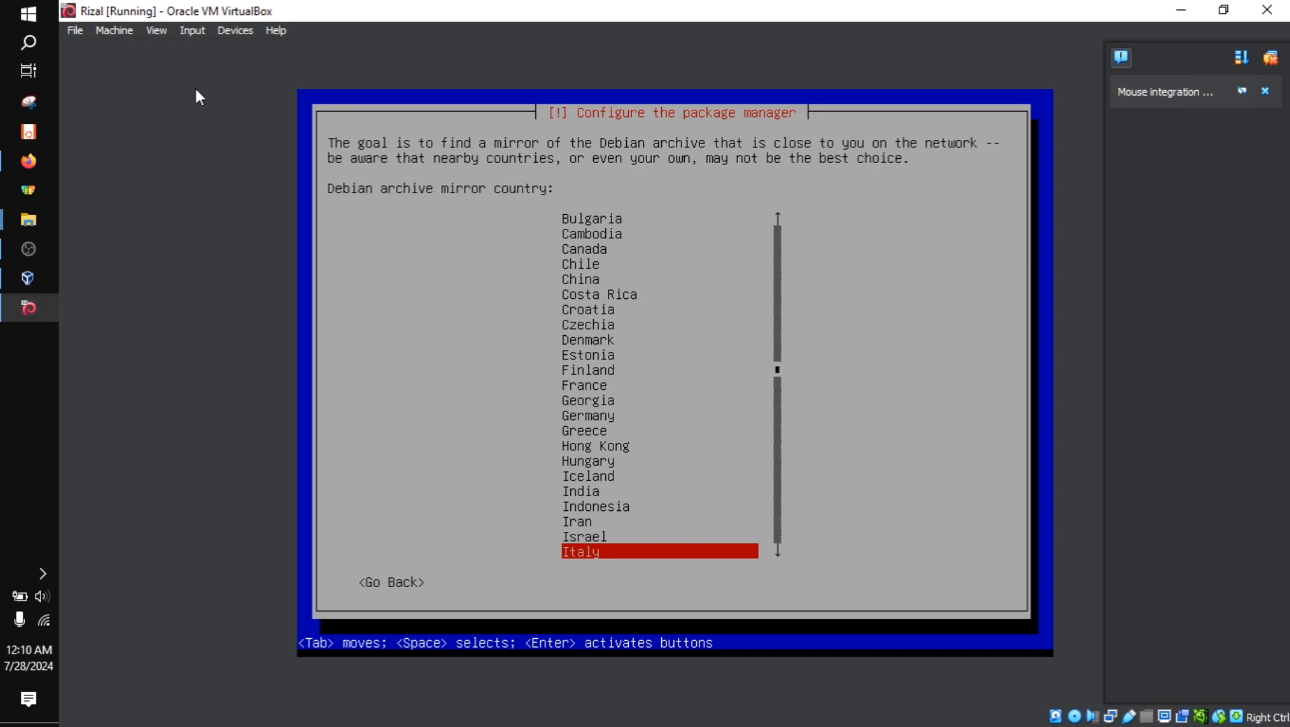
Choose Indonesia as the Debian archive mirror country
{"action": "key", "text": "Up"}
{"action": "key", "text": "Up"}
{"action": "key", "text": "Up"}
{"action": "key", "text": "Return"}
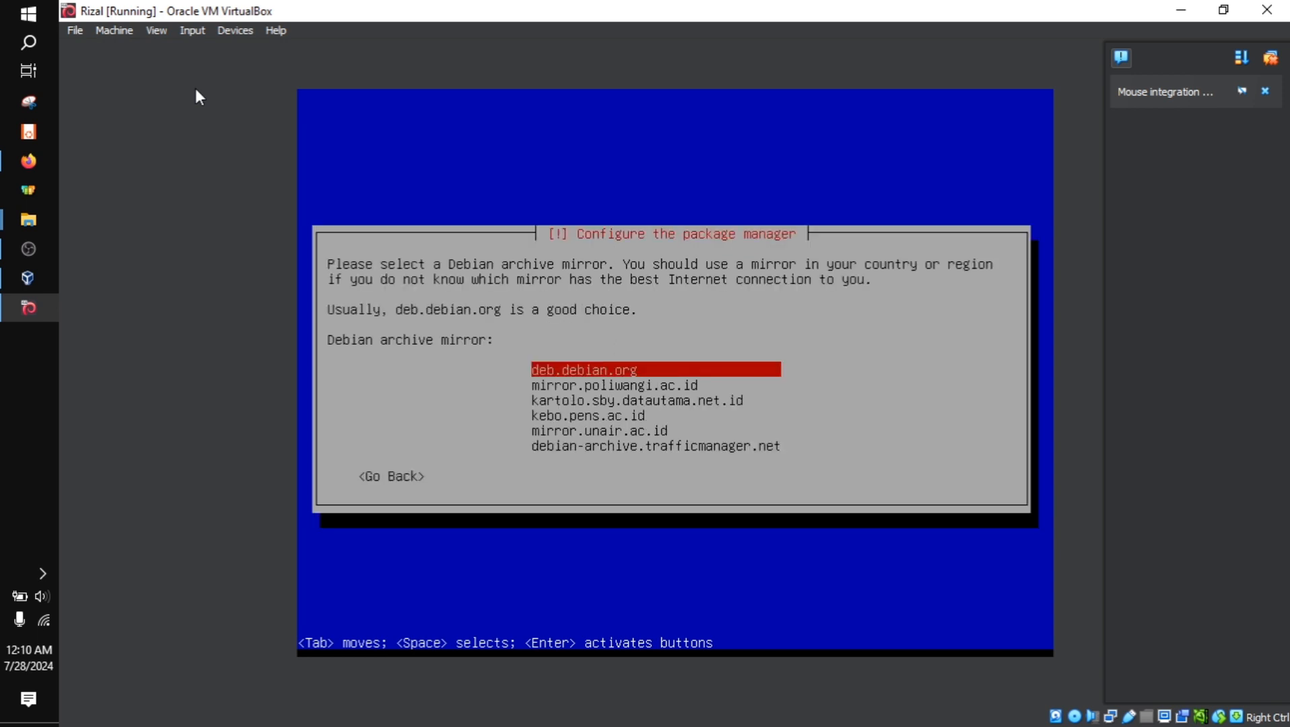
Look through the Debian archive mirrors offered for Indonesia
{"action": "key", "text": "Down"}
{"action": "key", "text": "Down"}
{"action": "key", "text": "Down"}
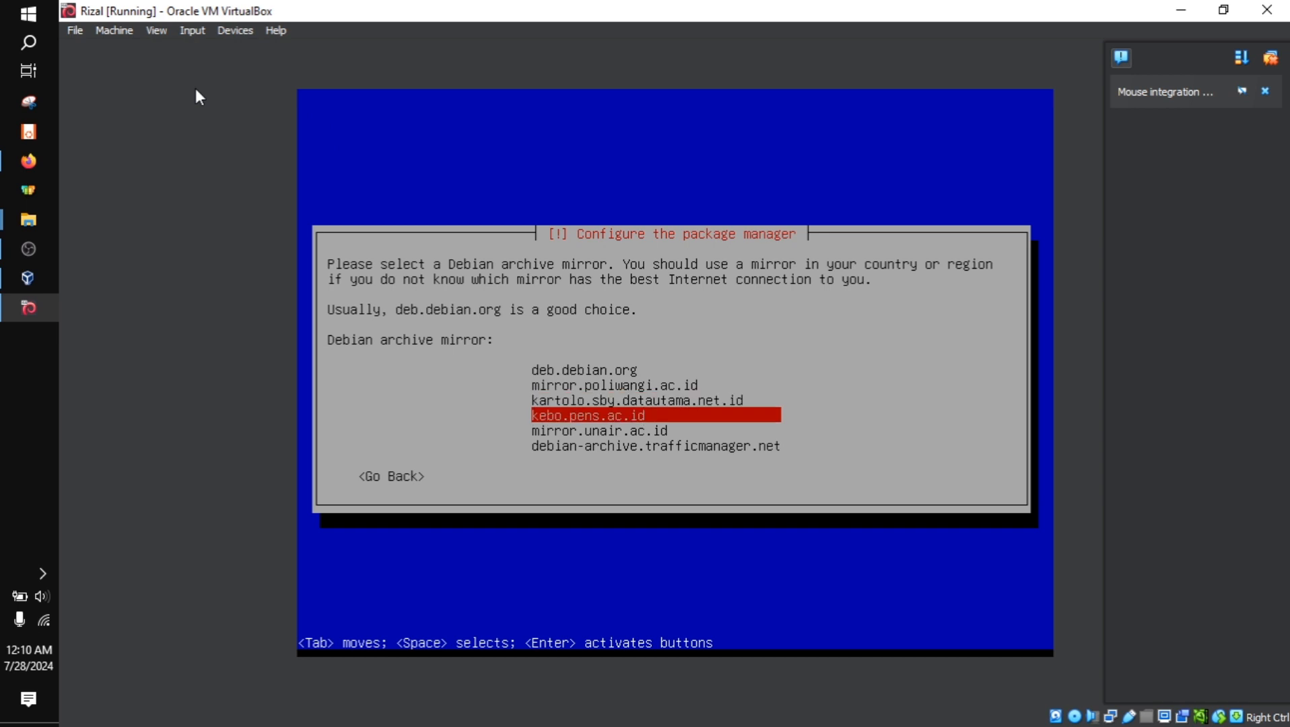
{"action": "key", "text": "Down"}
{"action": "key", "text": "Down"}
{"action": "key", "text": "Up"}
{"action": "key", "text": "Up"}
{"action": "key", "text": "Up"}
{"action": "key", "text": "Up"}
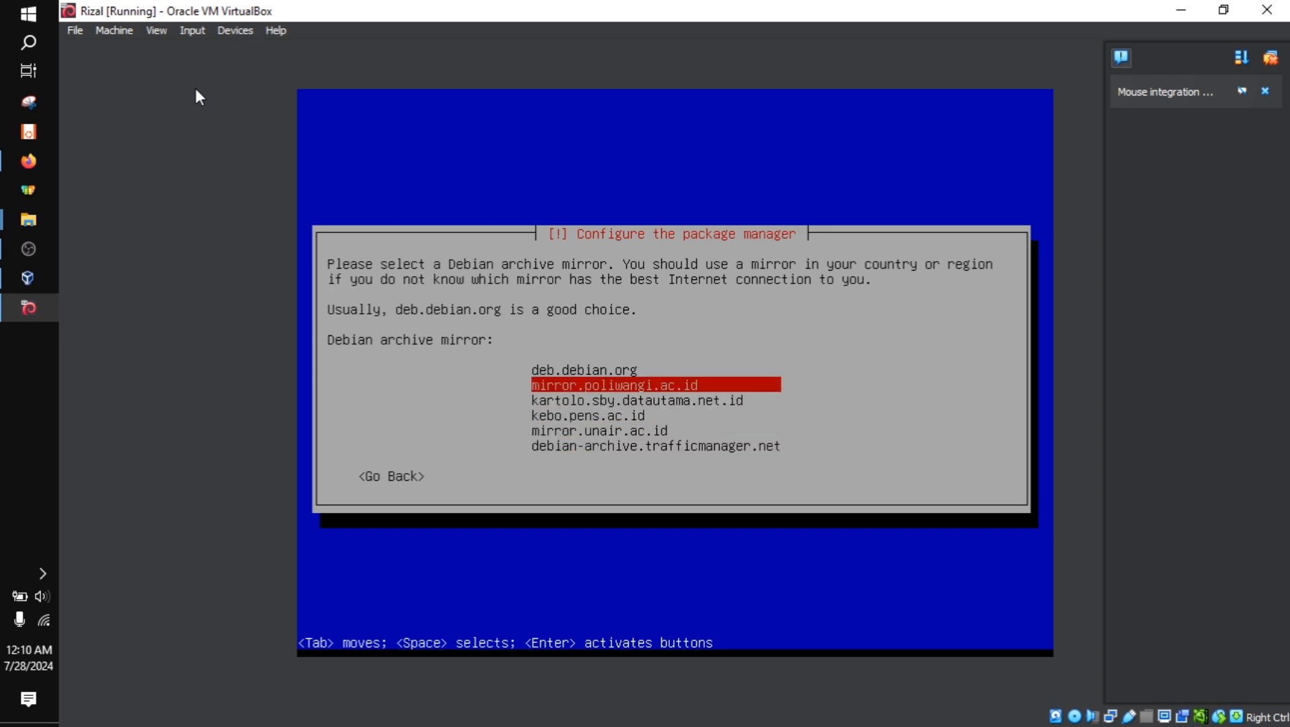
{"action": "key", "text": "Up"}
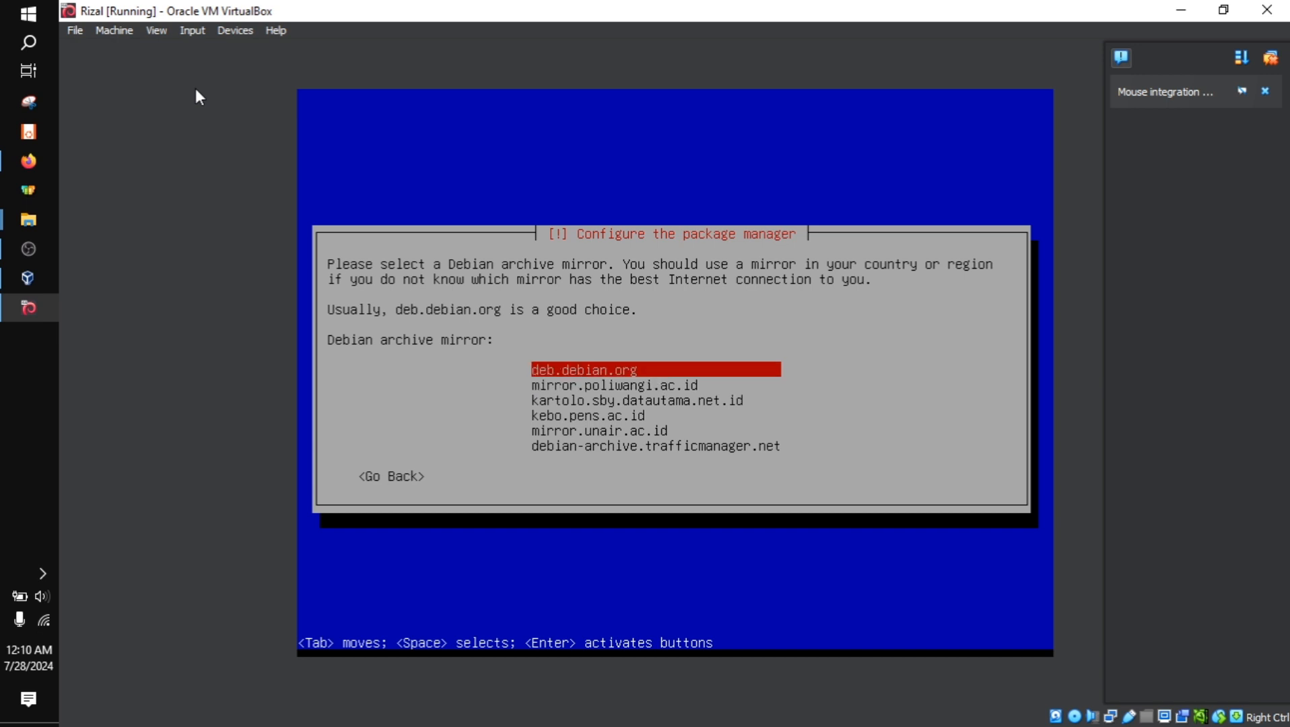
{"action": "key", "text": "Down"}
{"action": "key", "text": "Down"}
{"action": "key", "text": "Down"}
{"action": "key", "text": "Down"}
{"action": "key", "text": "Down"}
{"action": "key", "text": "Up"}
Choose deb.debian.org as the Debian archive mirror
{"action": "key", "text": "Up"}
{"action": "key", "text": "Up"}
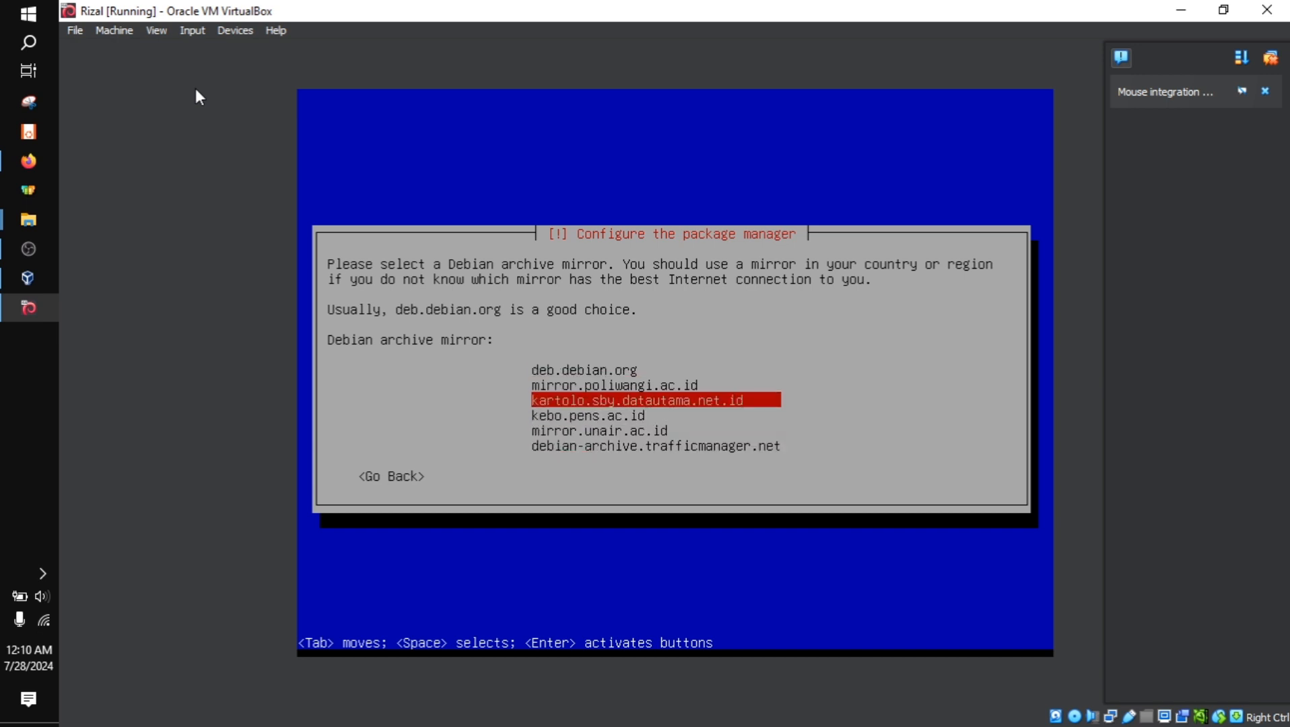
{"action": "key", "text": "Up"}
{"action": "key", "text": "Up"}
{"action": "key", "text": "Return"}
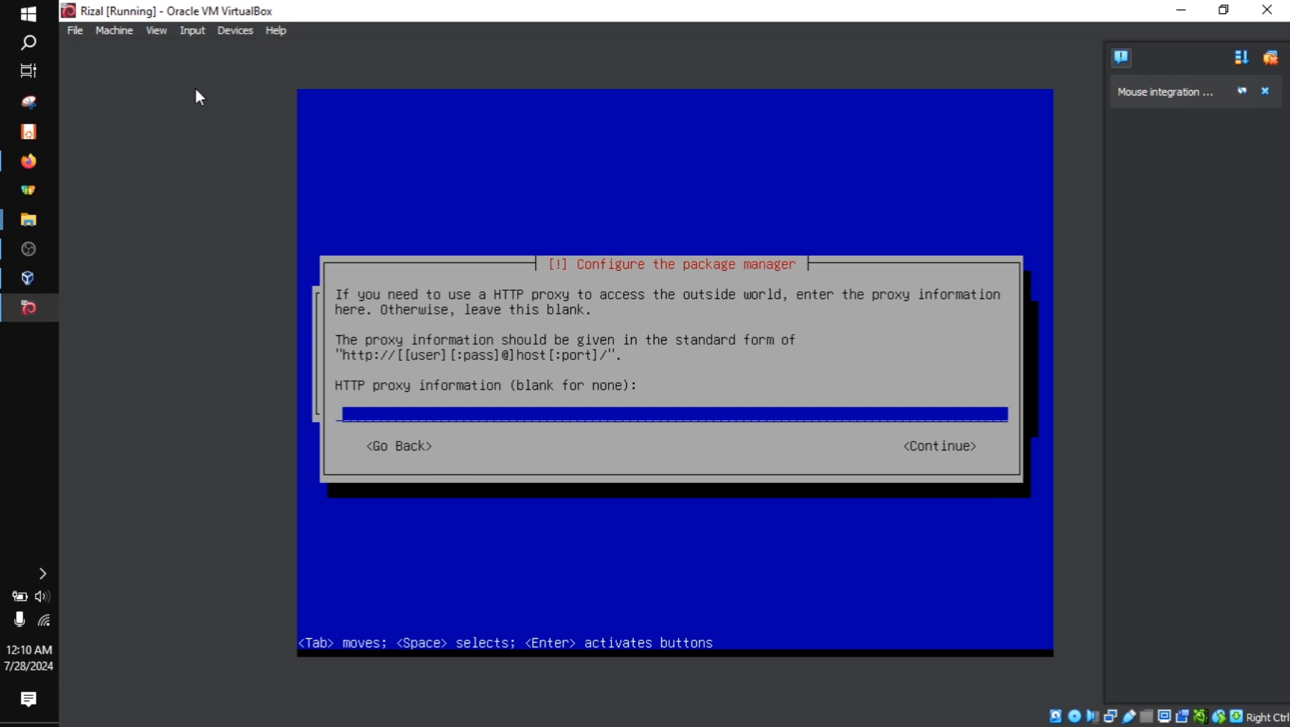
Leave the HTTP proxy information blank and continue configuring the package manager
{"action": "key", "text": "Tab"}
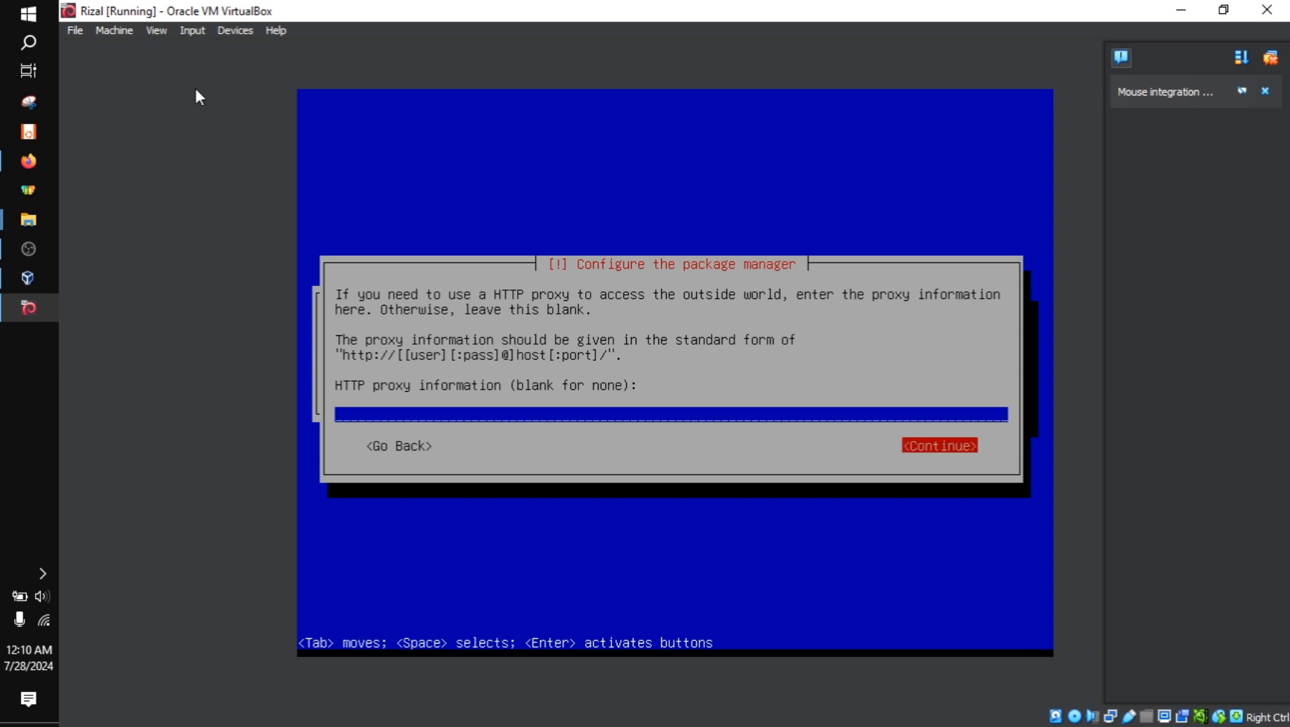
{"action": "key", "text": "Tab"}
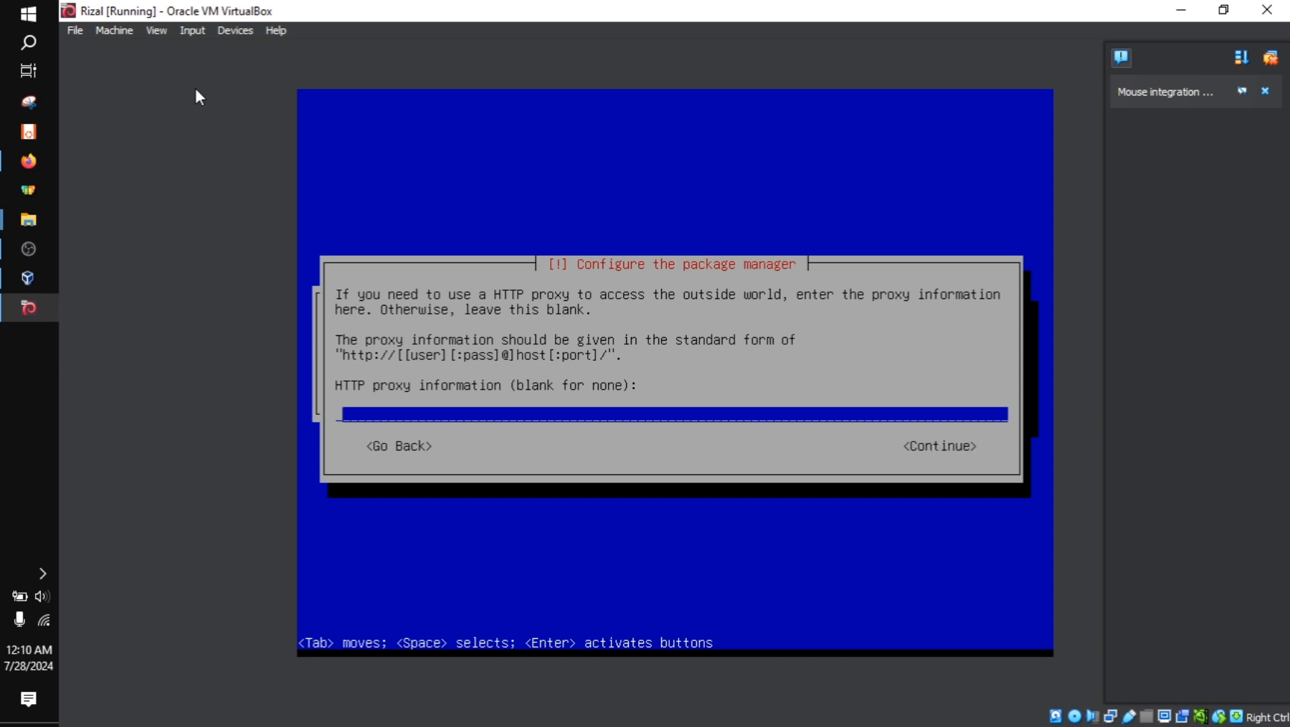
{"action": "key", "text": "Tab"}
{"action": "key", "text": "Tab"}
{"action": "key", "text": "Tab"}
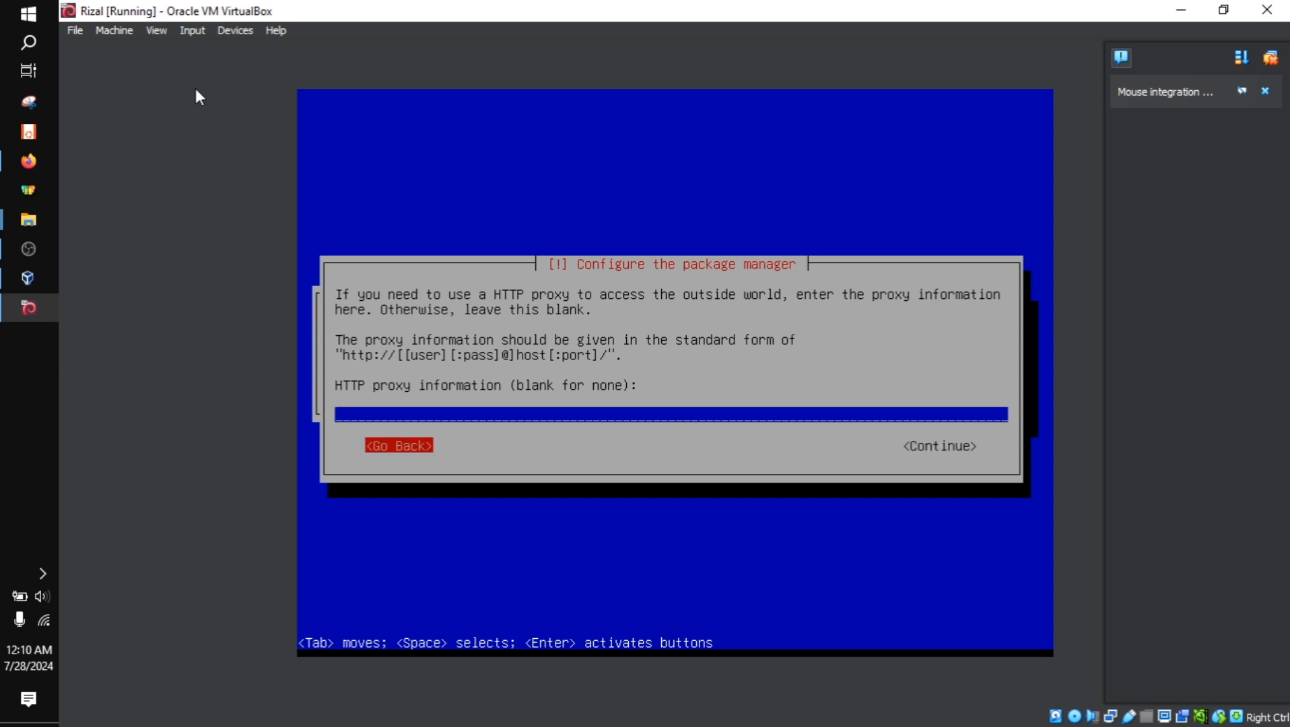
{"action": "key", "text": "Tab"}
{"action": "key", "text": "Tab"}
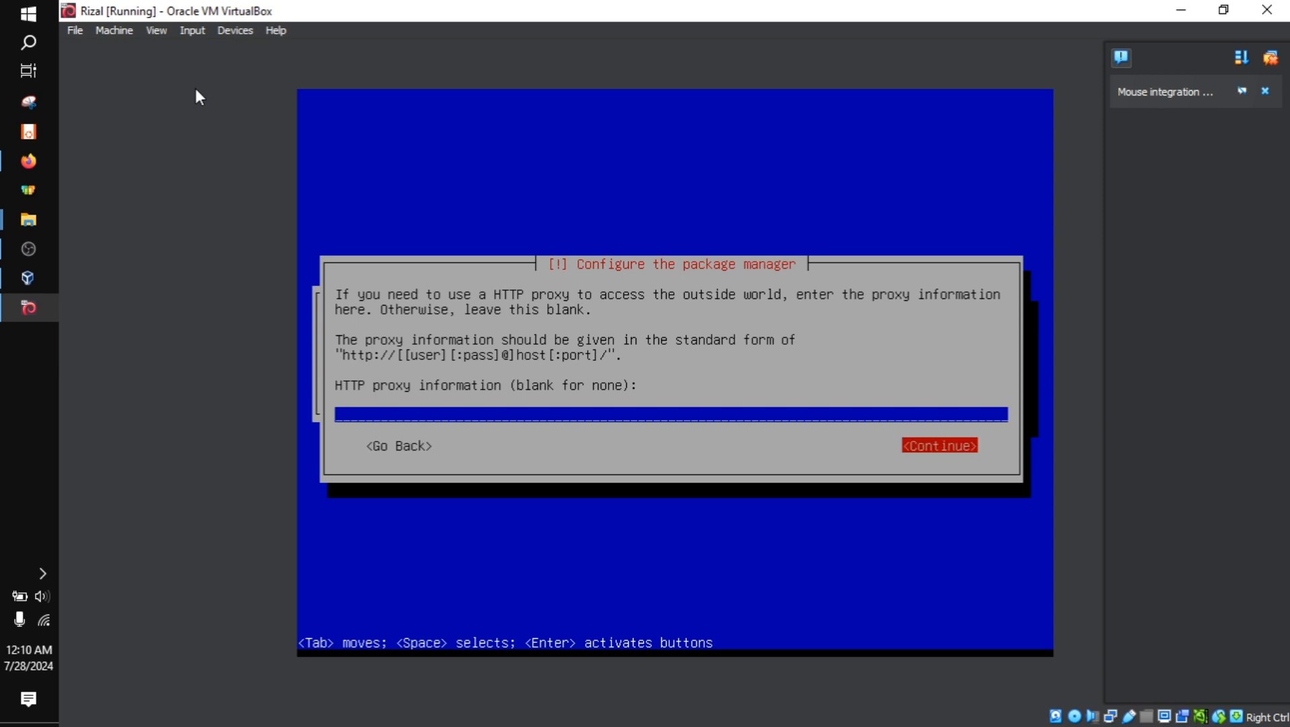
{"action": "key", "text": "Tab"}
{"action": "key", "text": "Tab"}
{"action": "key", "text": "Return"}
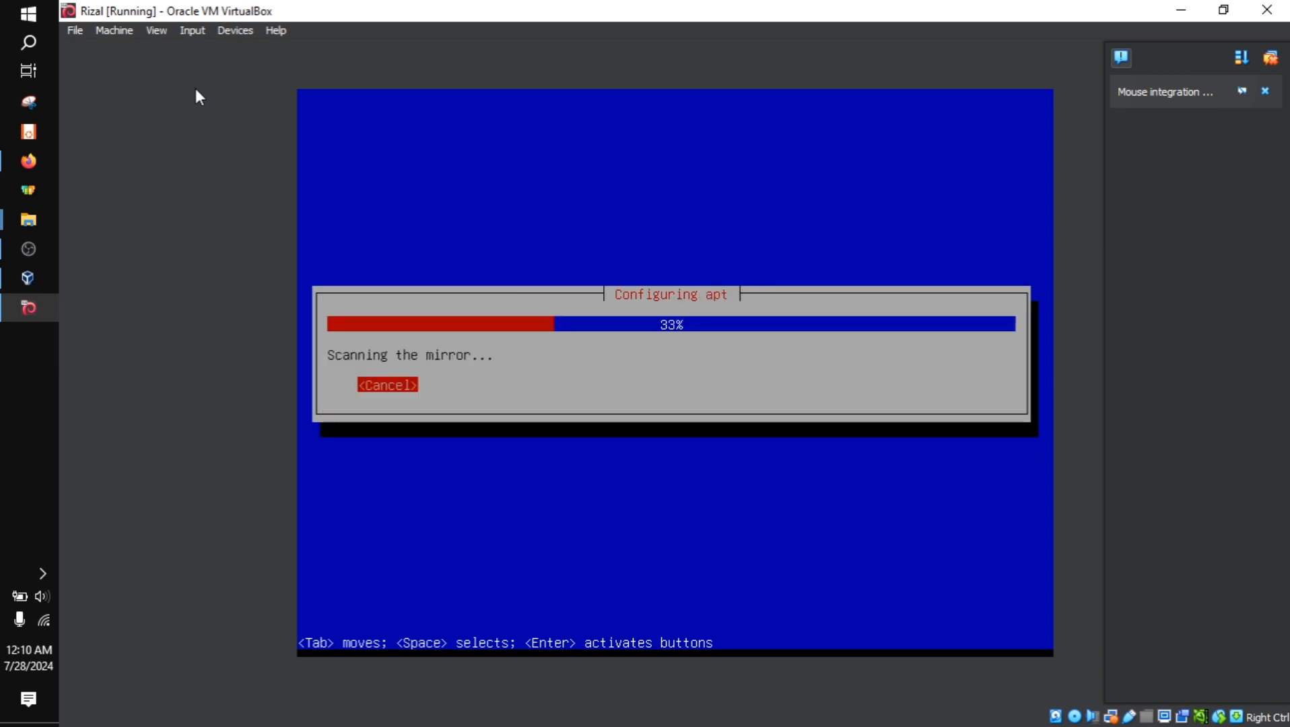
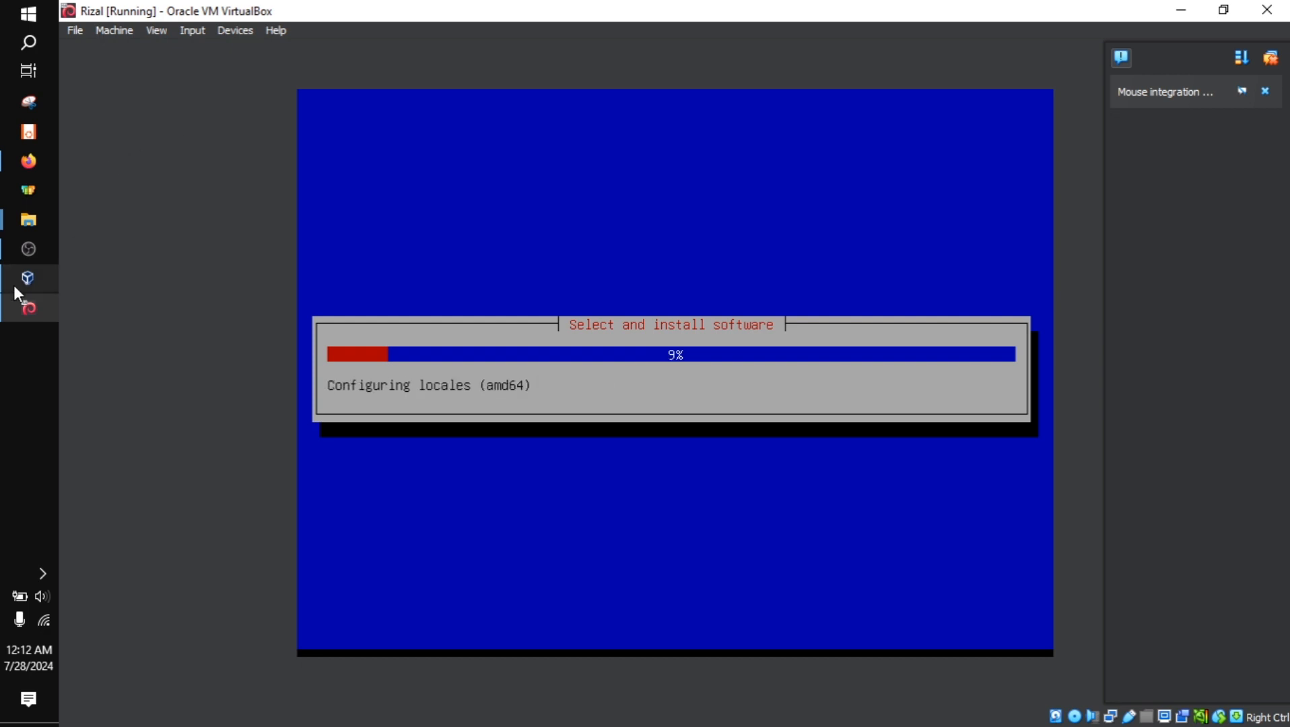
Decline participation in the package usage survey
{"action": "left_click", "coordinate": [20, 256]}
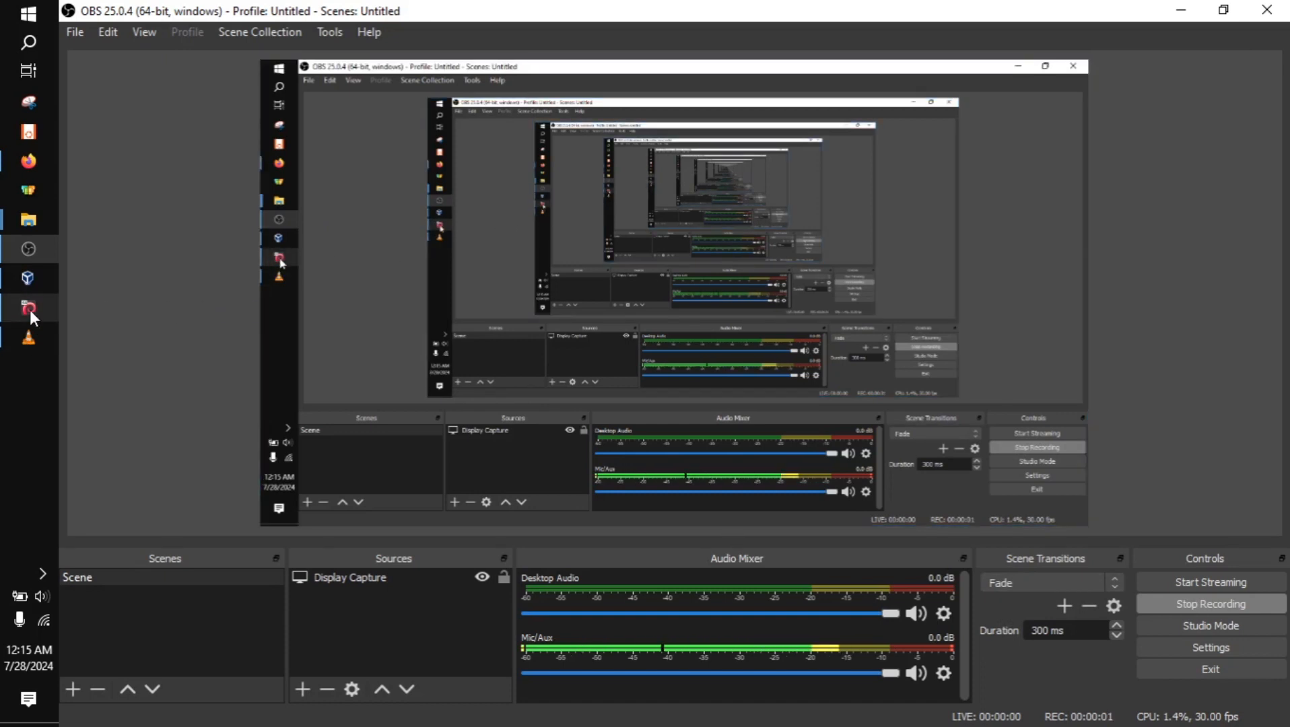
{"action": "left_click", "coordinate": [29, 308]}
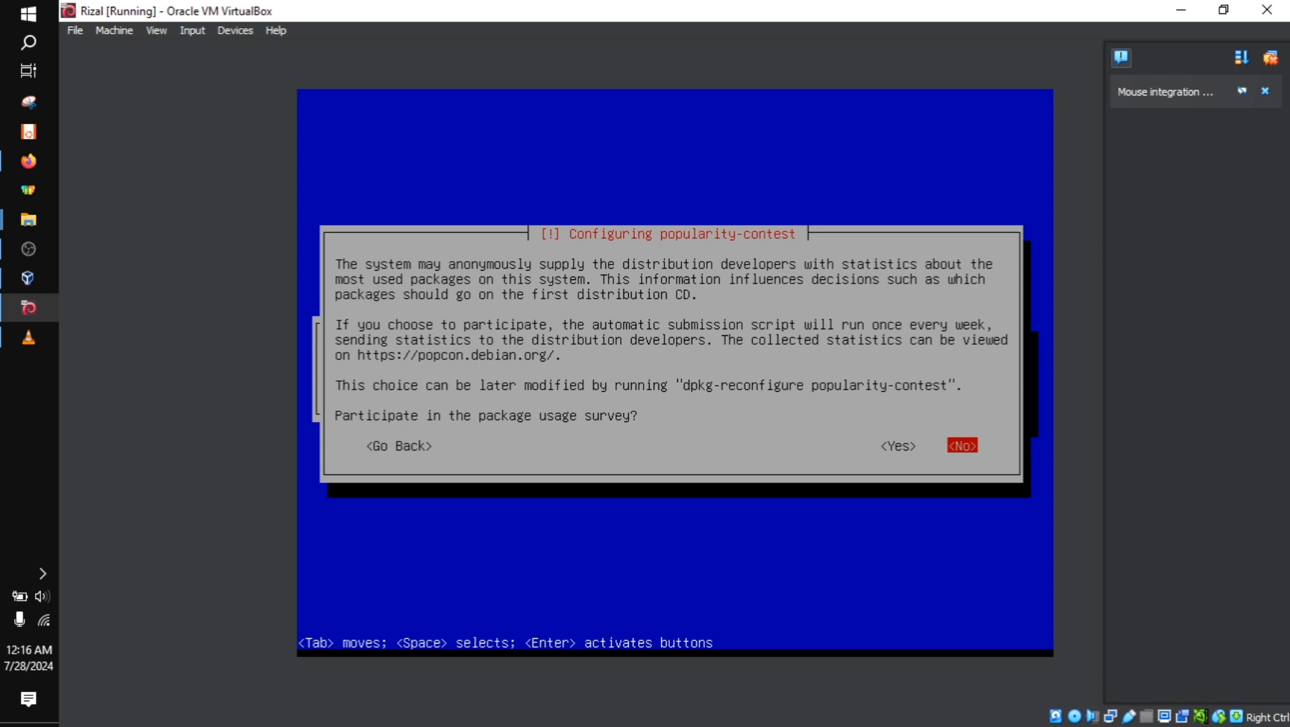
{"action": "key", "text": "Return"}
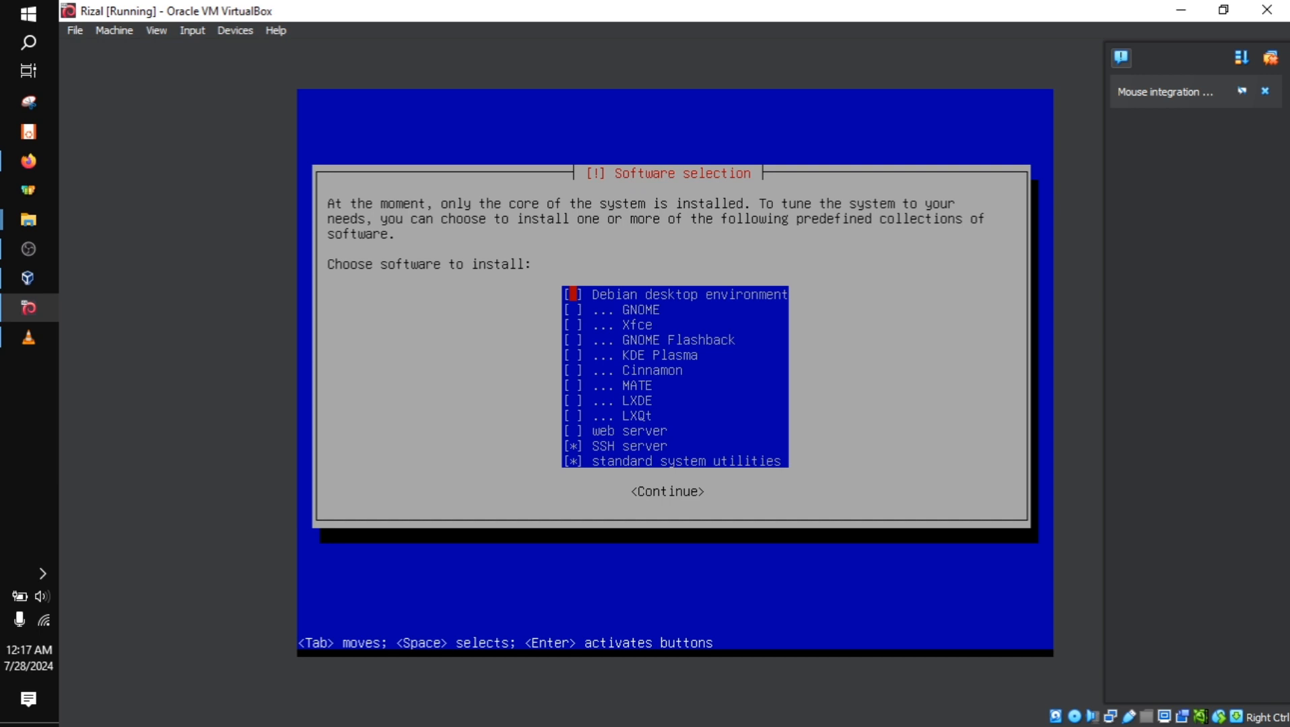
Look through the desktop environments, servers and utilities offered in the software selection
{"action": "key", "text": "Down"}
{"action": "key", "text": "Up"}
{"action": "key", "text": "Down"}
{"action": "key", "text": "Down"}
{"action": "key", "text": "Down"}
{"action": "key", "text": "Down"}
{"action": "key", "text": "Down"}
{"action": "key", "text": "Down"}
{"action": "key", "text": "Down"}
{"action": "key", "text": "Down"}
{"action": "key", "text": "Down"}
{"action": "key", "text": "Up"}
{"action": "key", "text": "Up"}
{"action": "key", "text": "Up"}
{"action": "key", "text": "Up"}
{"action": "key", "text": "Up"}
{"action": "key", "text": "Up"}
{"action": "key", "text": "Up"}
{"action": "key", "text": "Up"}
{"action": "key", "text": "Up"}
{"action": "key", "text": "Down"}
{"action": "key", "text": "Down"}
{"action": "key", "text": "Down"}
{"action": "key", "text": "Down"}
{"action": "key", "text": "Down"}
{"action": "key", "text": "Down"}
{"action": "key", "text": "Down"}
{"action": "key", "text": "Down"}
{"action": "key", "text": "Up"}
{"action": "key", "text": "Up"}
{"action": "key", "text": "Up"}
{"action": "key", "text": "Down"}
{"action": "key", "text": "Down"}
{"action": "key", "text": "Down"}
{"action": "key", "text": "Up"}
{"action": "key", "text": "Up"}
{"action": "key", "text": "Up"}
{"action": "key", "text": "Up"}
{"action": "key", "text": "Up"}
{"action": "key", "text": "Up"}
{"action": "key", "text": "Up"}
{"action": "key", "text": "Down"}
{"action": "key", "text": "Down"}
{"action": "key", "text": "Down"}
{"action": "key", "text": "Down"}
{"action": "key", "text": "Down"}
{"action": "key", "text": "Down"}
{"action": "key", "text": "Down"}
{"action": "key", "text": "Up"}
{"action": "key", "text": "Up"}
{"action": "key", "text": "Up"}
{"action": "key", "text": "Up"}
{"action": "key", "text": "Up"}
{"action": "key", "text": "Up"}
{"action": "key", "text": "Up"}
{"action": "key", "text": "Down"}
{"action": "key", "text": "Down"}
{"action": "key", "text": "Down"}
{"action": "key", "text": "Down"}
{"action": "key", "text": "Down"}
{"action": "key", "text": "Down"}
{"action": "key", "text": "Up"}
{"action": "key", "text": "Up"}
{"action": "key", "text": "Up"}
{"action": "key", "text": "Up"}
{"action": "key", "text": "Up"}
{"action": "key", "text": "Up"}
{"action": "key", "text": "Down"}
{"action": "key", "text": "Down"}
{"action": "key", "text": "Down"}
Finalize the selection of software collections and continue with their installation
{"action": "key", "text": "Down"}
{"action": "key", "text": "Down"}
{"action": "key", "text": "Down"}
{"action": "key", "text": "Down"}
{"action": "key", "text": "Down"}
{"action": "key", "text": "Up"}
{"action": "key", "text": "Up"}
{"action": "key", "text": "Up"}
{"action": "key", "text": "Up"}
{"action": "key", "text": "Up"}
{"action": "key", "text": "Up"}
{"action": "key", "text": "Up"}
{"action": "key", "text": "Up"}
{"action": "key", "text": "Up"}
{"action": "key", "text": "Down"}
{"action": "key", "text": "Down"}
{"action": "key", "text": "Down"}
{"action": "key", "text": "Down"}
{"action": "key", "text": "Down"}
{"action": "key", "text": "Down"}
{"action": "key", "text": "Down"}
{"action": "key", "text": "Down"}
{"action": "key", "text": "Up"}
{"action": "key", "text": "Down"}
{"action": "key", "text": "Down"}
{"action": "key", "text": "Up"}
{"action": "key", "text": "Up"}
{"action": "key", "text": "Up"}
{"action": "key", "text": "Up"}
{"action": "key", "text": "Up"}
{"action": "key", "text": "Up"}
{"action": "key", "text": "Up"}
{"action": "key", "text": "Up"}
{"action": "key", "text": "Up"}
{"action": "key", "text": "Down"}
{"action": "key", "text": "Down"}
{"action": "key", "text": "Down"}
{"action": "key", "text": "Down"}
{"action": "key", "text": "Down"}
{"action": "key", "text": "Down"}
{"action": "key", "text": "Down"}
{"action": "key", "text": "Down"}
{"action": "key", "text": "Down"}
{"action": "key", "text": "Down"}
{"action": "key", "text": "Down"}
{"action": "key", "text": "Up"}
{"action": "key", "text": "Up"}
{"action": "key", "text": "Up"}
{"action": "key", "text": "Down"}
{"action": "key", "text": "Up"}
{"action": "key", "text": "Down"}
{"action": "key", "text": "space"}
{"action": "key", "text": "Down"}
{"action": "key", "text": "Up"}
{"action": "key", "text": "Down"}
{"action": "key", "text": "Down"}
{"action": "key", "text": "Return"}
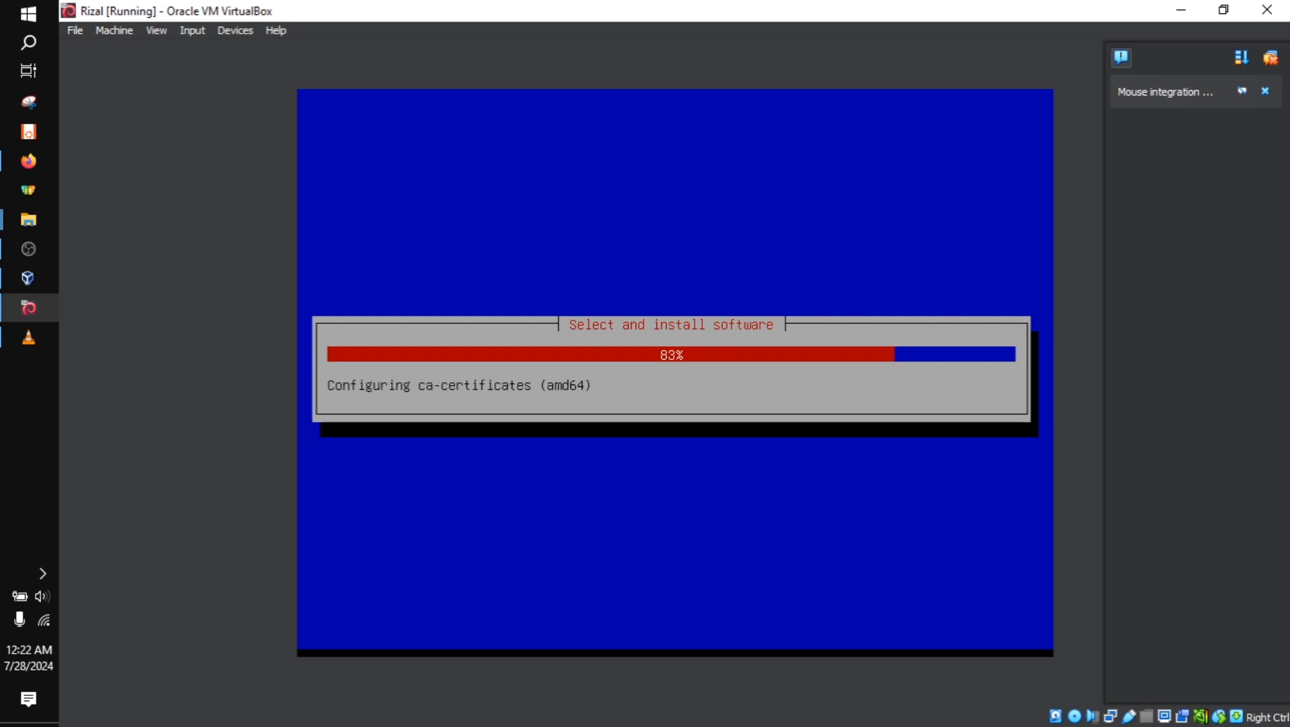
Agree to install the GRUB boot loader to the primary drive
{"action": "left_click", "coordinate": [25, 339]}
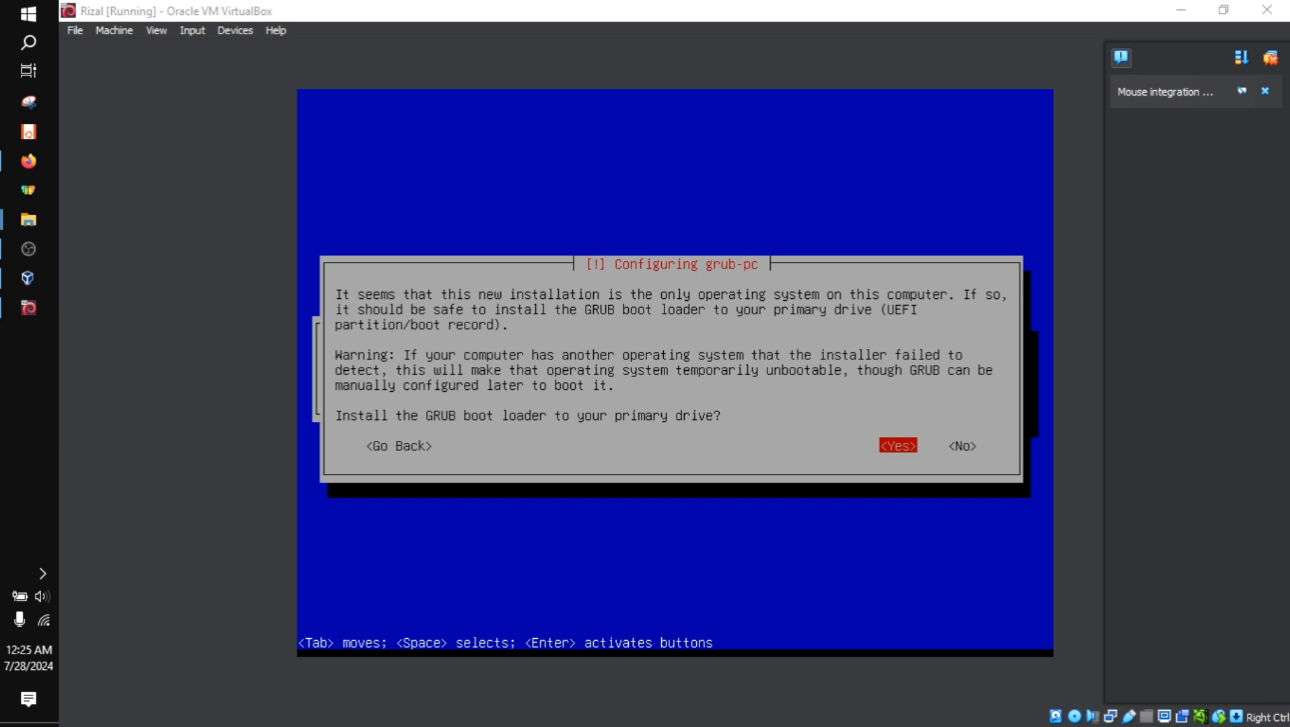
{"action": "left_click", "coordinate": [436, 4]}
{"action": "key", "text": "Tab"}
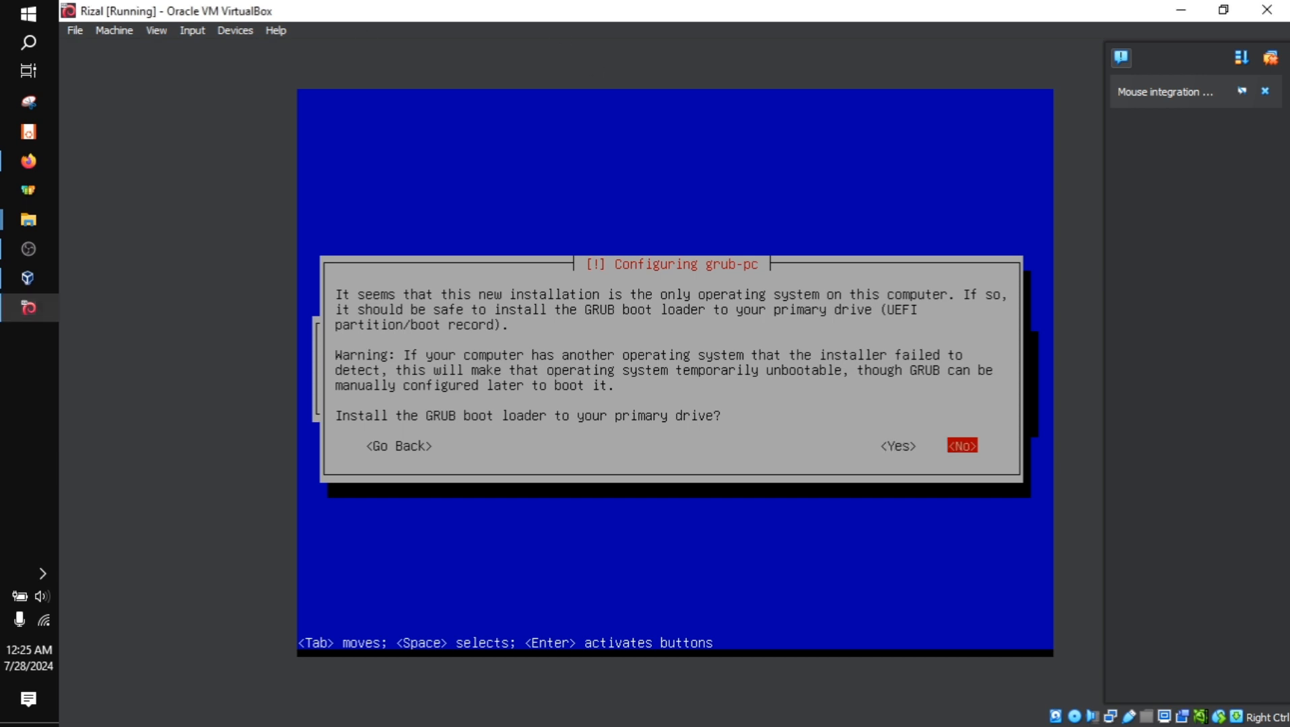
{"action": "key", "text": "Left"}
{"action": "key", "text": "Return"}
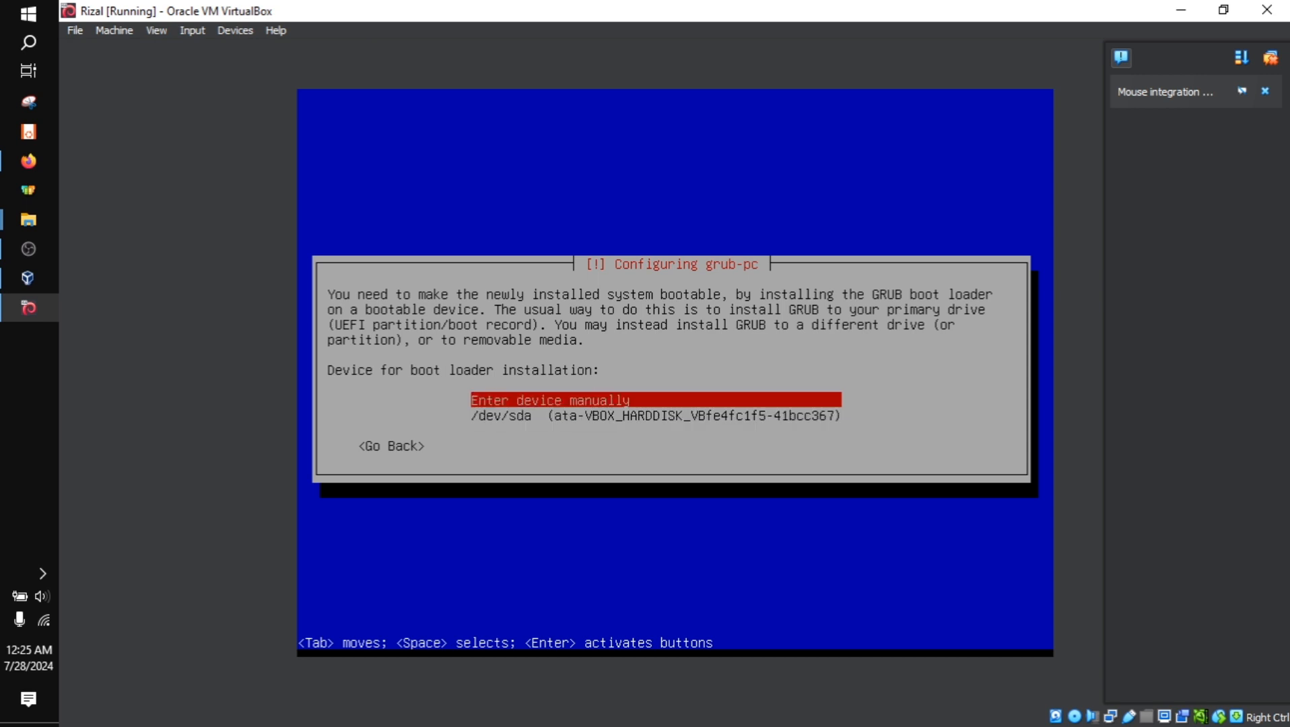
Choose /dev/sda as the device for the boot loader installation
{"action": "key", "text": "Down"}
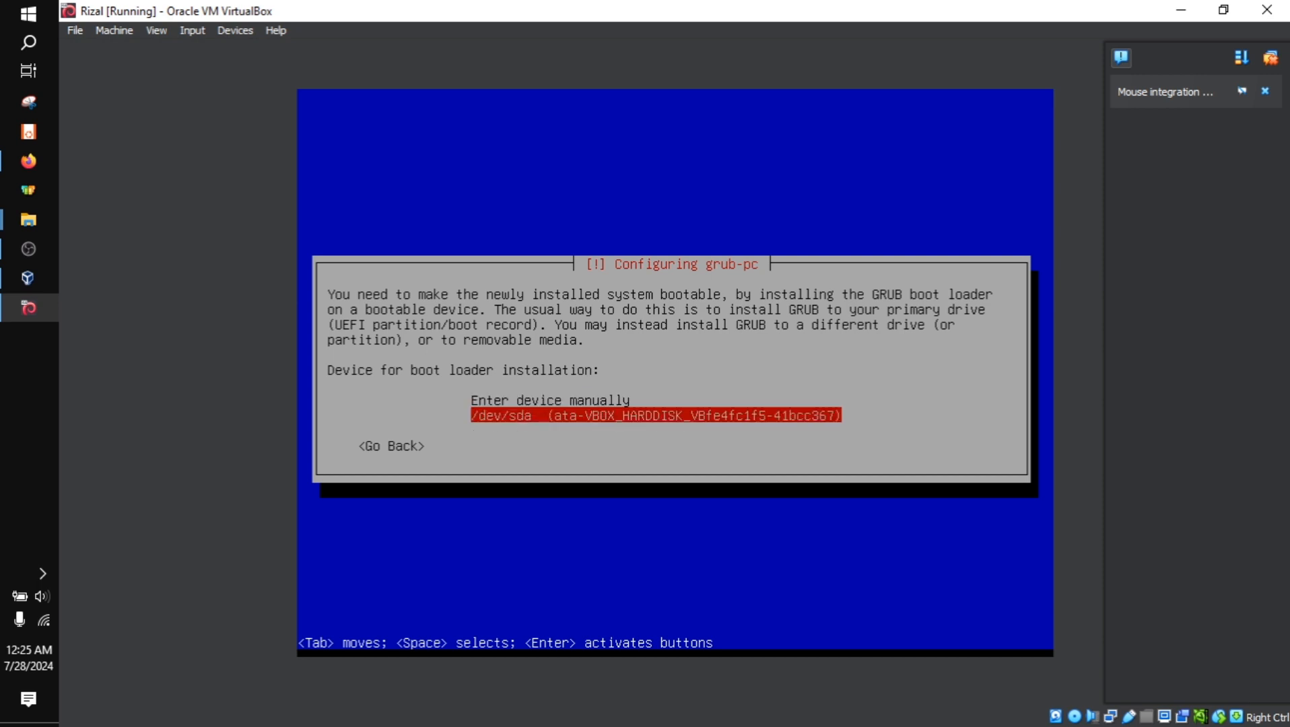
{"action": "key", "text": "Up"}
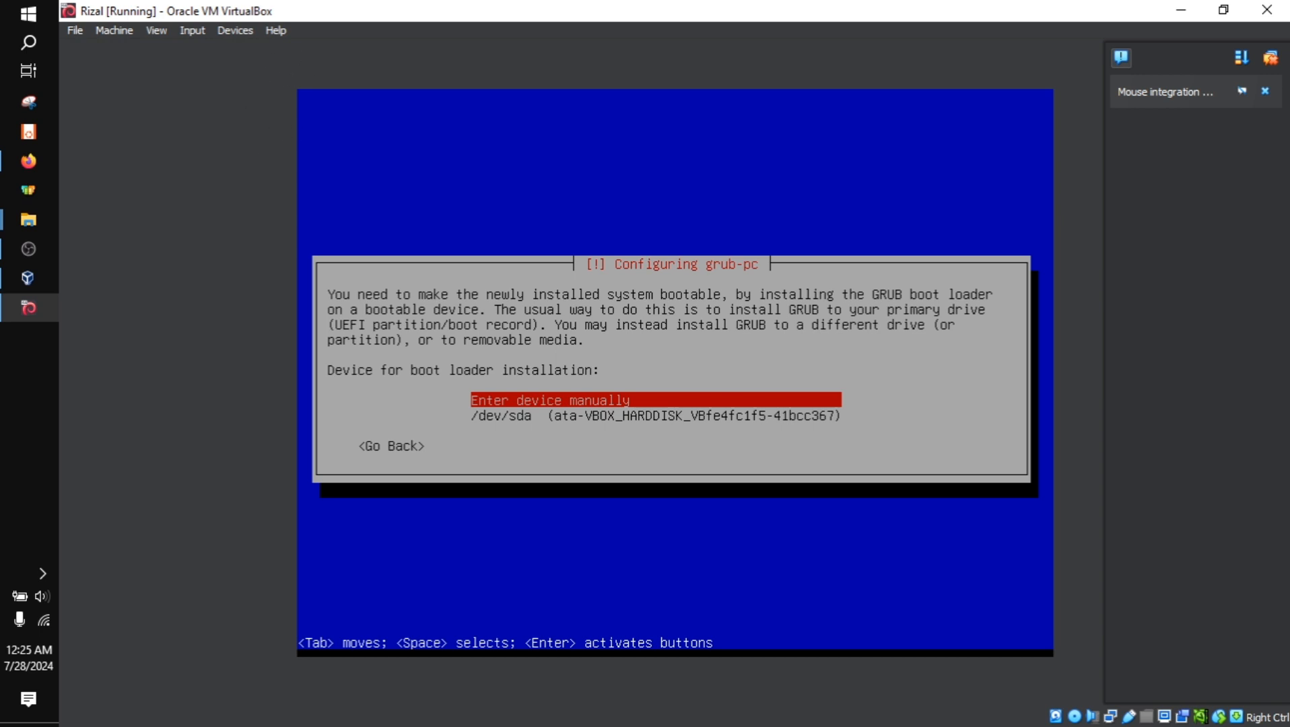
{"action": "key", "text": "Down"}
{"action": "key", "text": "Up"}
{"action": "key", "text": "Down"}
{"action": "key", "text": "Up"}
{"action": "key", "text": "Down"}
{"action": "key", "text": "Up"}
{"action": "key", "text": "Down"}
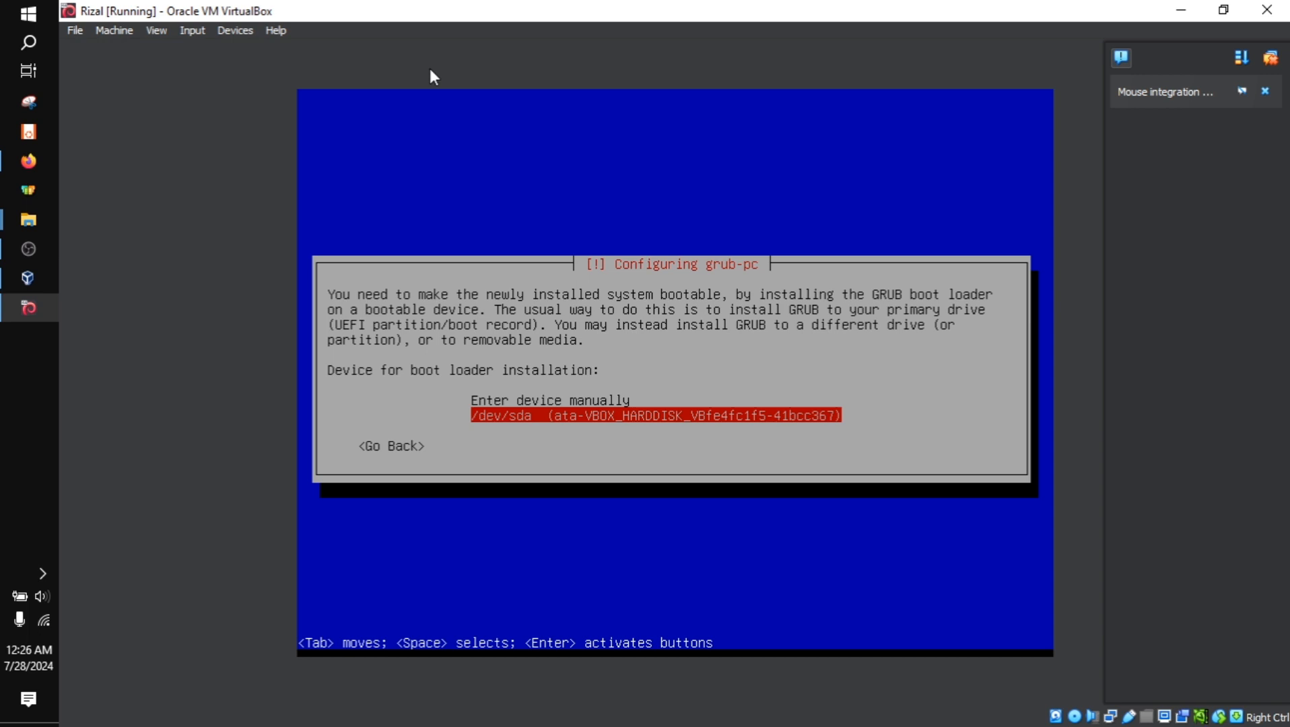
{"action": "key", "text": "Up"}
{"action": "key", "text": "Down"}
{"action": "key", "text": "Return"}
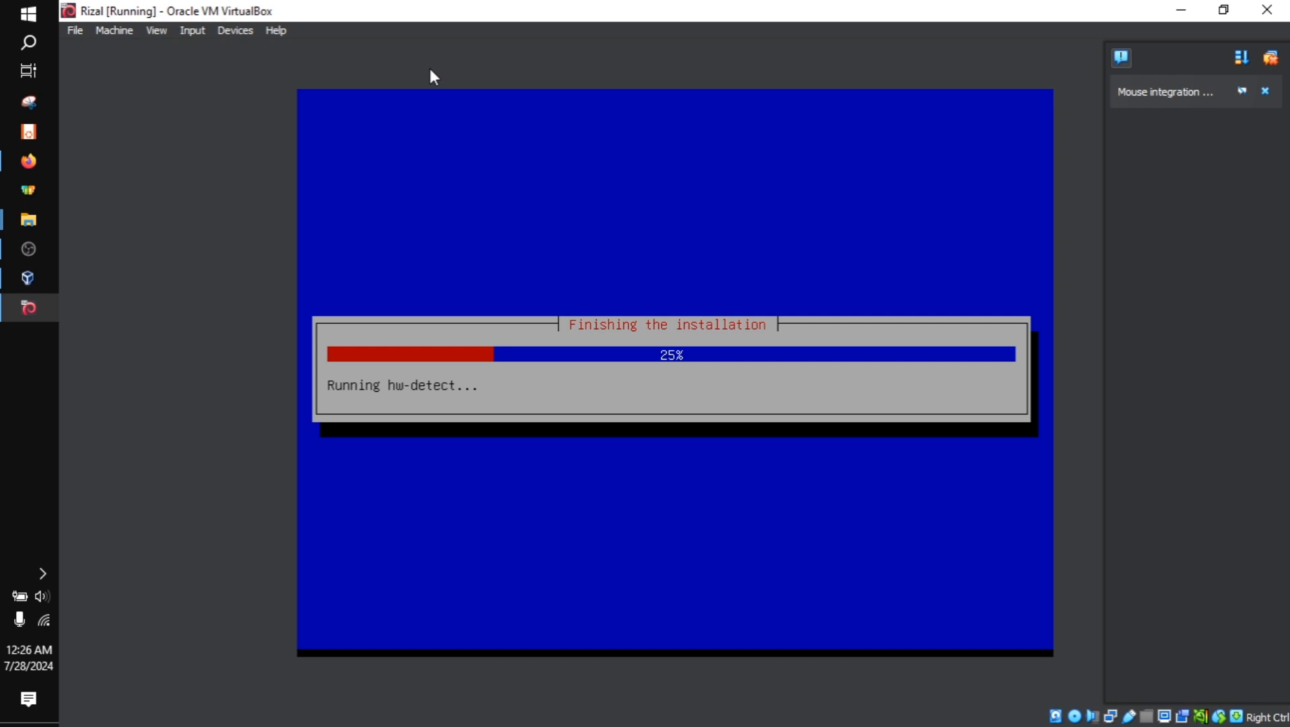
Finish the completed installation and reboot into the new Debian system
{"action": "left_click", "coordinate": [34, 244]}
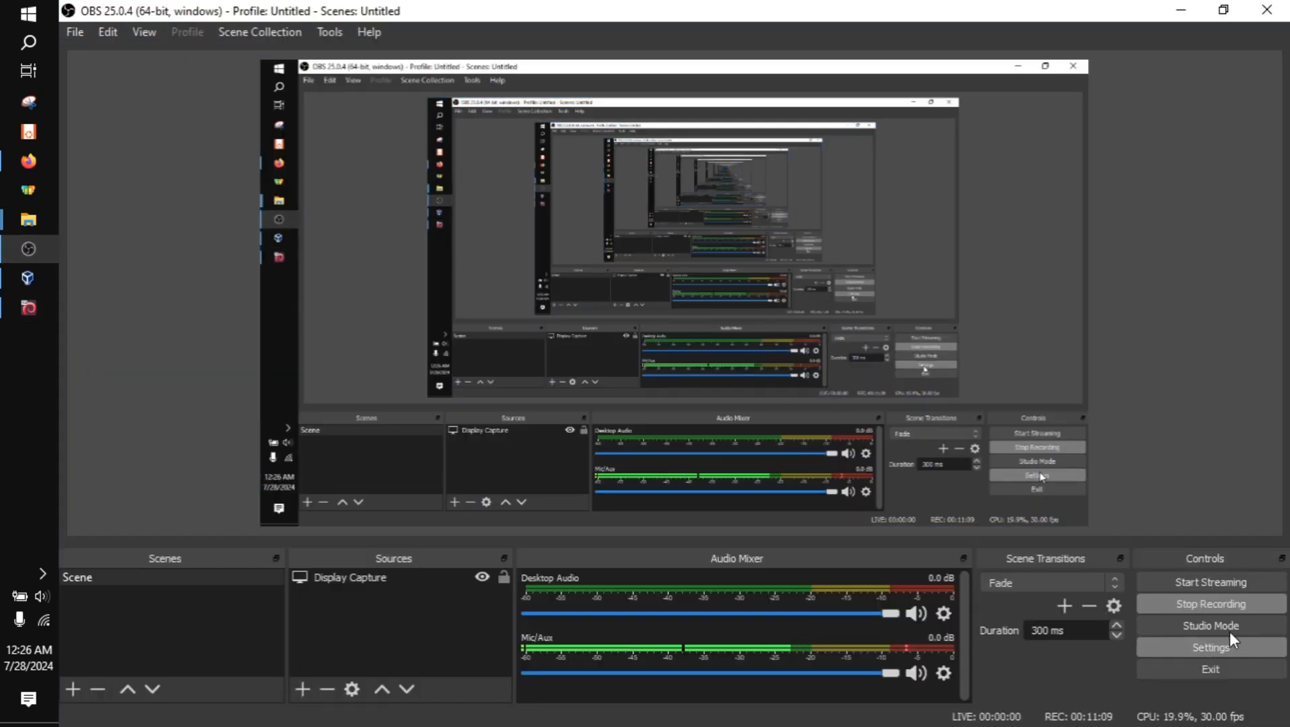
{"action": "left_click", "coordinate": [1221, 604]}
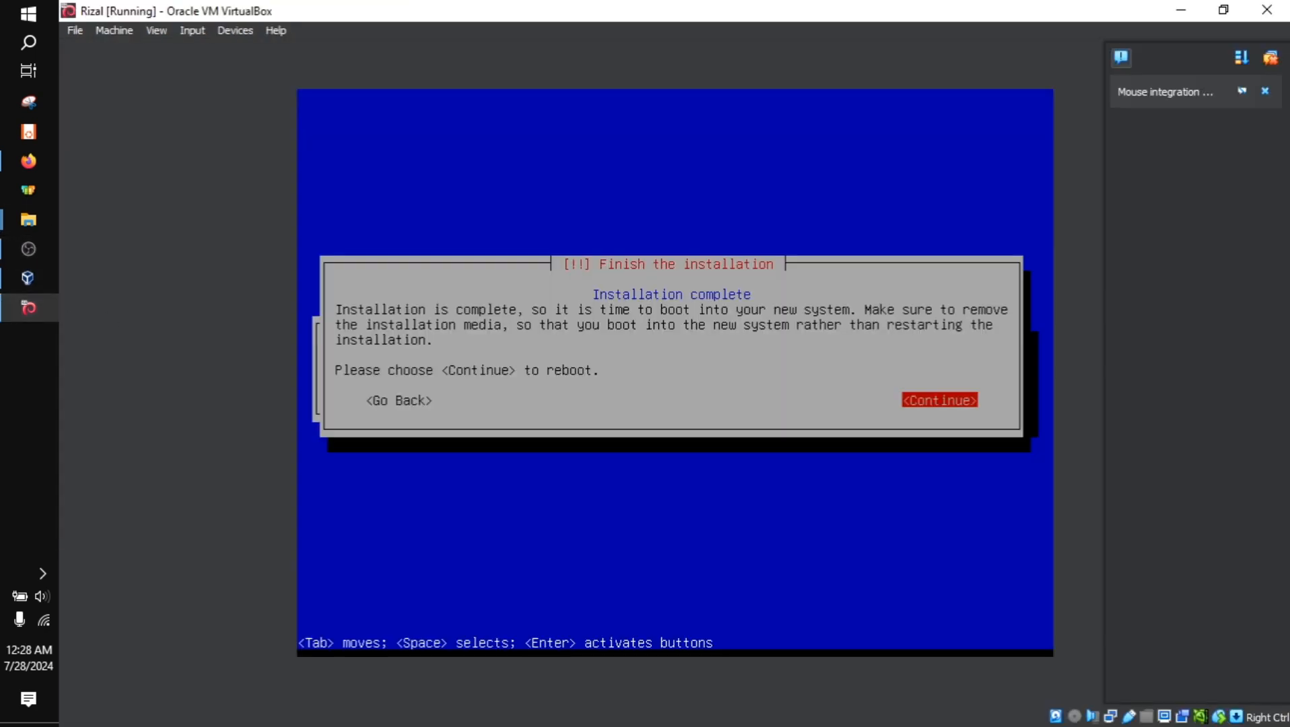
{"action": "left_click", "coordinate": [27, 308]}
{"action": "key", "text": "Return"}
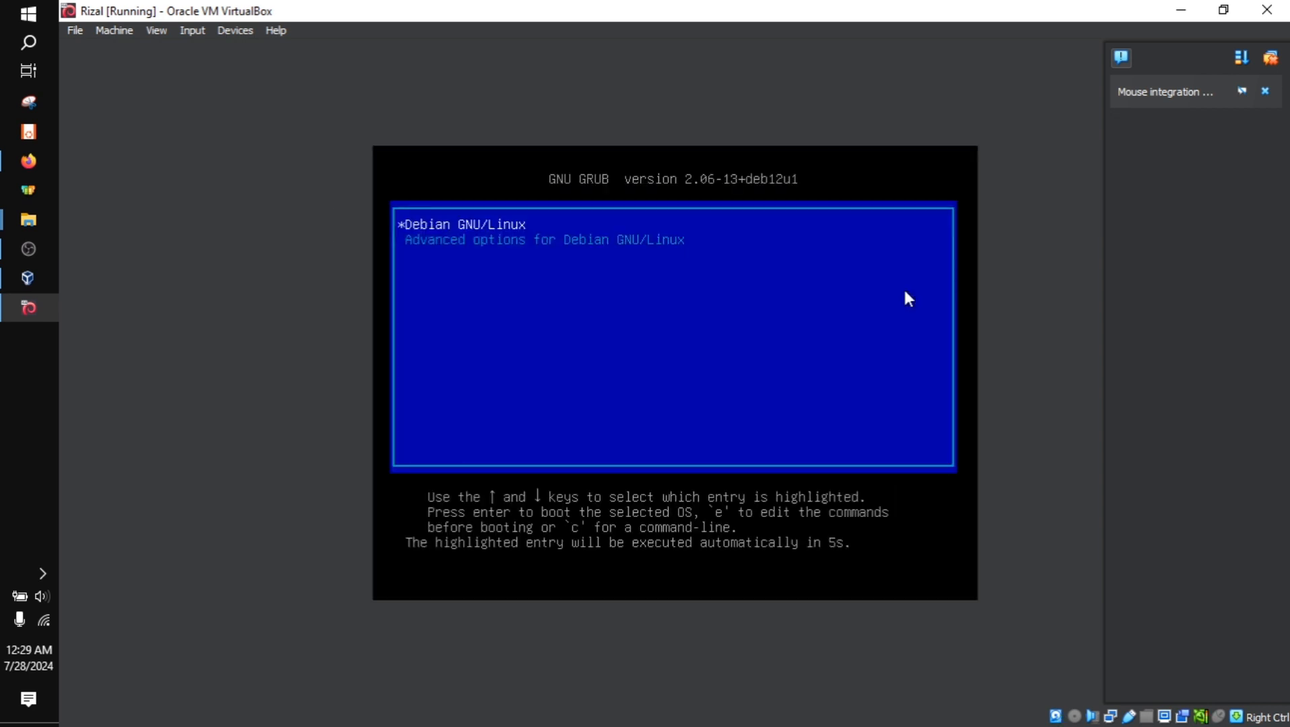
Open the advanced options for Debian GNU/Linux in the GRUB boot menu
{"action": "key", "text": "Down"}
{"action": "key", "text": "Up"}
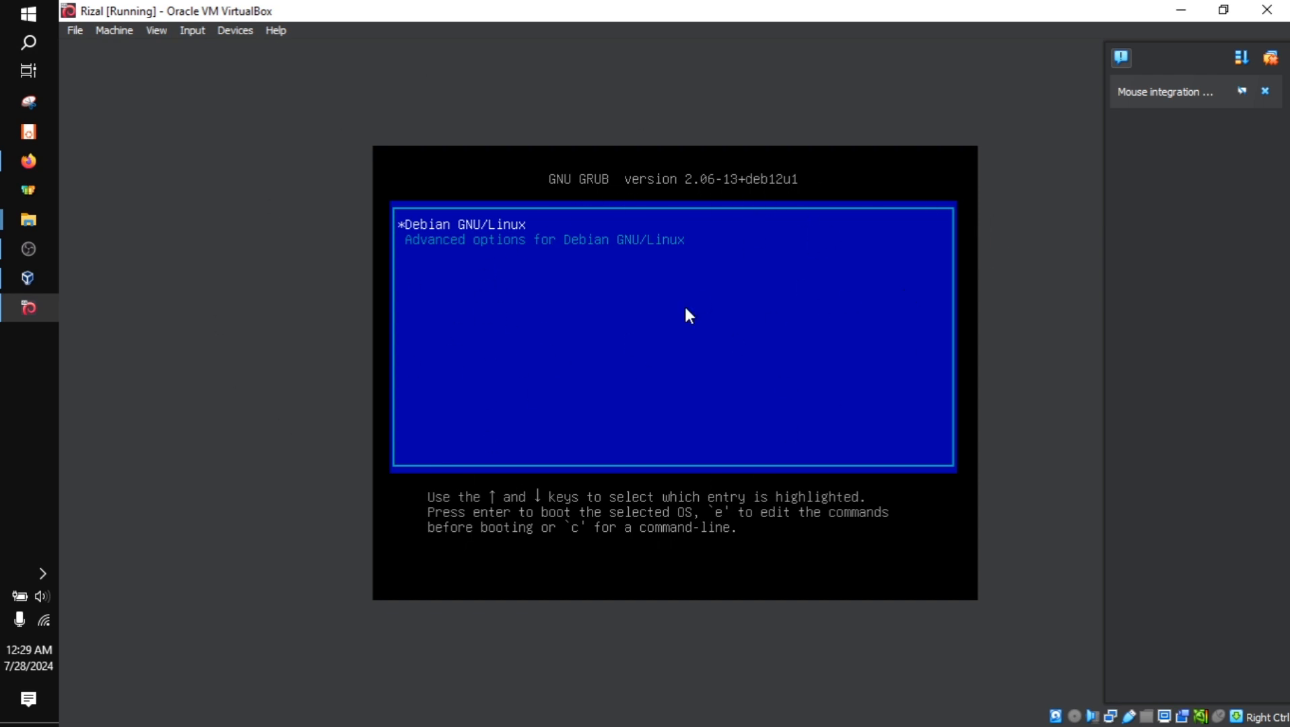
{"action": "key", "text": "Down"}
{"action": "key", "text": "Up"}
{"action": "key", "text": "Down"}
{"action": "key", "text": "Up"}
{"action": "key", "text": "Down"}
{"action": "key", "text": "Up"}
{"action": "key", "text": "Down"}
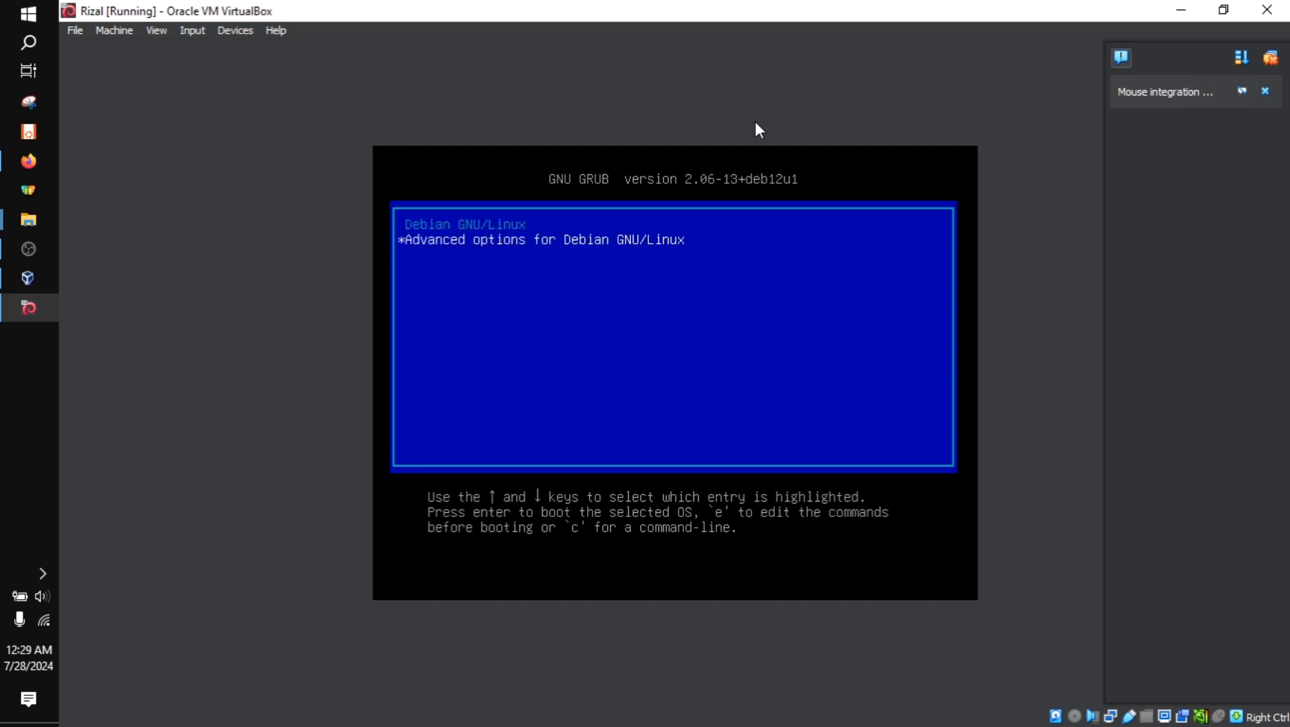
{"action": "key", "text": "Up"}
{"action": "key", "text": "Down"}
{"action": "key", "text": "Up"}
{"action": "key", "text": "Down"}
{"action": "key", "text": "Return"}
Examine the normal and recovery-mode boot entries for the installed Linux kernel versions
{"action": "key", "text": "Down"}
{"action": "key", "text": "Down"}
{"action": "key", "text": "Down"}
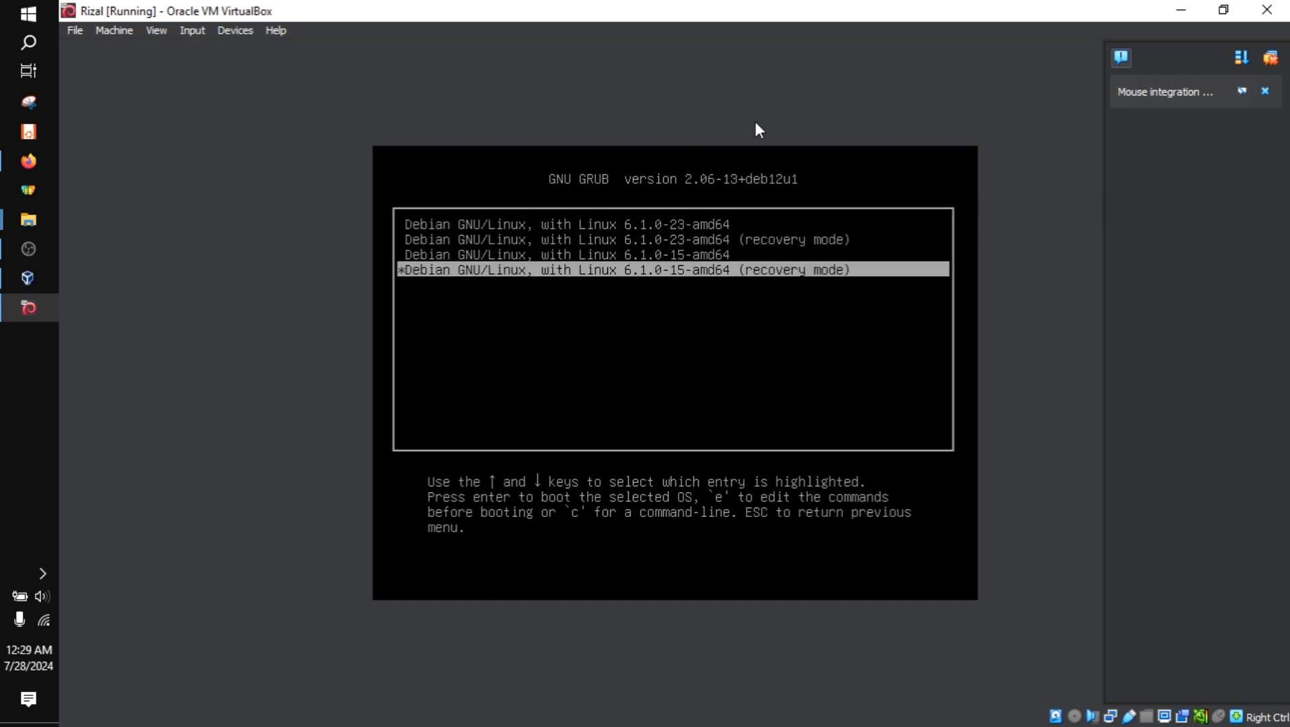
{"action": "key", "text": "Up"}
{"action": "key", "text": "Up"}
{"action": "key", "text": "Up"}
{"action": "key", "text": "Down"}
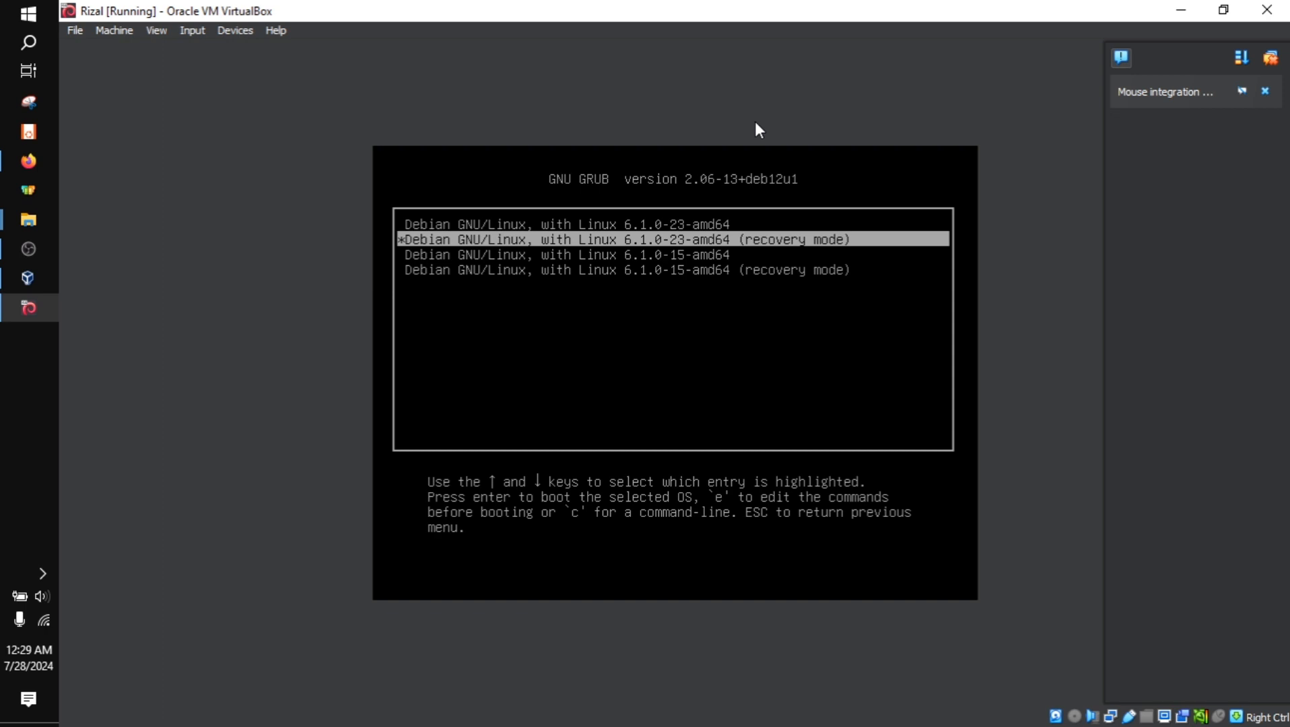
{"action": "key", "text": "Up"}
{"action": "key", "text": "Down"}
{"action": "key", "text": "Down"}
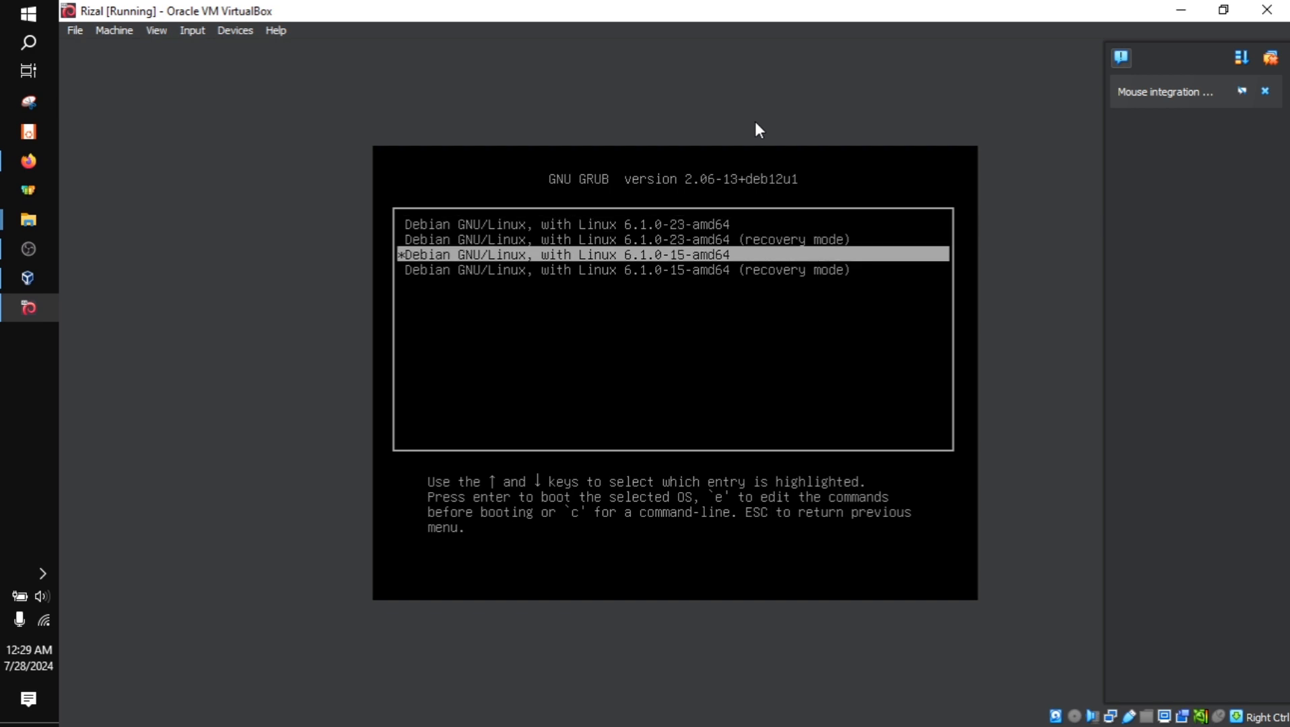
{"action": "key", "text": "Down"}
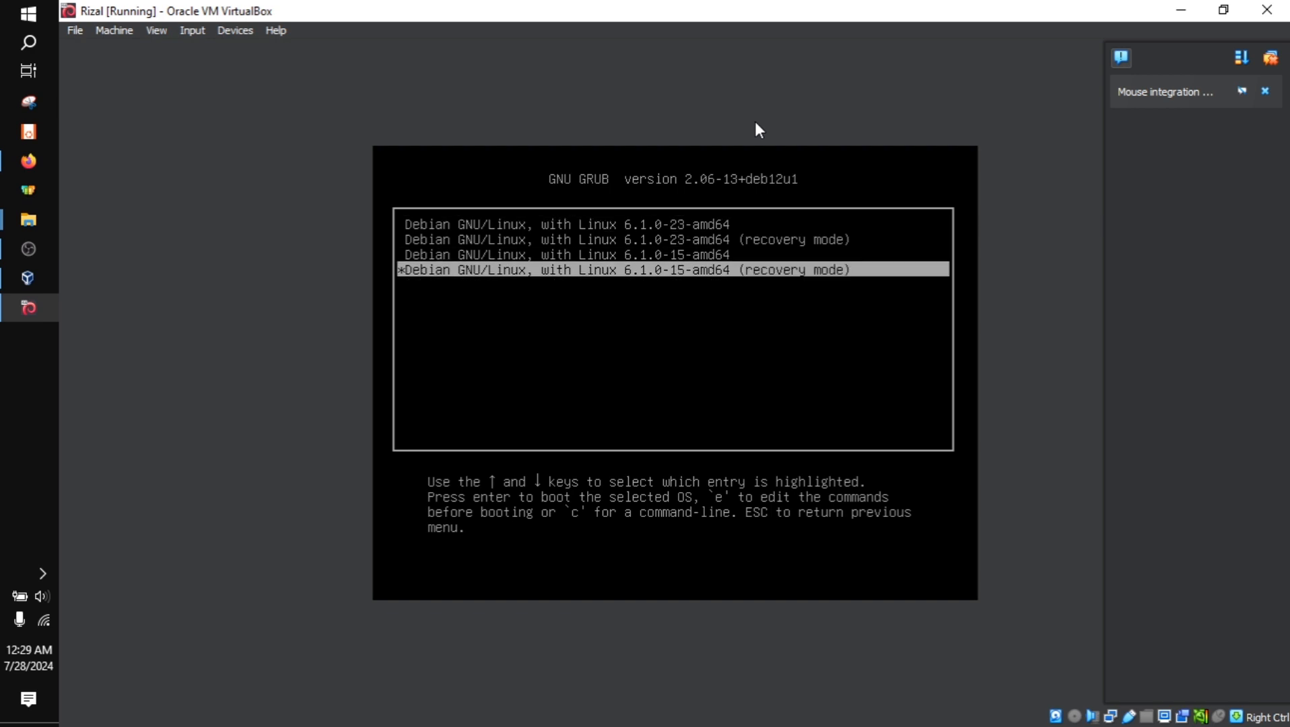
{"action": "key", "text": "Up"}
{"action": "key", "text": "Up"}
{"action": "key", "text": "Up"}
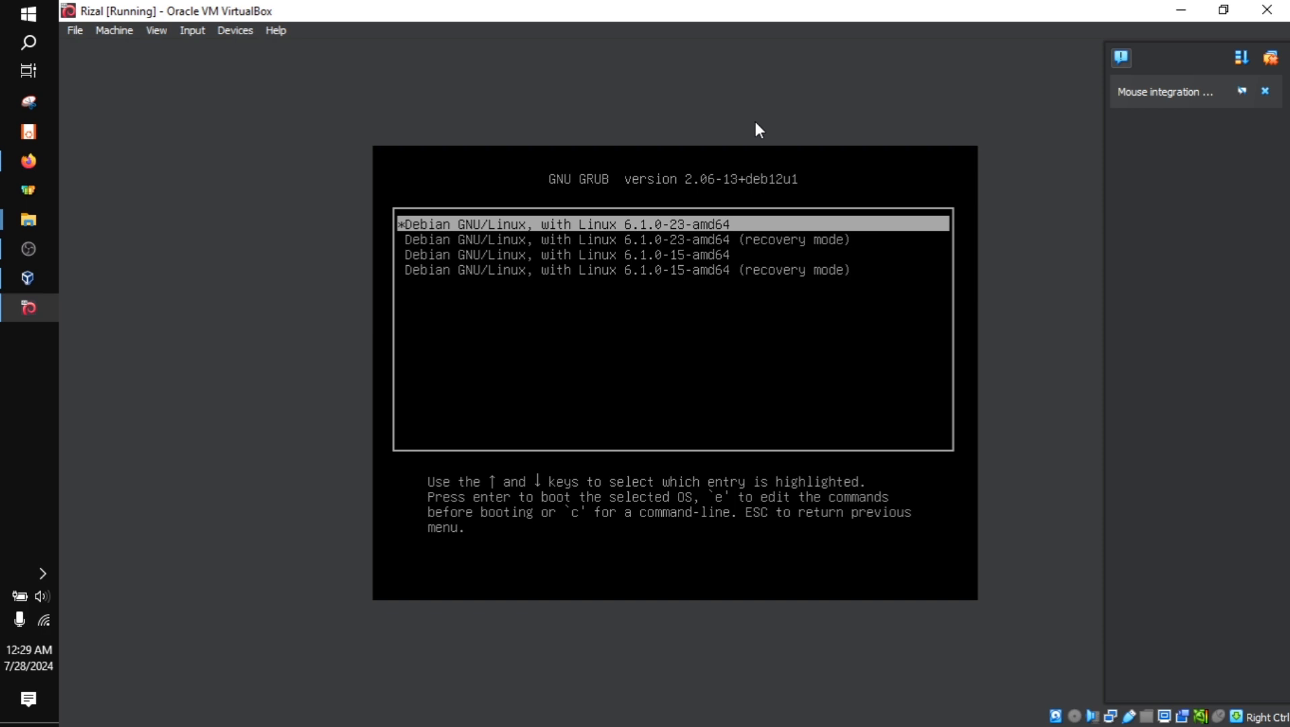
{"action": "key", "text": "Down"}
{"action": "key", "text": "Down"}
{"action": "key", "text": "Down"}
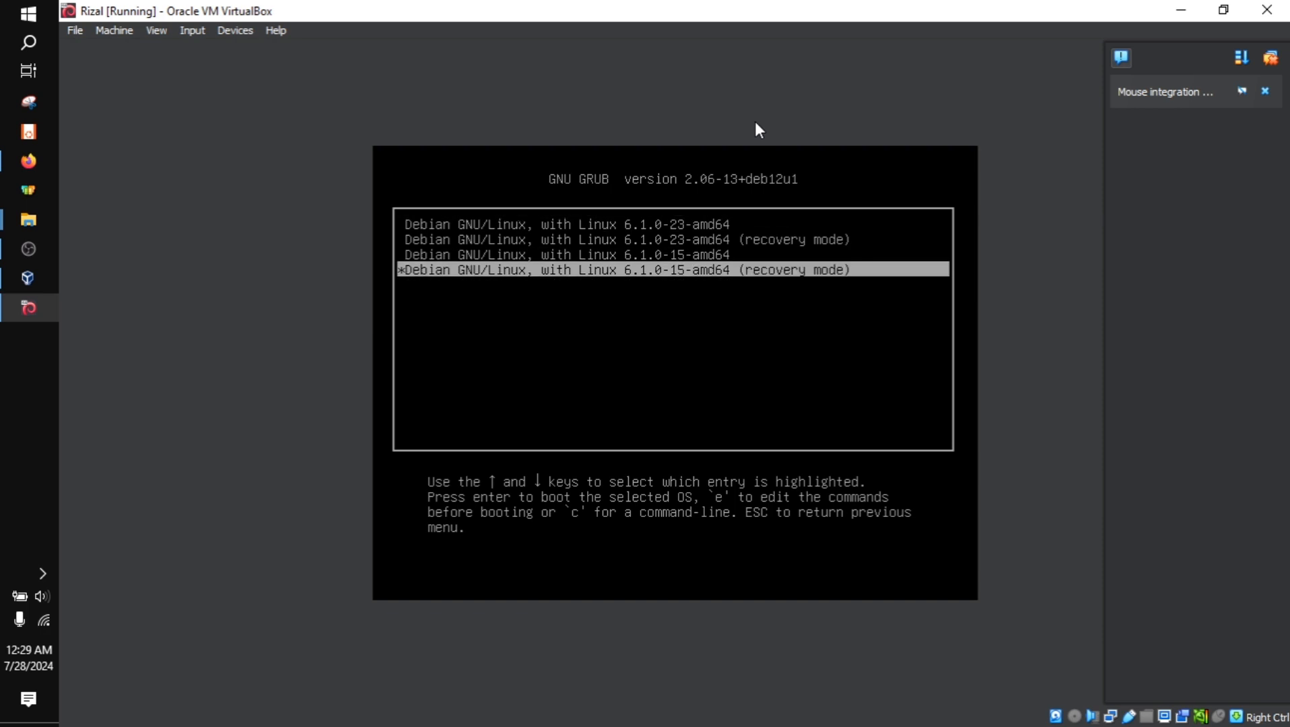
{"action": "key", "text": "Up"}
{"action": "key", "text": "Up"}
{"action": "key", "text": "Up"}
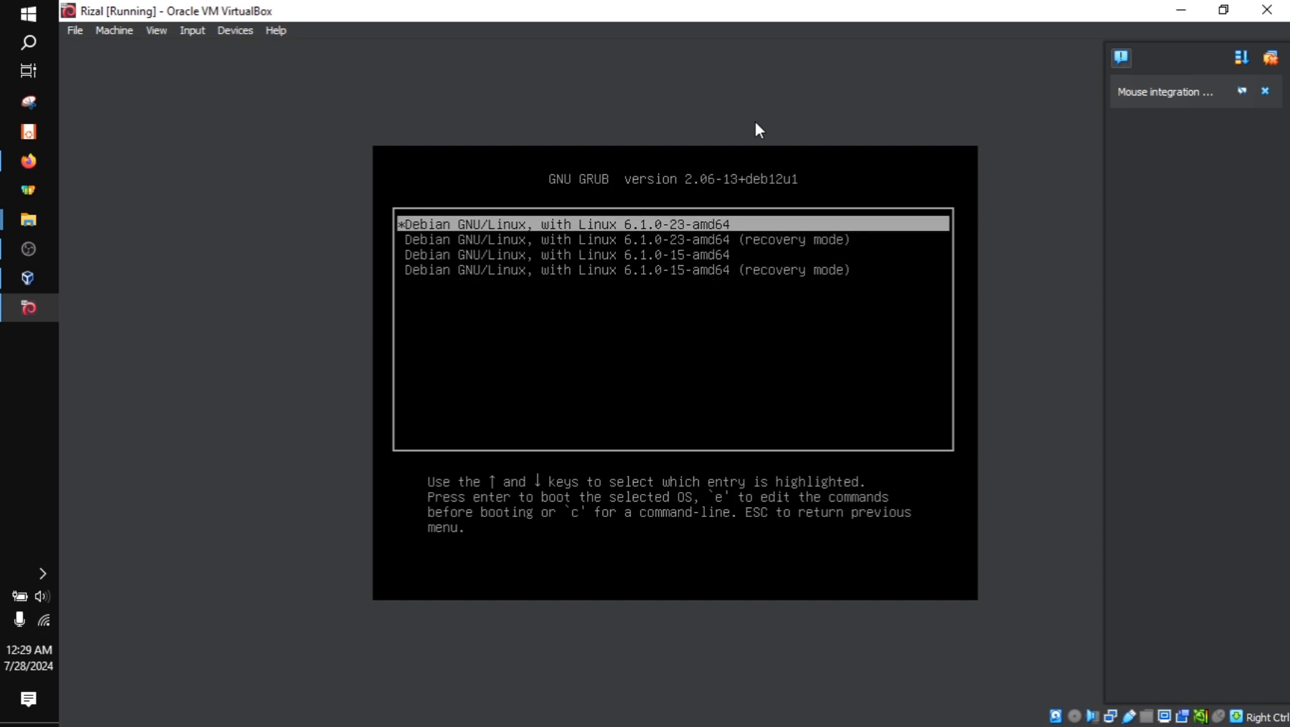
{"action": "key", "text": "Down"}
{"action": "key", "text": "Down"}
{"action": "key", "text": "Up"}
{"action": "key", "text": "Up"}
{"action": "key", "text": "Down"}
{"action": "key", "text": "Down"}
{"action": "key", "text": "Up"}
{"action": "key", "text": "Up"}
{"action": "key", "text": "Down"}
{"action": "key", "text": "Down"}
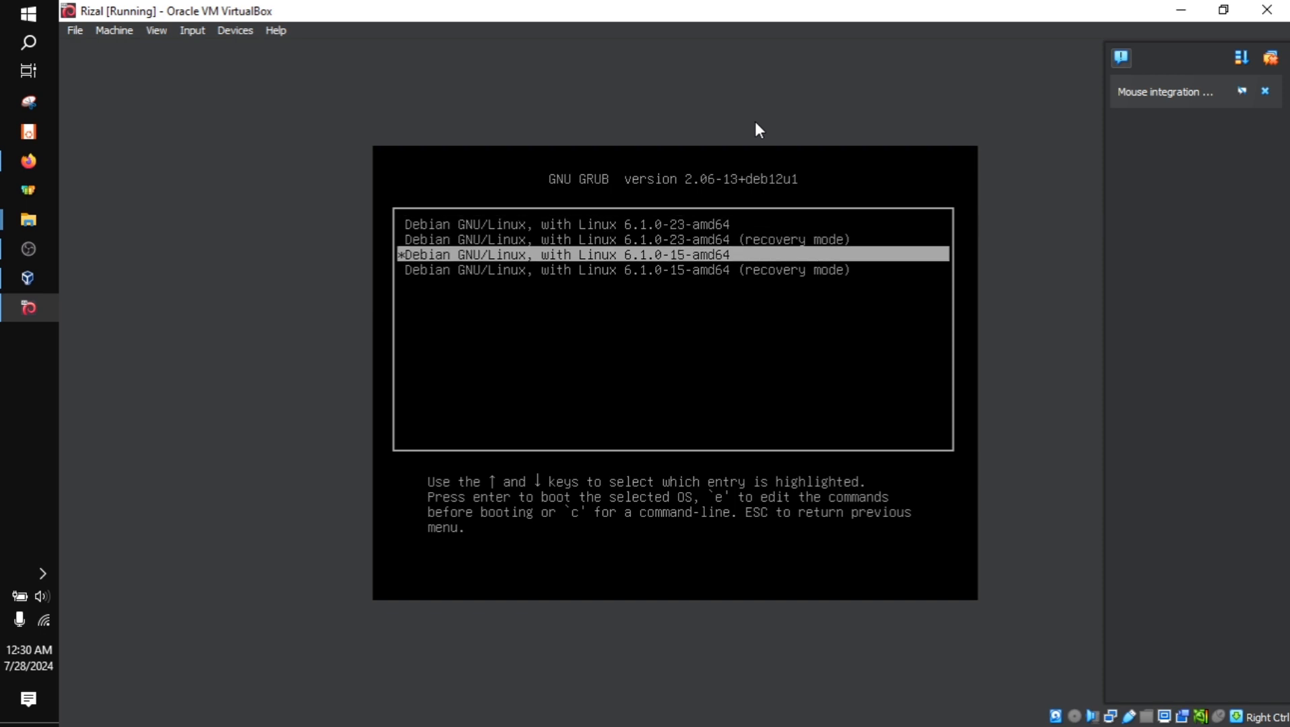
{"action": "key", "text": "Up"}
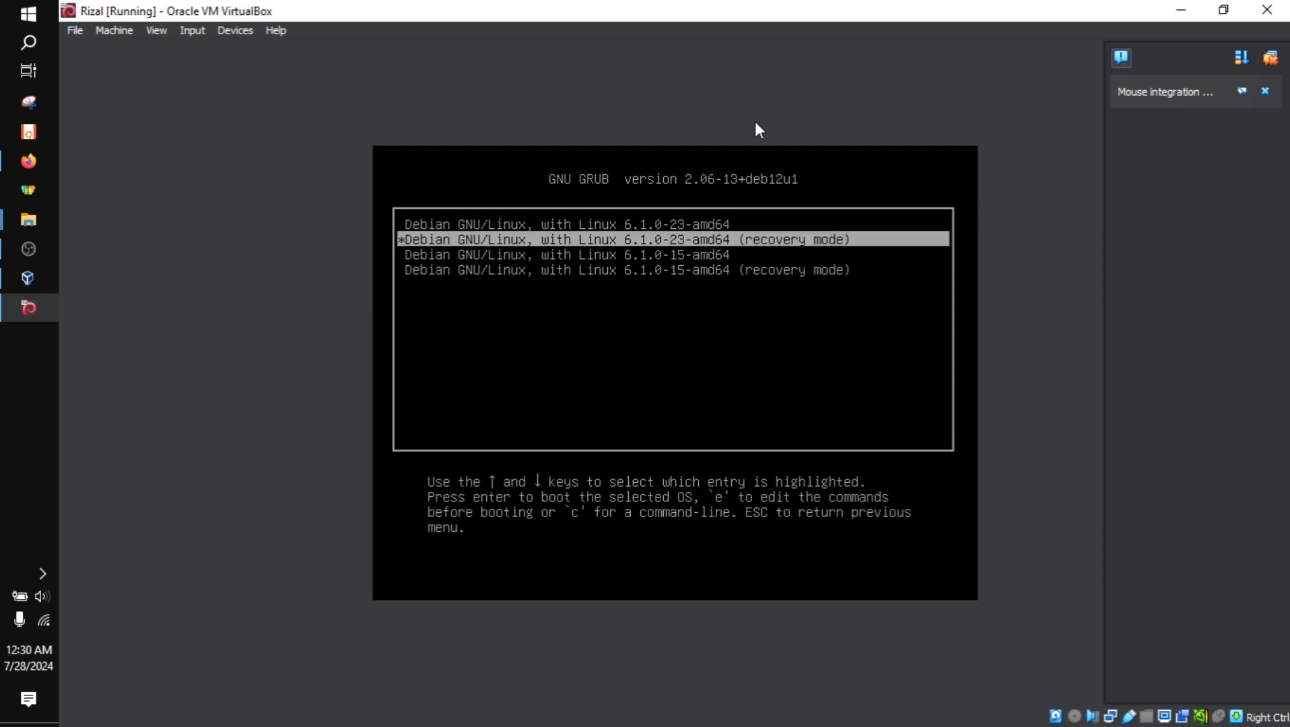
{"action": "key", "text": "Down"}
{"action": "key", "text": "Up"}
{"action": "key", "text": "Up"}
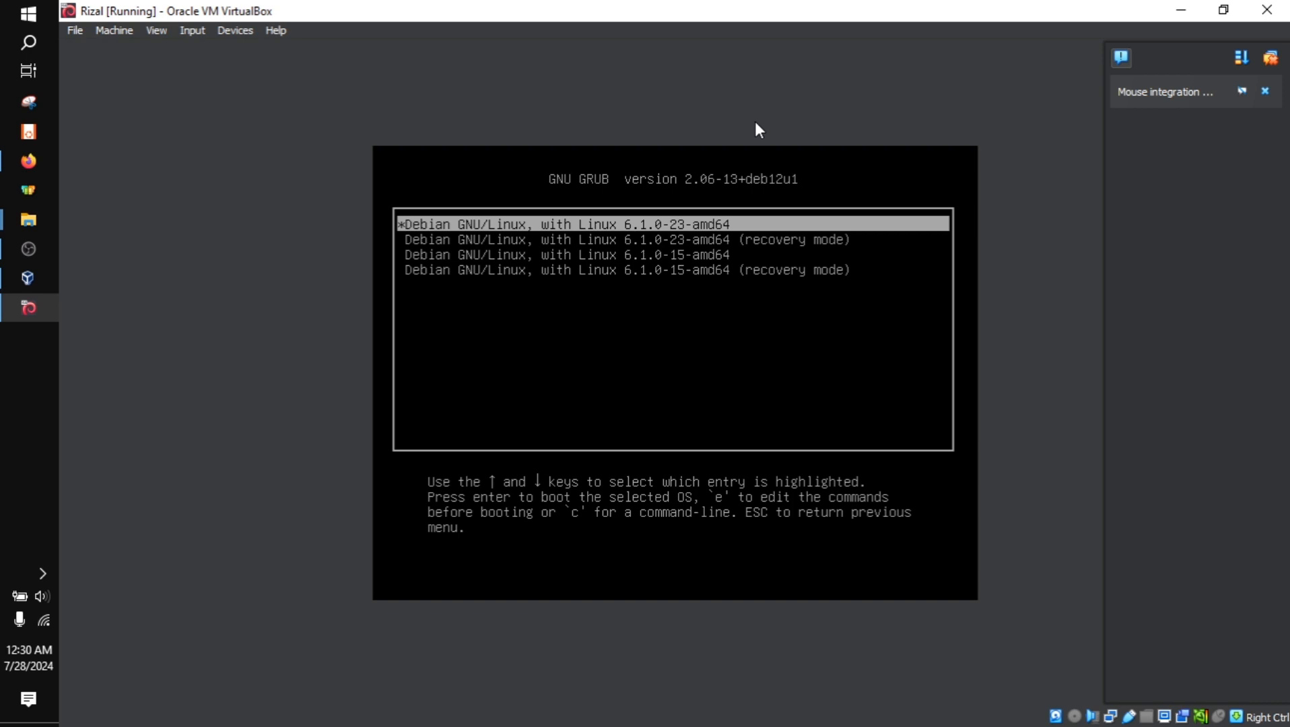
{"action": "key", "text": "Down"}
{"action": "key", "text": "Down"}
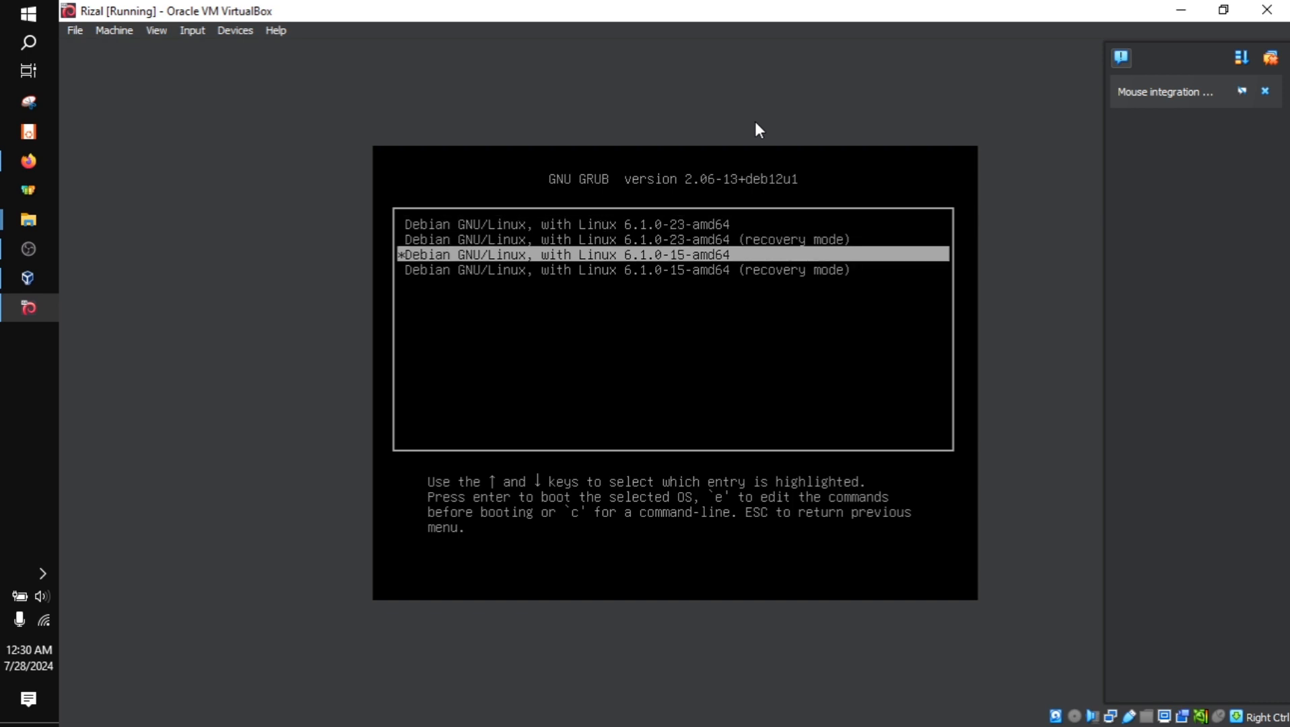
Review the advanced boot entries for kernels 6.1.0-23 and 6.1.0-15, including their recovery modes
{"action": "key", "text": "Up"}
{"action": "key", "text": "Up"}
{"action": "key", "text": "Down"}
{"action": "key", "text": "Down"}
{"action": "key", "text": "Down"}
{"action": "key", "text": "Up"}
{"action": "key", "text": "Up"}
{"action": "key", "text": "Down"}
{"action": "key", "text": "Down"}
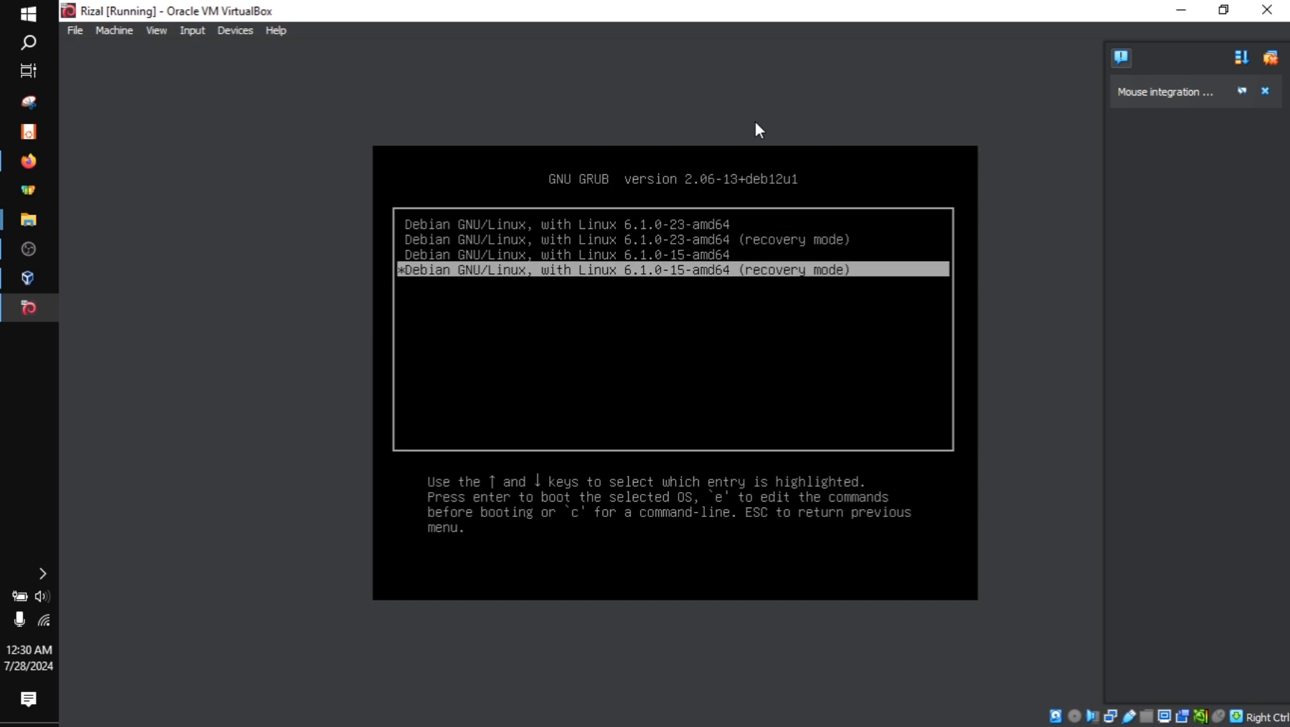
Return to the main GRUB menu and boot the standard Debian GNU/Linux entry
{"action": "key", "text": "Up"}
{"action": "key", "text": "Up"}
{"action": "key", "text": "Up"}
{"action": "key", "text": "Escape"}
{"action": "key", "text": "Up"}
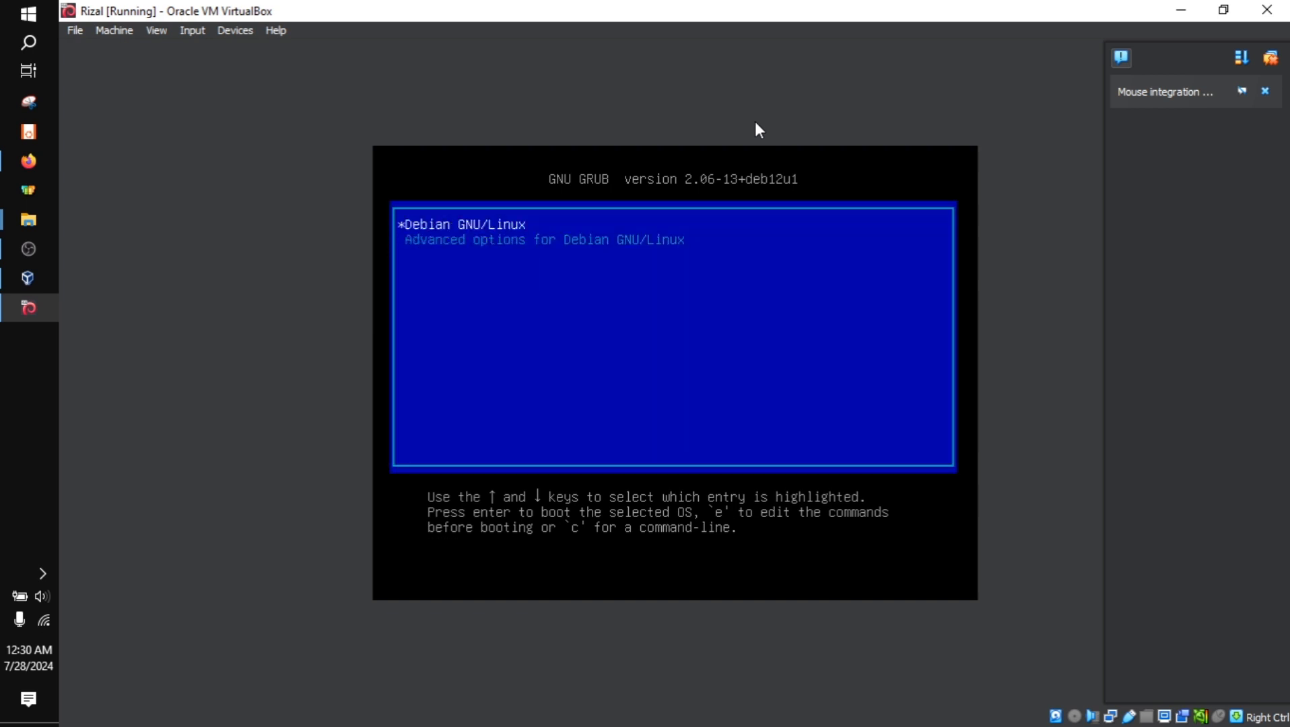
{"action": "key", "text": "Down"}
{"action": "key", "text": "Up"}
{"action": "key", "text": "Down"}
{"action": "key", "text": "Up"}
{"action": "key", "text": "Return"}
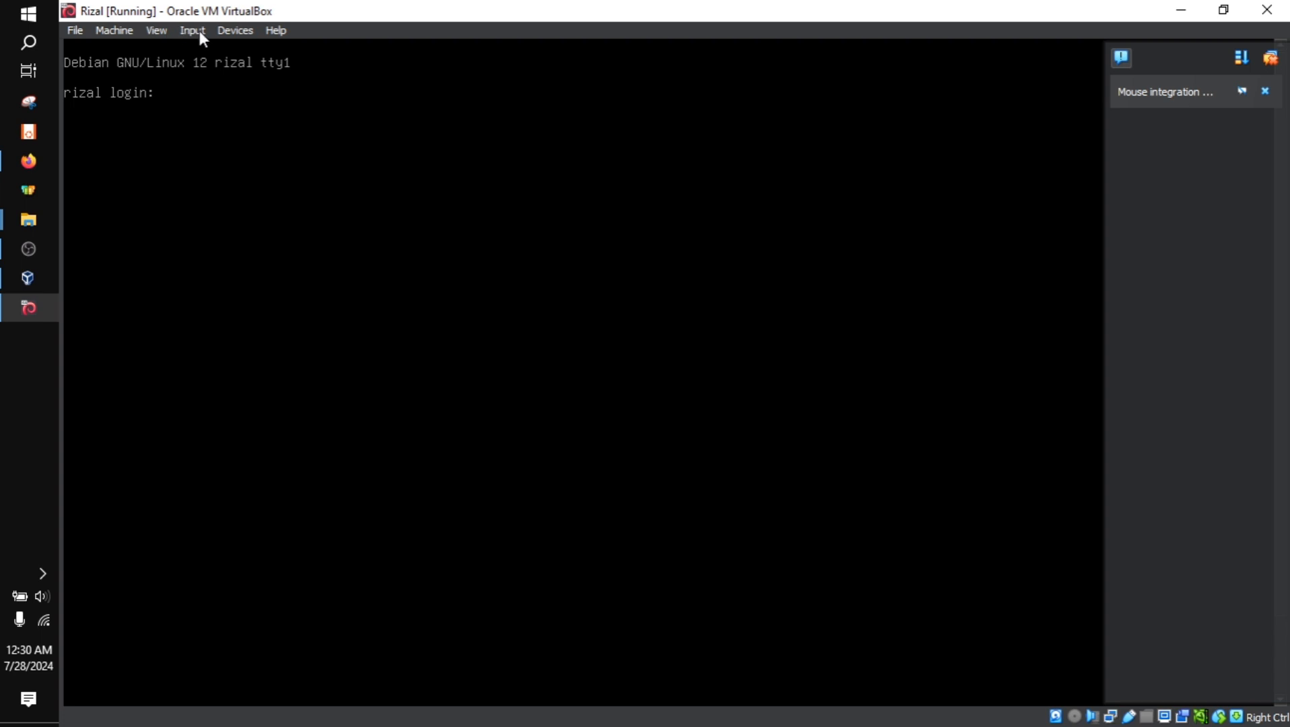
{"action": "left_click", "coordinate": [199, 32]}
{"action": "mouse_move", "coordinate": [241, 31]}
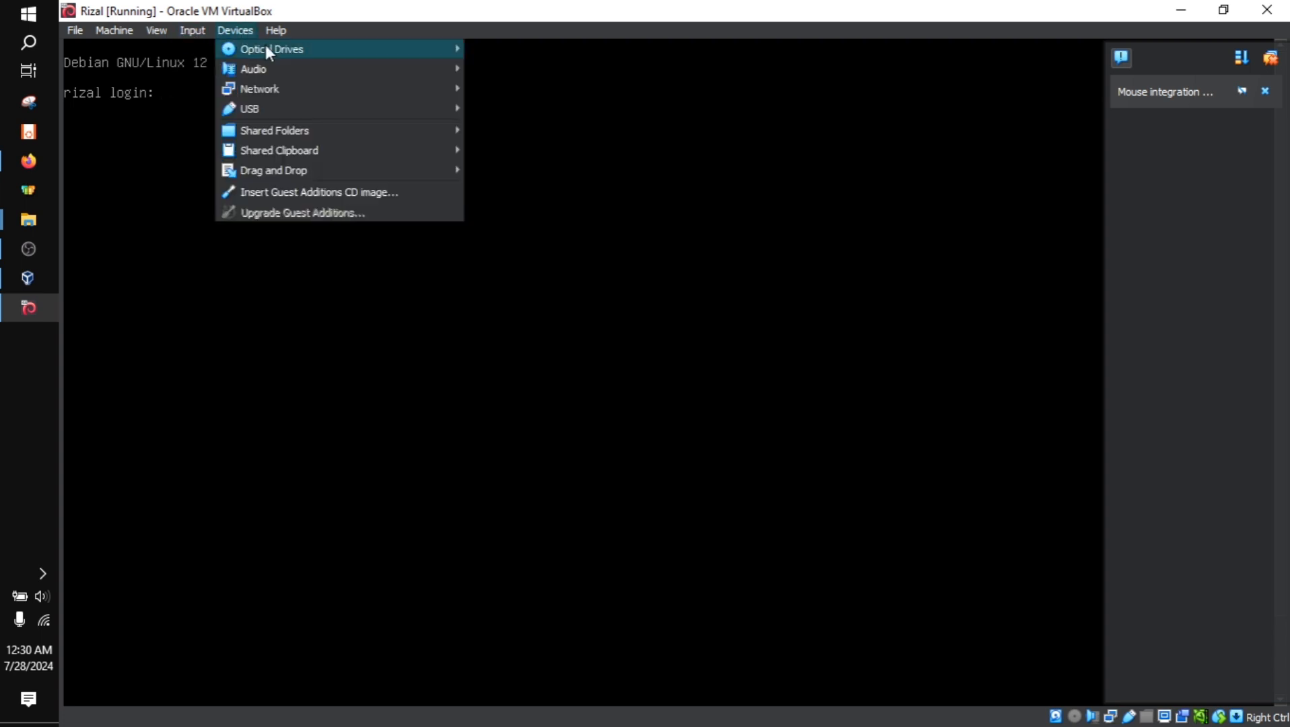
{"action": "mouse_move", "coordinate": [356, 50]}
{"action": "left_click", "coordinate": [536, 50]}
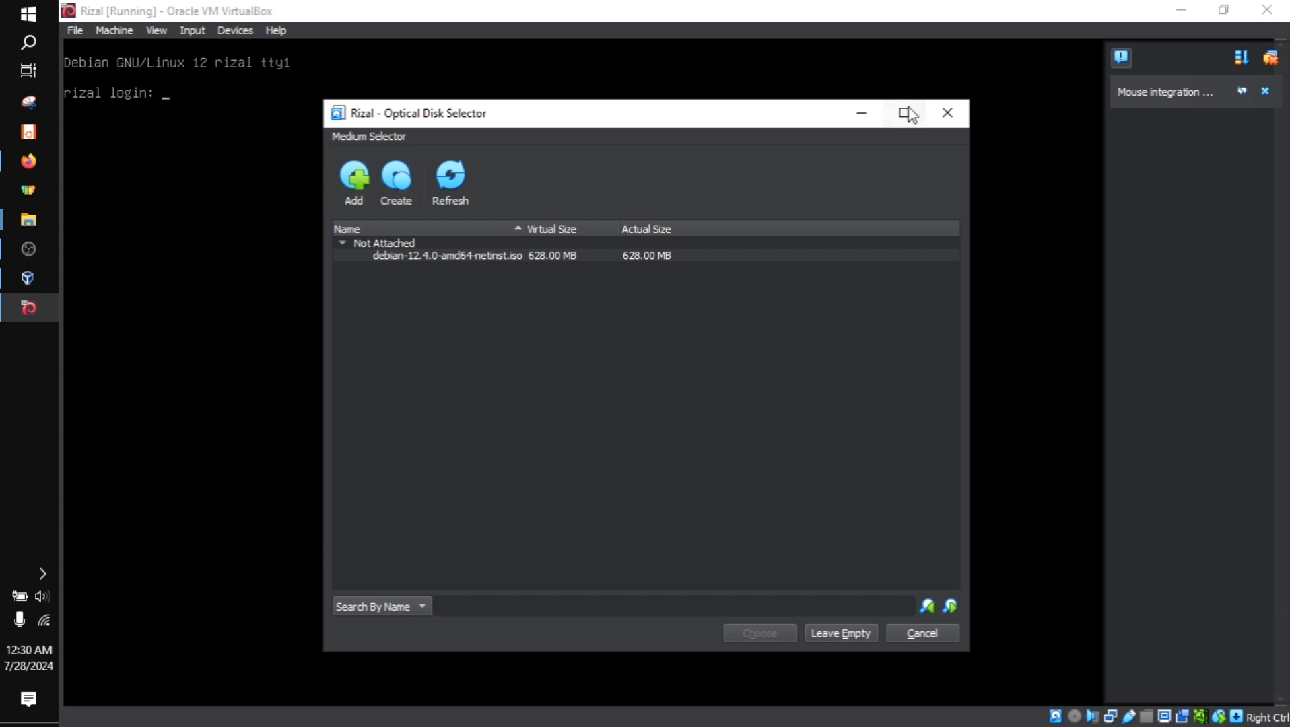
{"action": "left_click", "coordinate": [948, 113]}
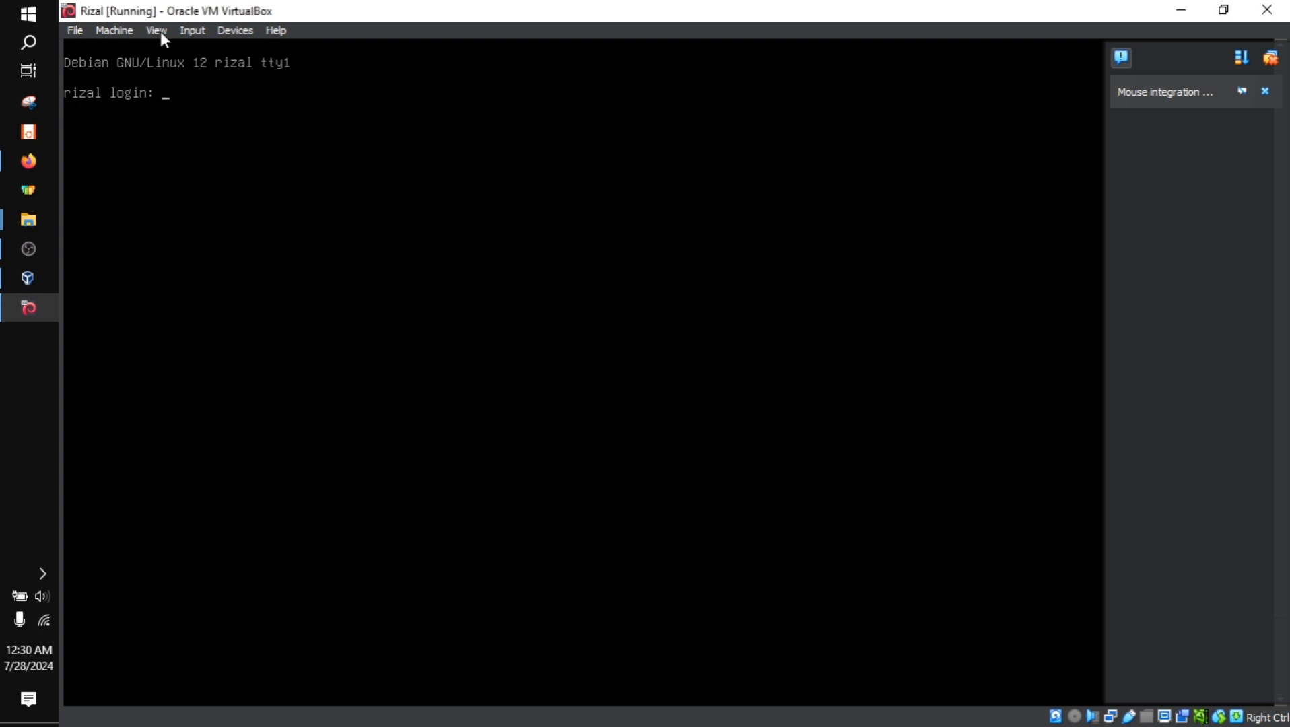
Mount the debian-12.4.0-amd64-netinst.iso image in the running VM's optical drive
{"action": "left_click", "coordinate": [200, 31]}
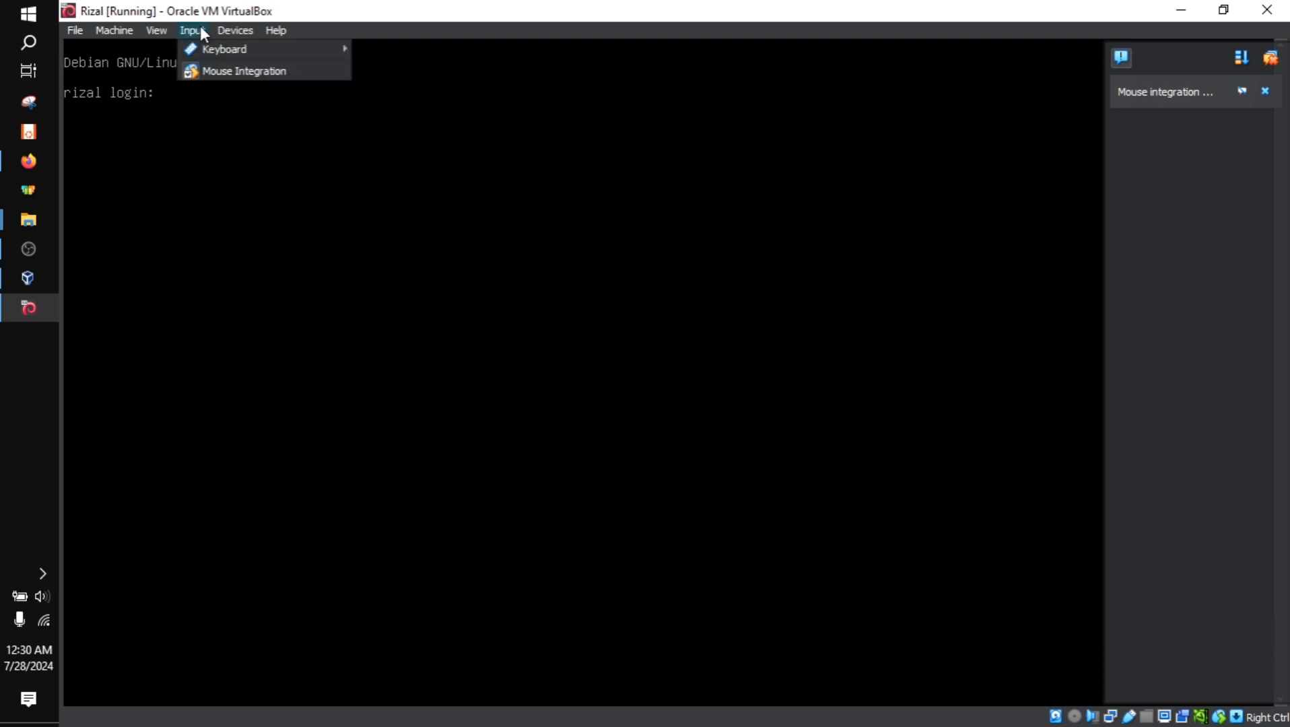
{"action": "mouse_move", "coordinate": [243, 32]}
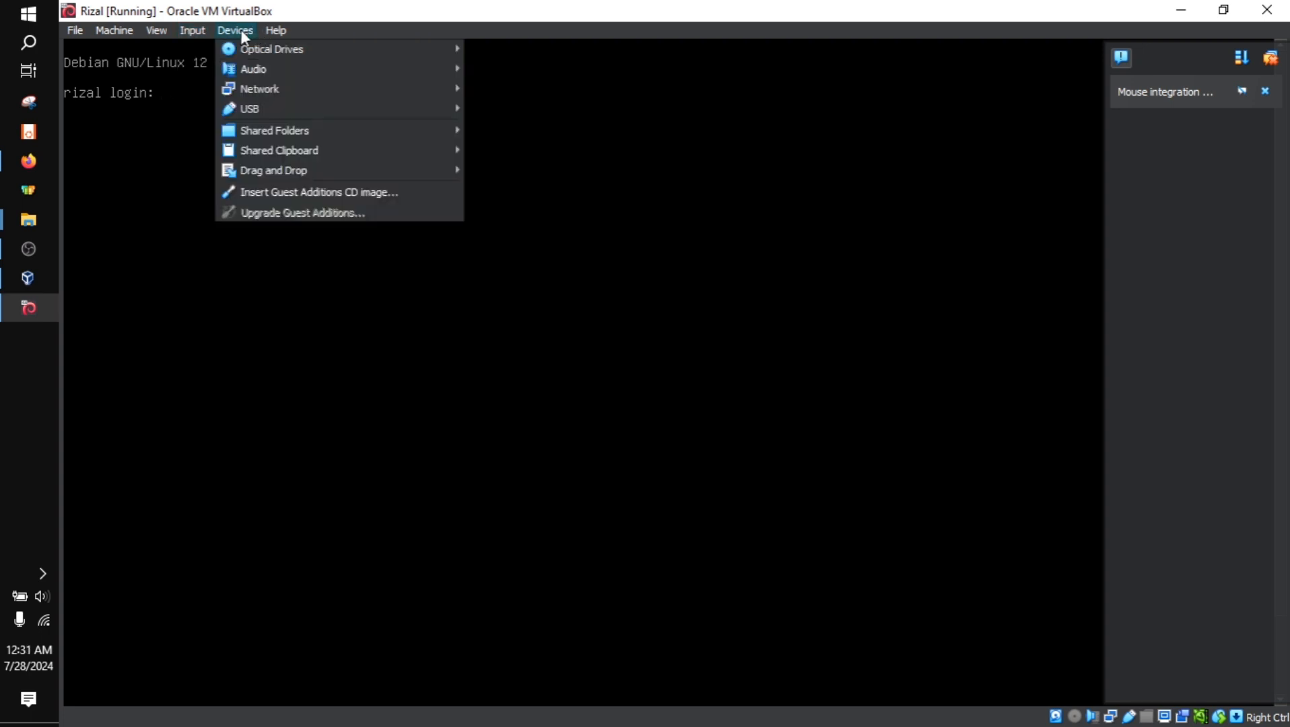
{"action": "mouse_move", "coordinate": [276, 47]}
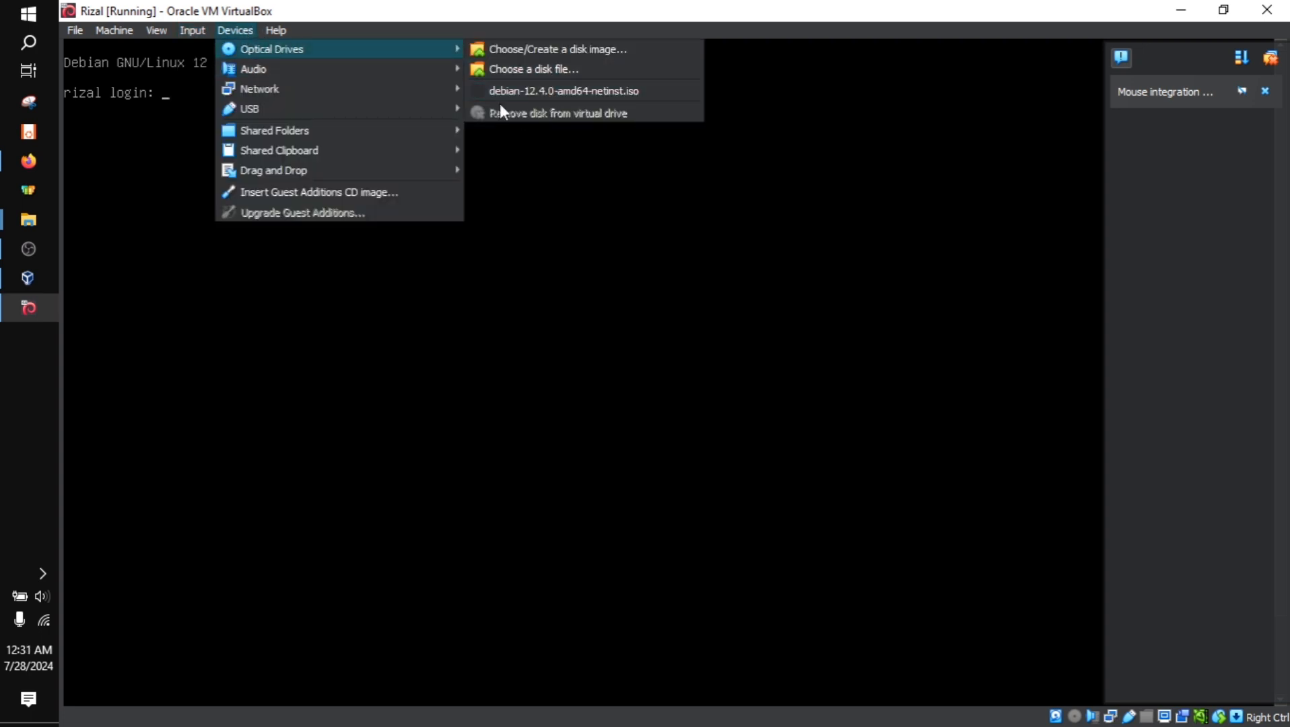
{"action": "left_click", "coordinate": [474, 93]}
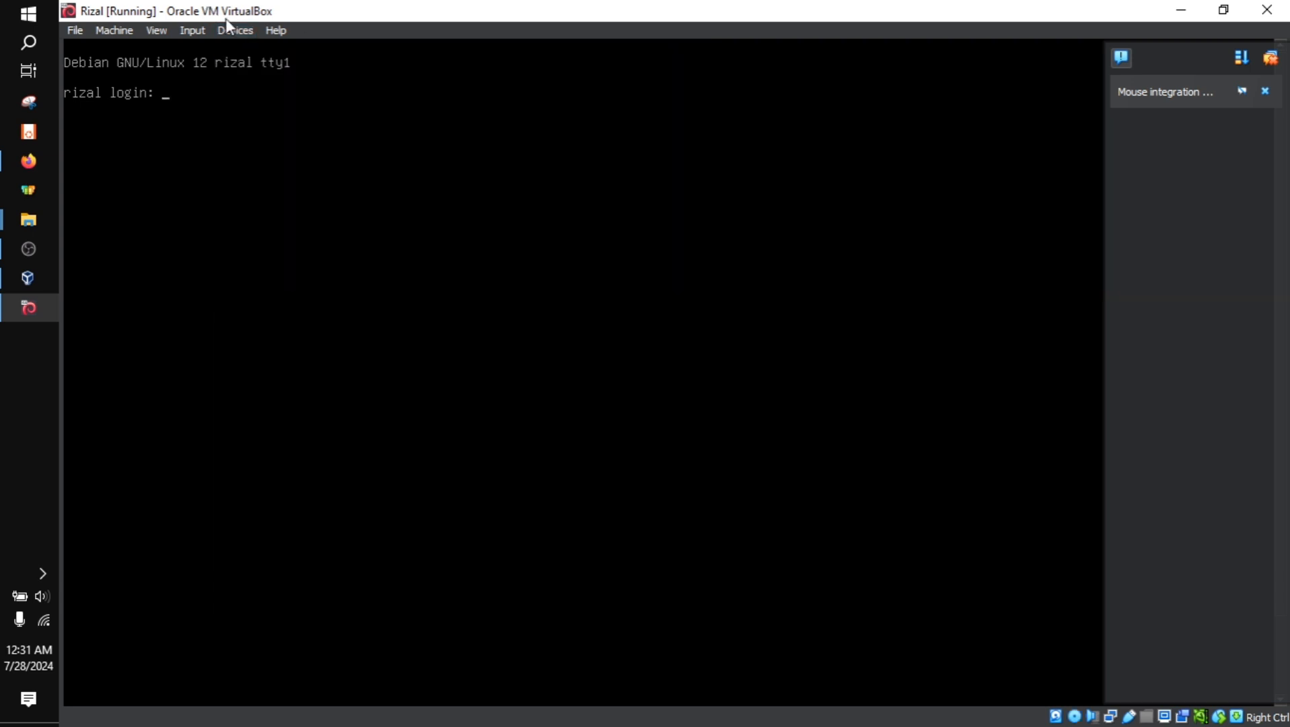
Remove the Debian installer disk from the VM's virtual optical drive, forcing the unmount
{"action": "left_click", "coordinate": [199, 31]}
{"action": "mouse_move", "coordinate": [292, 49]}
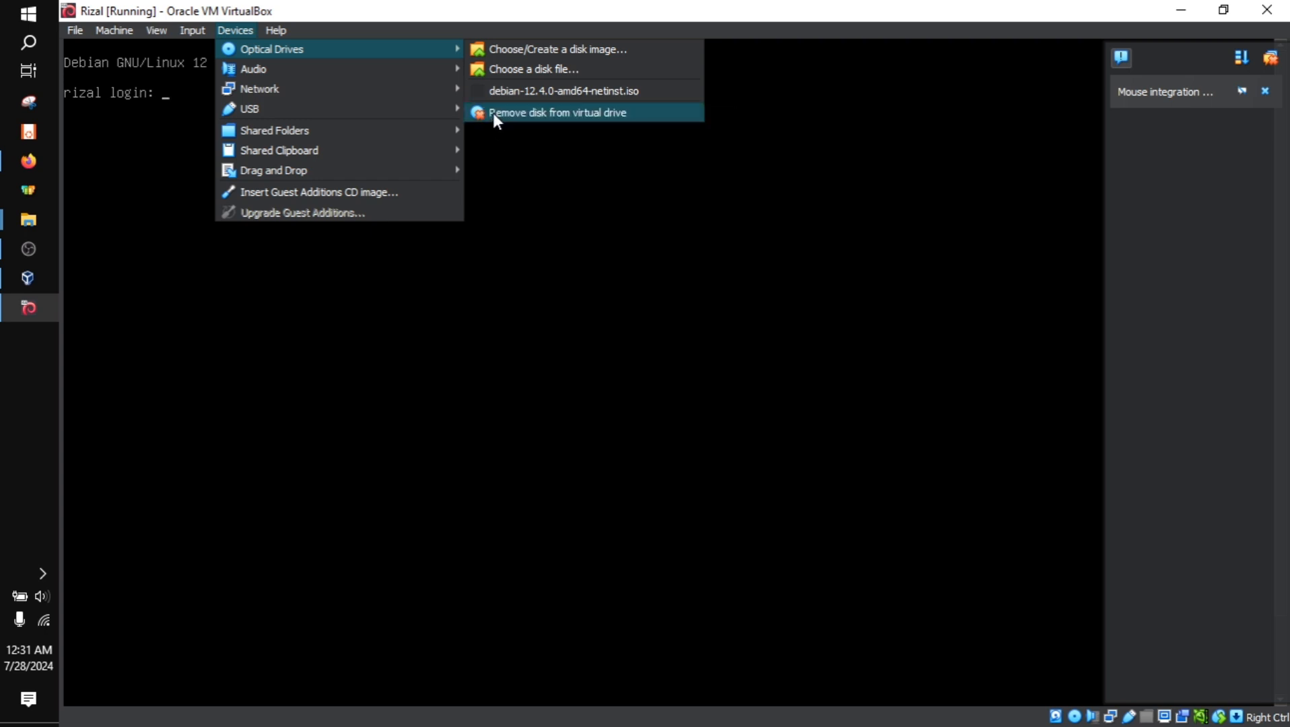
{"action": "left_click", "coordinate": [529, 115]}
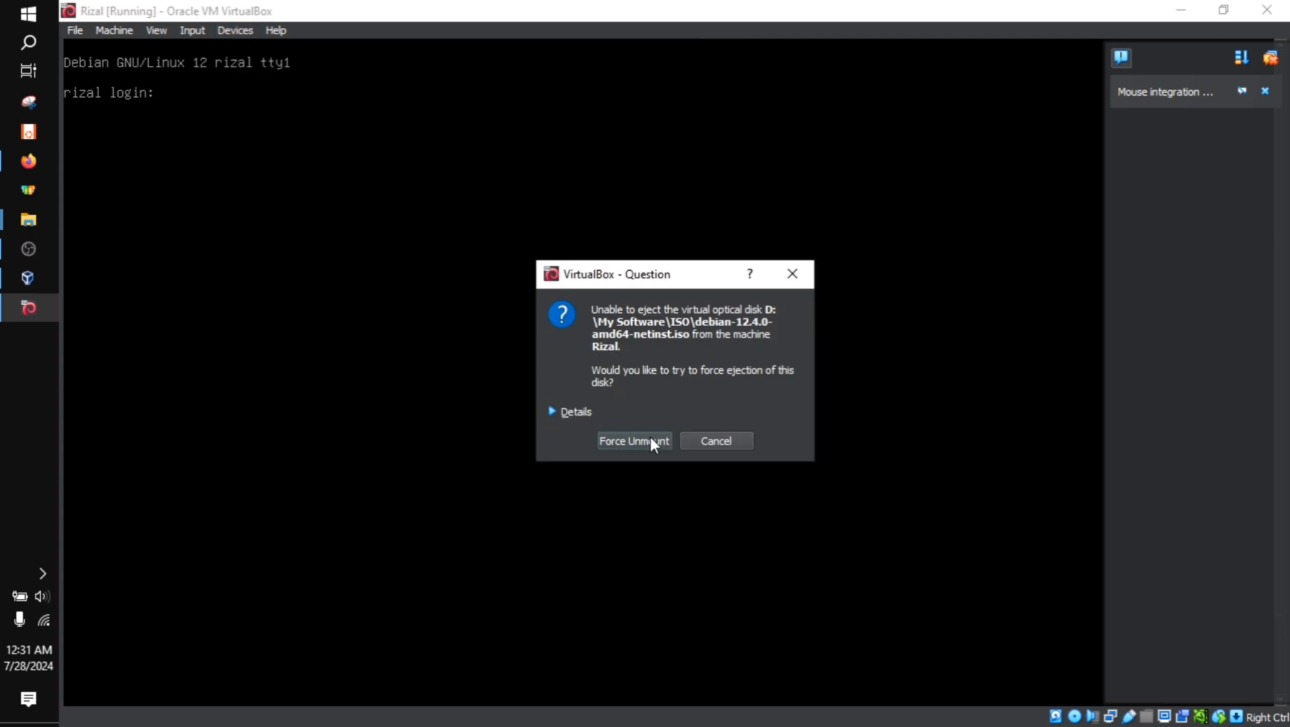
{"action": "left_click", "coordinate": [634, 441]}
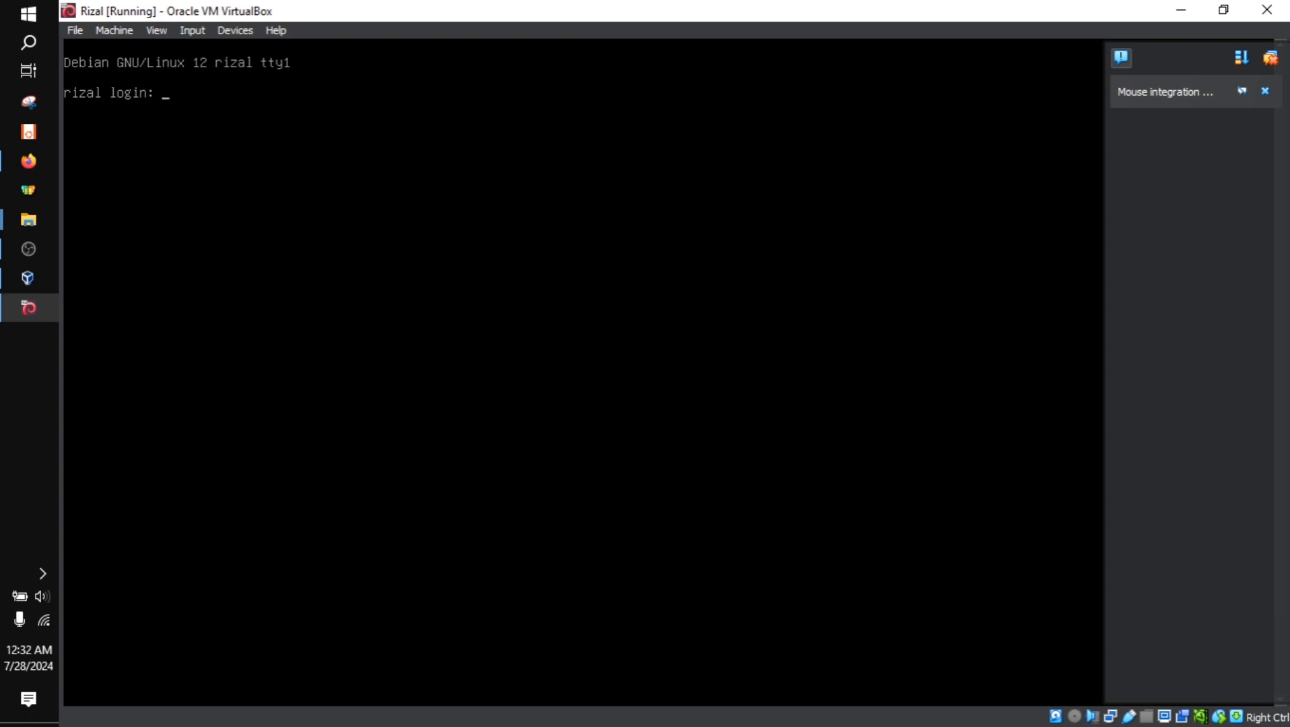
Log in to the Debian console as root with the root password and clear the terminal screen
{"action": "type", "text": "root"}
{"action": "key", "text": "Return"}
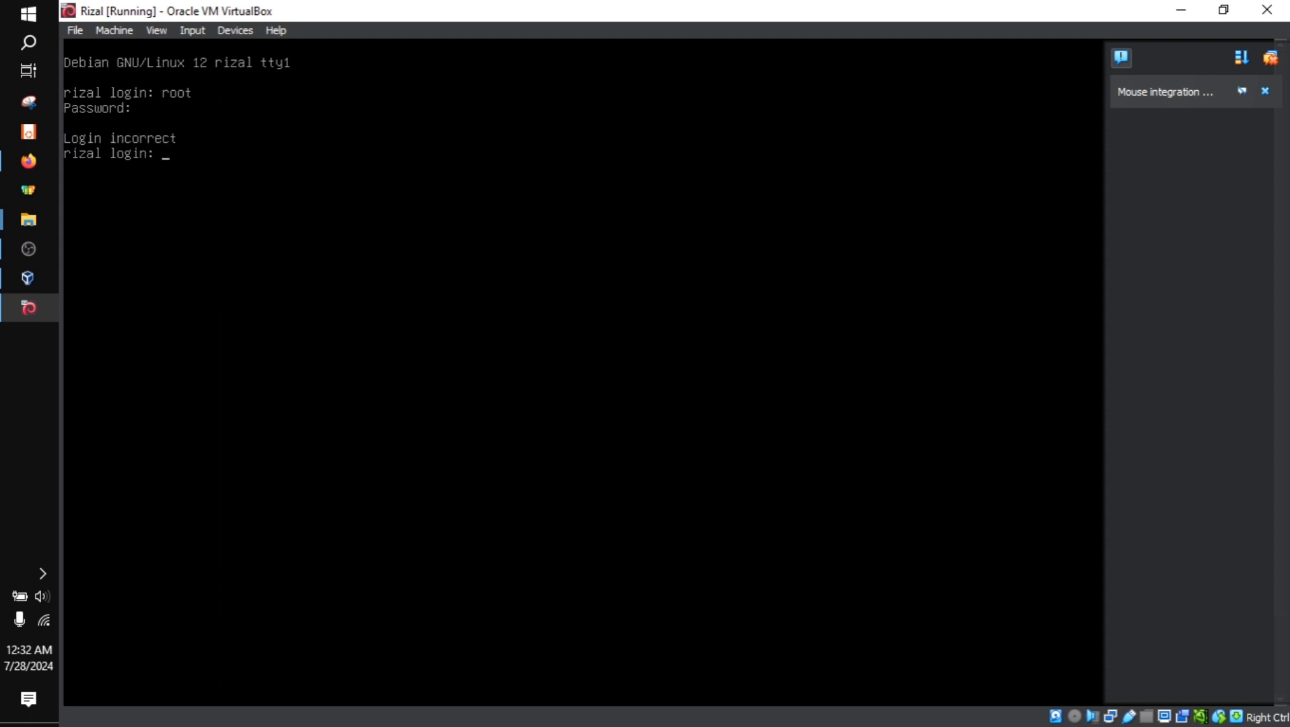
{"action": "type", "text": "root"}
{"action": "key", "text": "Return"}
{"action": "key", "text": "Return"}
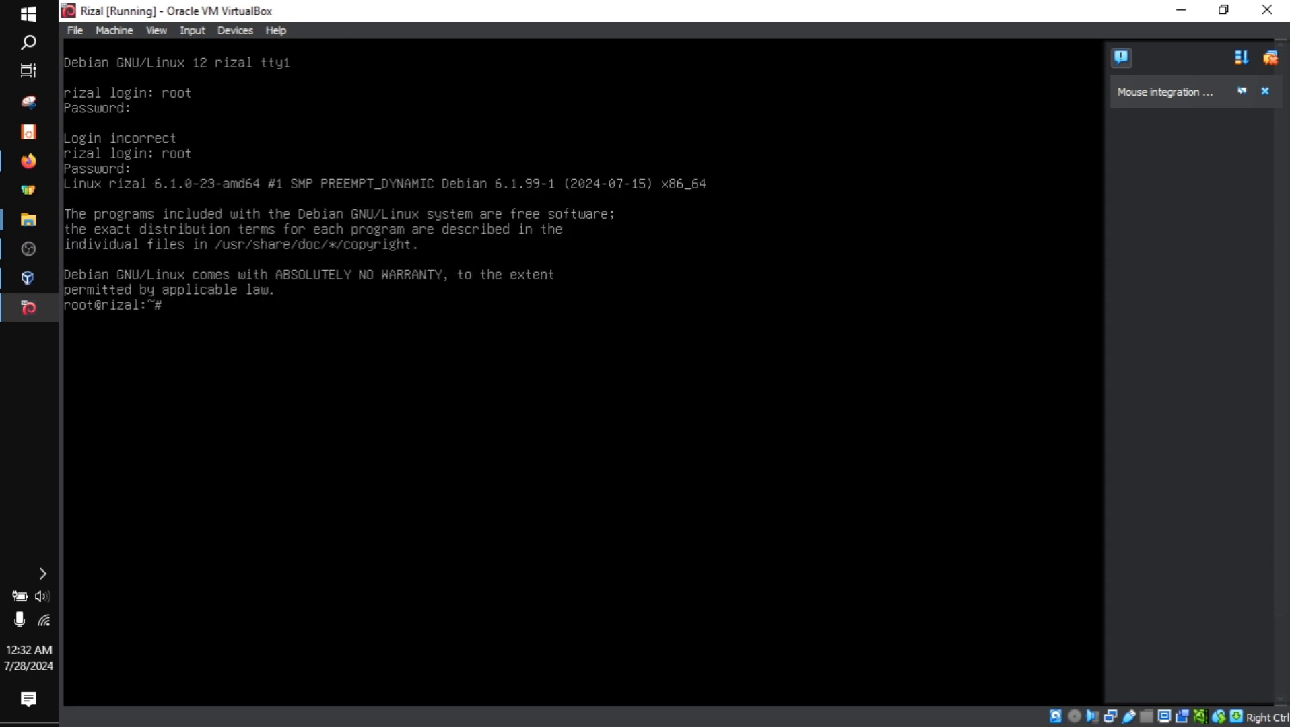
{"action": "type", "text": "clear"}
{"action": "key", "text": "Return"}
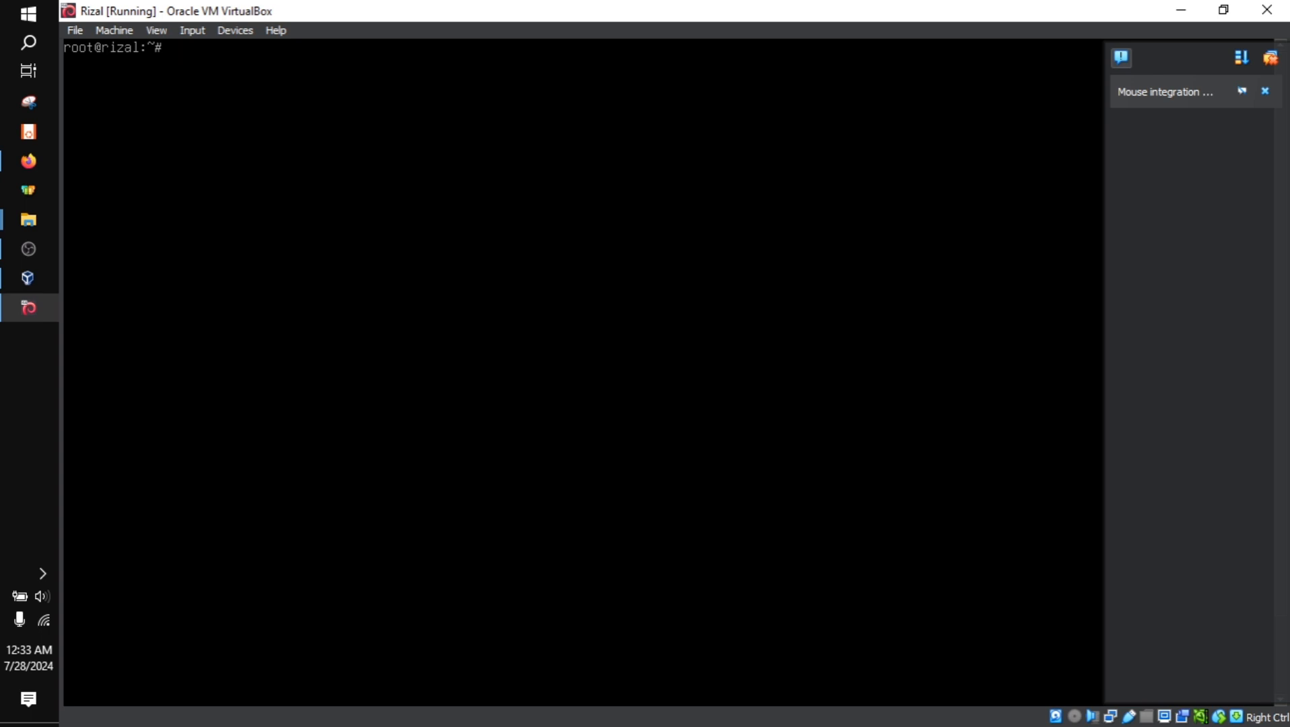
{"action": "key", "text": "Control_R"}
{"action": "left_click", "coordinate": [32, 257]}
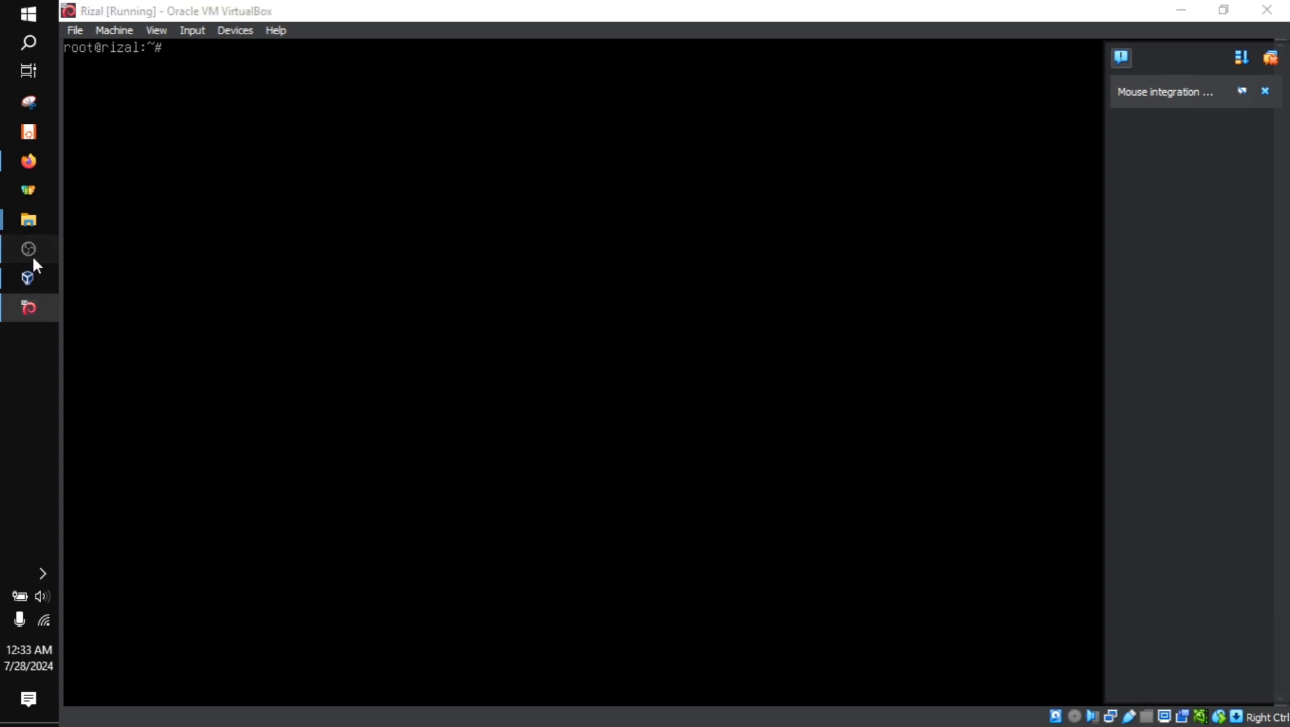